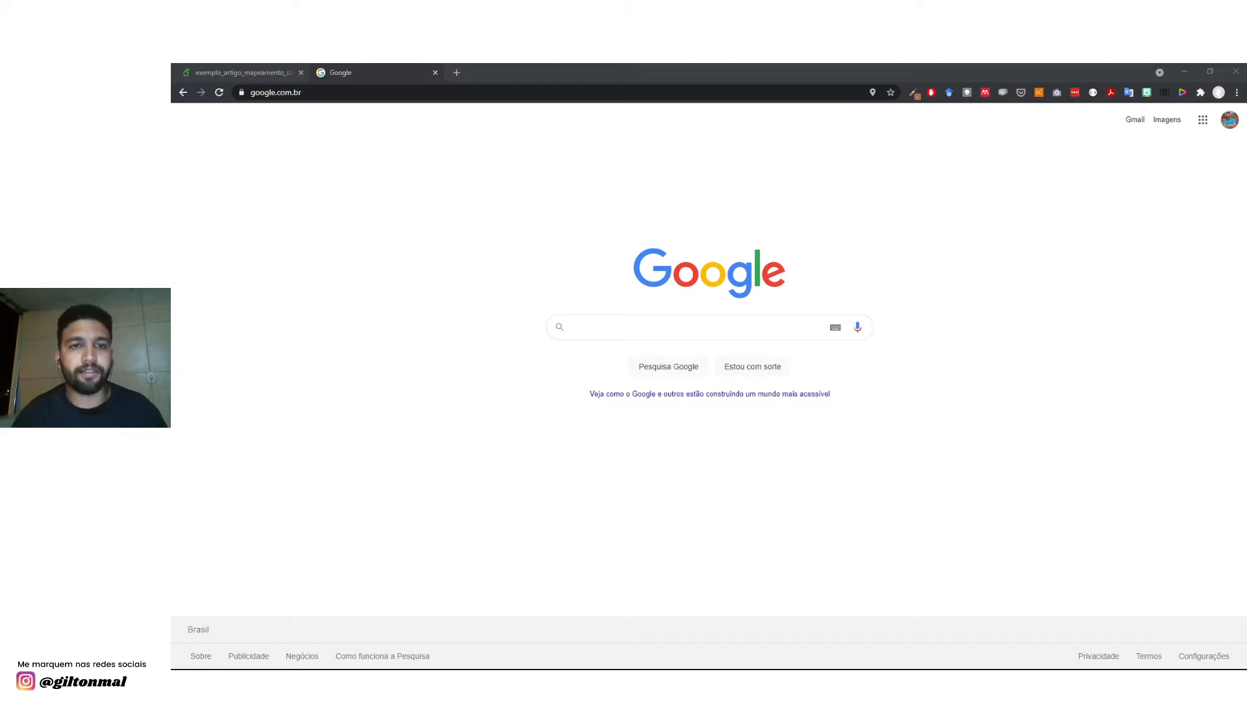
Search Google for "sbc template latex overleaf".
{"action": "key", "text": "alt+Tab"}
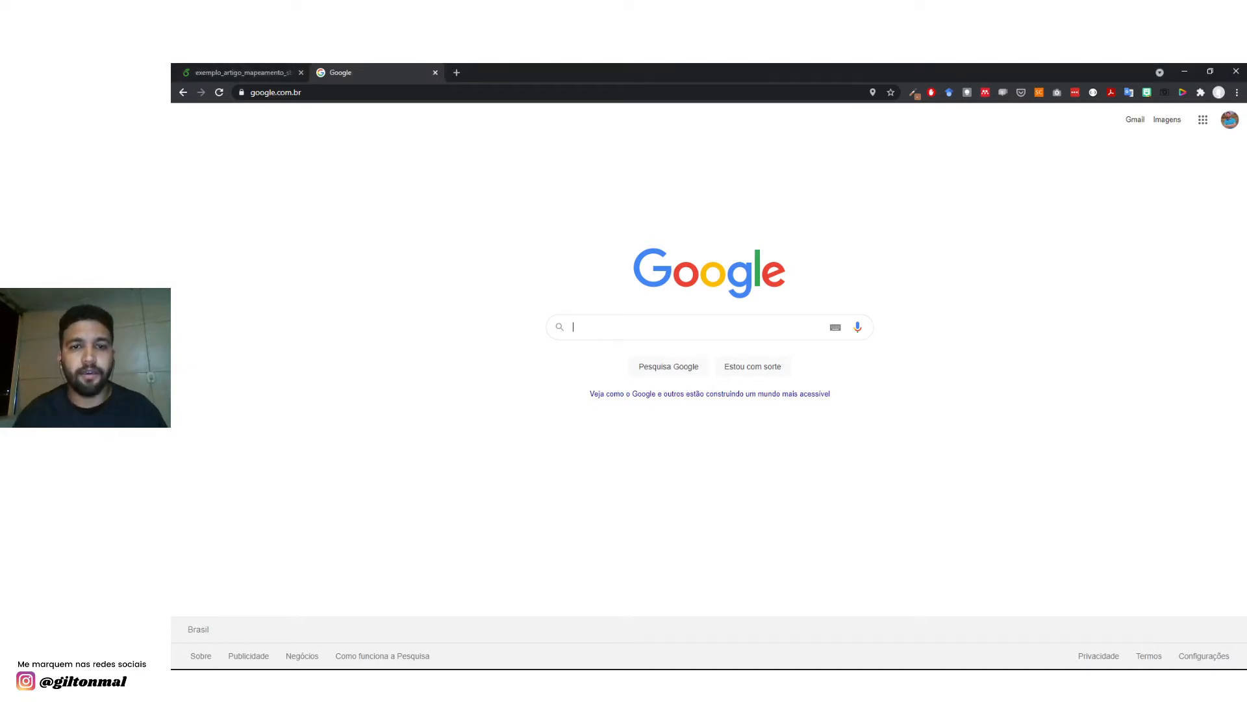
{"action": "left_click", "coordinate": [603, 327]}
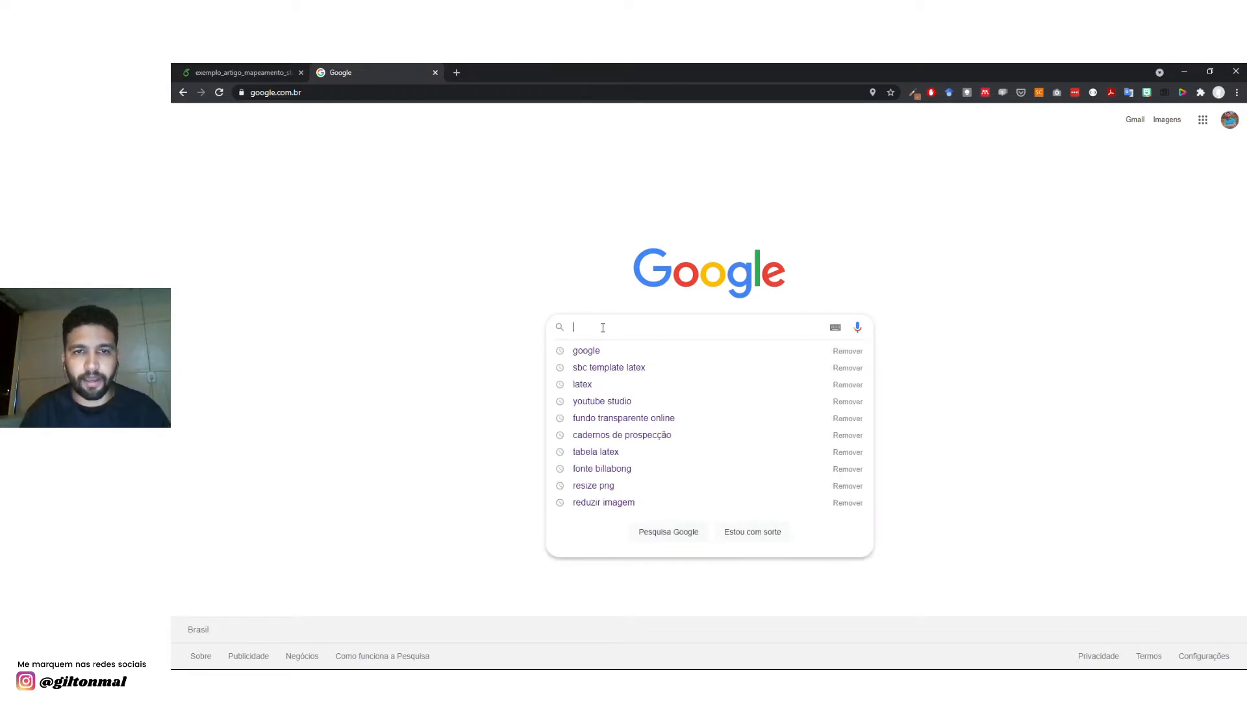
{"action": "type", "text": "sbc"}
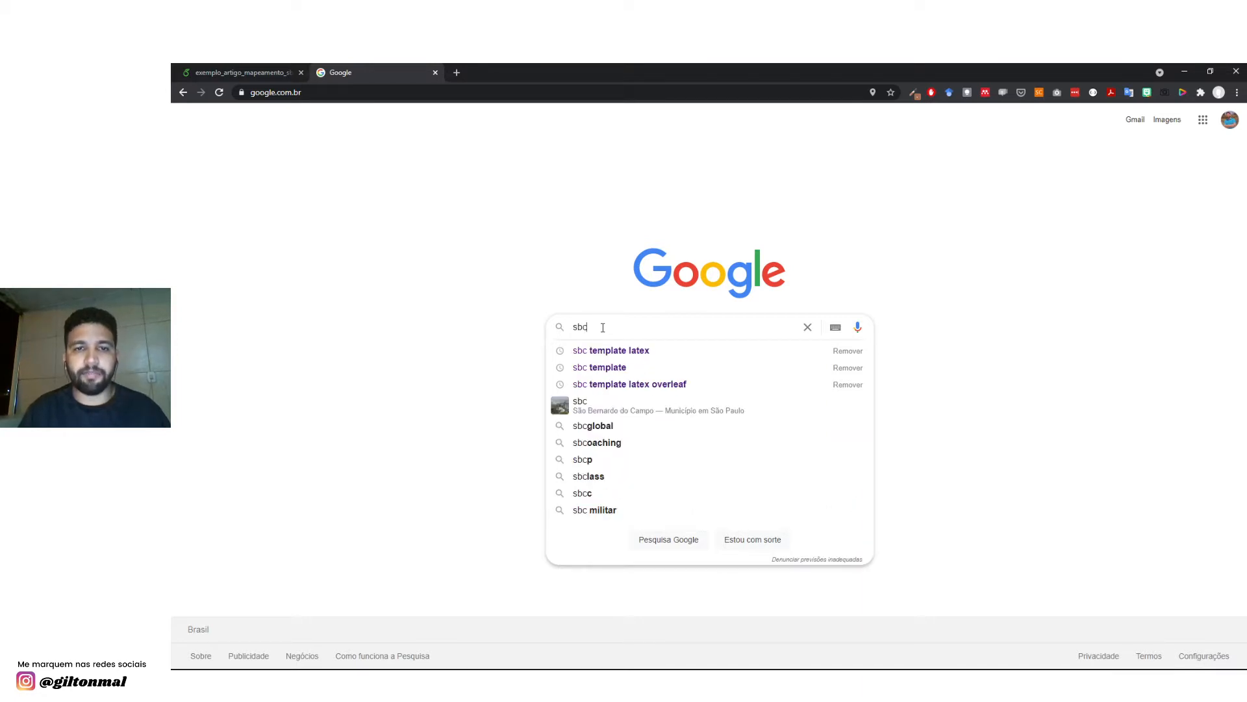
{"action": "type", "text": " tem"}
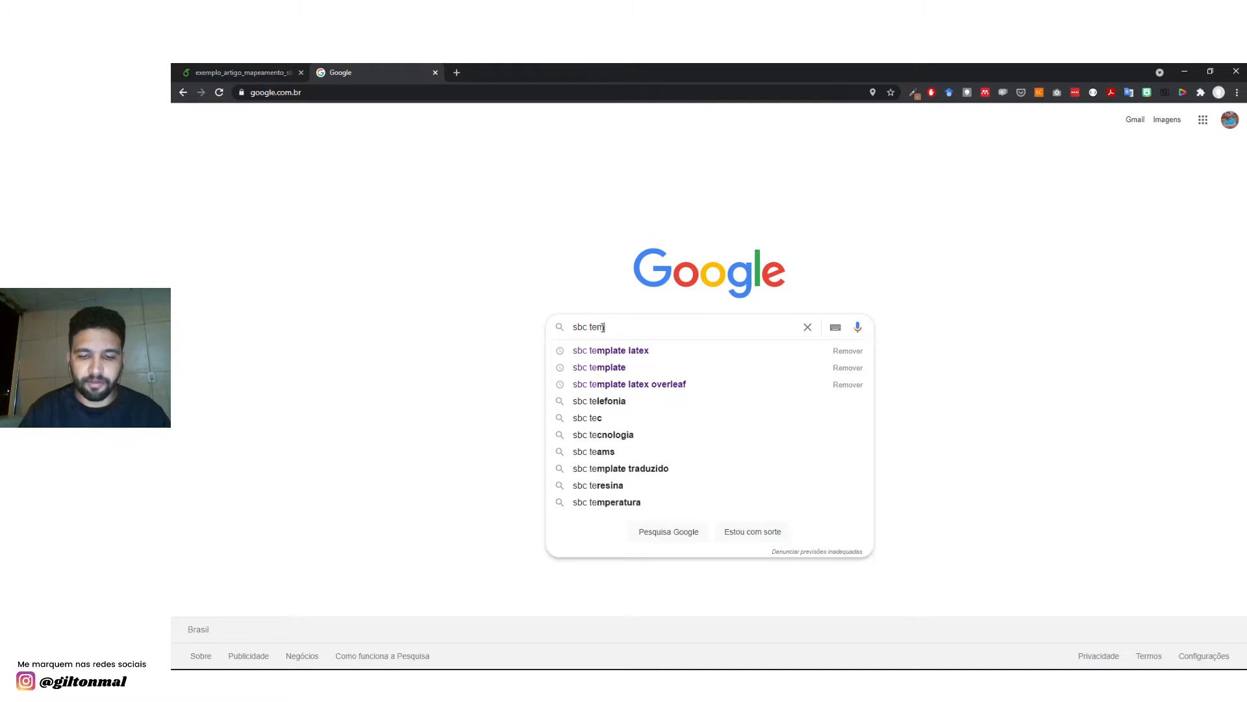
{"action": "type", "text": "plate late"}
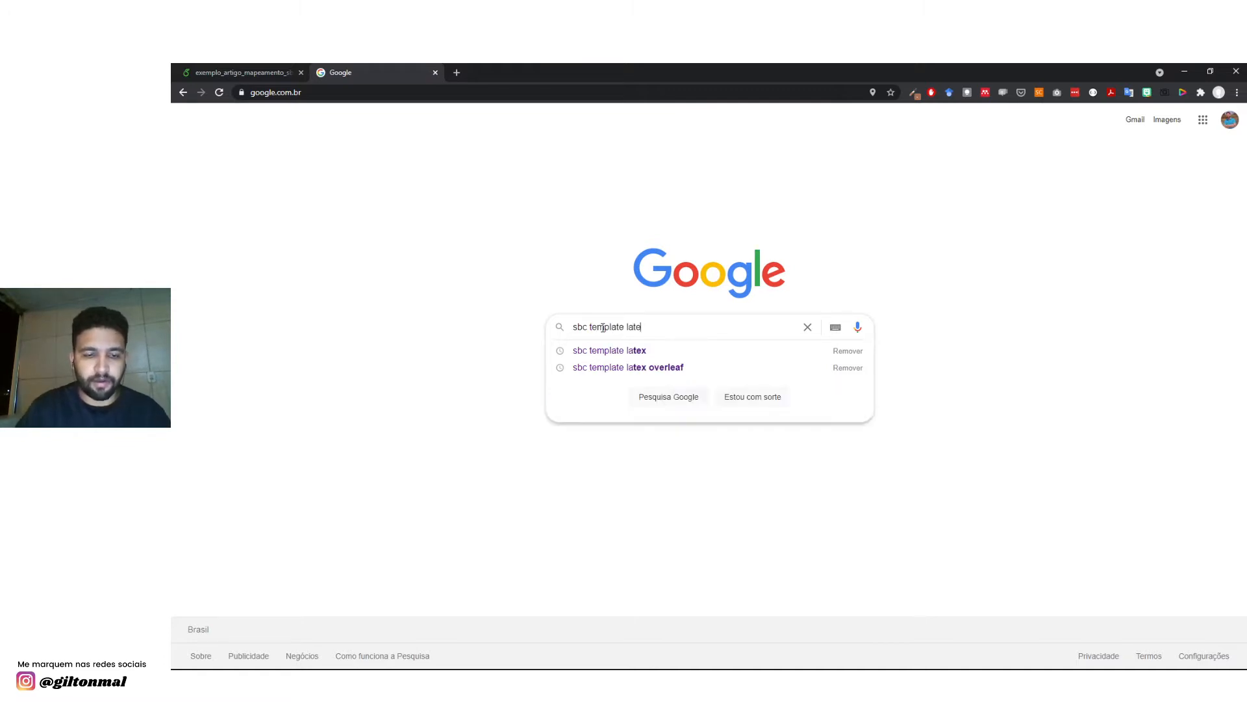
{"action": "type", "text": "x overlea"}
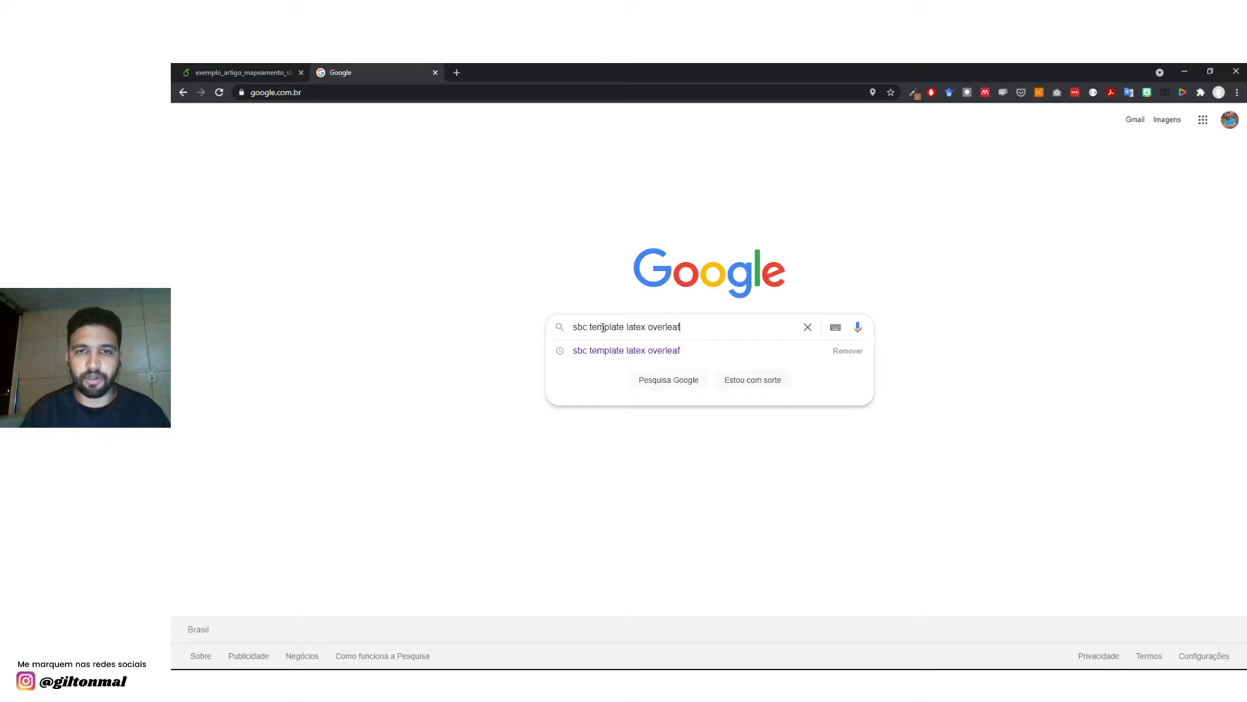
{"action": "type", "text": "f"}
{"action": "key", "text": "Return"}
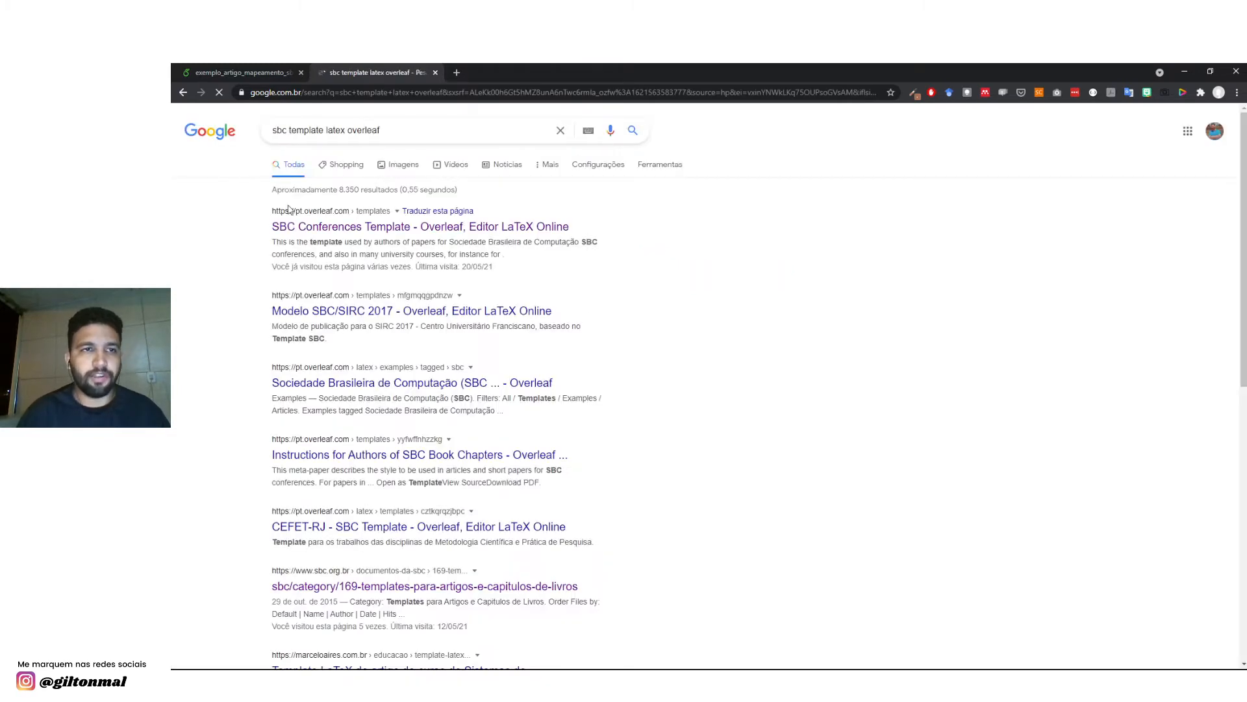
Open the SBC Conferences Template page from the results and create an Overleaf project from that template.
{"action": "left_click", "coordinate": [317, 228]}
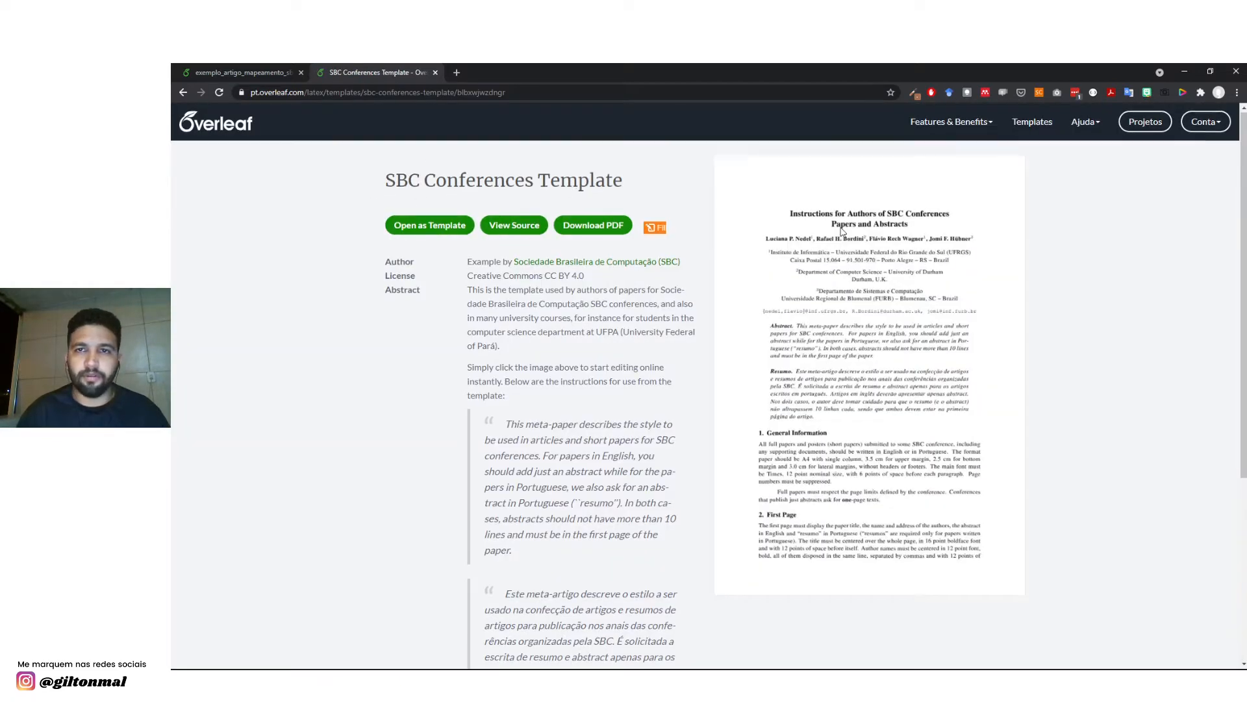
{"action": "scroll", "coordinate": [834, 237], "scroll_direction": "down", "scroll_amount": 5}
{"action": "scroll", "coordinate": [835, 238], "scroll_direction": "up", "scroll_amount": 5}
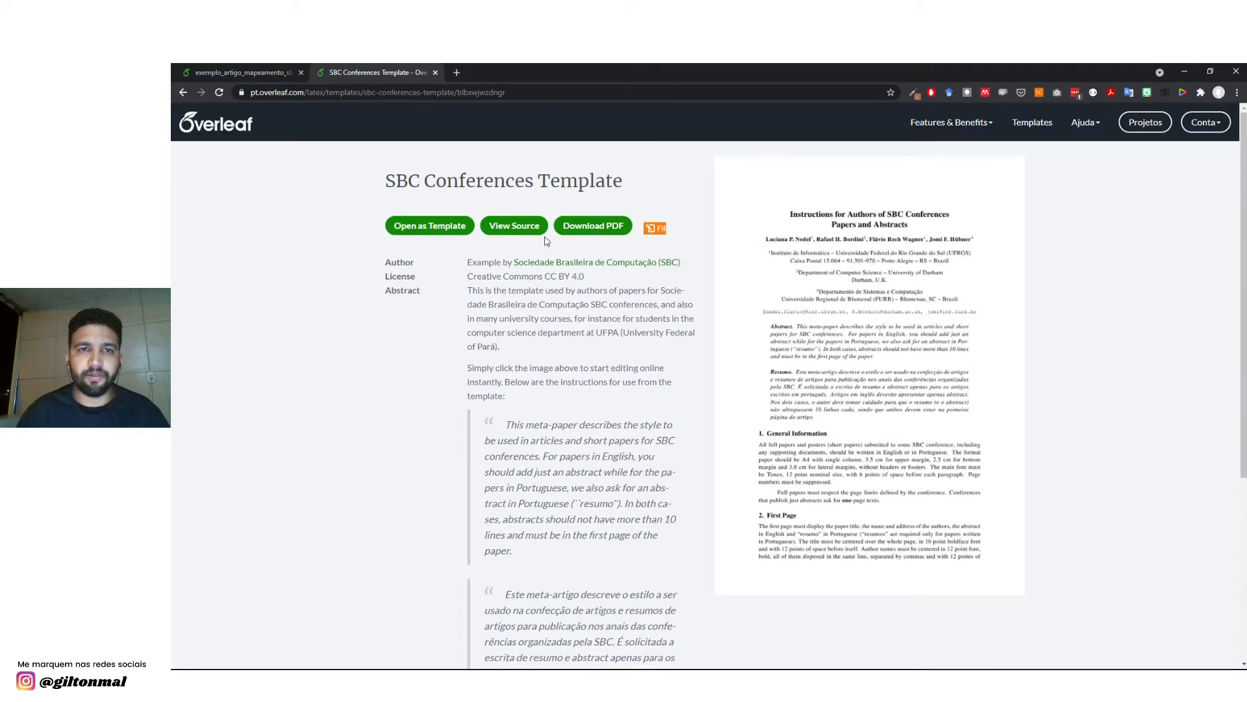
{"action": "left_click", "coordinate": [442, 236]}
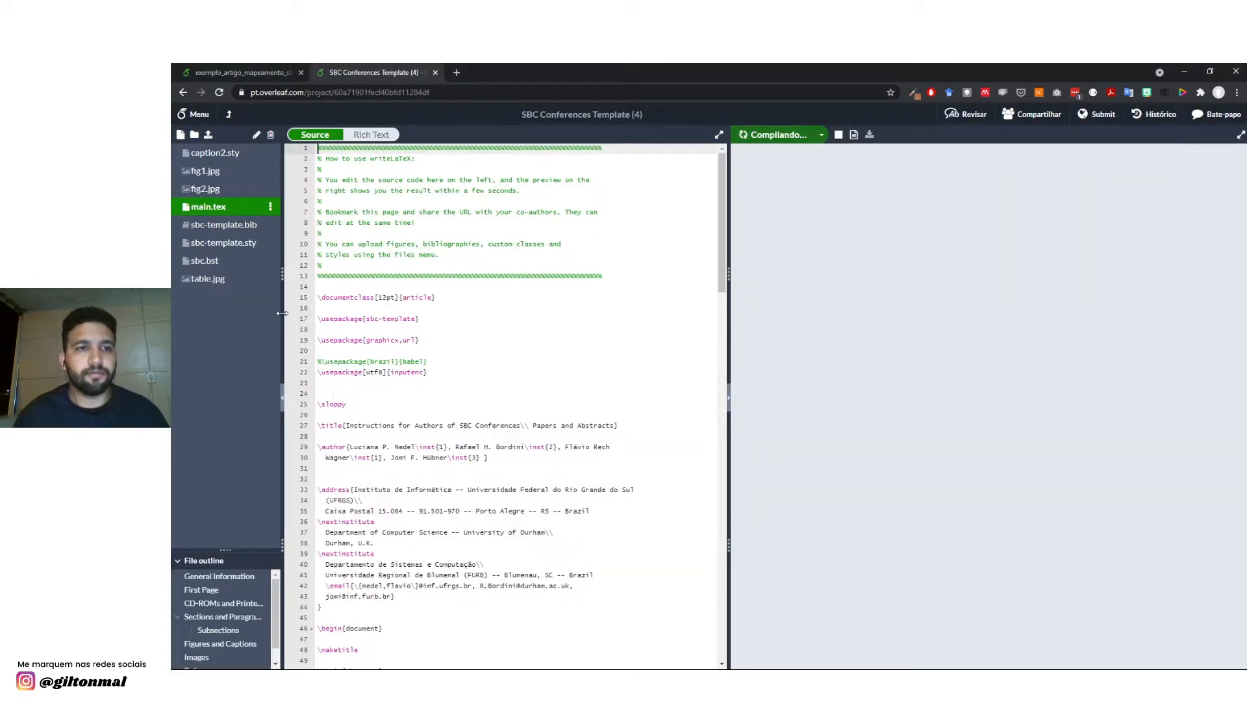
Widen the file list slightly and look through the compiled template PDF down to its references.
{"action": "left_click_drag", "start_coordinate": [296, 313], "coordinate": [312, 313]}
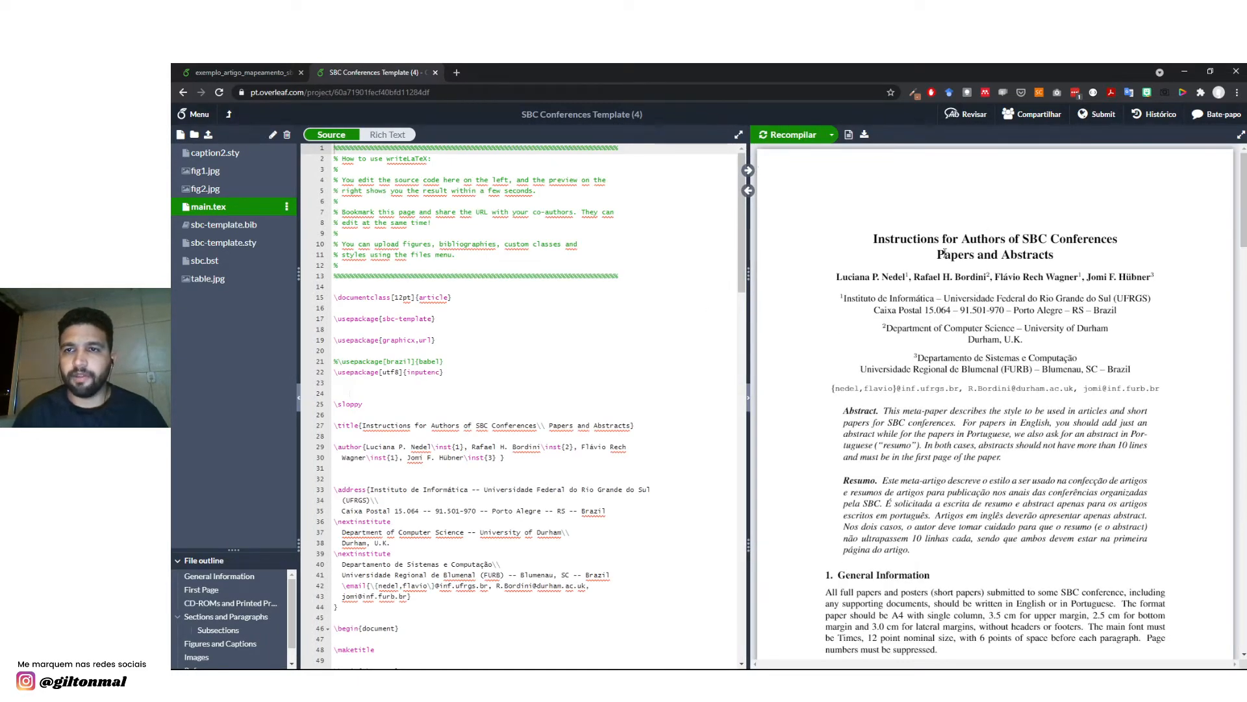
{"action": "scroll", "coordinate": [944, 253], "scroll_direction": "down", "scroll_amount": 15}
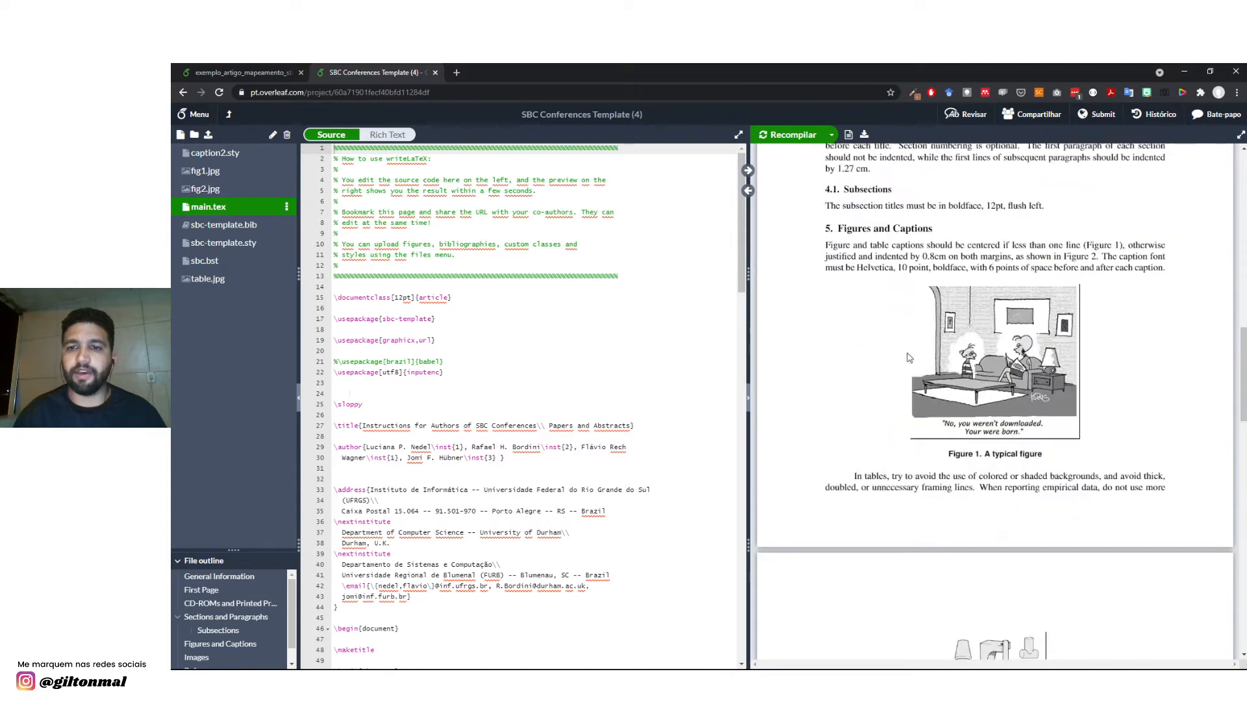
{"action": "scroll", "coordinate": [987, 471], "scroll_direction": "down", "scroll_amount": 15}
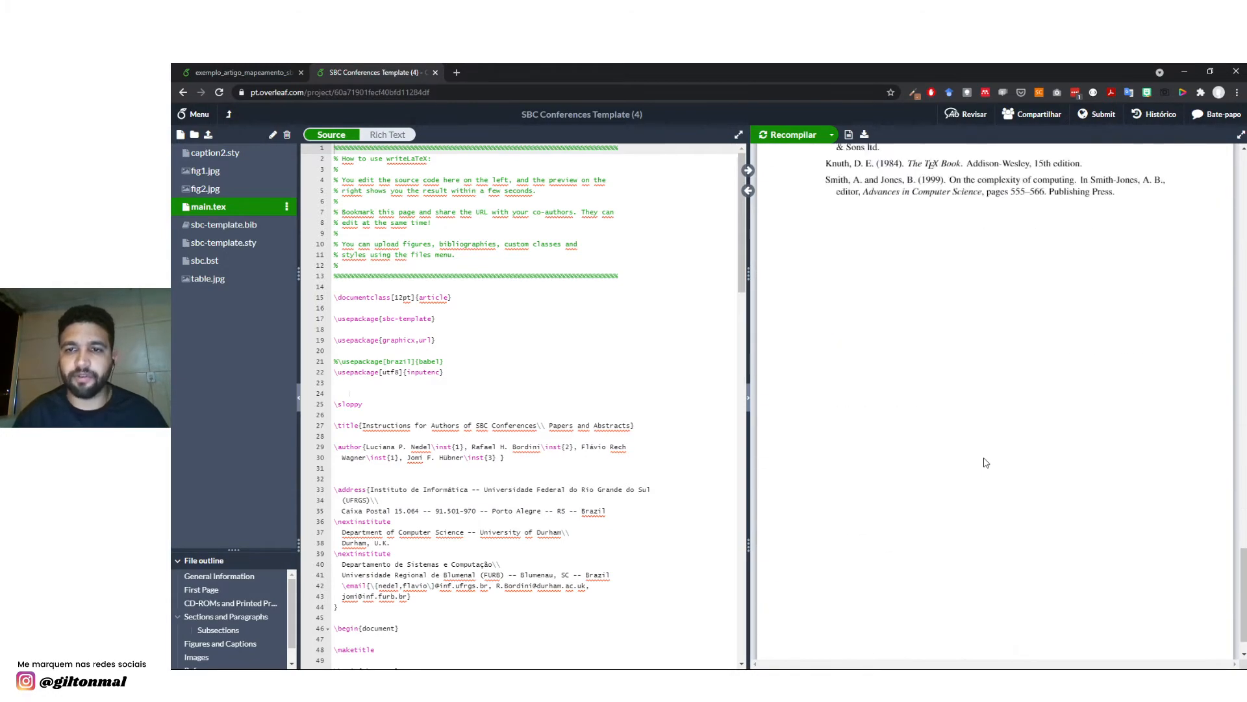
{"action": "scroll", "coordinate": [986, 462], "scroll_direction": "up", "scroll_amount": 4}
Search for "sbc template artigos" in a new browser tab.
{"action": "left_click", "coordinate": [457, 73]}
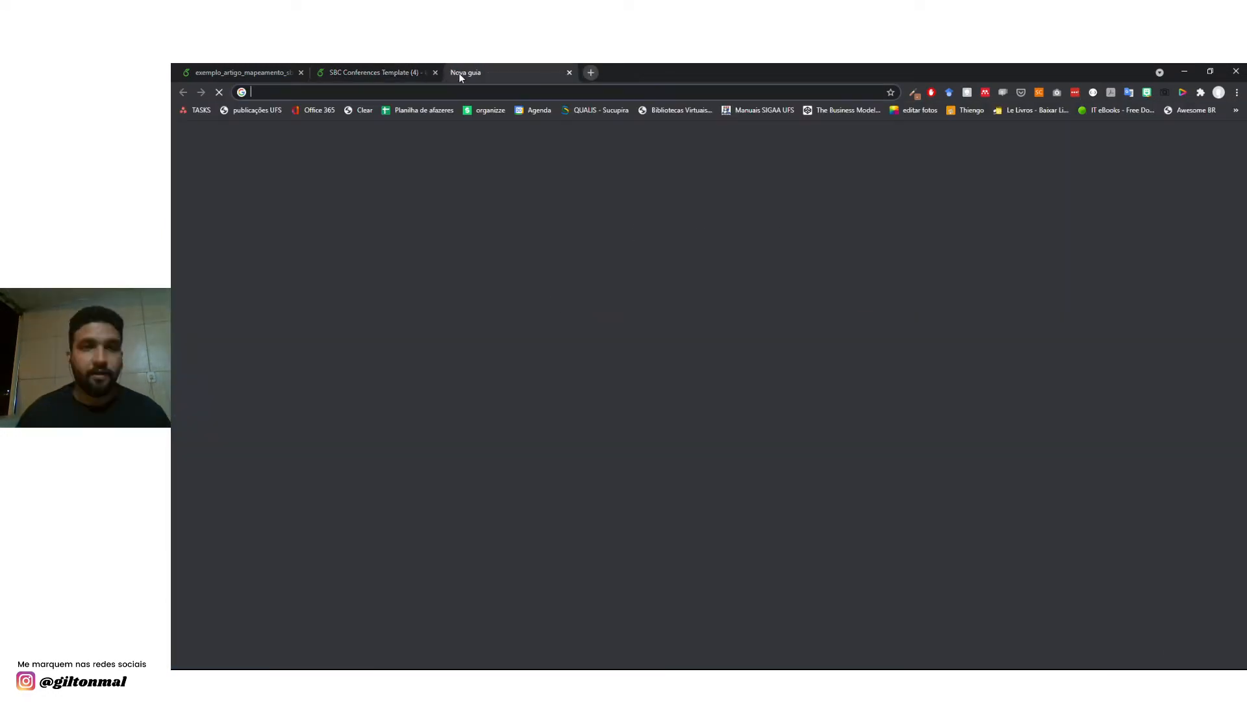
{"action": "type", "text": "sbc t"}
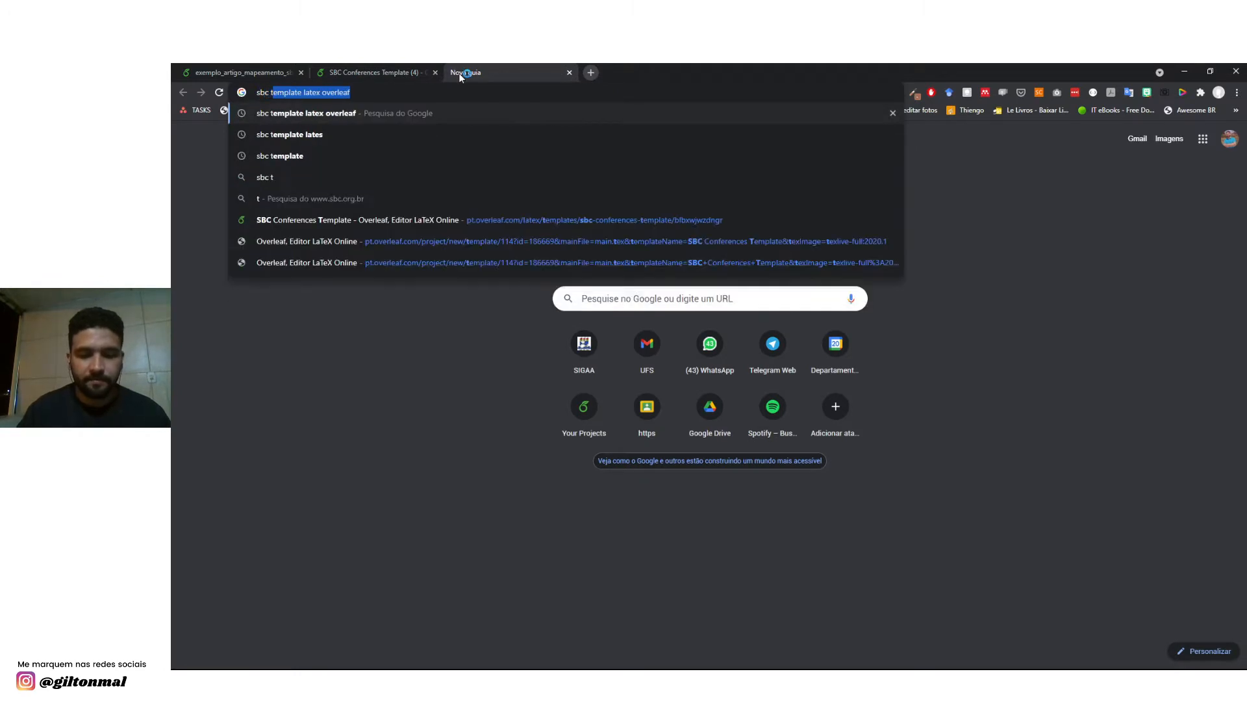
{"action": "type", "text": "emplate artigos"}
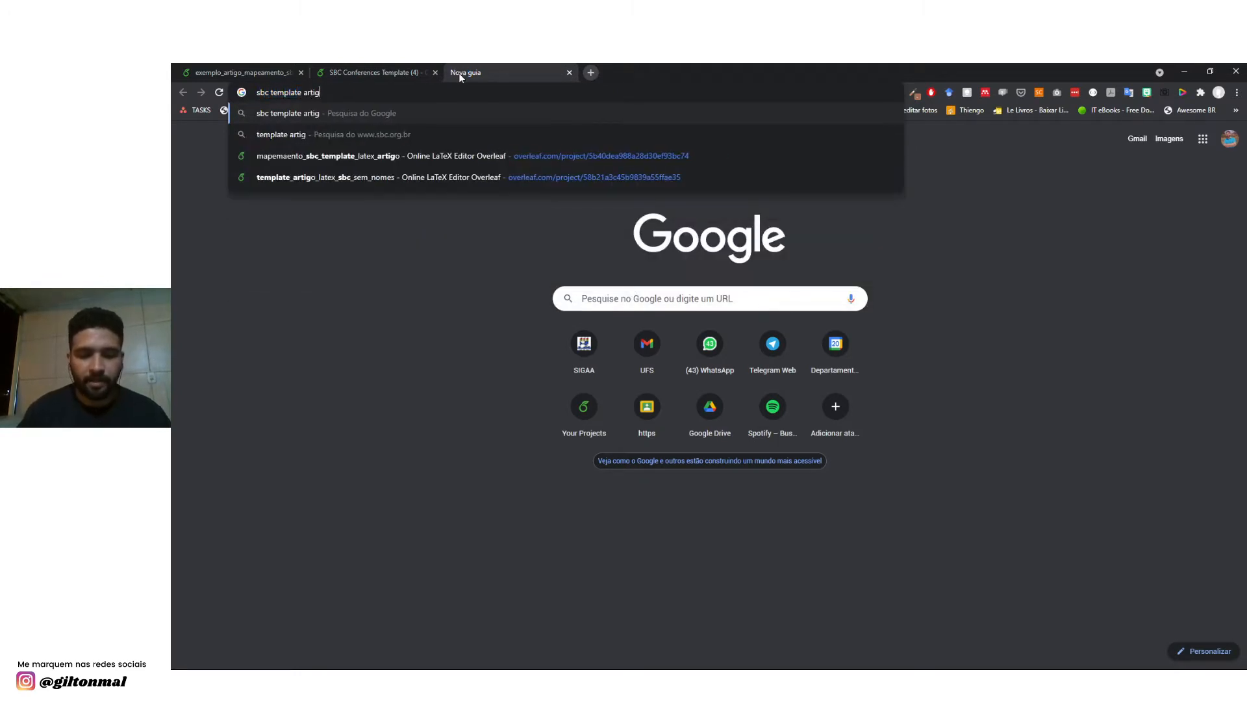
{"action": "key", "text": "Return"}
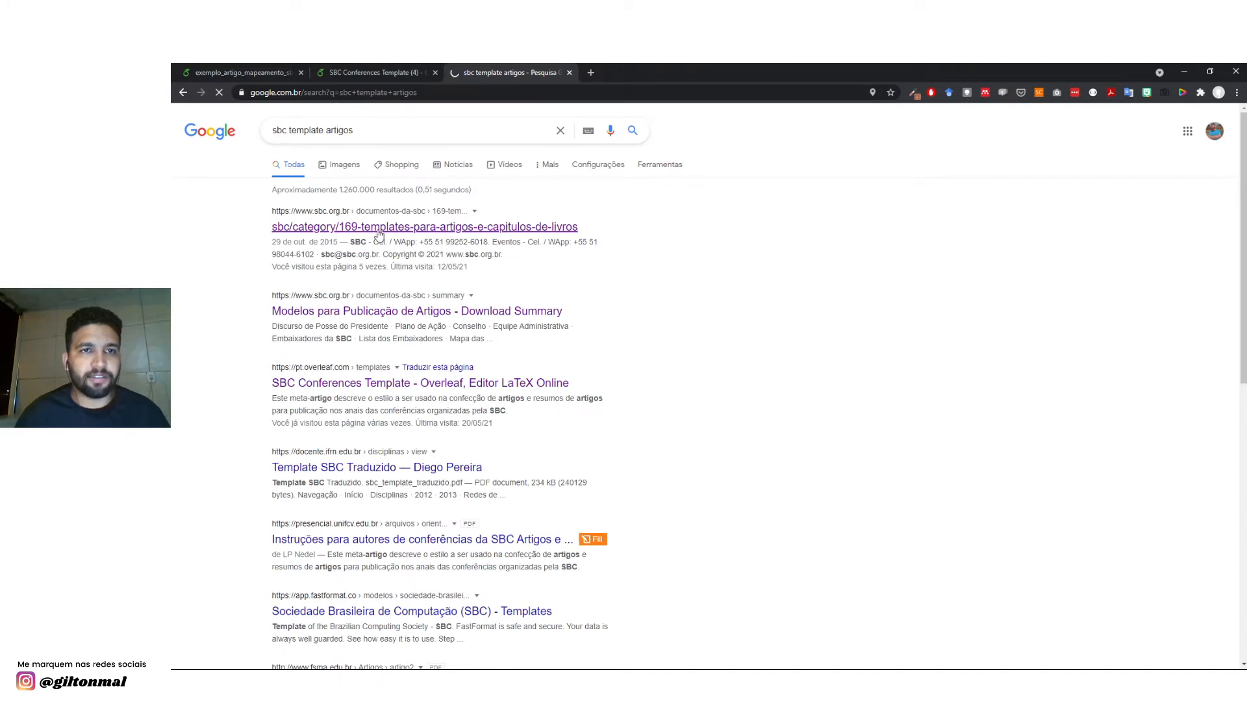
Open the SBC site's page of templates for articles and book chapters and download the "Modelos para Publicação de Artigos" package.
{"action": "left_click", "coordinate": [408, 227]}
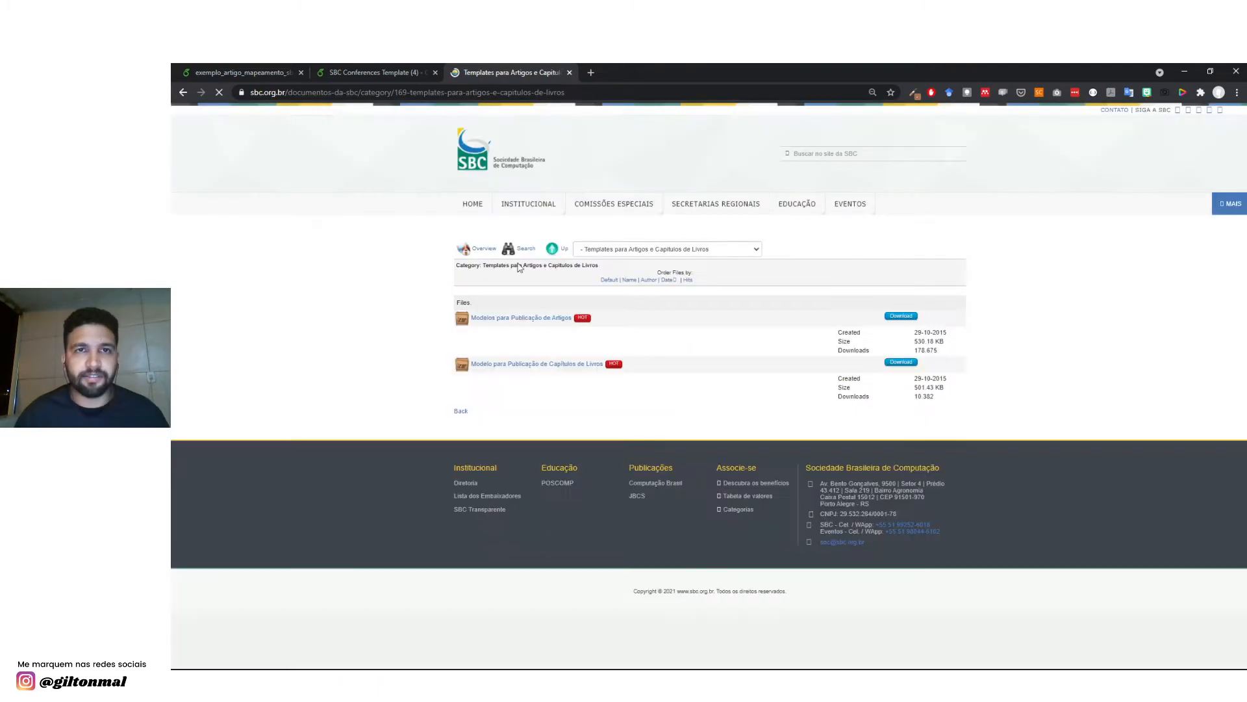
{"action": "mouse_move", "coordinate": [501, 227]}
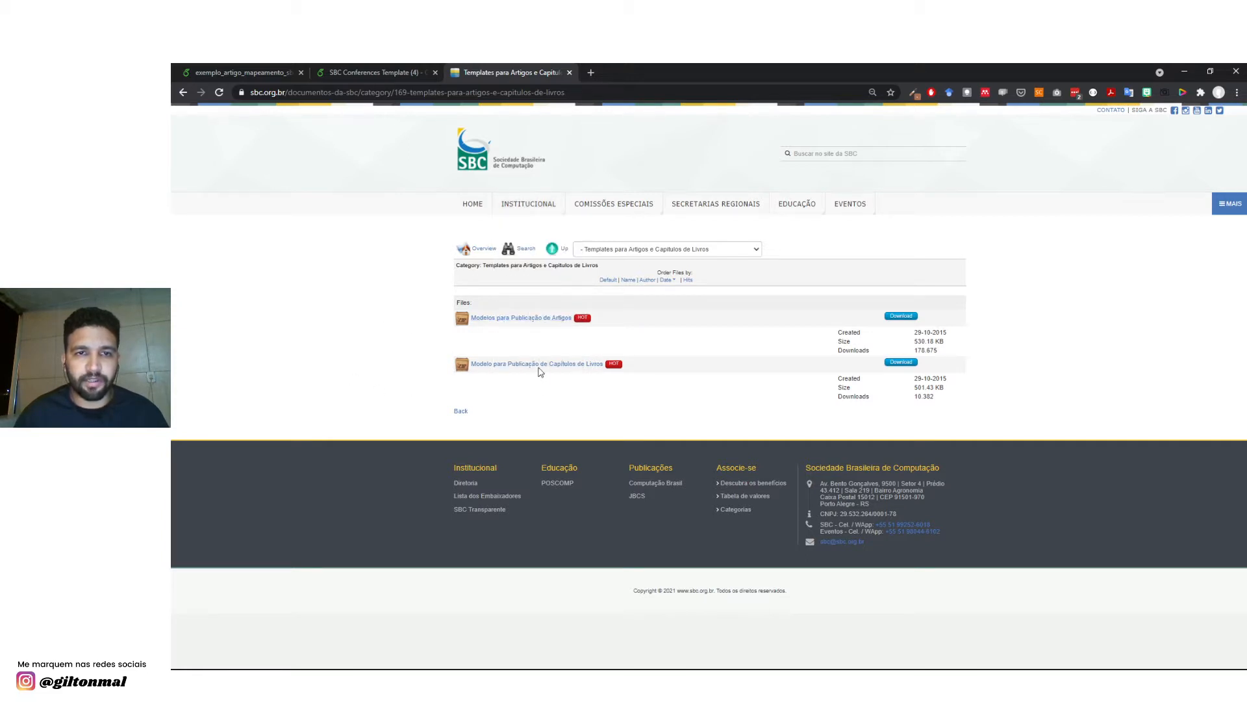
{"action": "left_click", "coordinate": [528, 324]}
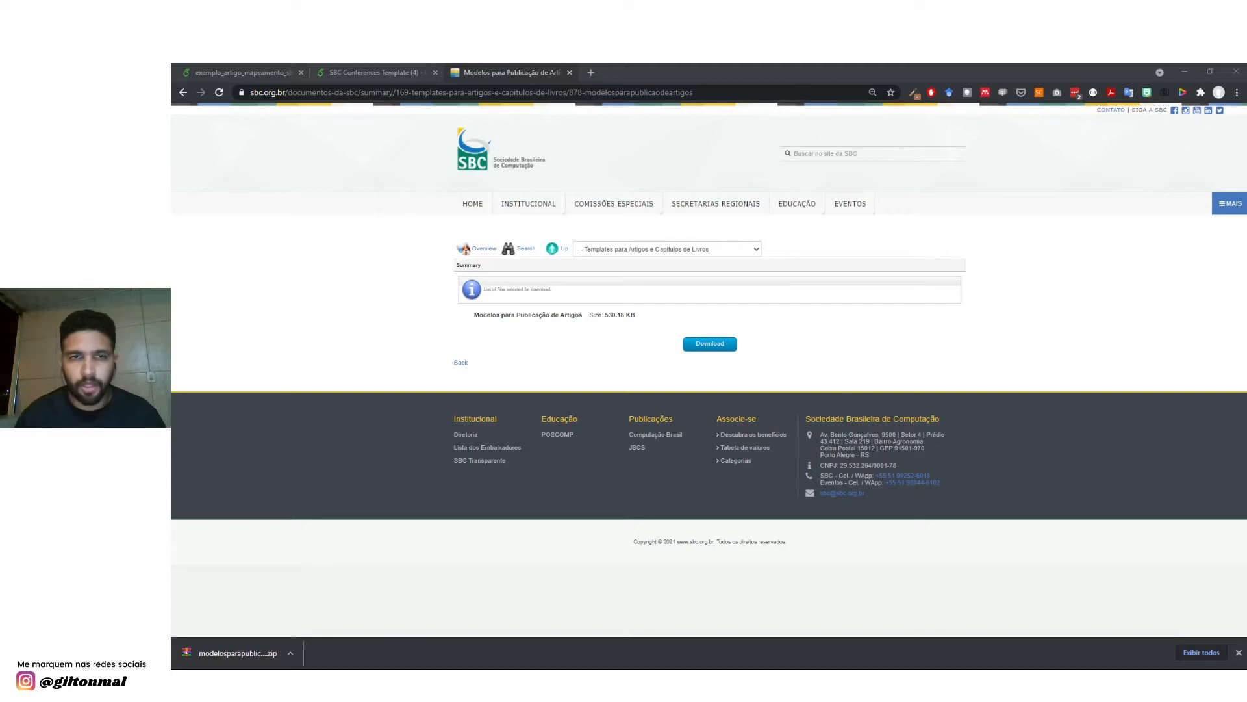
{"action": "left_click", "coordinate": [505, 140]}
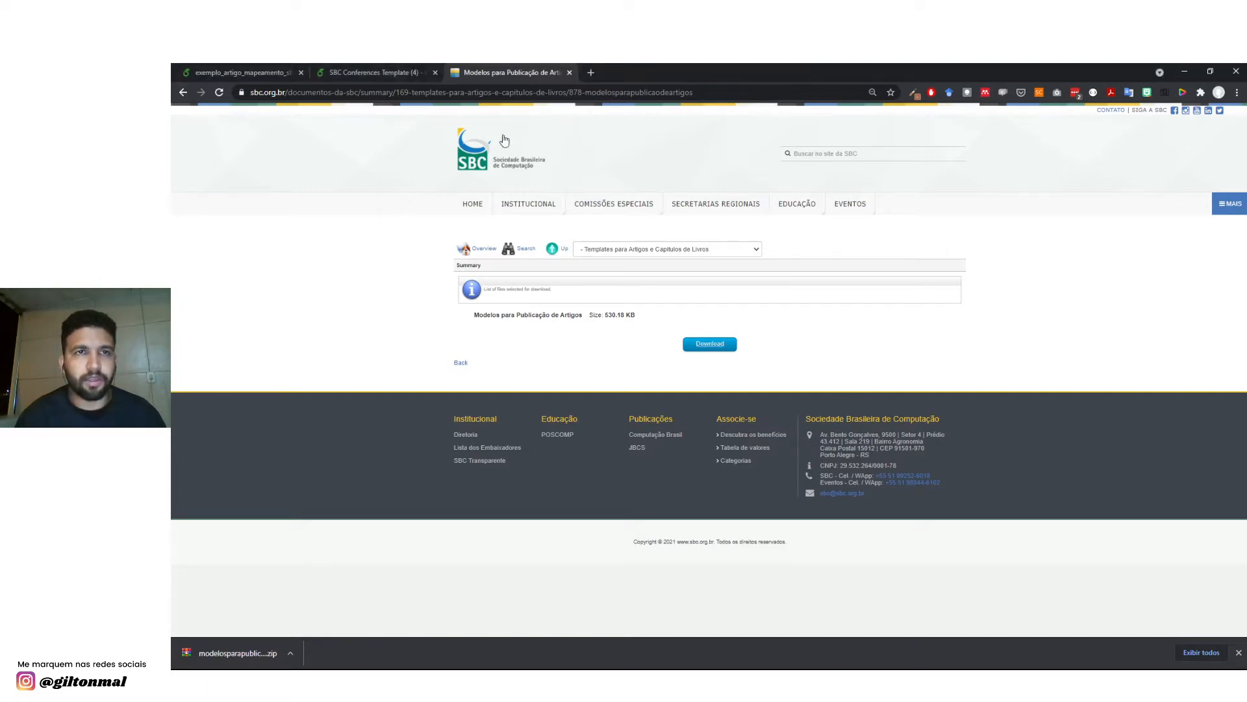
Return to the Overleaf project list, close the SBC site, and upload the downloaded article template zip as a new project.
{"action": "left_click", "coordinate": [392, 72]}
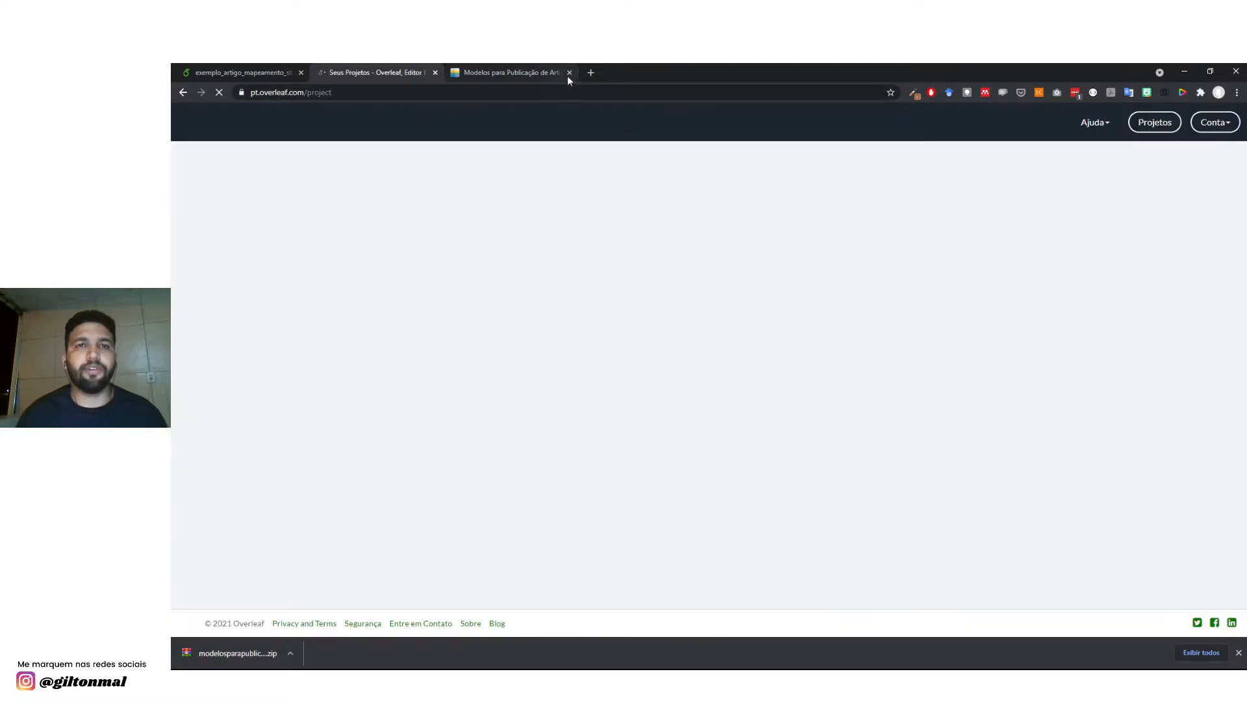
{"action": "left_click", "coordinate": [569, 73]}
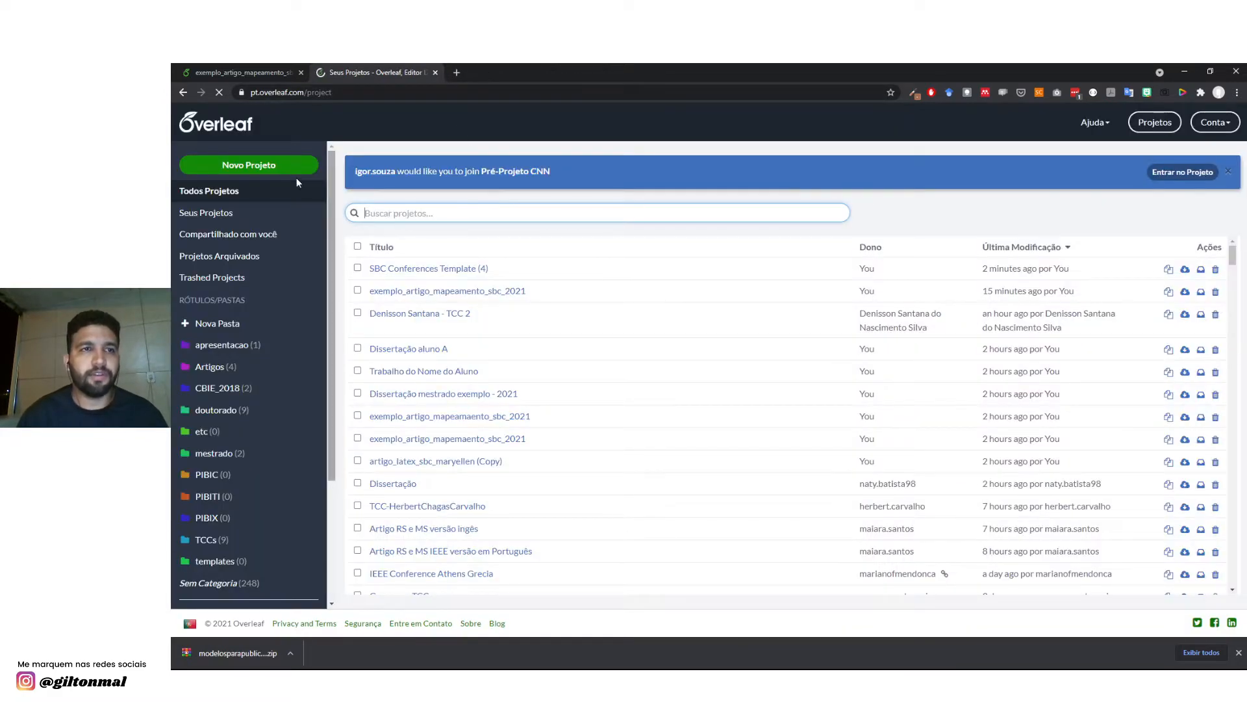
{"action": "left_click", "coordinate": [253, 170]}
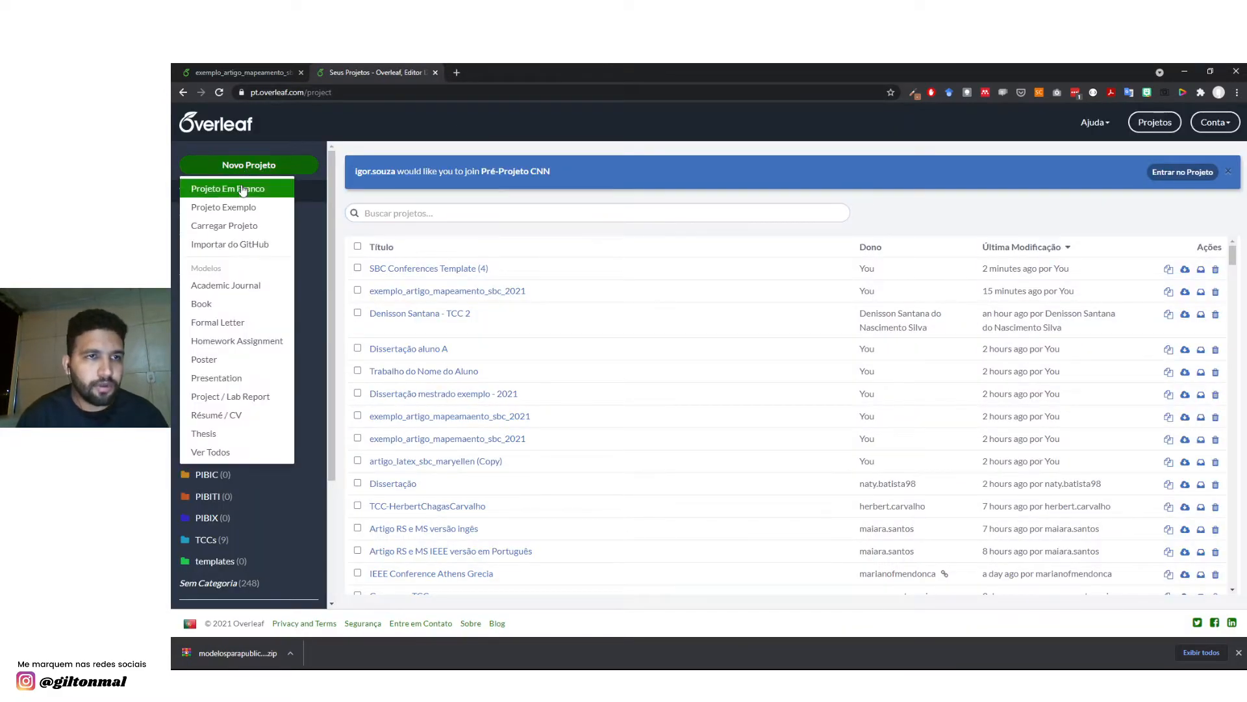
{"action": "left_click", "coordinate": [237, 227]}
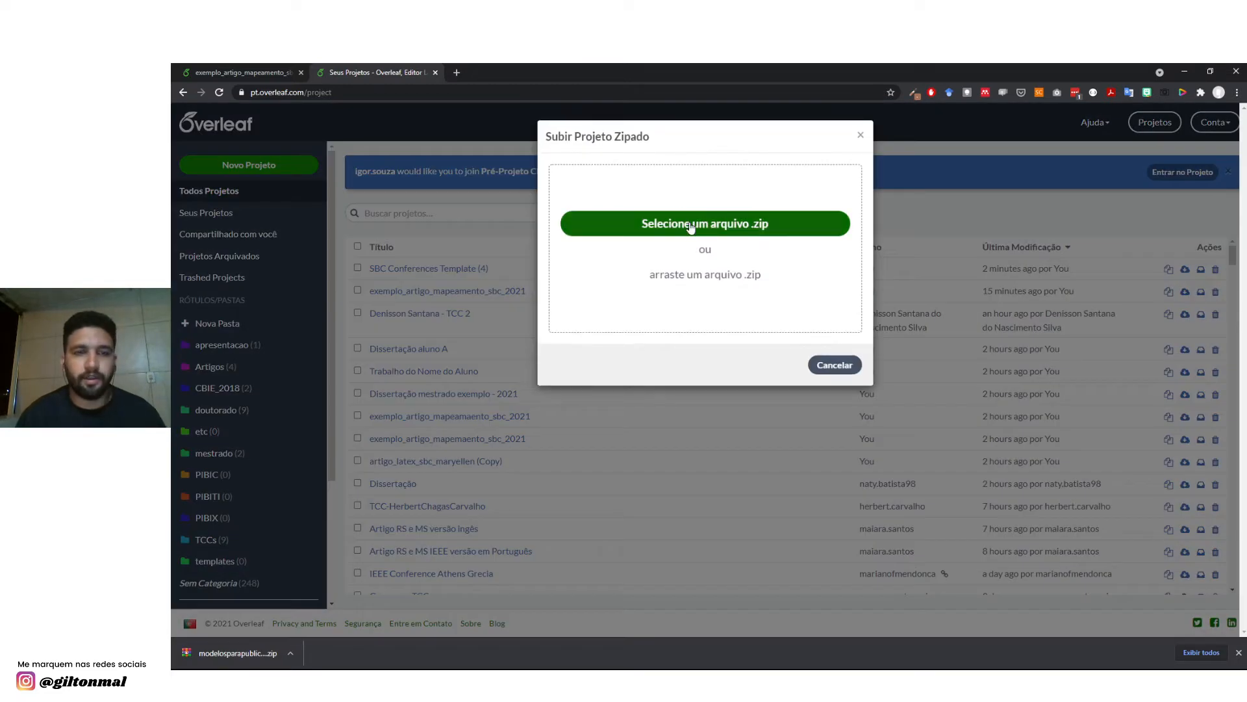
{"action": "left_click", "coordinate": [702, 233]}
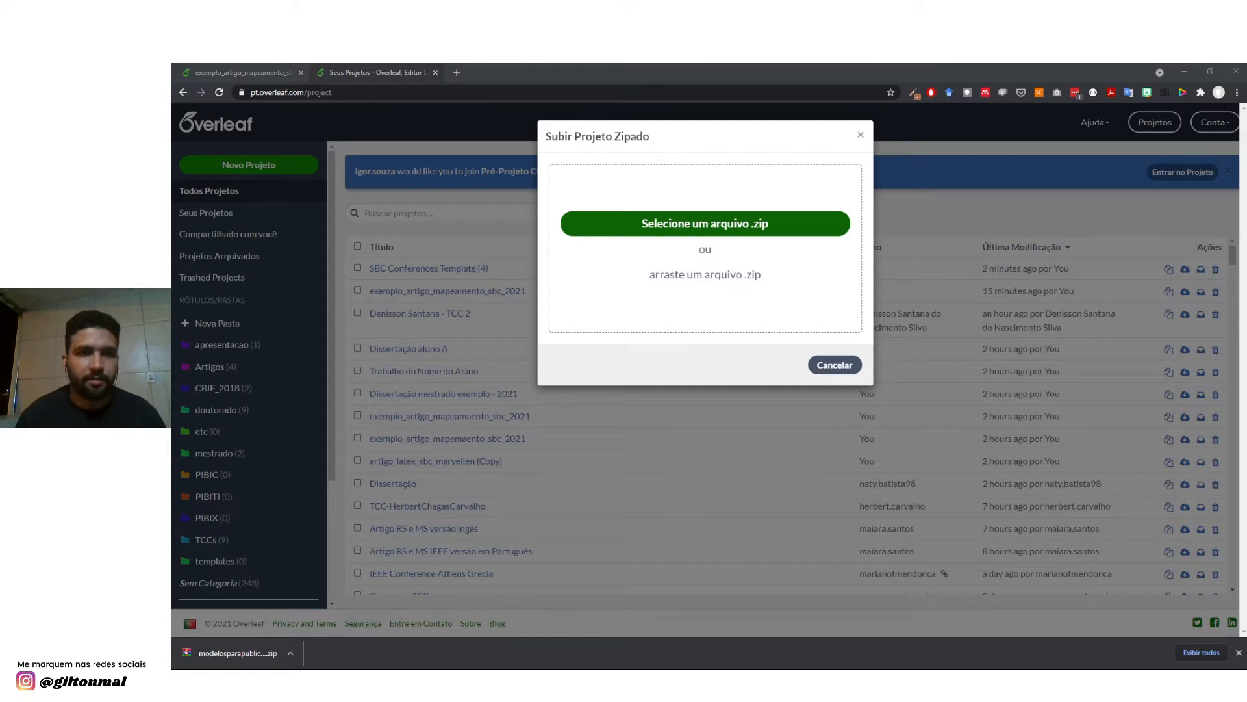
{"action": "left_click", "coordinate": [630, 327]}
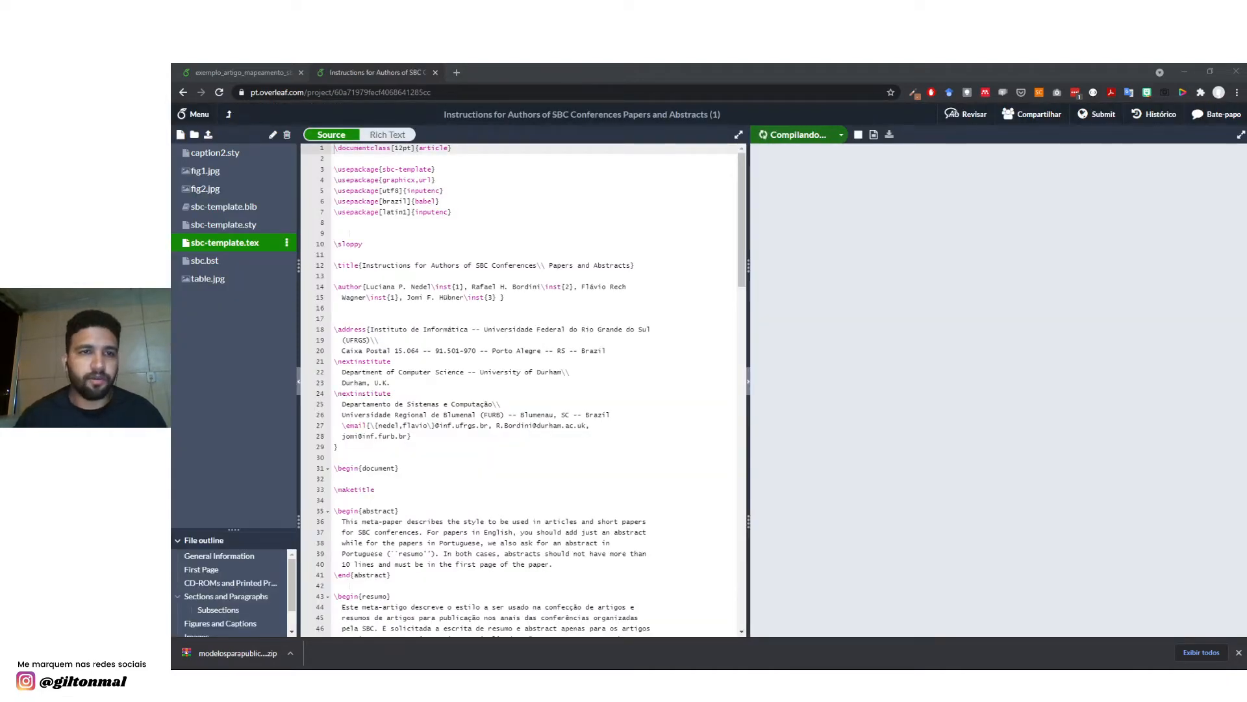
Enlarge the PDF preview of the uploaded project and review its pages from the title to the end.
{"action": "left_click", "coordinate": [742, 343]}
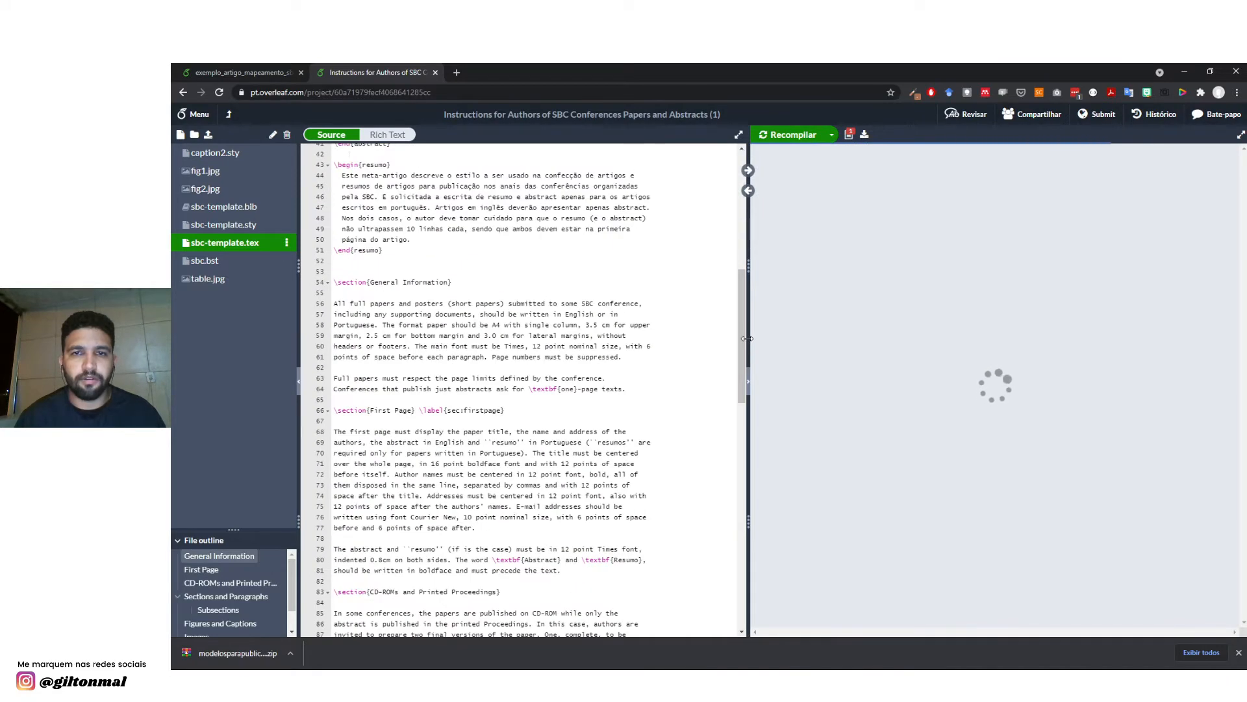
{"action": "left_click_drag", "start_coordinate": [749, 340], "coordinate": [710, 339]}
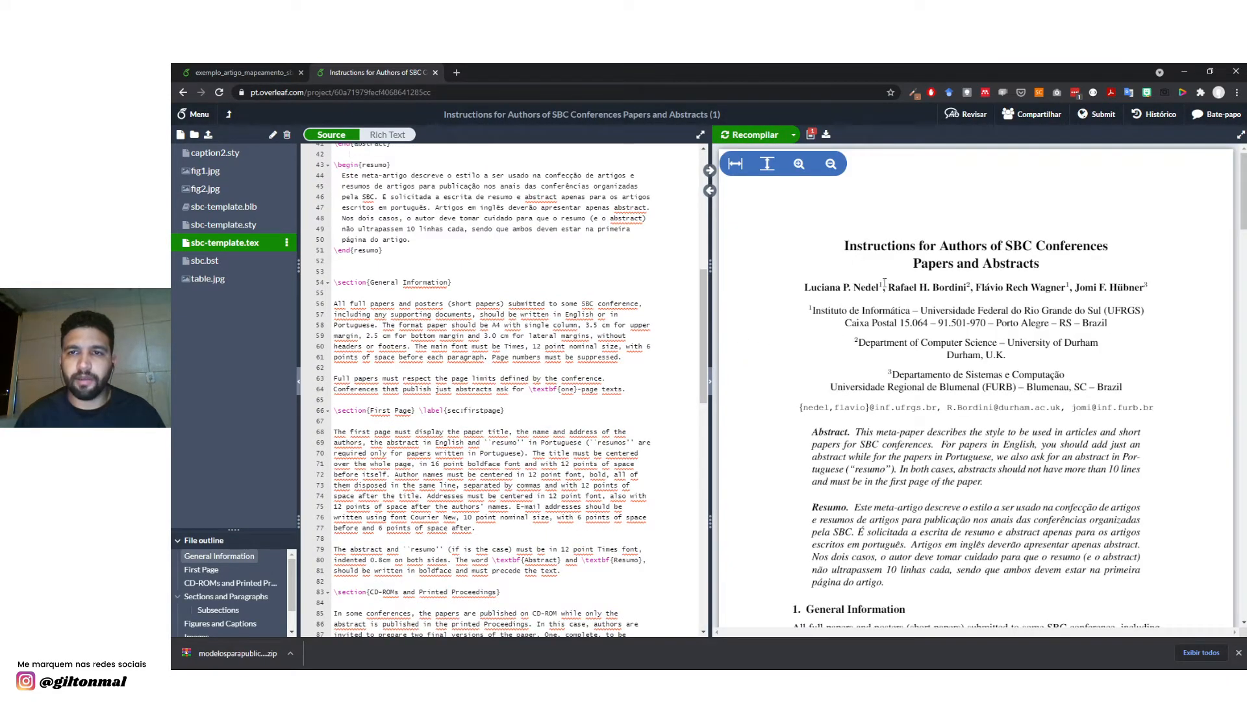
{"action": "scroll", "coordinate": [901, 368], "scroll_direction": "down", "scroll_amount": 15}
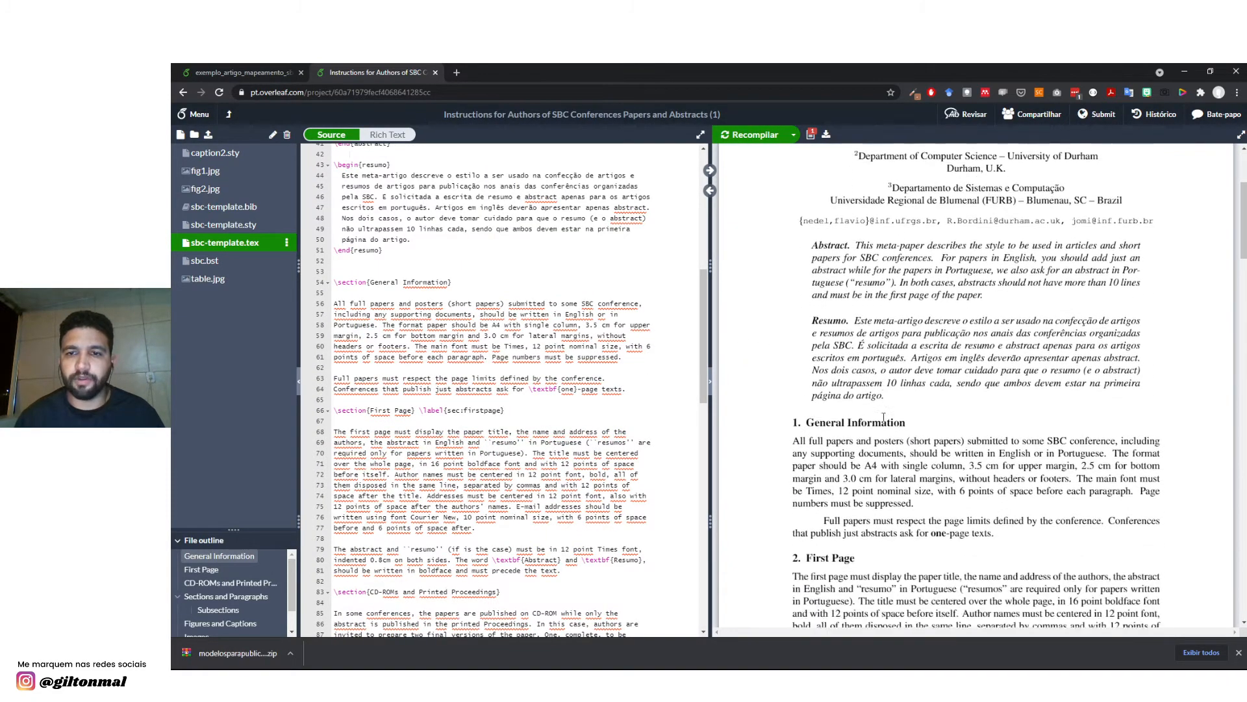
{"action": "scroll", "coordinate": [899, 344], "scroll_direction": "down", "scroll_amount": 15}
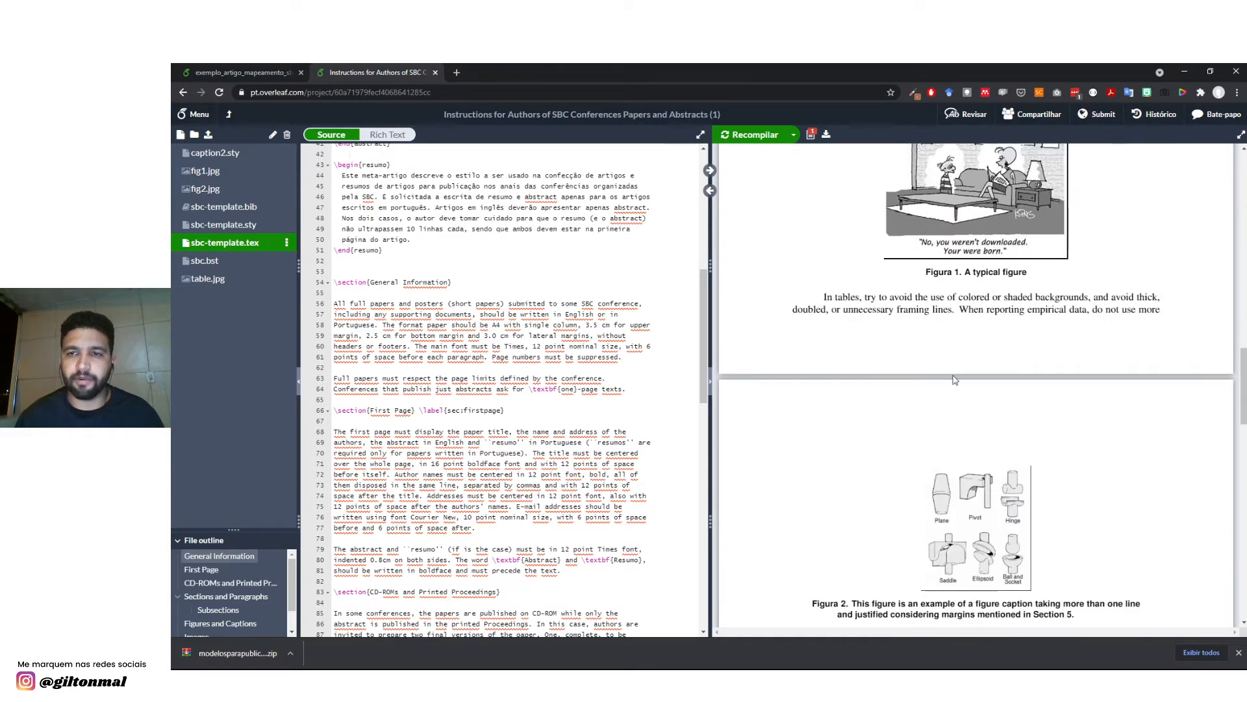
{"action": "scroll", "coordinate": [948, 413], "scroll_direction": "down", "scroll_amount": 5}
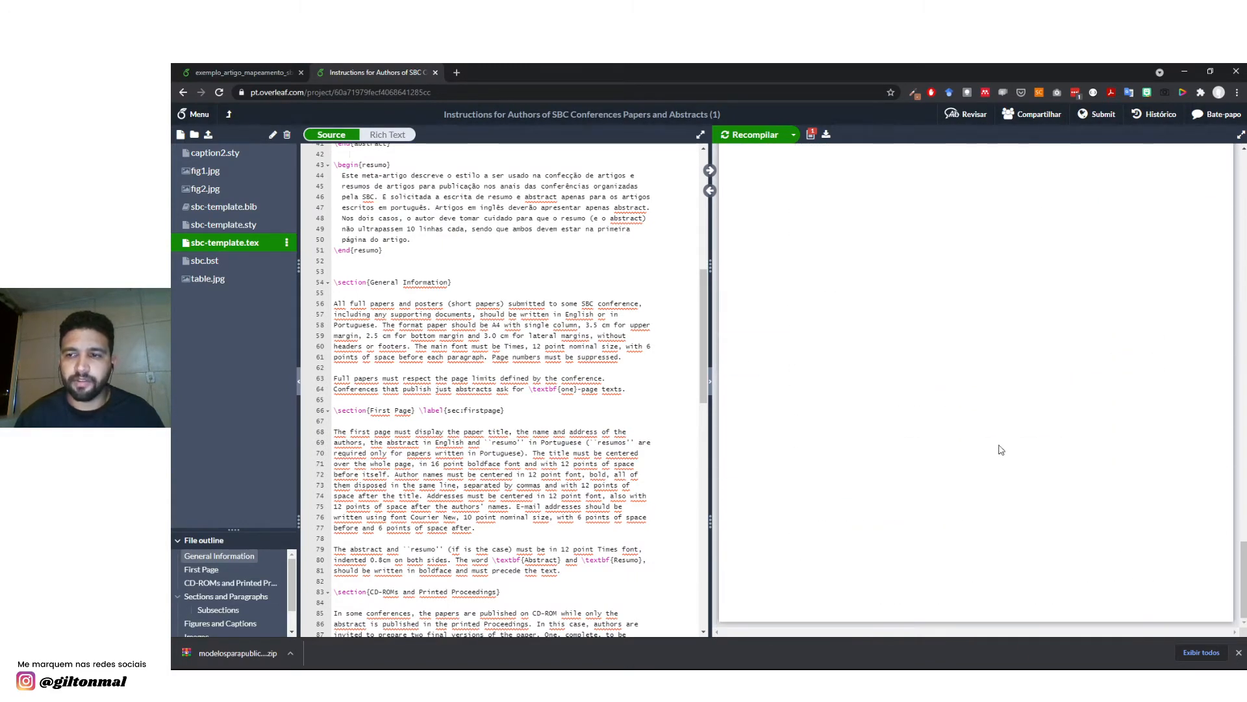
{"action": "left_click_drag", "start_coordinate": [1241, 578], "coordinate": [1243, 185]}
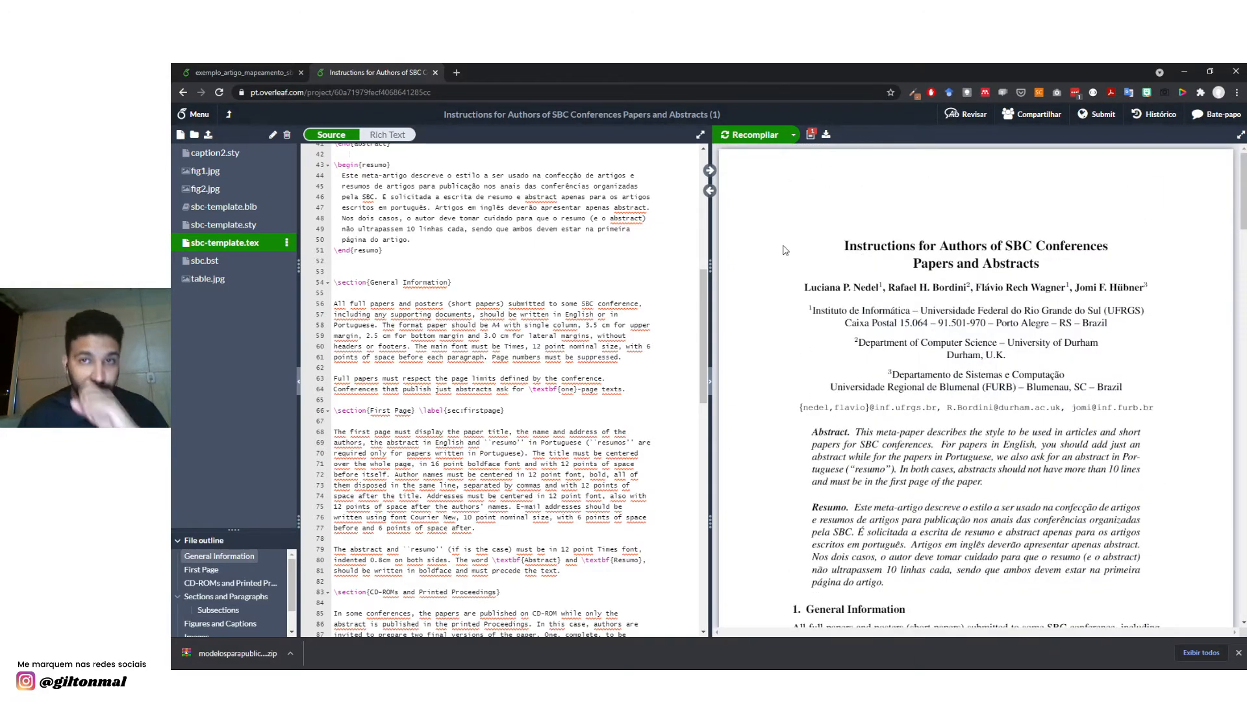
Close the uploaded template project and return to the exemplo_artigo_mapeamento_sbc_2021 project, showing the start of its PDF.
{"action": "left_click", "coordinate": [436, 72]}
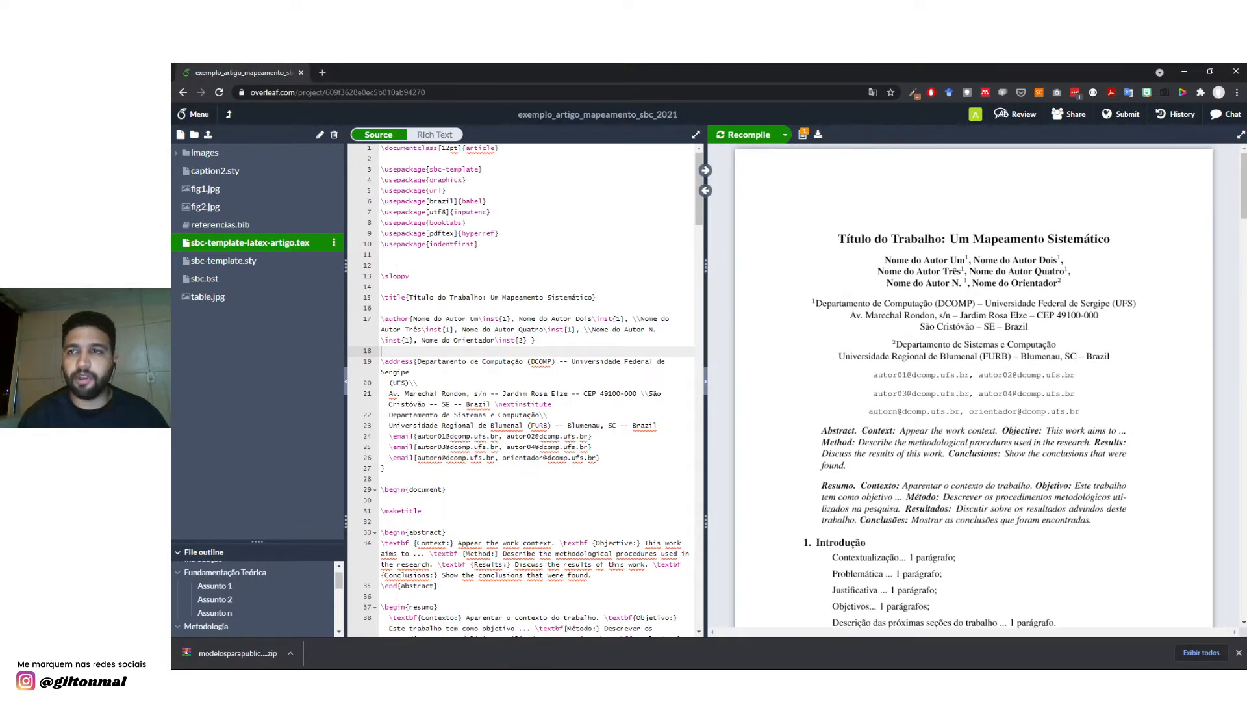
{"action": "mouse_move", "coordinate": [1243, 170]}
{"action": "left_mouse_down"}
{"action": "mouse_move", "coordinate": [1243, 610]}
{"action": "mouse_move", "coordinate": [1243, 162]}
{"action": "left_mouse_up"}
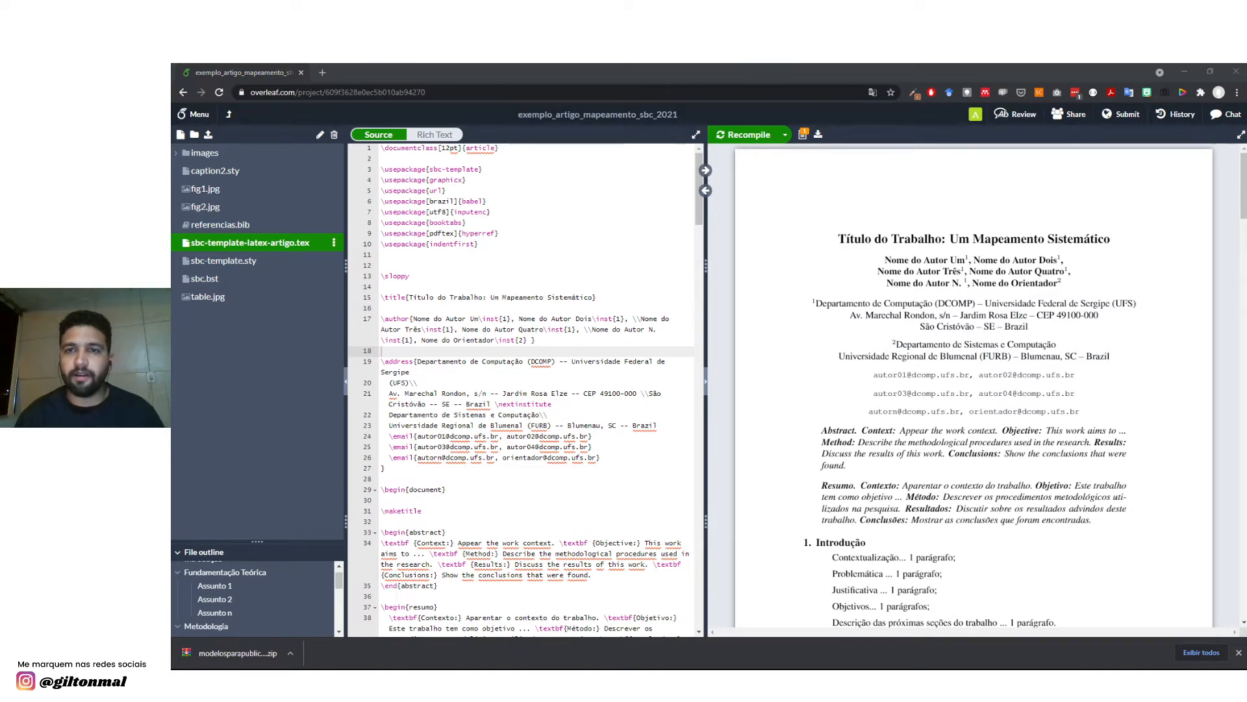
Review the example article's PDF preview from the abstract to the search-flow figure, and return to its title.
{"action": "scroll", "coordinate": [964, 300], "scroll_direction": "down", "scroll_amount": 2}
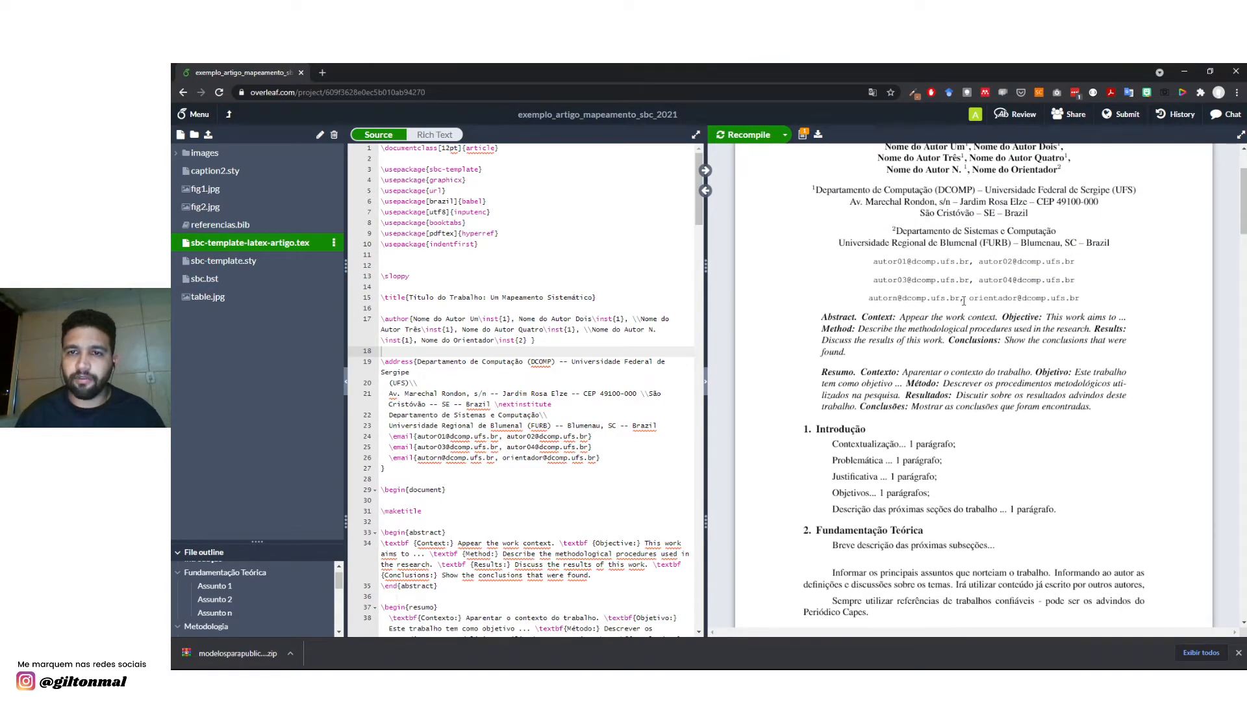
{"action": "scroll", "coordinate": [964, 300], "scroll_direction": "down", "scroll_amount": 15}
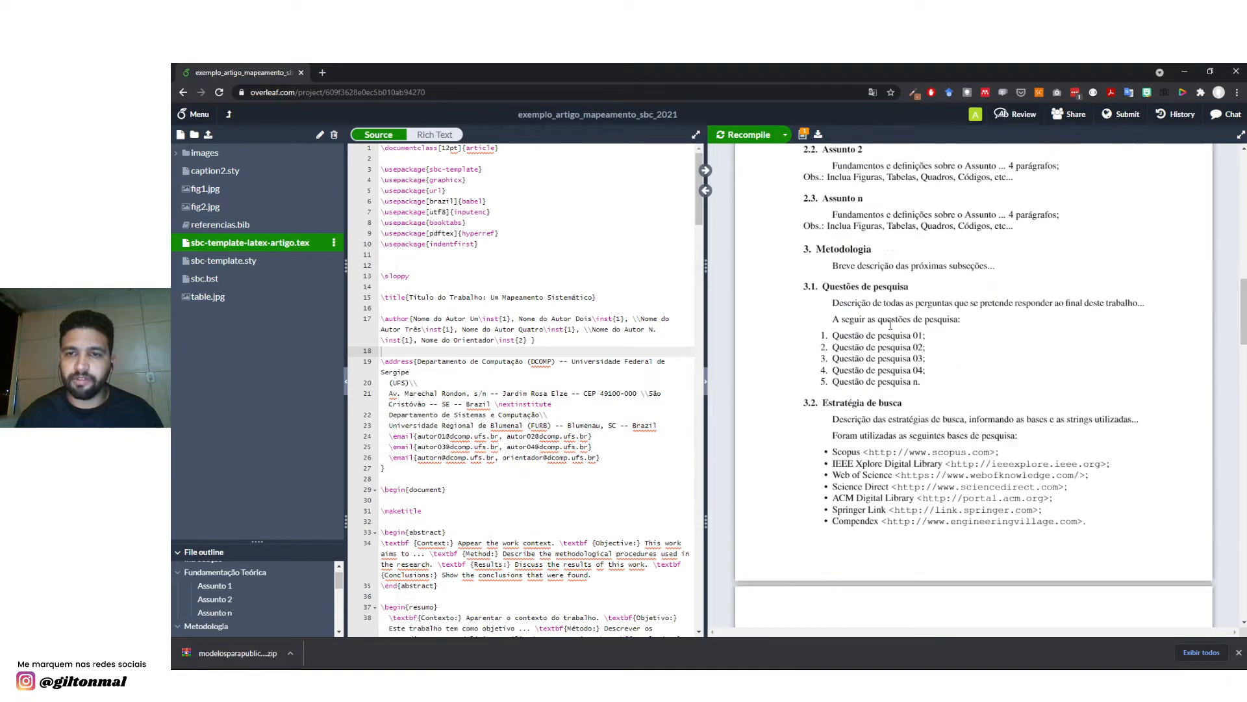
{"action": "scroll", "coordinate": [890, 325], "scroll_direction": "down", "scroll_amount": 15}
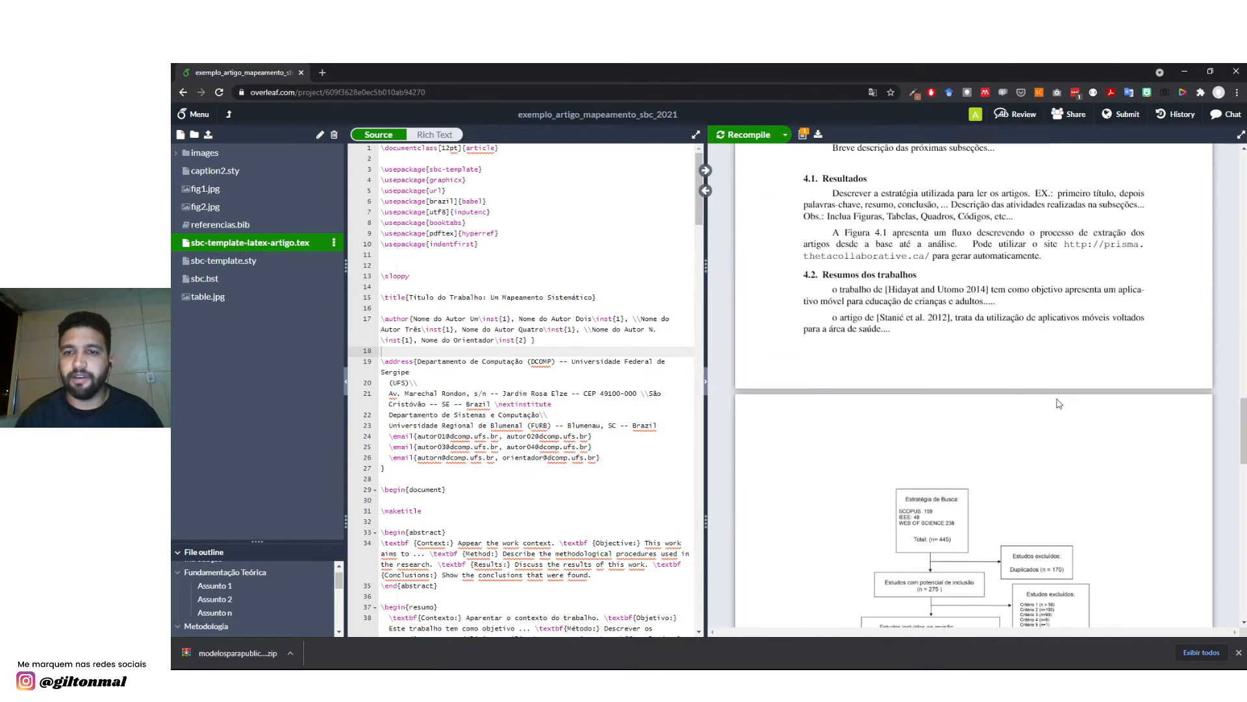
{"action": "scroll", "coordinate": [1057, 399], "scroll_direction": "down", "scroll_amount": 4}
{"action": "left_click_drag", "start_coordinate": [1241, 456], "coordinate": [1238, 188]}
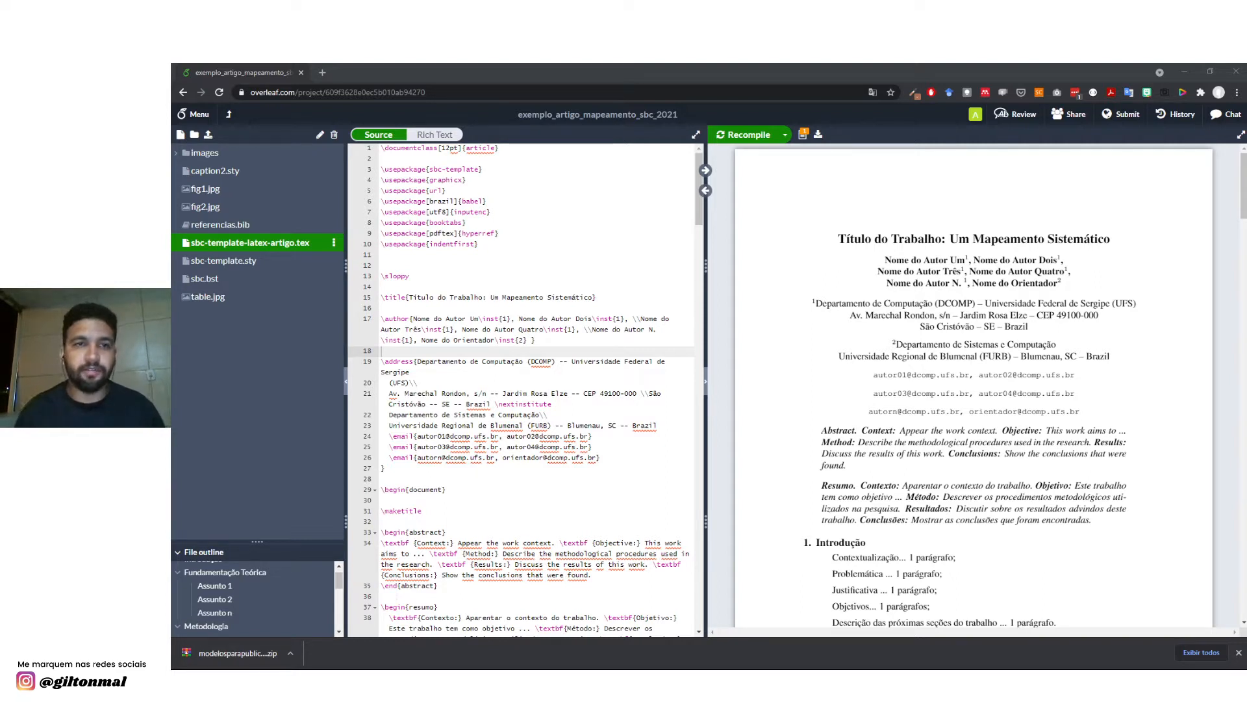
Copy the example project under the new name artigo_meu_nome_trabalho_revisao_sistematica_latex.
{"action": "left_click", "coordinate": [591, 193]}
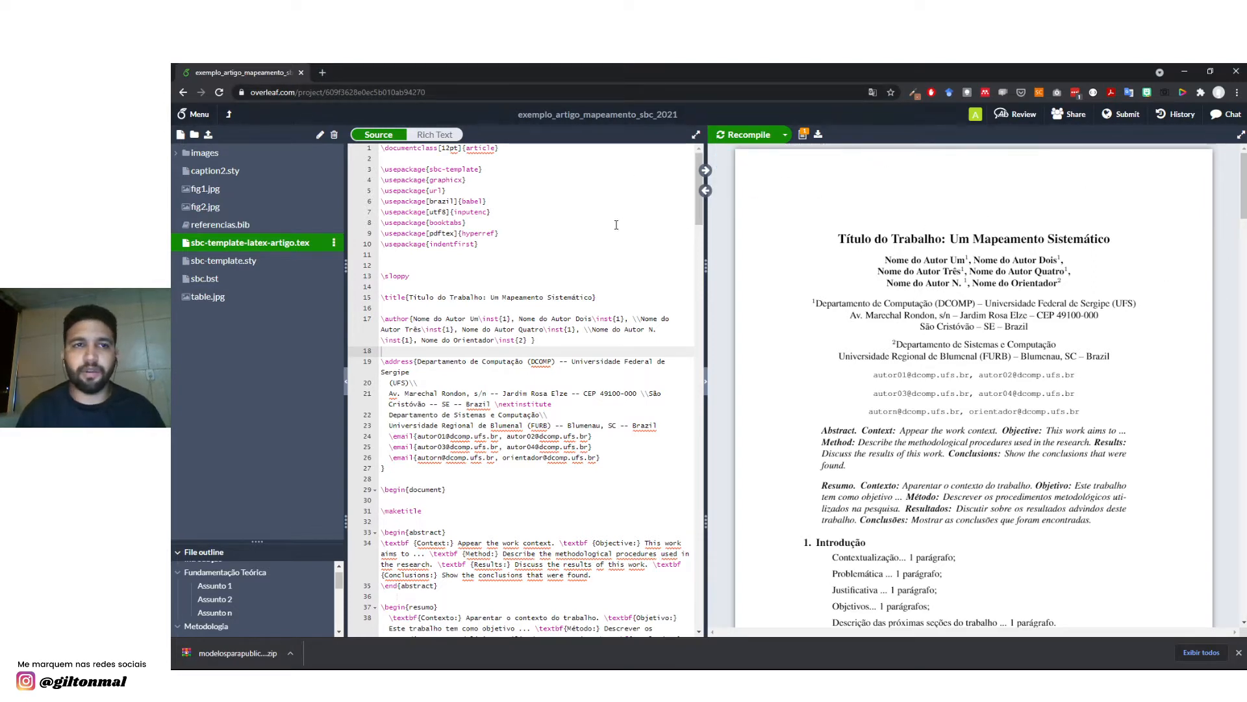
{"action": "left_click", "coordinate": [196, 117]}
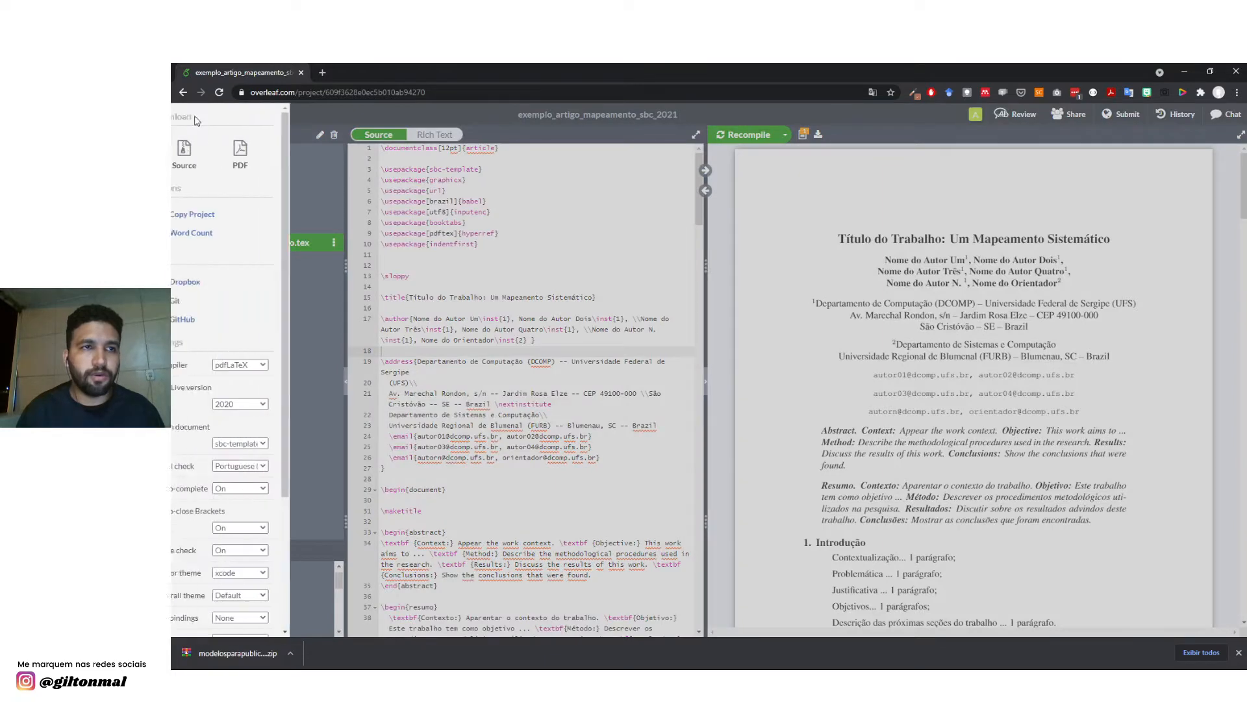
{"action": "left_click", "coordinate": [228, 221]}
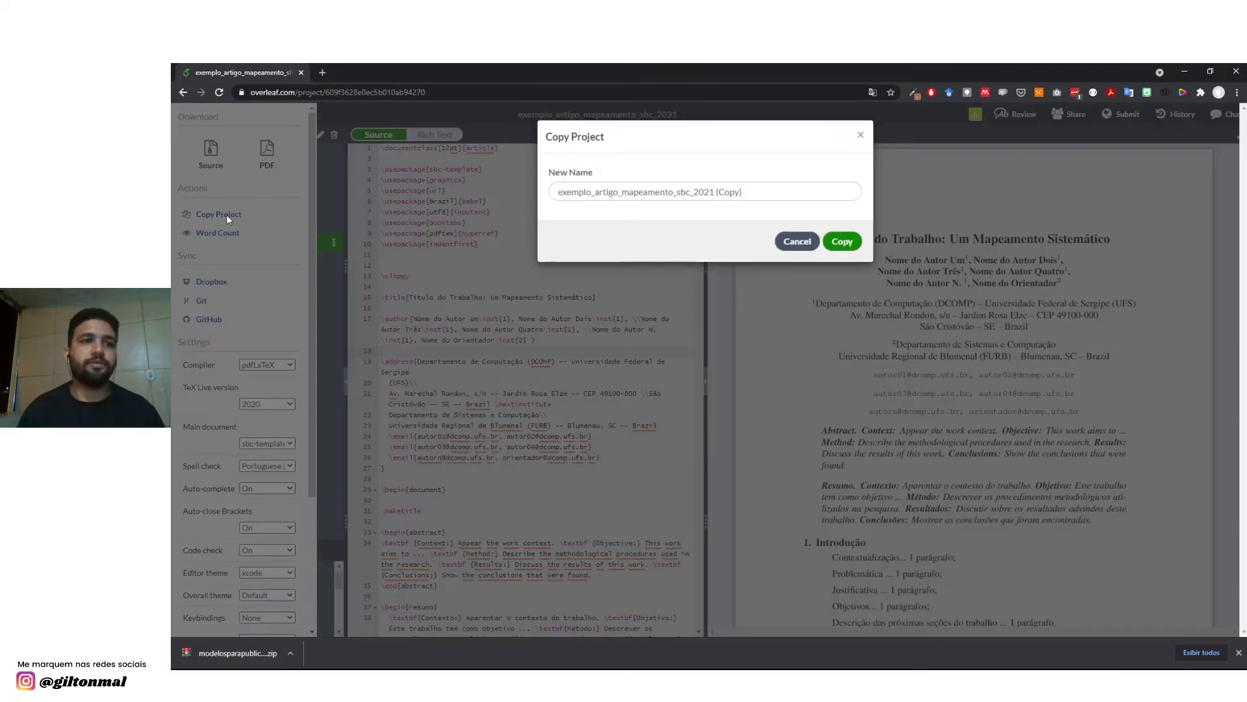
{"action": "left_click_drag", "start_coordinate": [774, 189], "coordinate": [504, 196]}
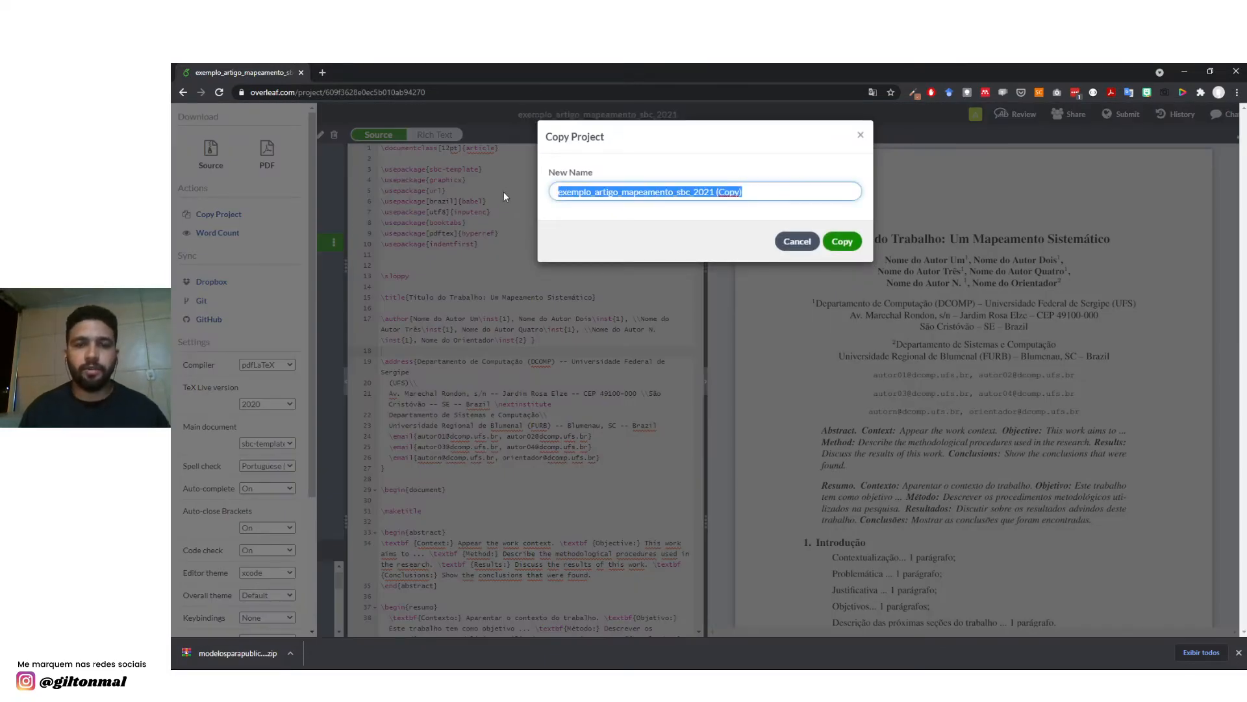
{"action": "type", "text": "artig"}
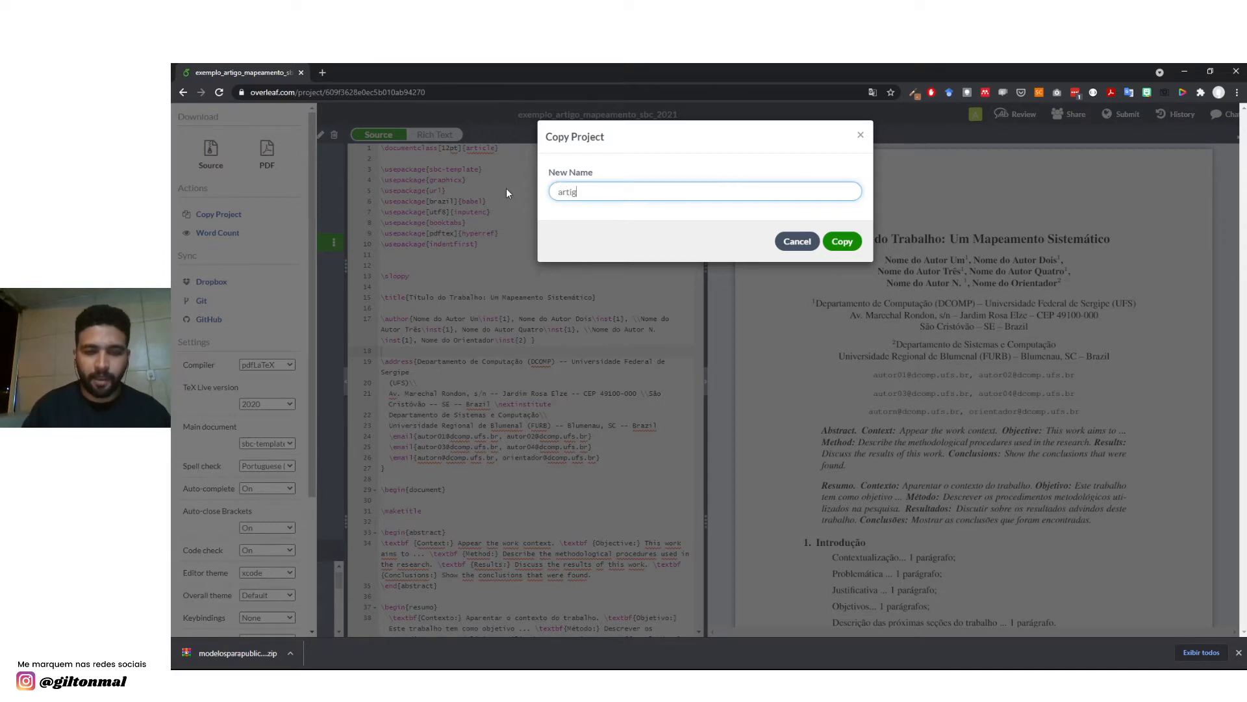
{"action": "type", "text": "o_meun"}
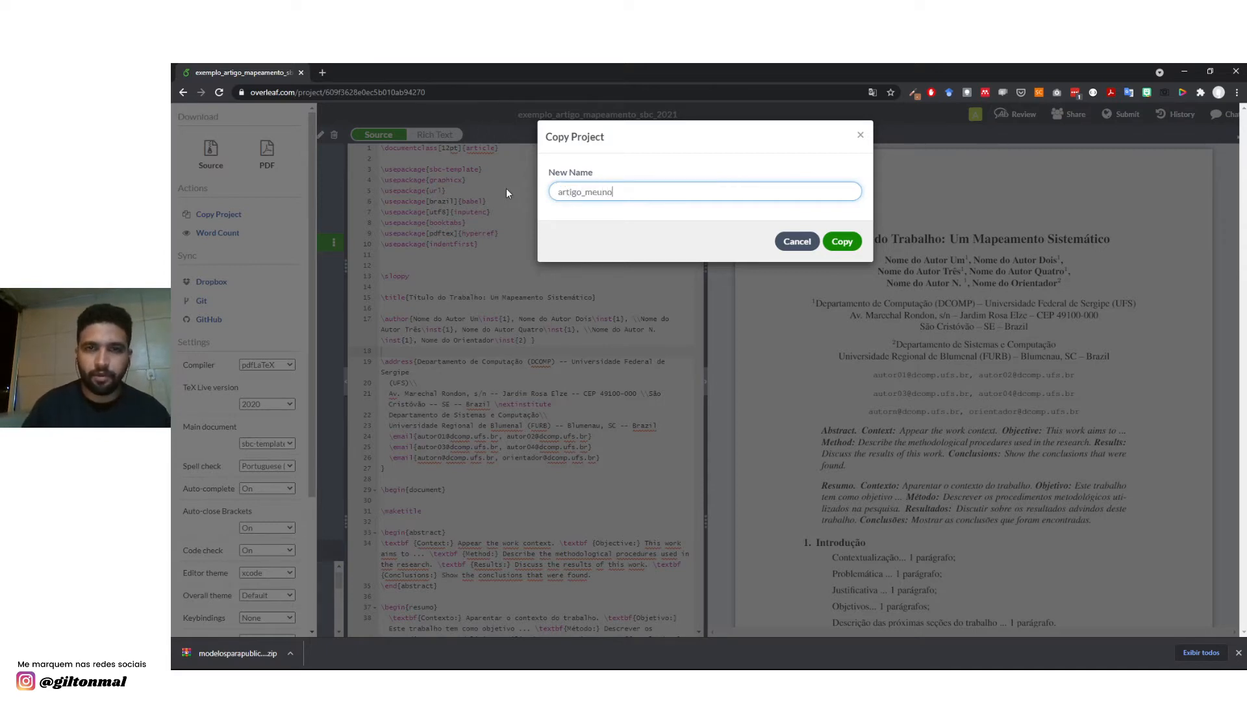
{"action": "key", "text": "BackSpace"}
{"action": "type", "text": "_"}
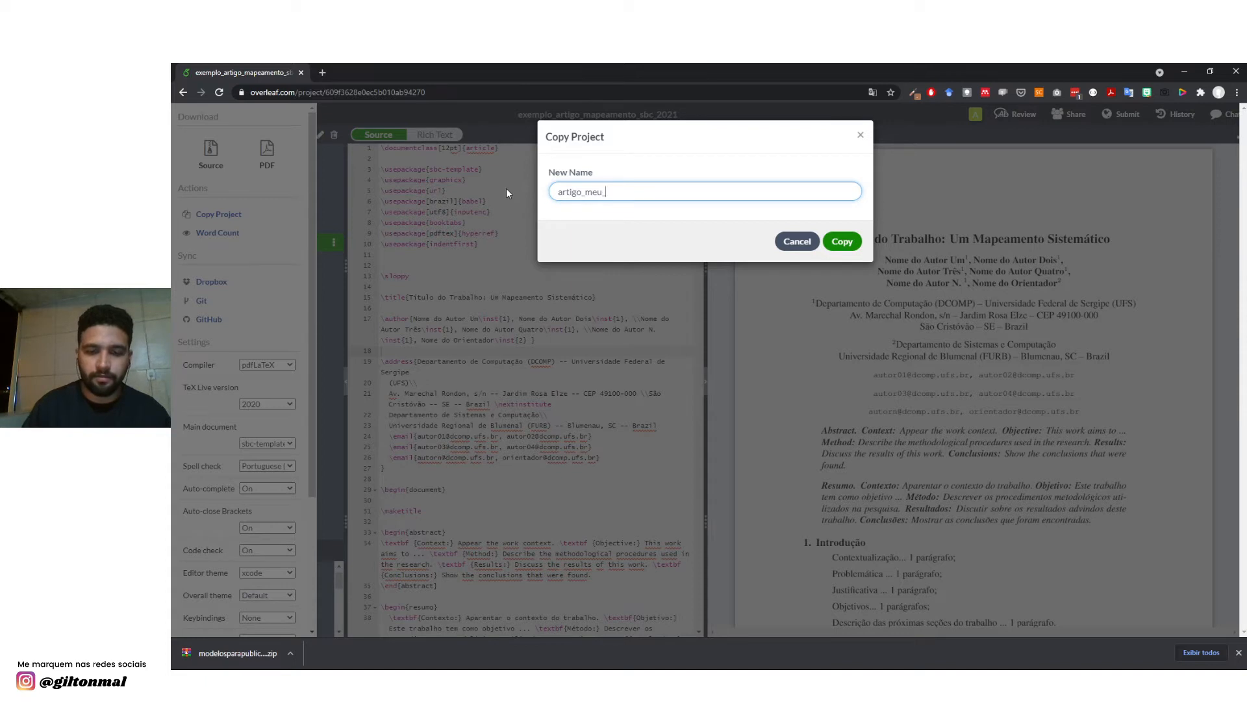
{"action": "type", "text": "nome_"}
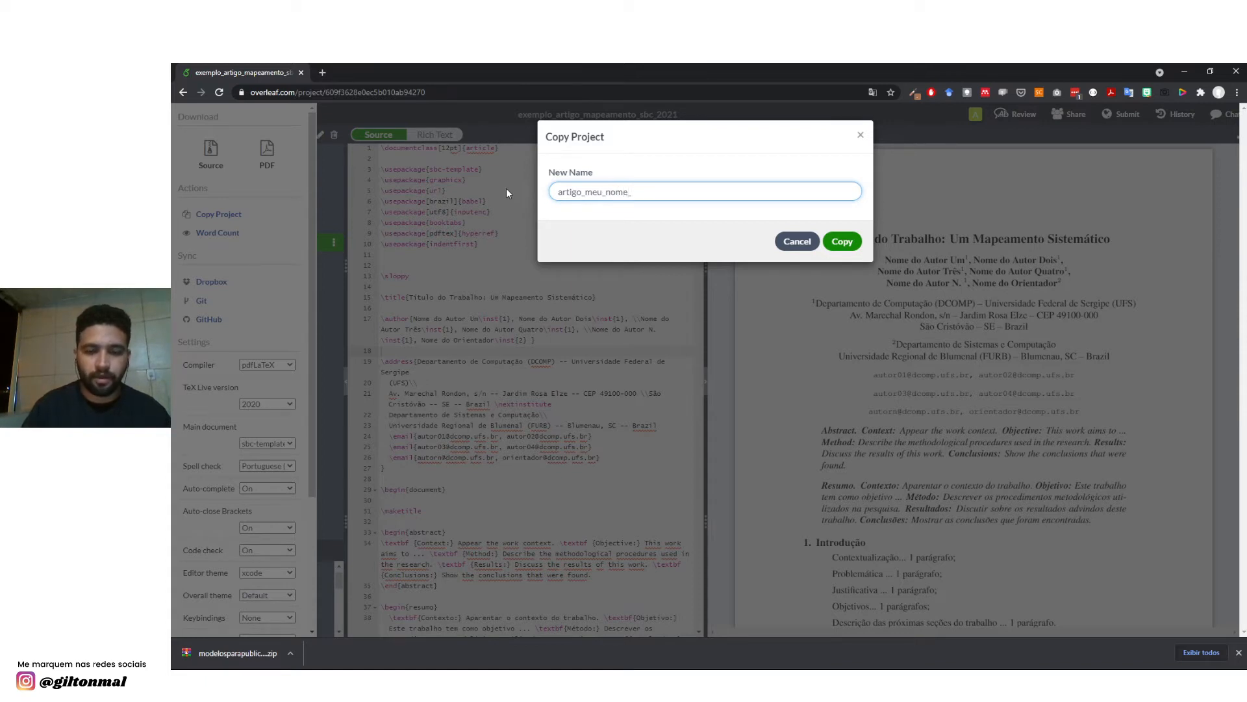
{"action": "type", "text": "trabalho_r"}
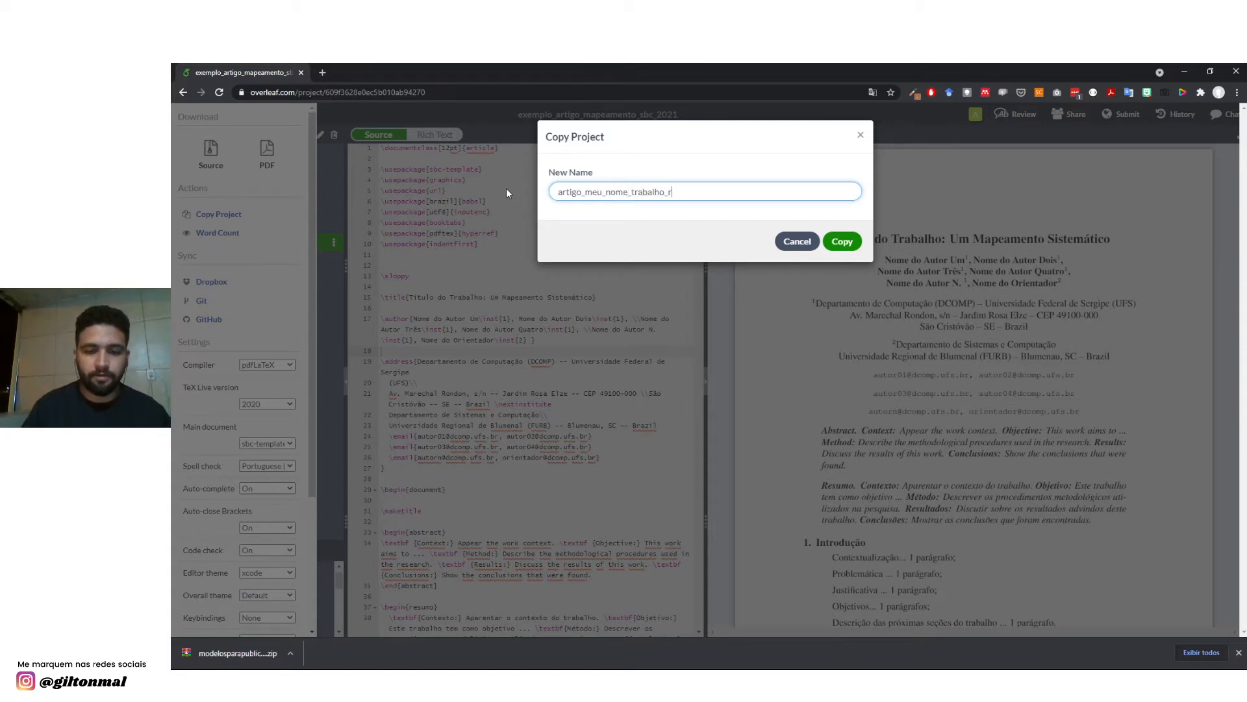
{"action": "type", "text": "evisao"}
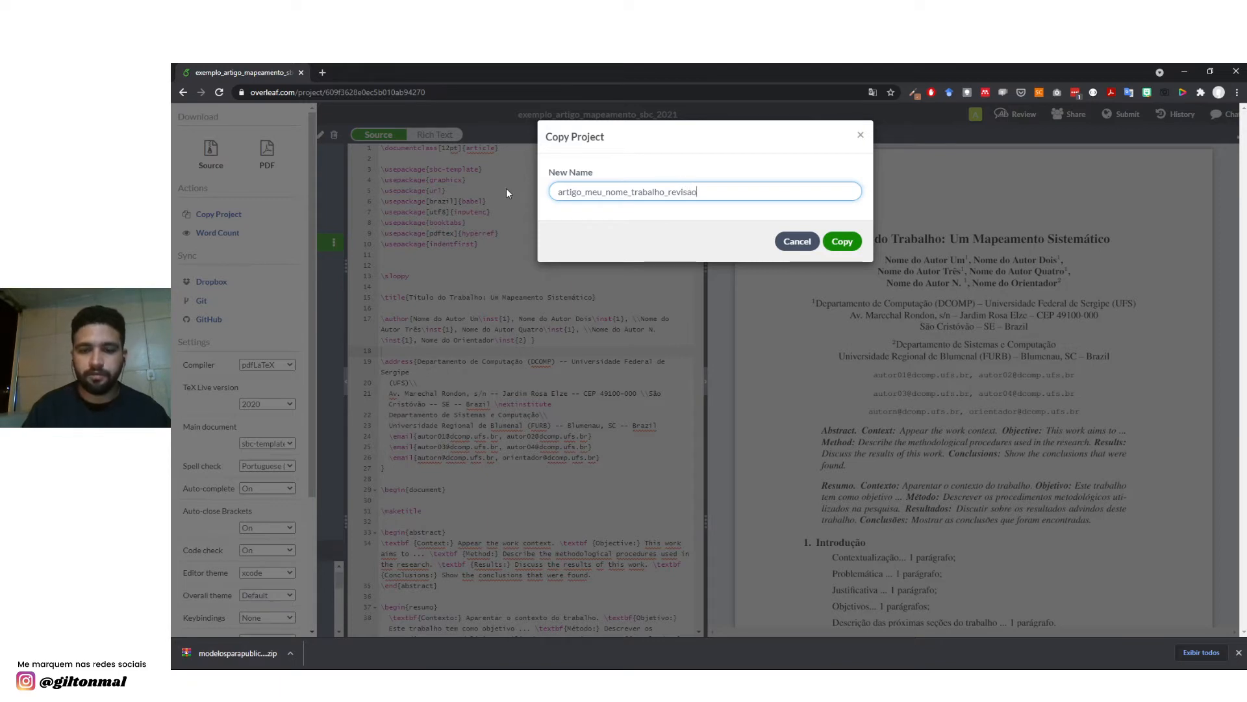
{"action": "type", "text": "_sistematica"}
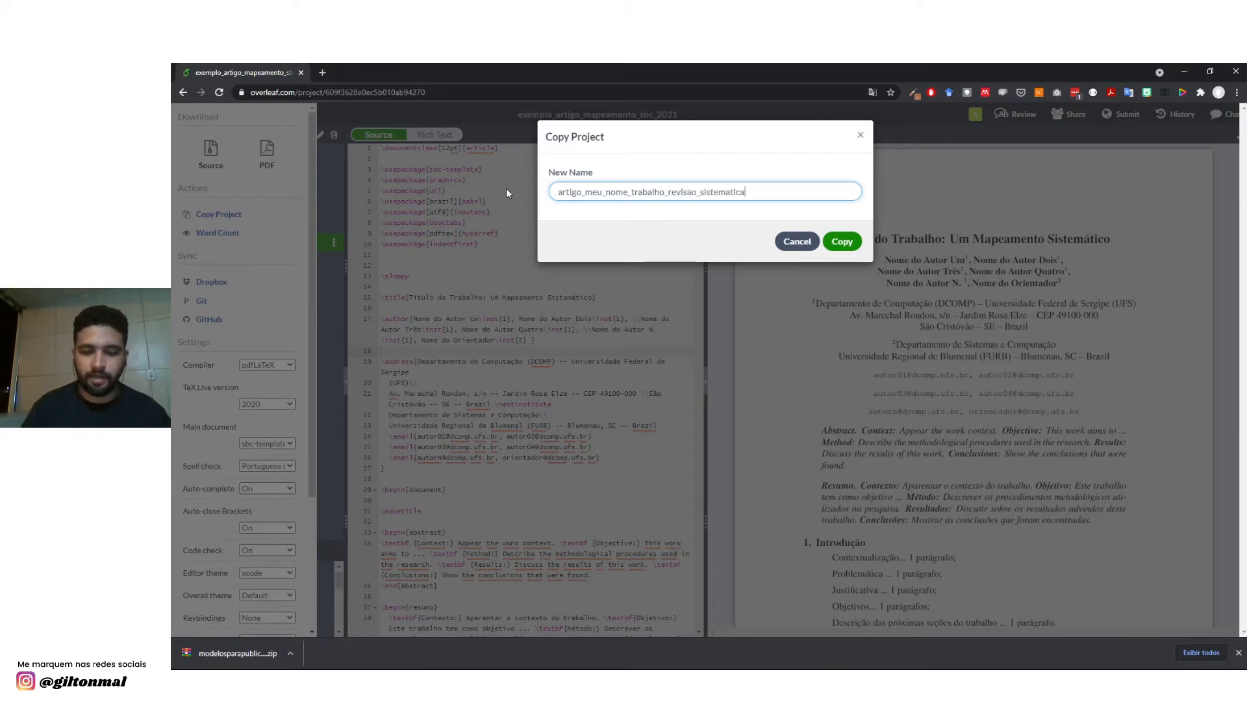
{"action": "type", "text": "_latex"}
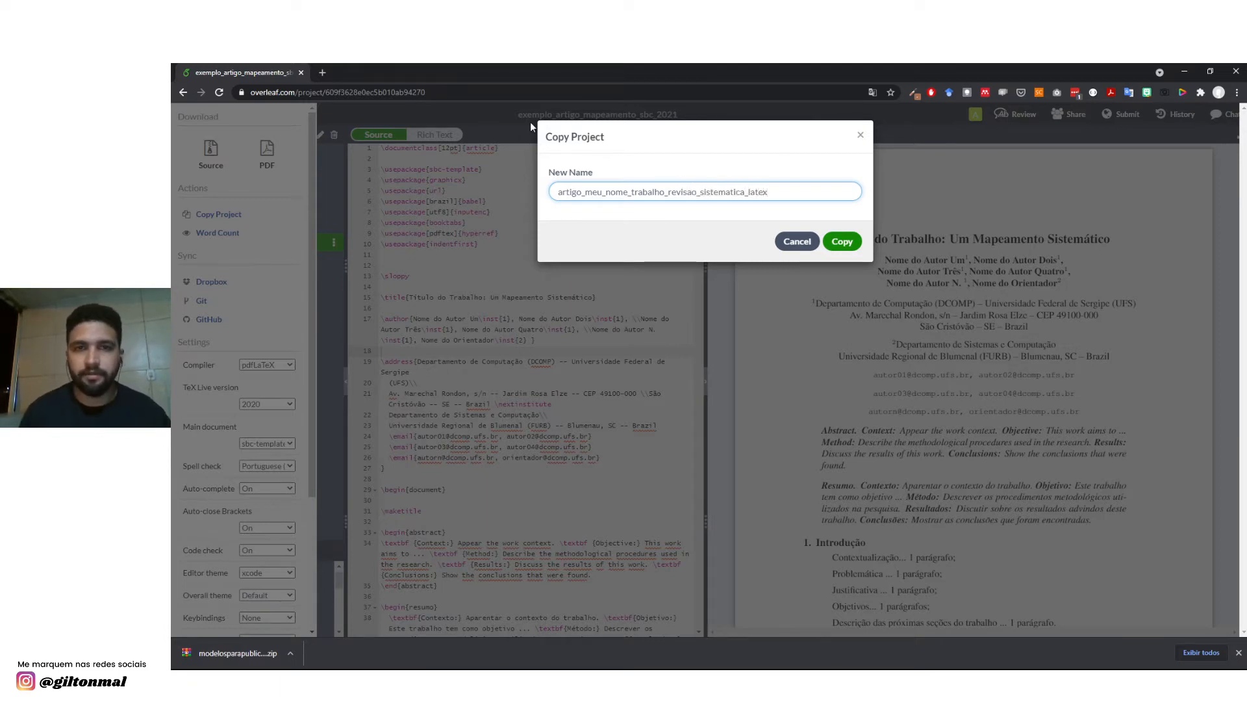
{"action": "left_click", "coordinate": [846, 245]}
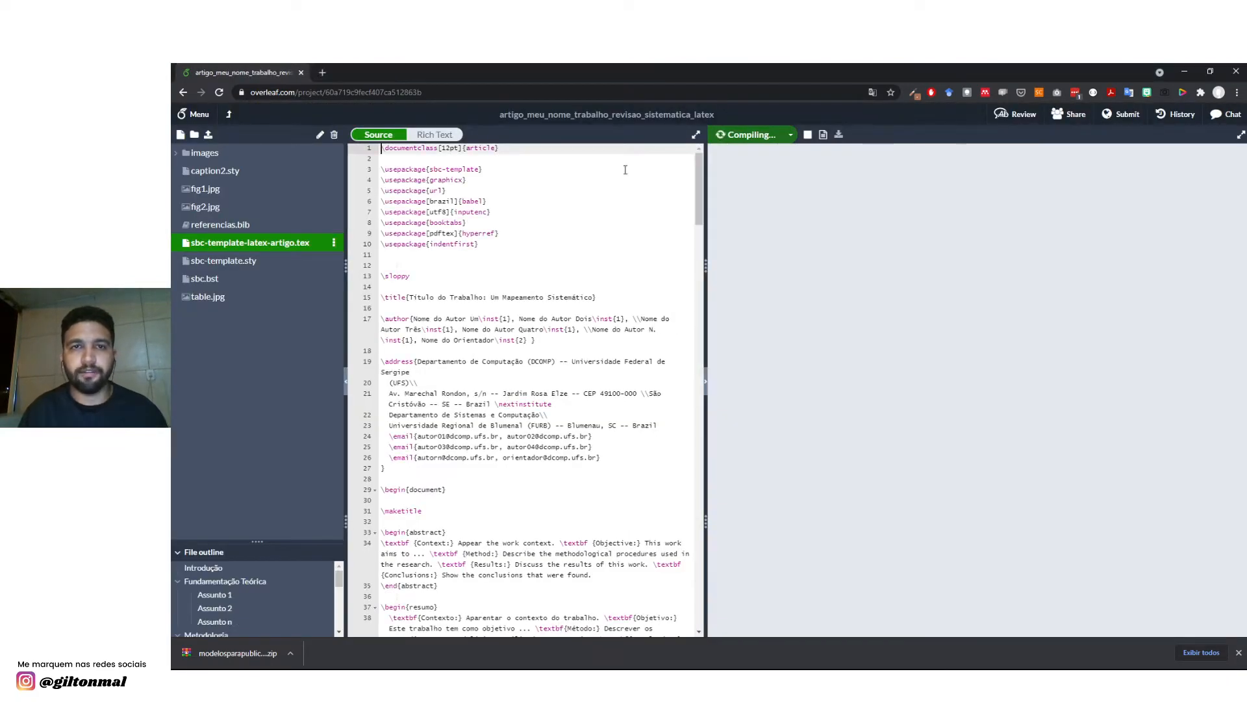
{"action": "left_click_drag", "start_coordinate": [501, 116], "coordinate": [715, 115]}
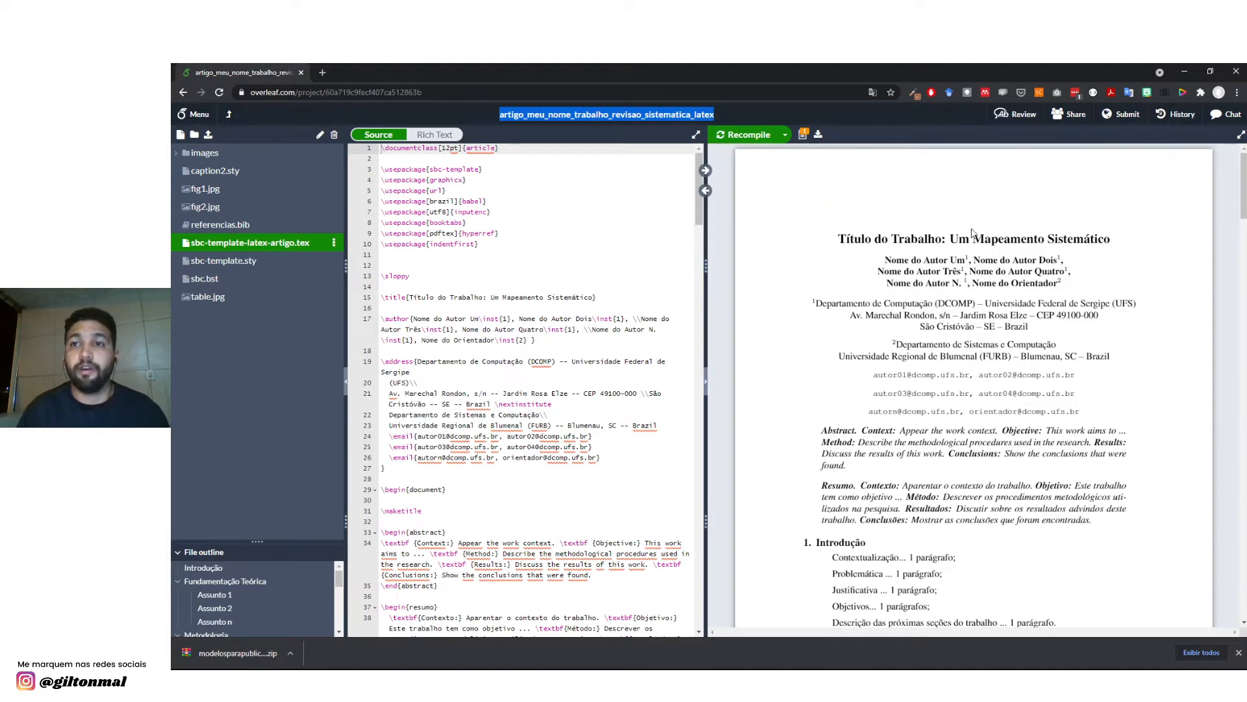
Turn on link sharing for the copied project, copy its edit link, and close the sharing dialog and the translation pop-up.
{"action": "left_click", "coordinate": [1078, 123]}
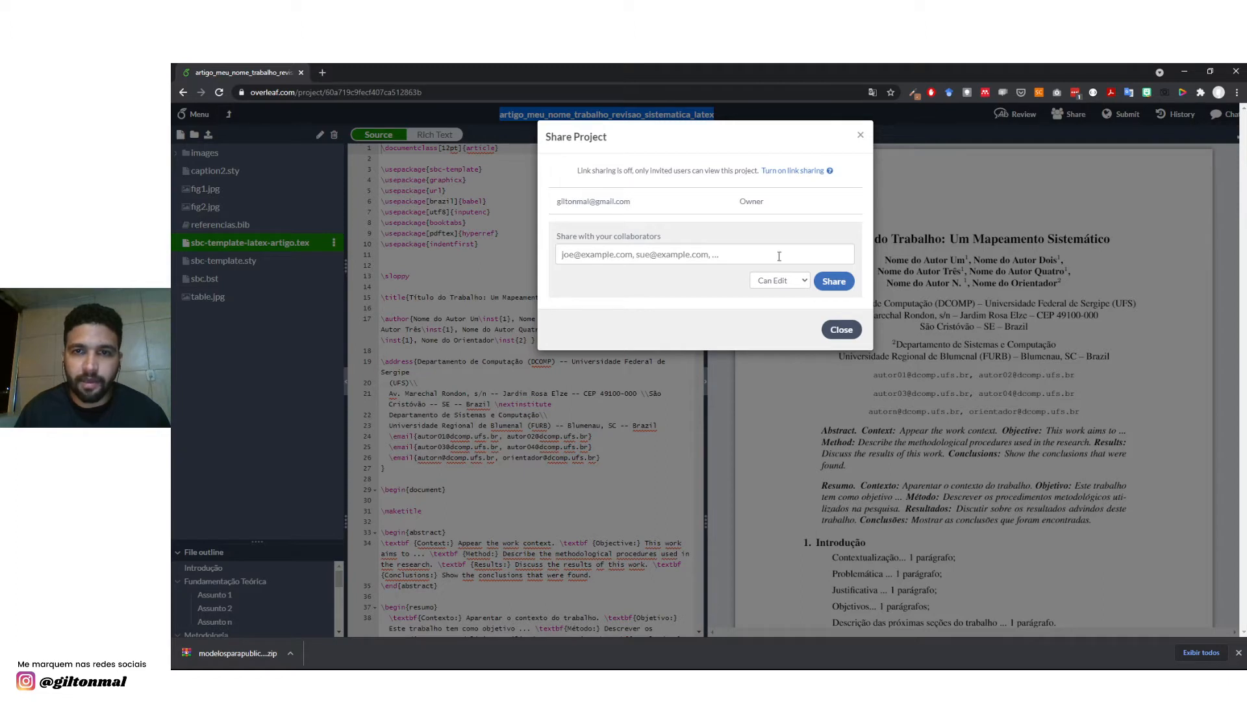
{"action": "left_click", "coordinate": [785, 172]}
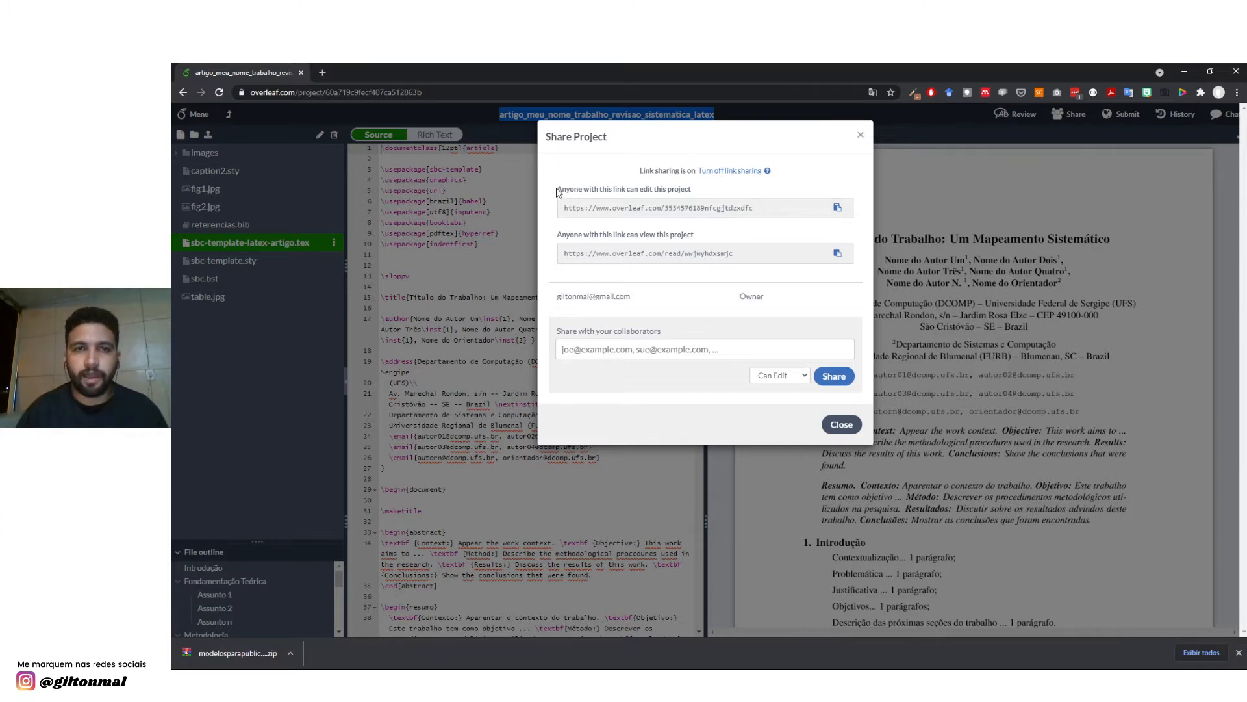
{"action": "left_click_drag", "start_coordinate": [557, 190], "coordinate": [625, 189]}
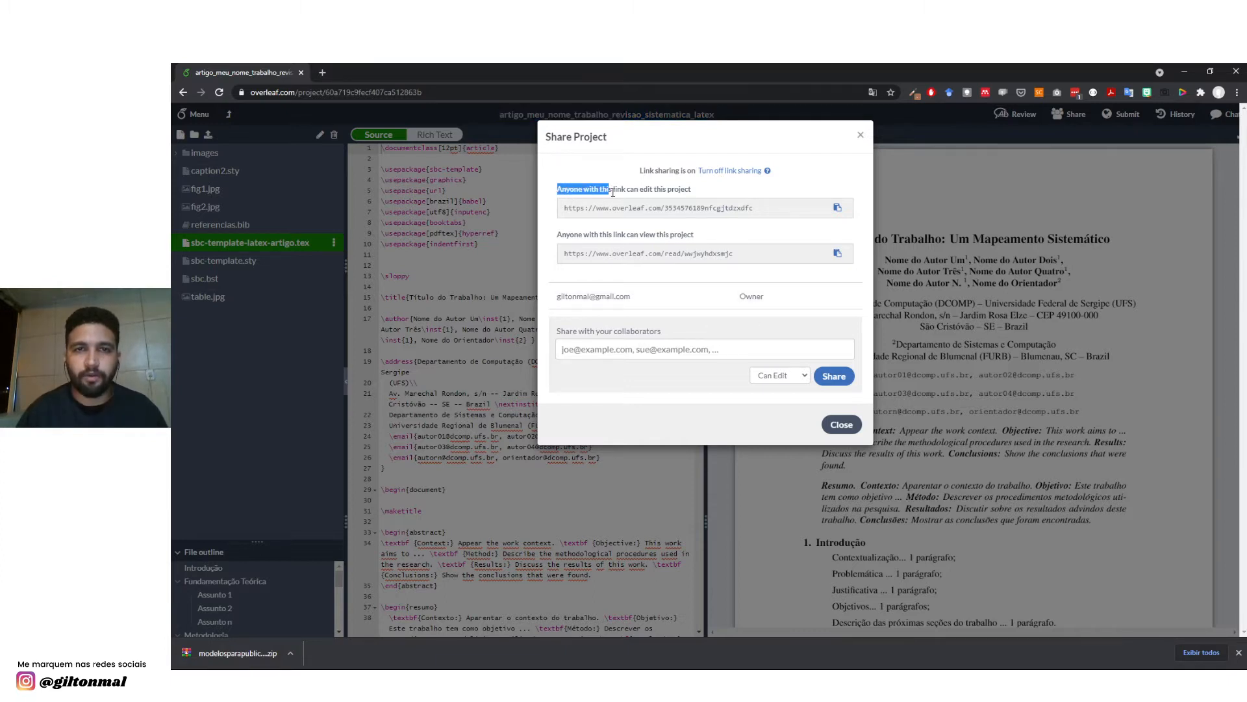
{"action": "left_click", "coordinate": [838, 210]}
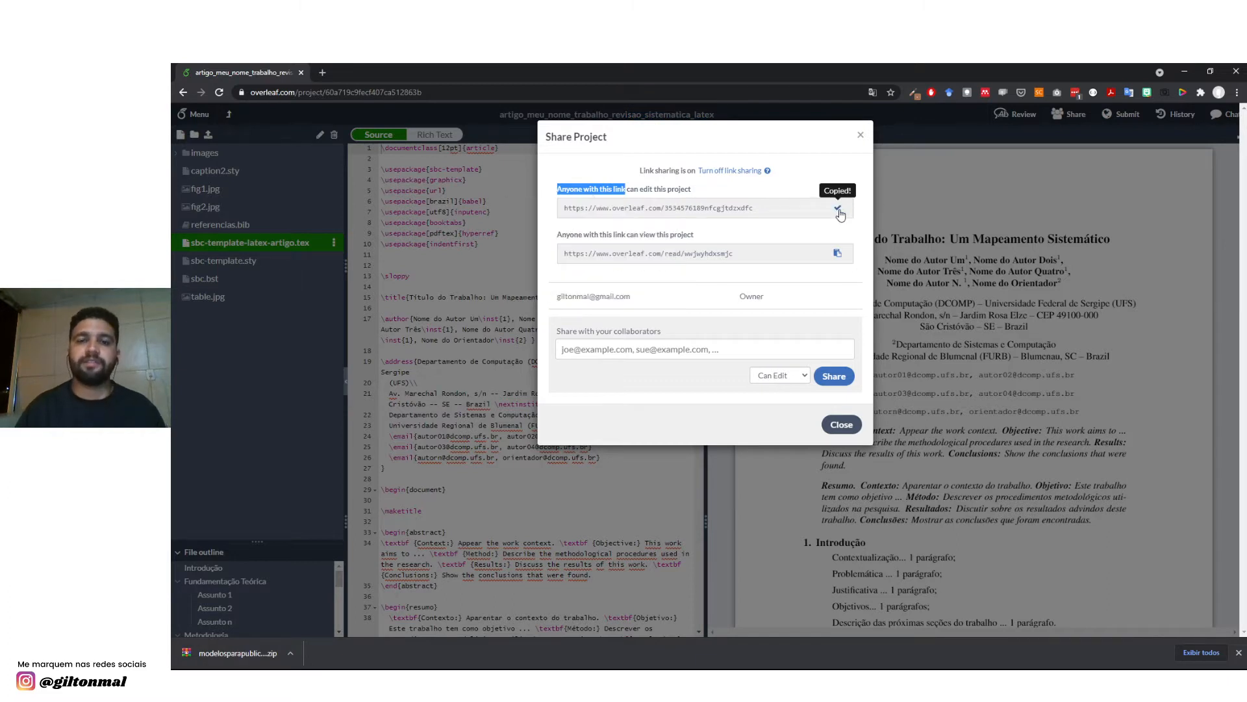
{"action": "key", "text": "alt+Tab"}
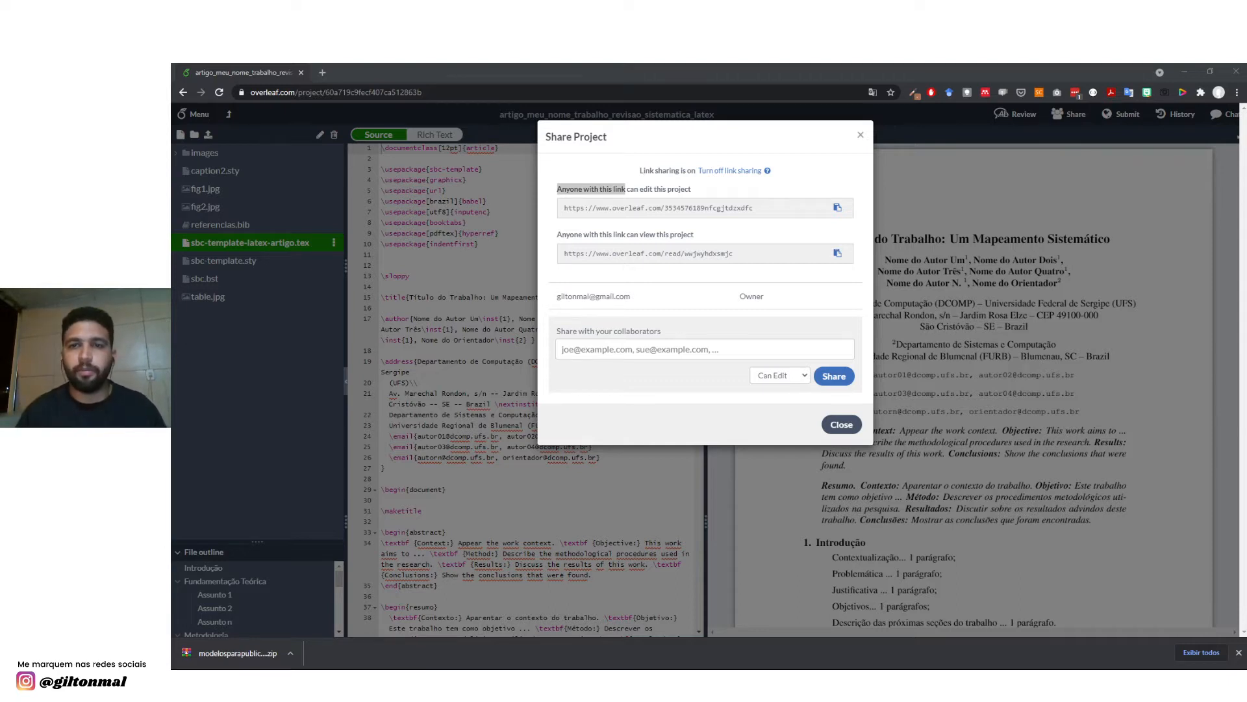
{"action": "left_click", "coordinate": [837, 207]}
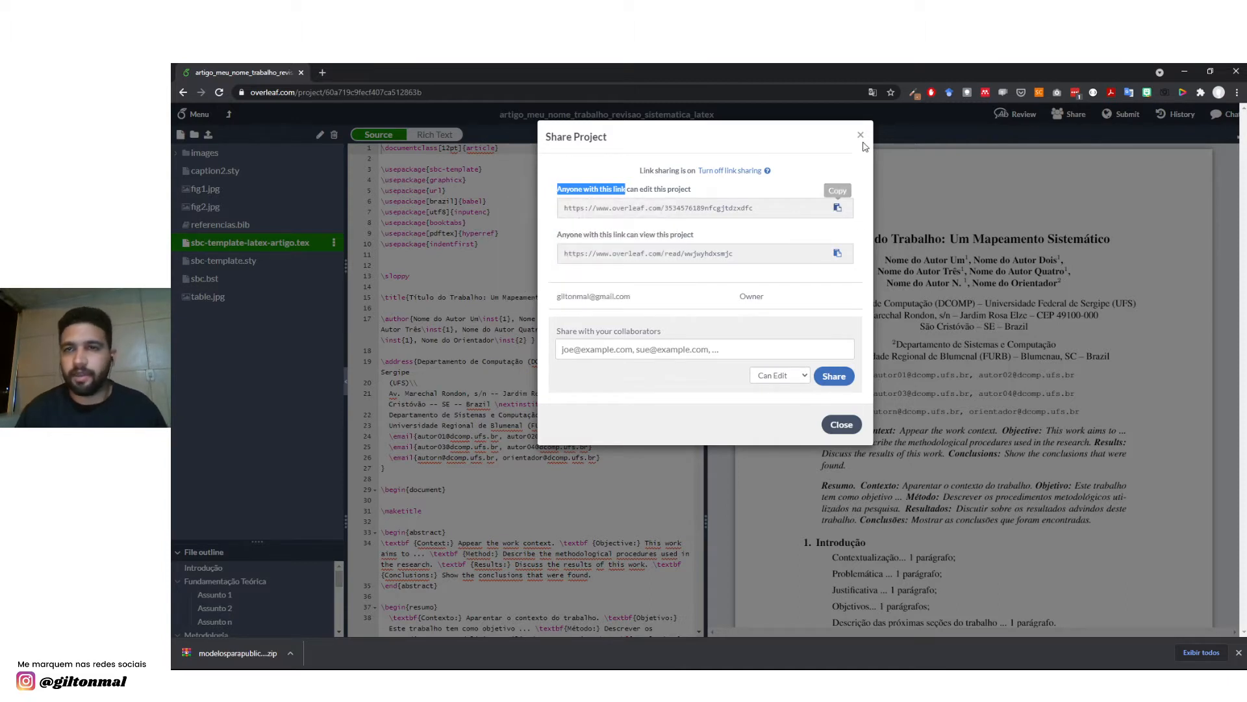
{"action": "left_click", "coordinate": [838, 423]}
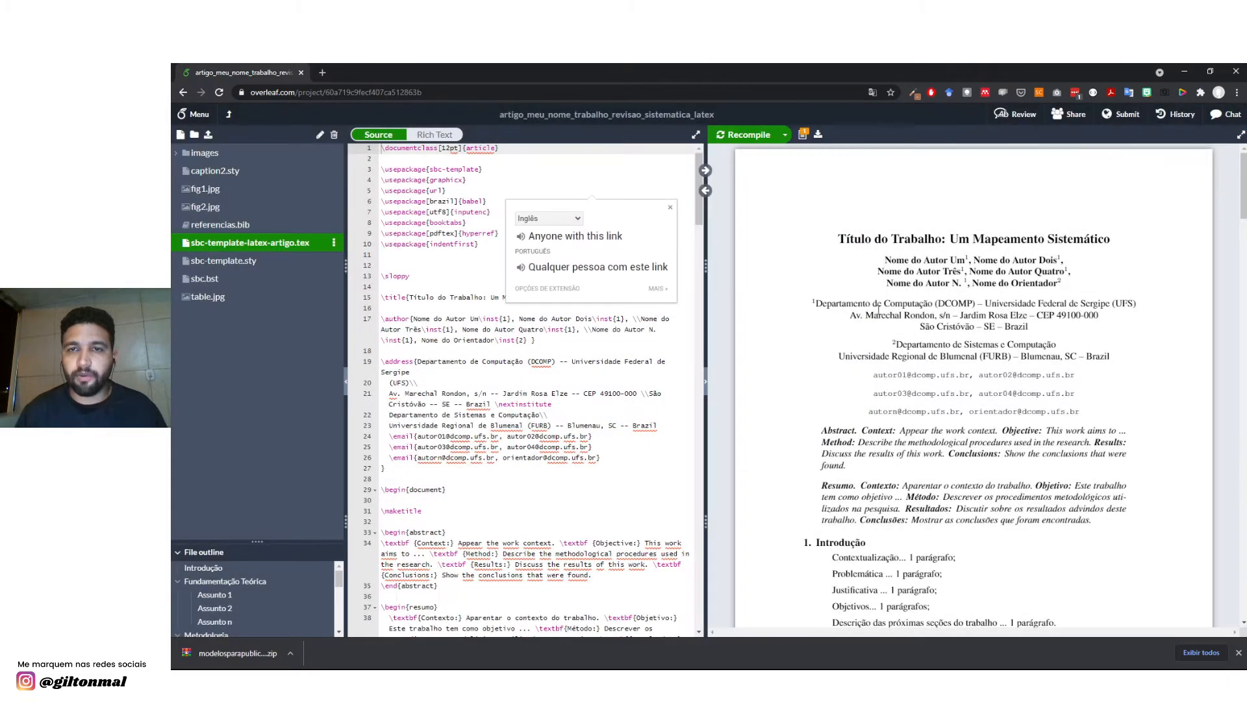
{"action": "left_click", "coordinate": [670, 207]}
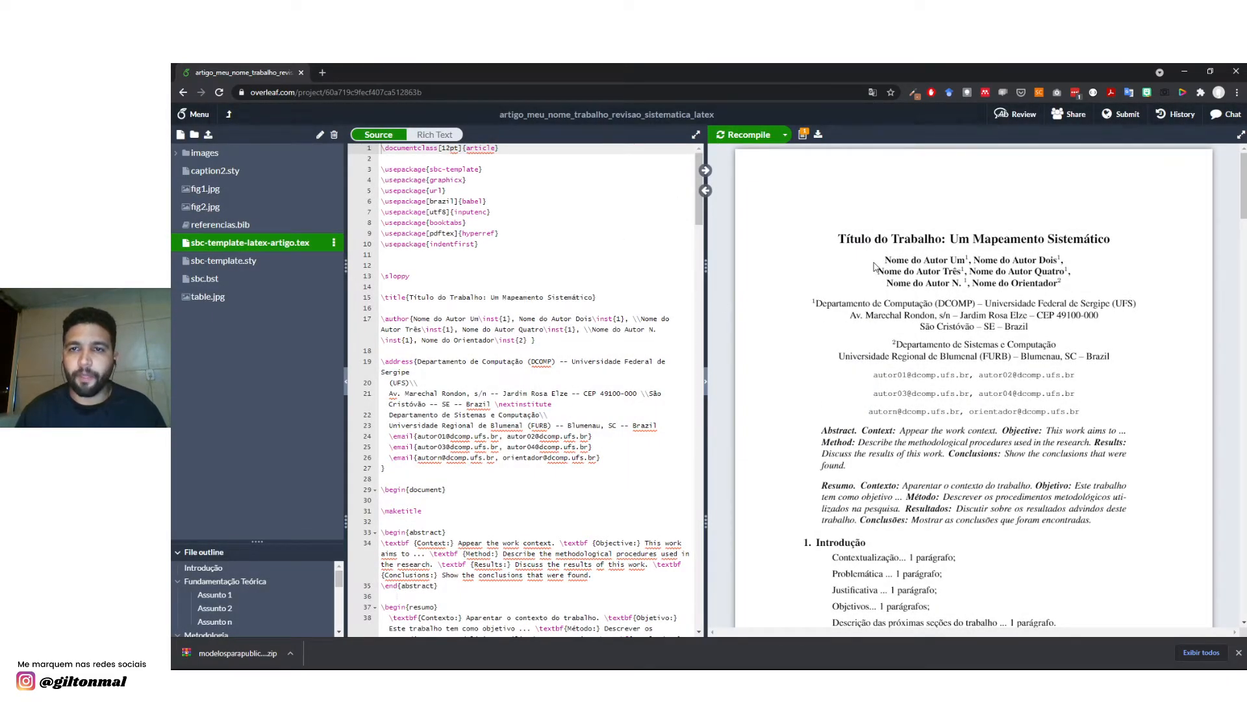
{"action": "key", "text": "alt+Tab"}
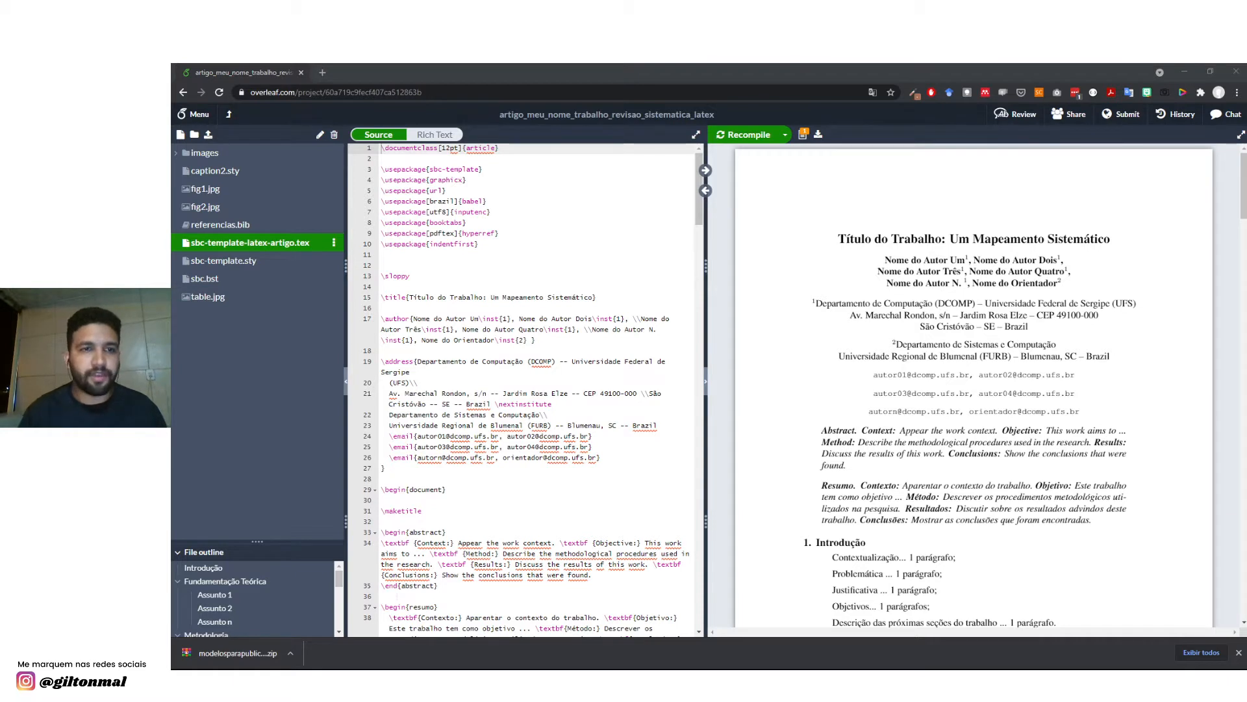
{"action": "key", "text": "alt+Tab"}
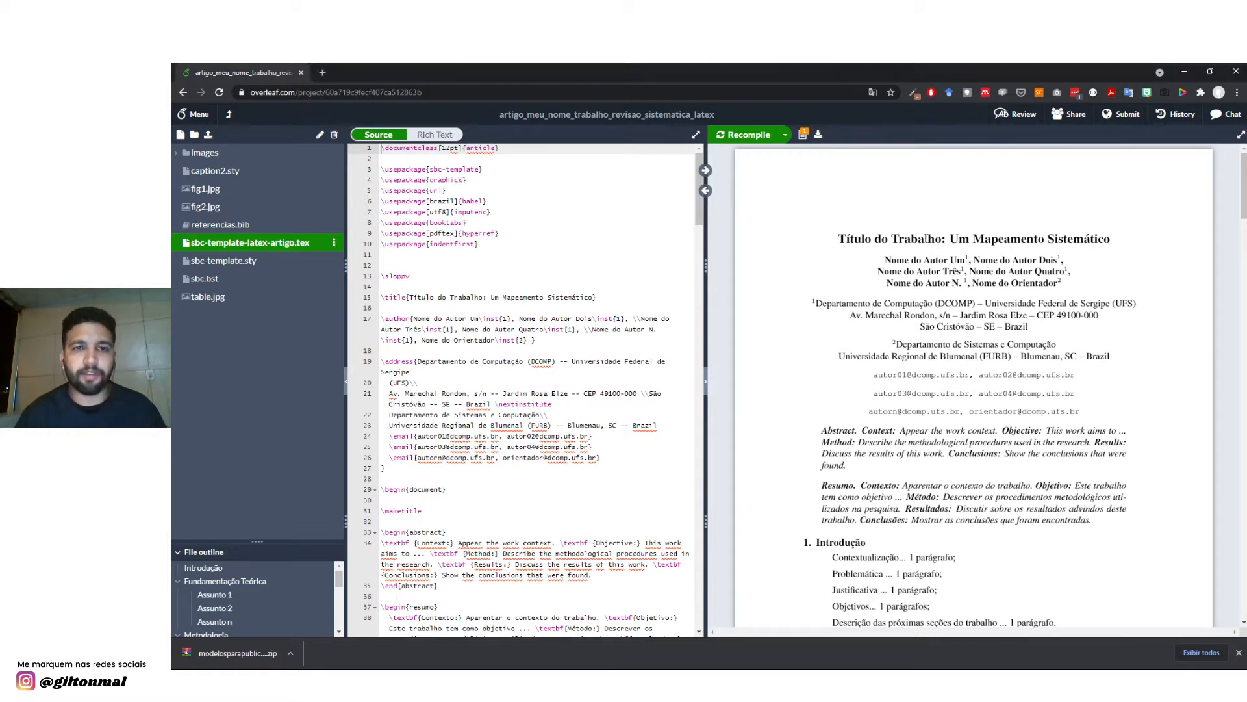
Examine the article title in the PDF and the matching \title and \author commands in the source code.
{"action": "left_click_drag", "start_coordinate": [838, 238], "coordinate": [1109, 235]}
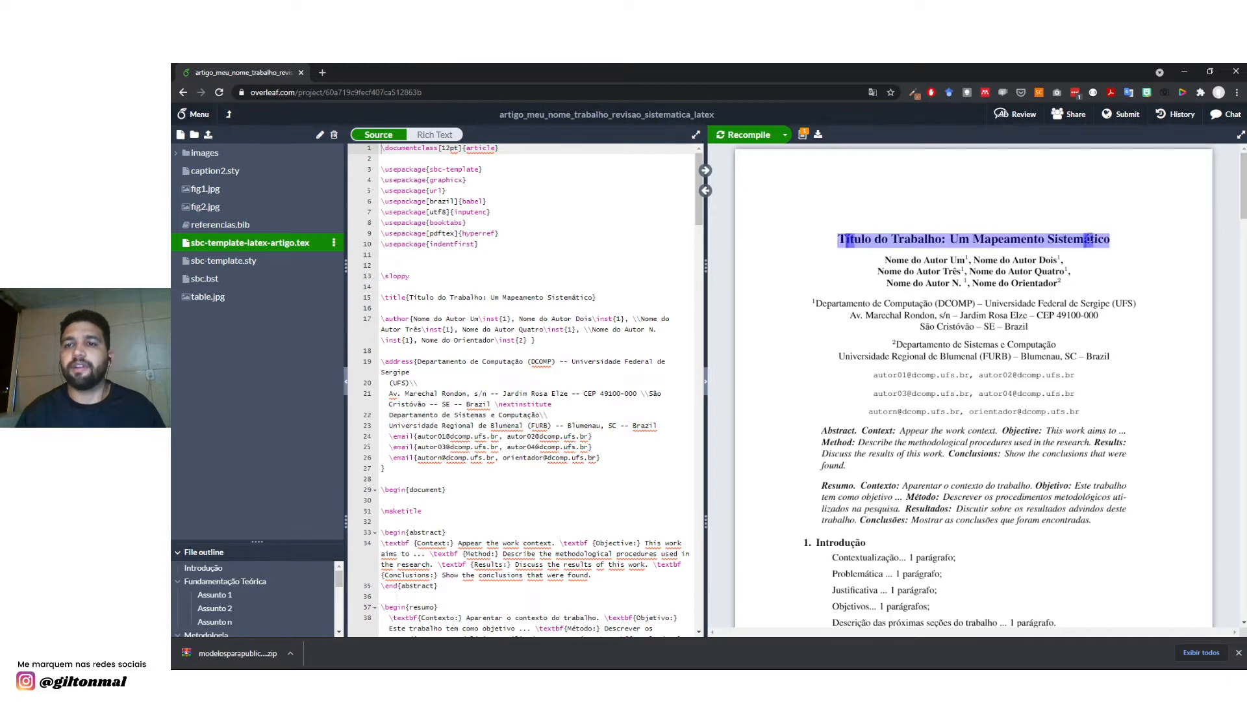
{"action": "left_click", "coordinate": [1088, 238]}
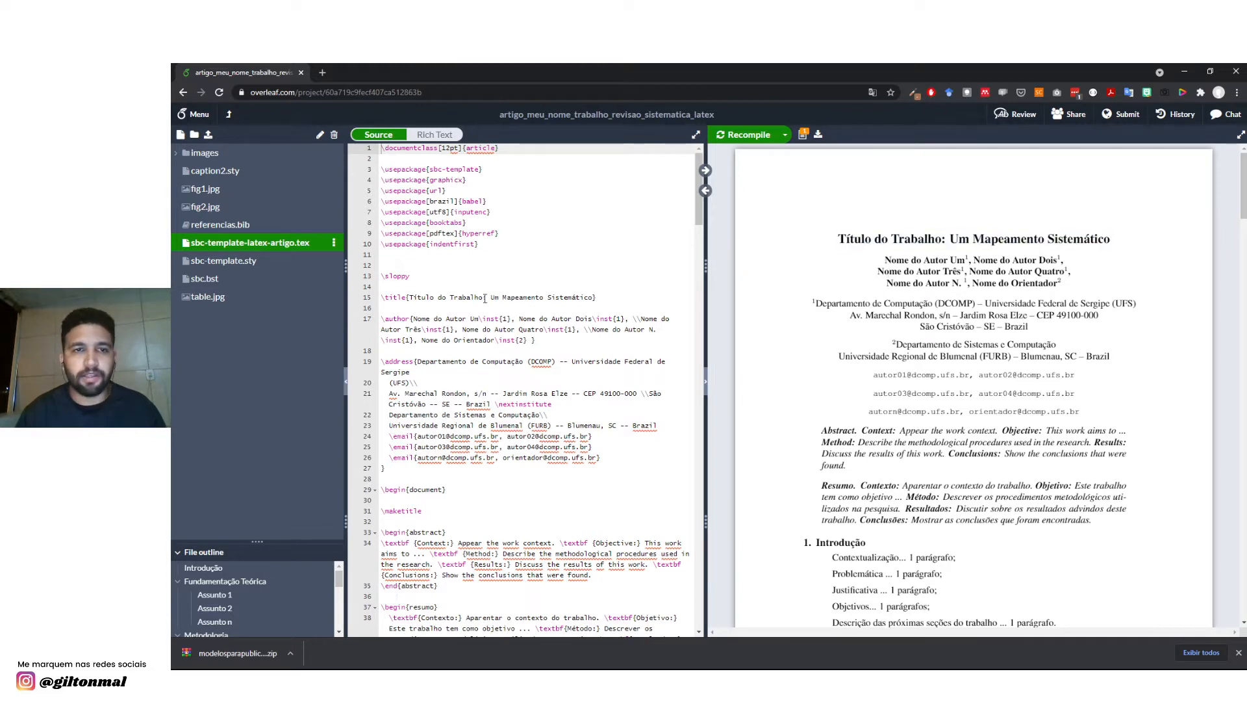
{"action": "left_click_drag", "start_coordinate": [382, 299], "coordinate": [598, 299]}
{"action": "left_click", "coordinate": [410, 299]}
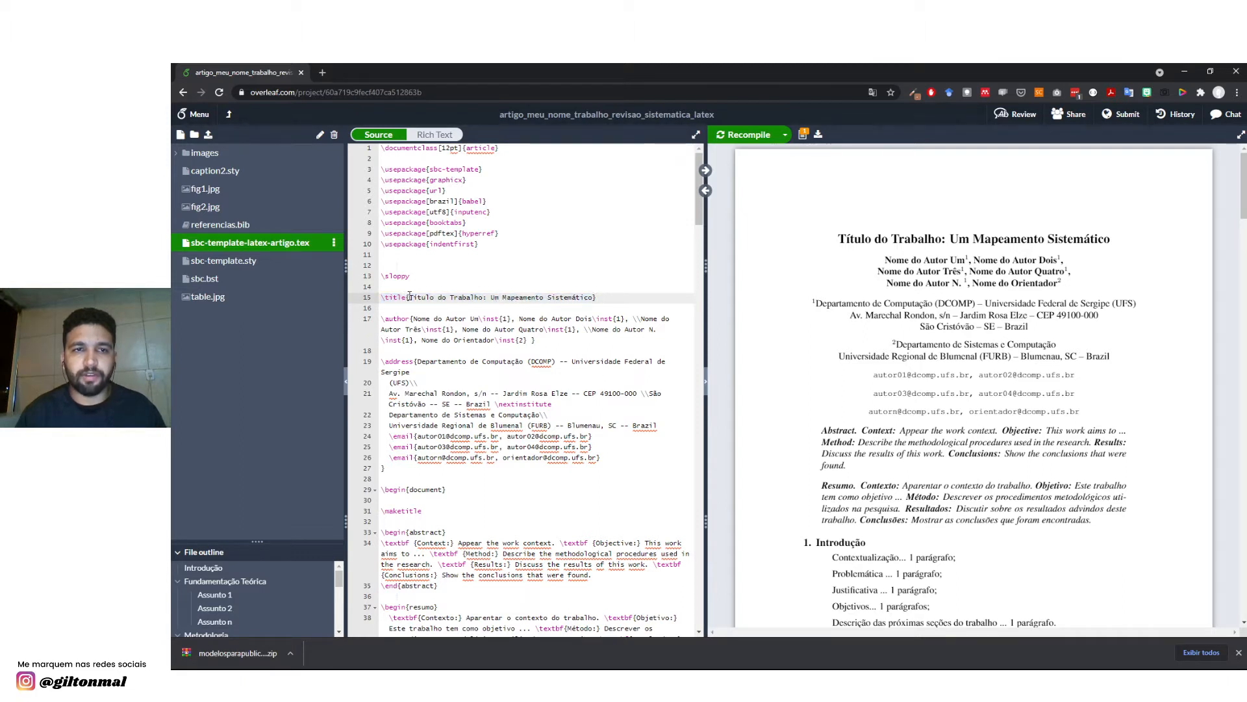
{"action": "left_click_drag", "start_coordinate": [410, 298], "coordinate": [594, 297]}
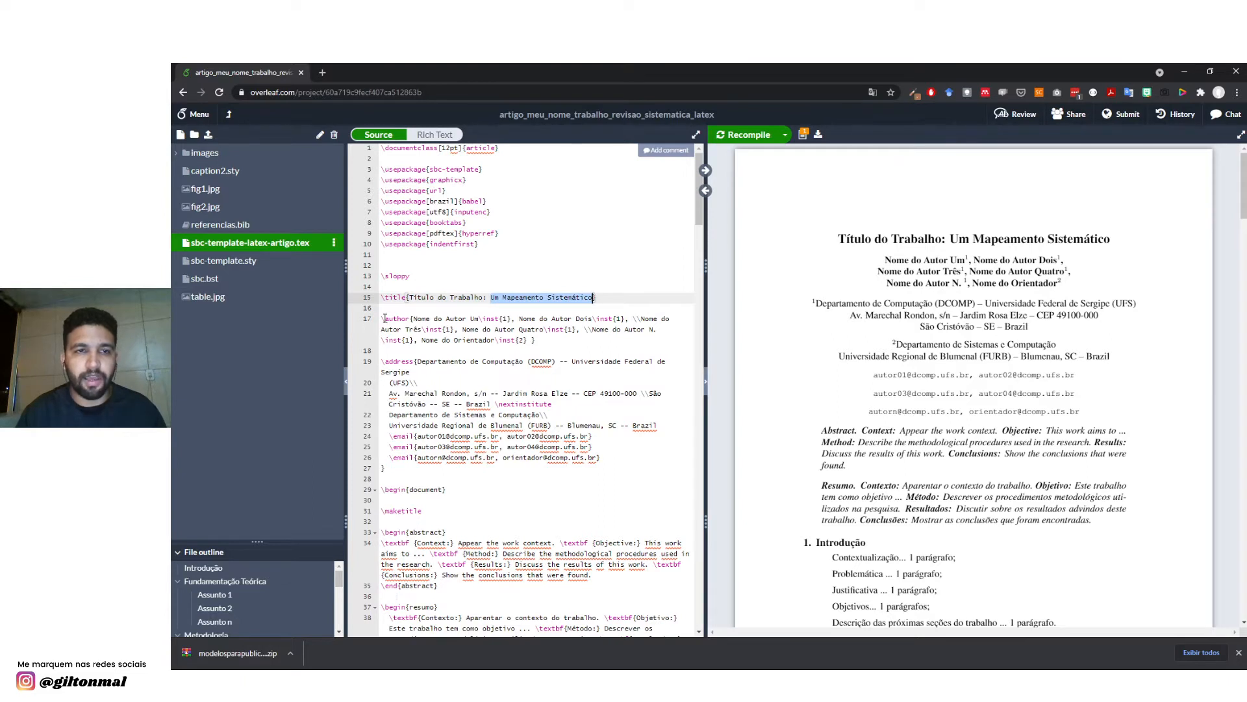
{"action": "left_click_drag", "start_coordinate": [383, 319], "coordinate": [537, 341]}
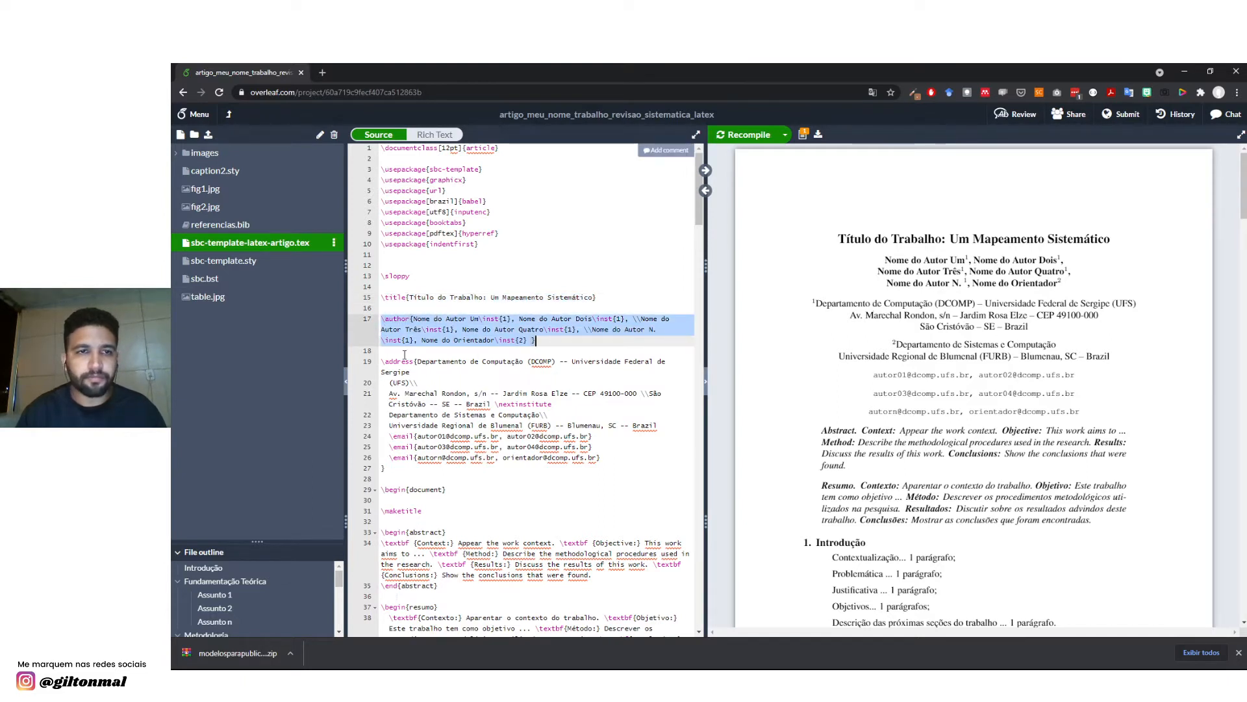
Hide the project's file tree and widen the source editor beside the PDF preview.
{"action": "left_click", "coordinate": [348, 383]}
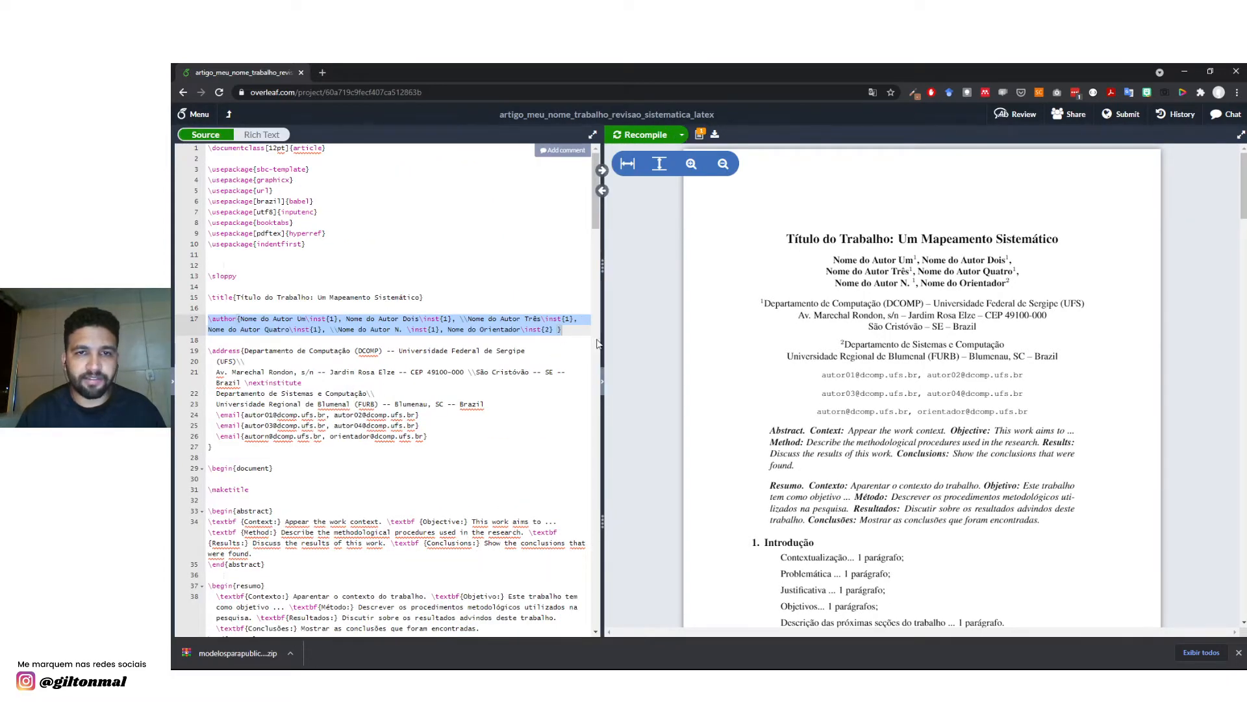
{"action": "left_click_drag", "start_coordinate": [598, 343], "coordinate": [682, 343]}
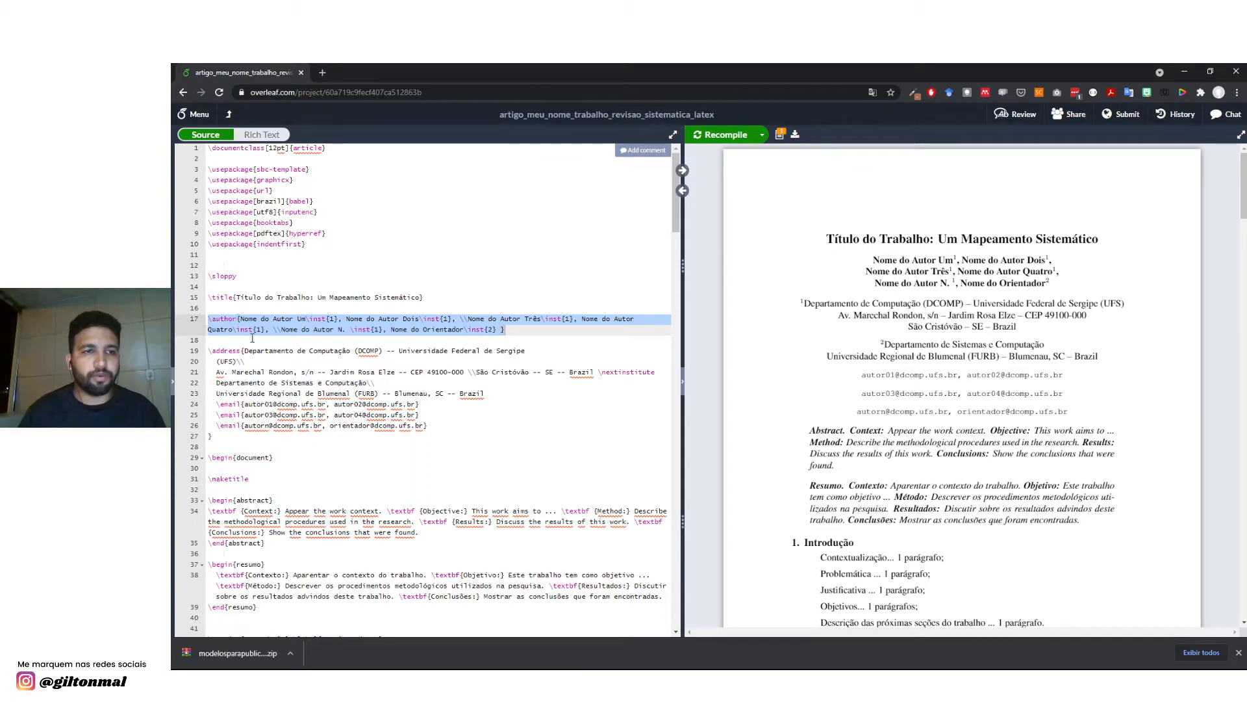
Examine the \address block with the institutions and author e-mails, and compare it with the affiliations in the PDF preview.
{"action": "left_click_drag", "start_coordinate": [208, 351], "coordinate": [221, 439]}
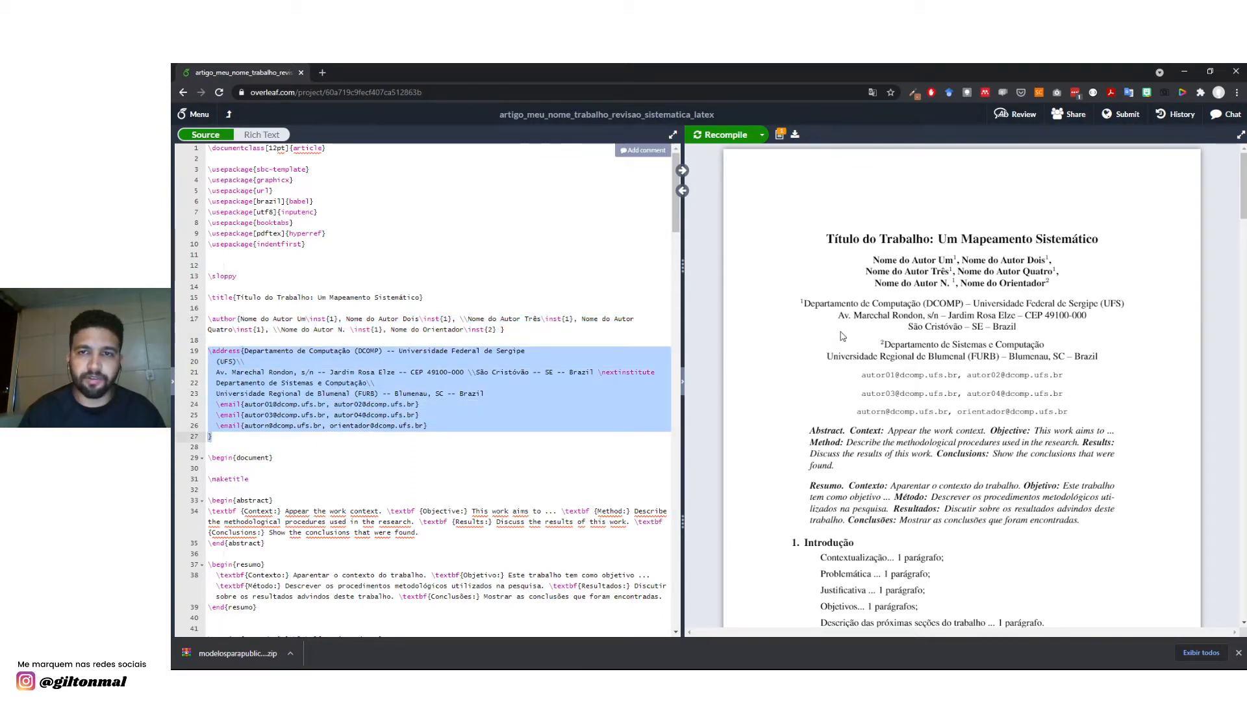
{"action": "scroll", "coordinate": [838, 296], "scroll_direction": "down", "scroll_amount": 1}
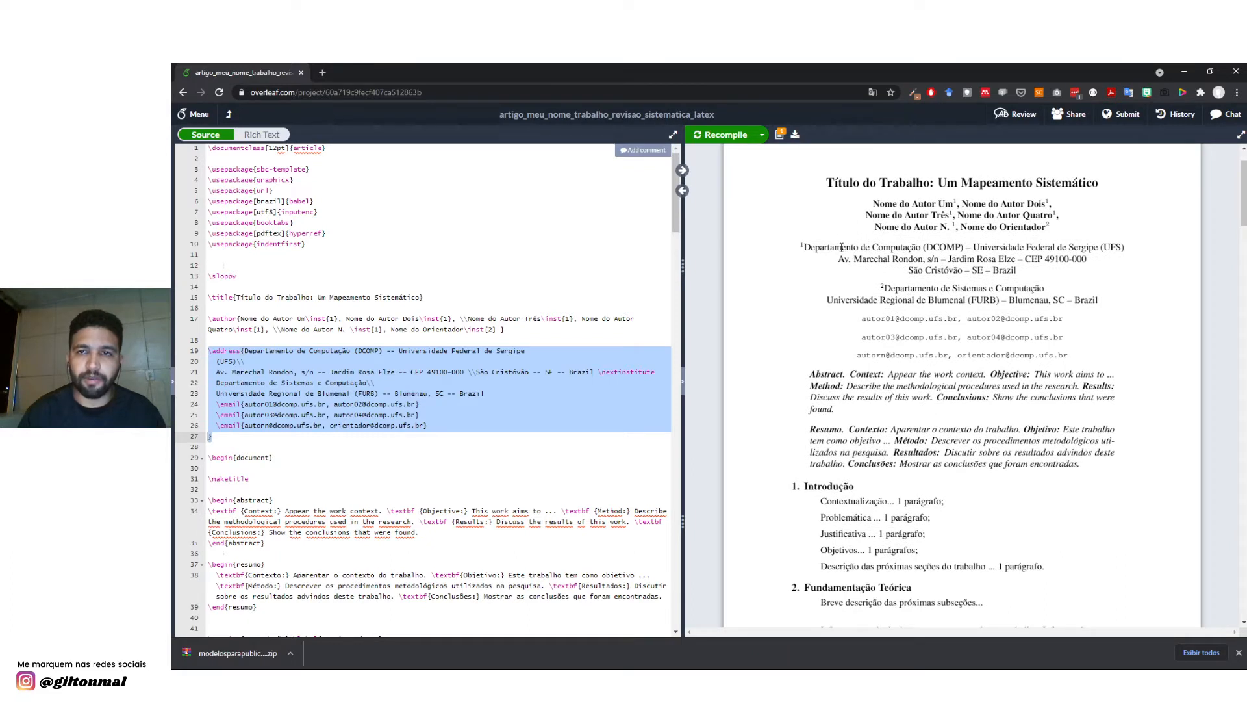
{"action": "key", "text": "alt+Tab"}
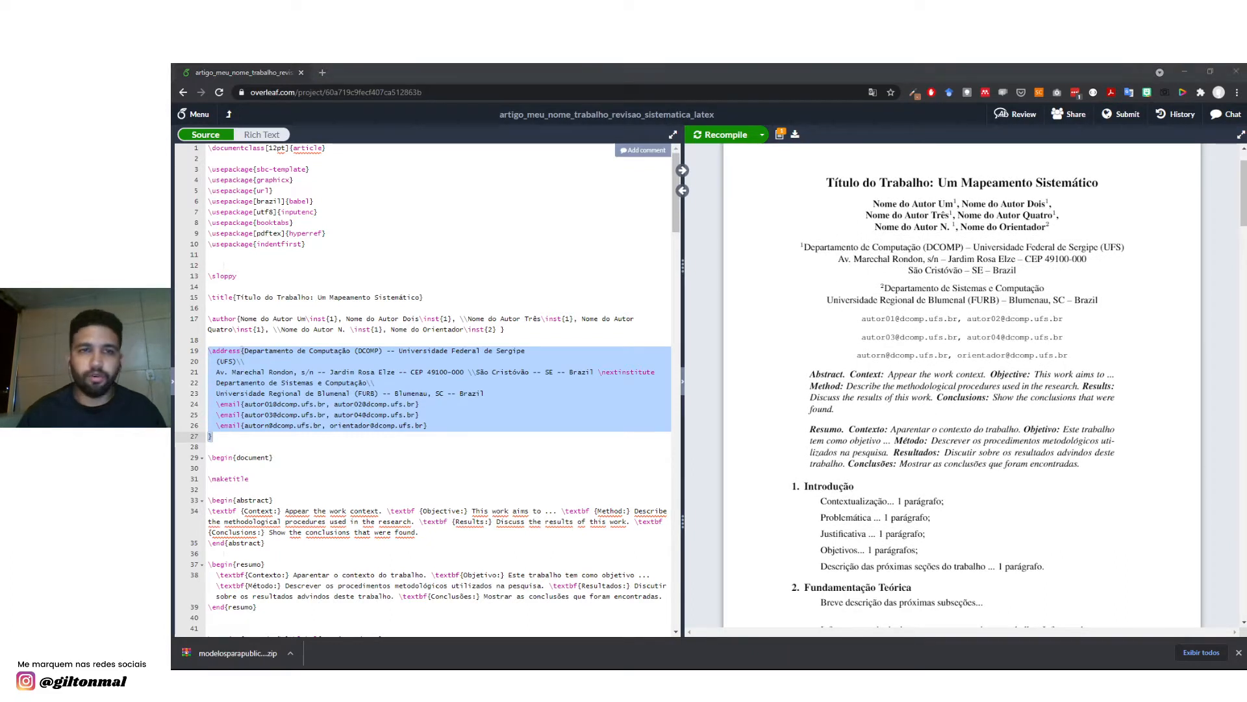
{"action": "key", "text": "alt+Tab"}
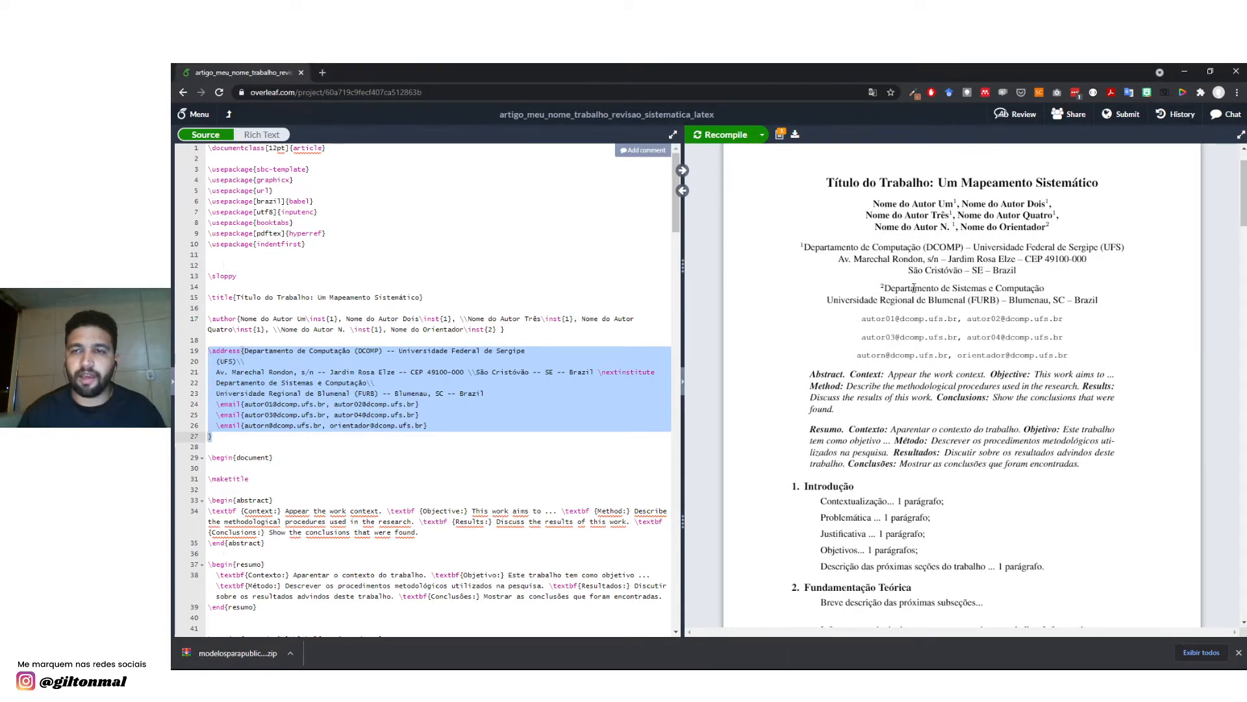
{"action": "key", "text": "alt+Tab"}
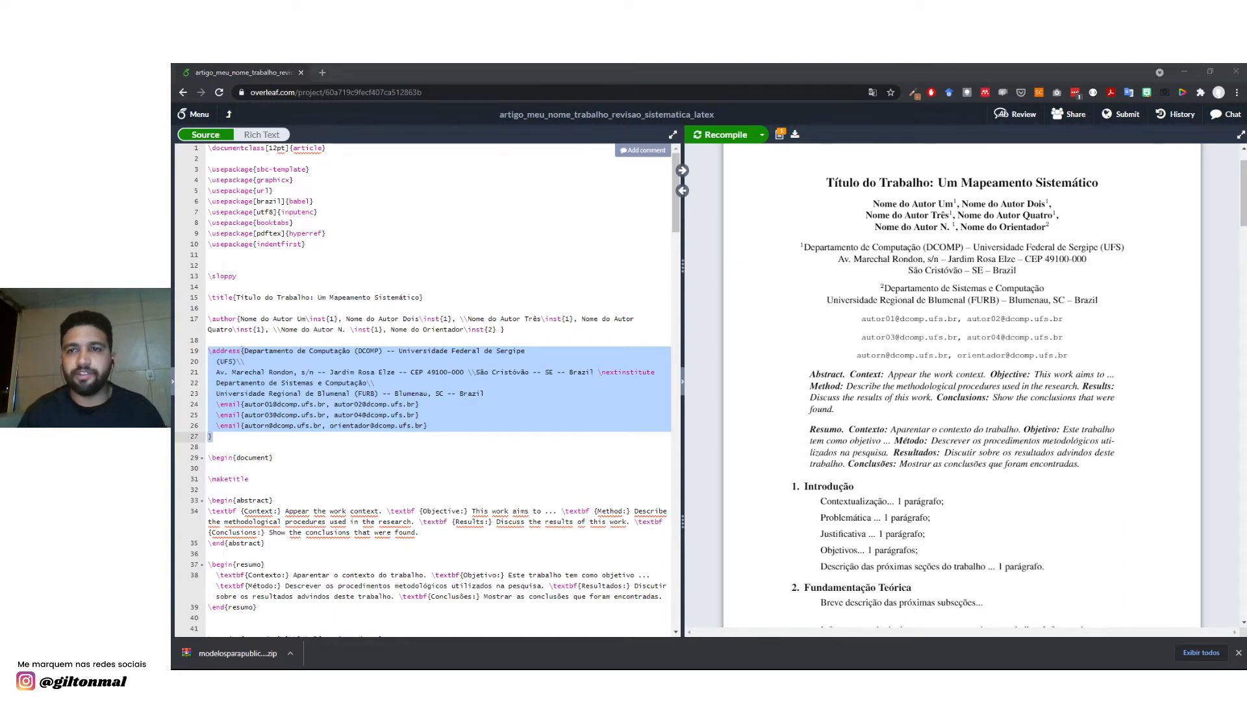
{"action": "key", "text": "alt+Tab"}
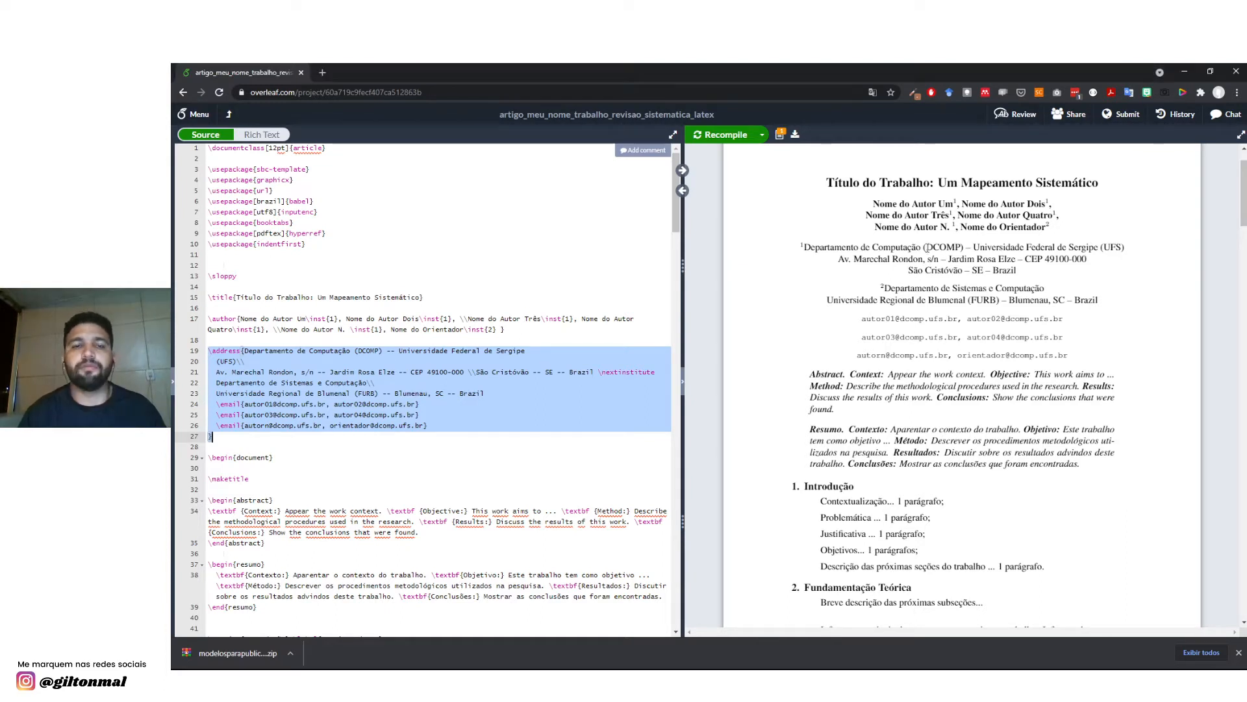
Examine the \author command and how the \inst numbers link each author and the advisor to an institution.
{"action": "left_click", "coordinate": [431, 309]}
{"action": "left_click_drag", "start_coordinate": [214, 318], "coordinate": [392, 332]}
{"action": "left_click", "coordinate": [512, 331]}
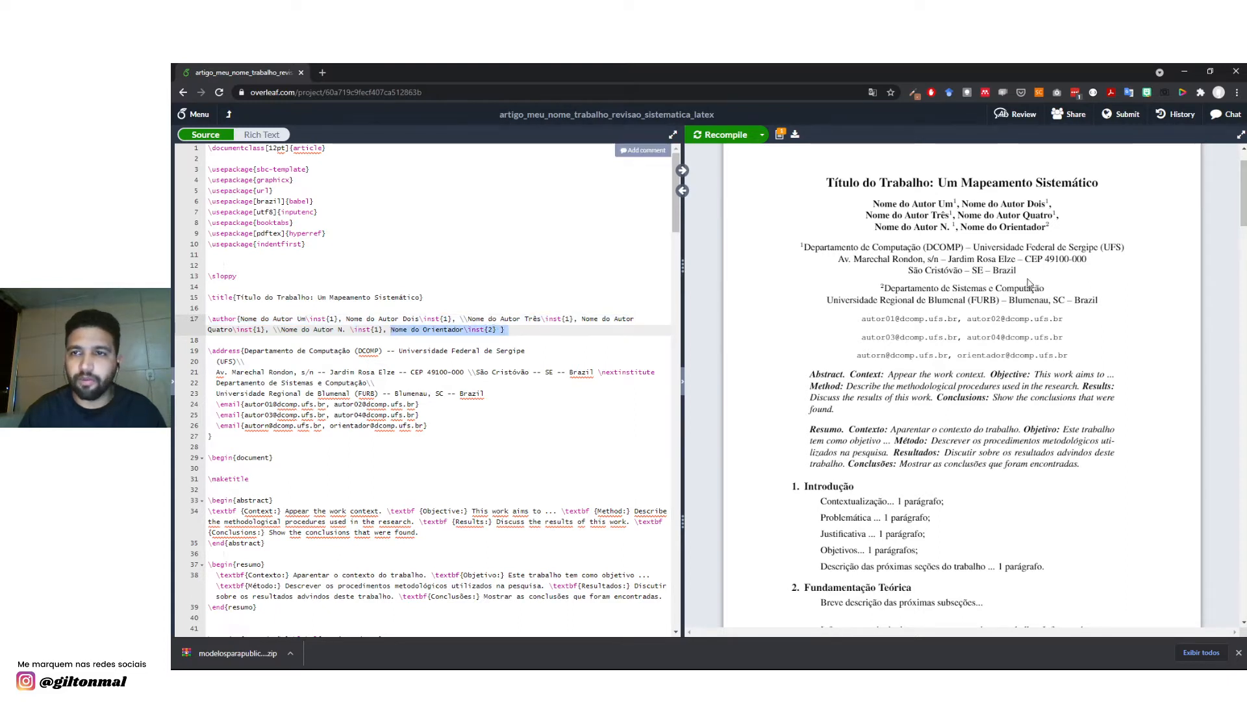
{"action": "left_click", "coordinate": [510, 330]}
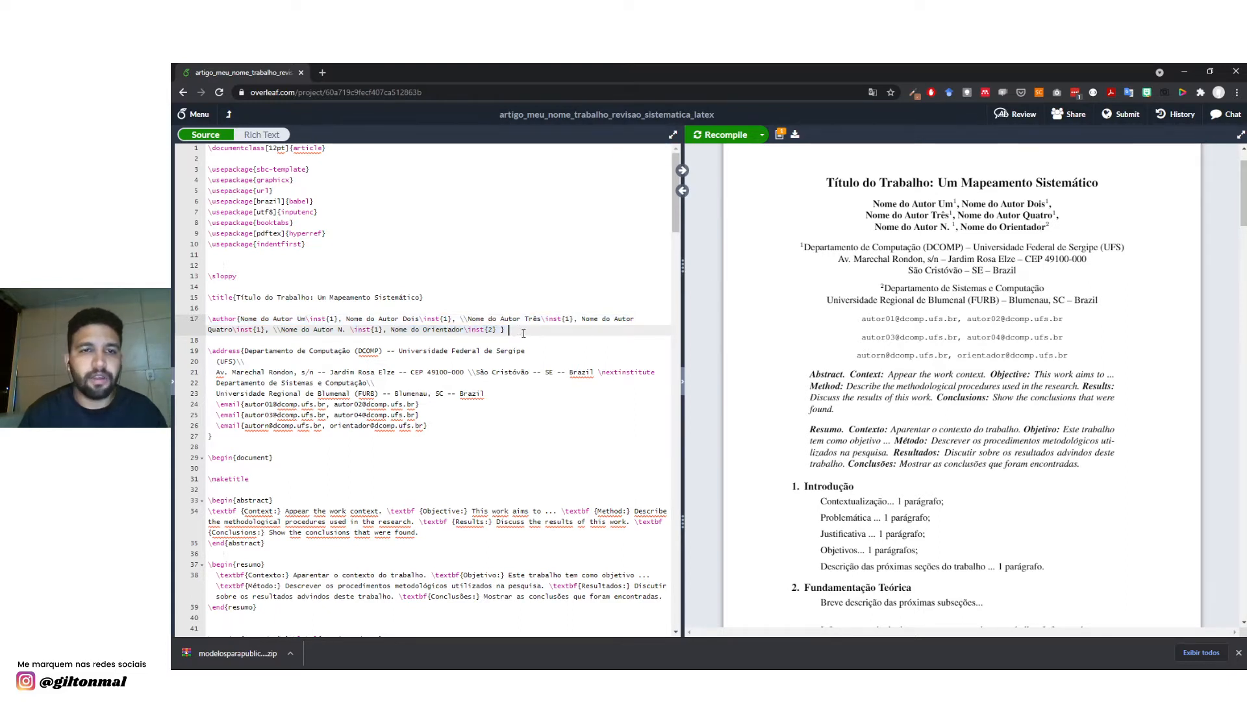
{"action": "left_click_drag", "start_coordinate": [510, 330], "coordinate": [194, 318]}
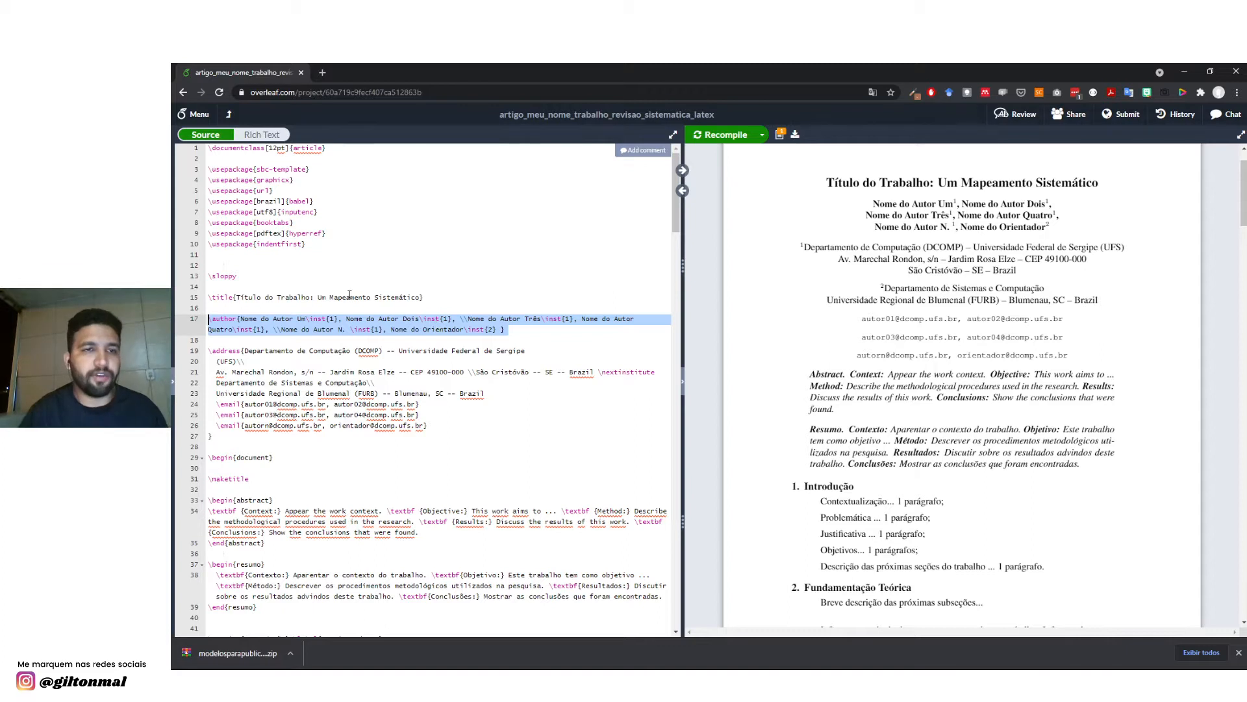
{"action": "left_click", "coordinate": [350, 310]}
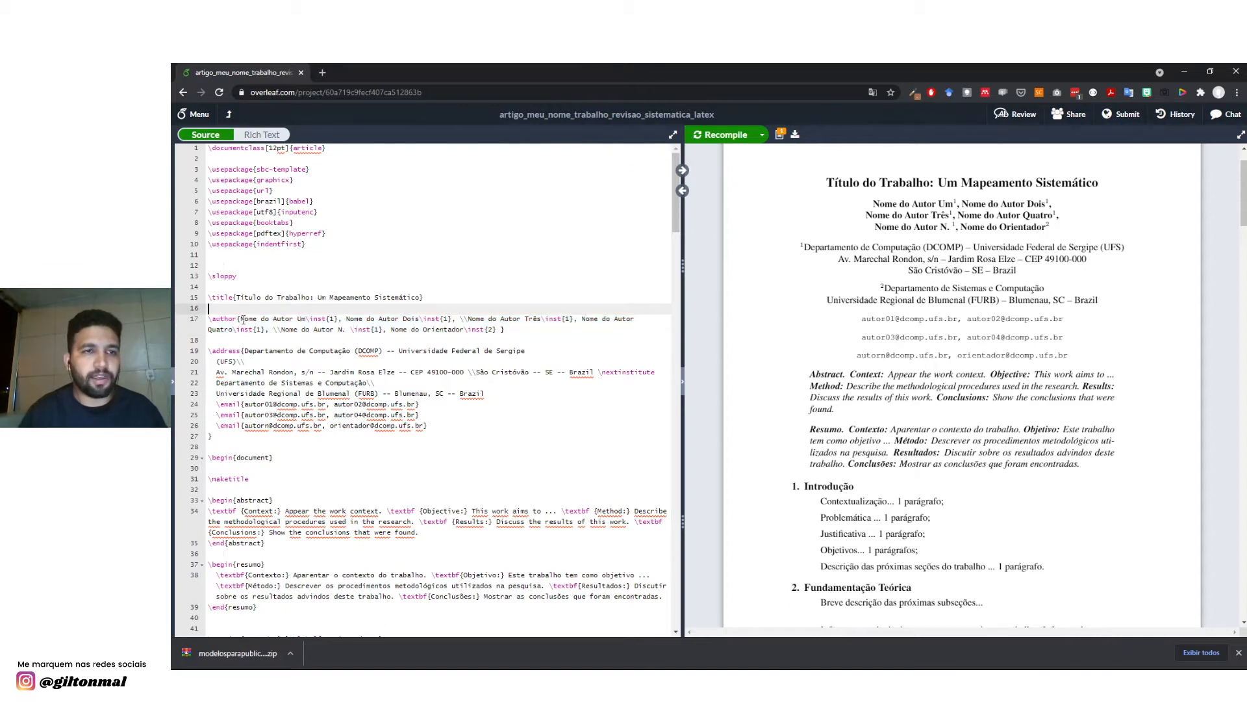
{"action": "left_click_drag", "start_coordinate": [240, 318], "coordinate": [339, 318]}
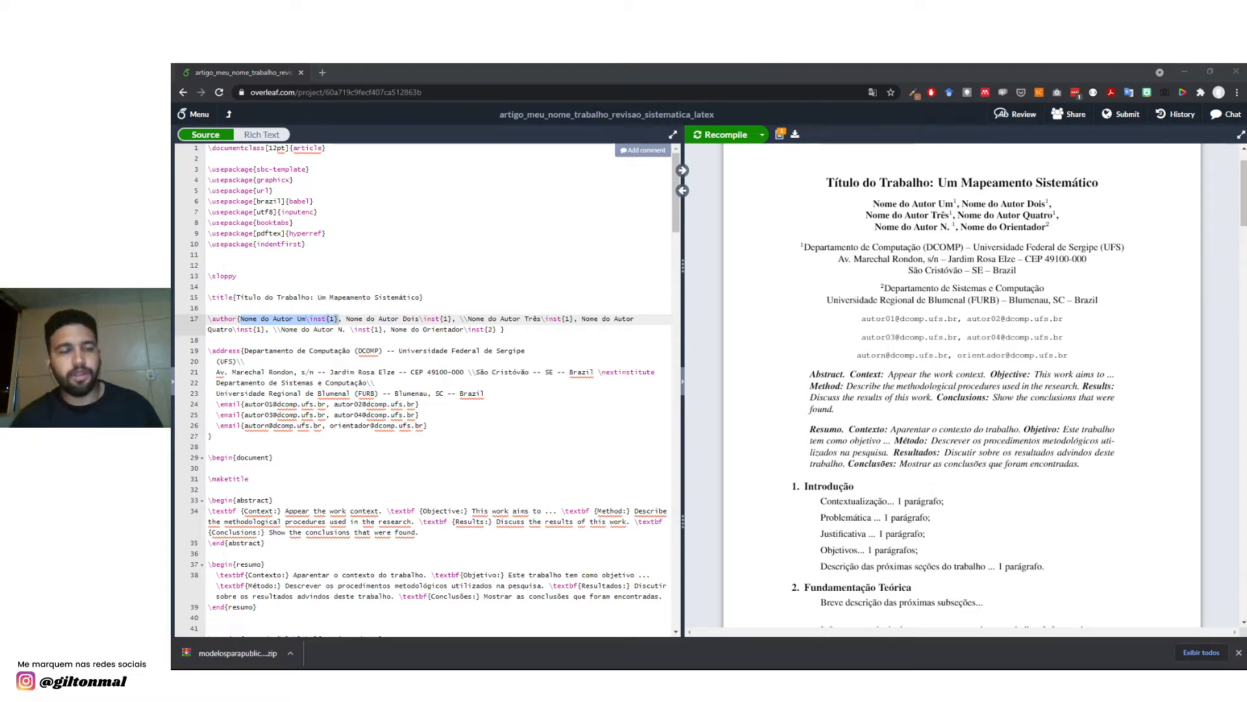
Examine the abstract and resumo environments, including the bold labels for context, objective, method, results and conclusions.
{"action": "scroll", "coordinate": [339, 319], "scroll_direction": "down", "scroll_amount": 1}
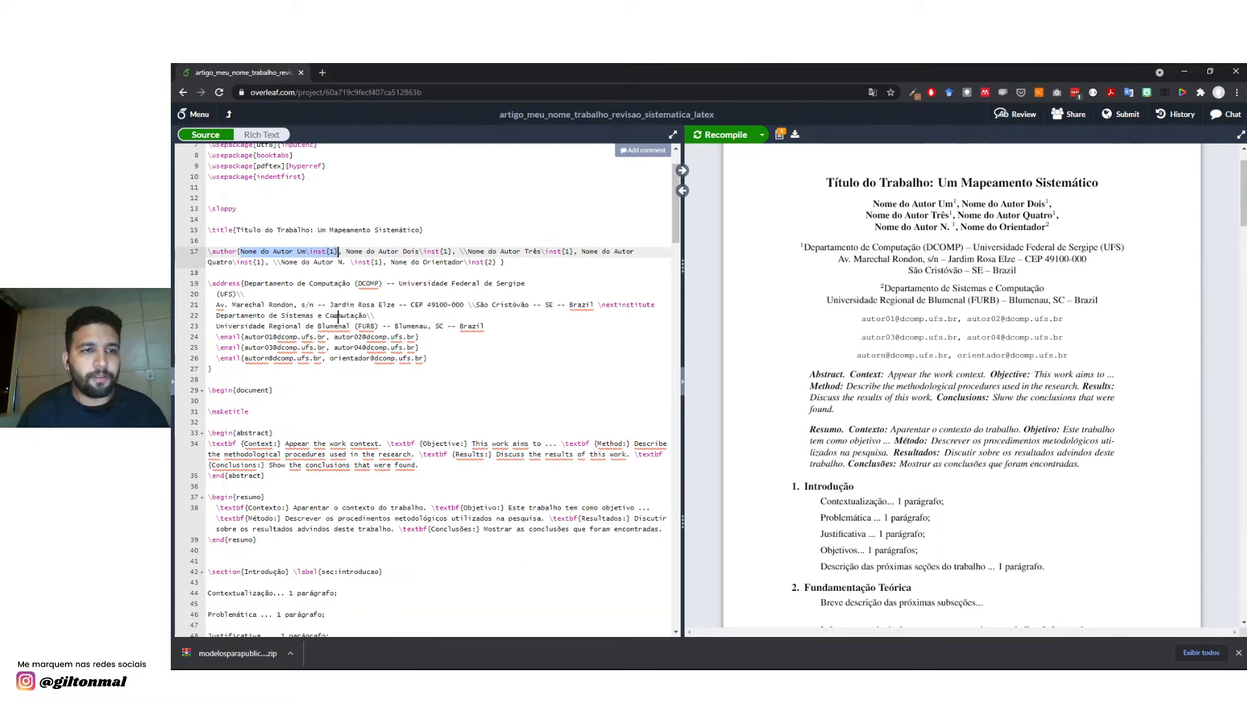
{"action": "scroll", "coordinate": [793, 323], "scroll_direction": "down", "scroll_amount": 2}
{"action": "scroll", "coordinate": [281, 386], "scroll_direction": "down", "scroll_amount": 3}
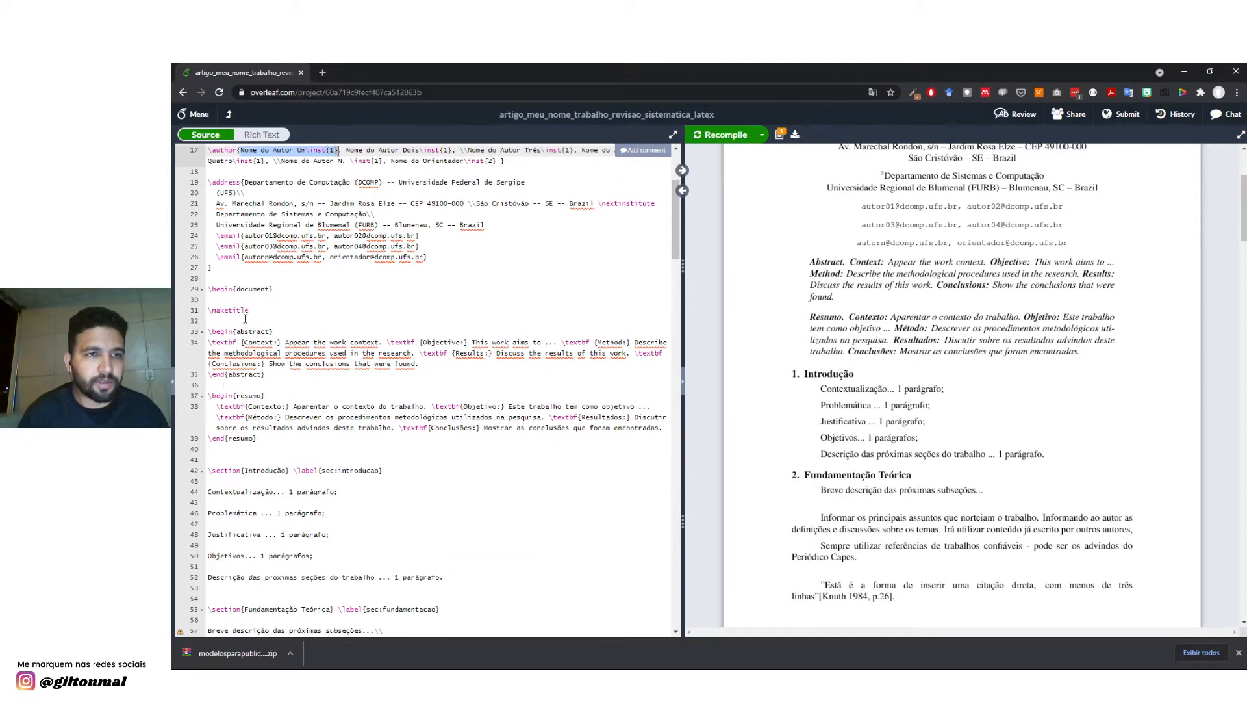
{"action": "left_click_drag", "start_coordinate": [209, 331], "coordinate": [271, 448]}
{"action": "left_click", "coordinate": [272, 448]}
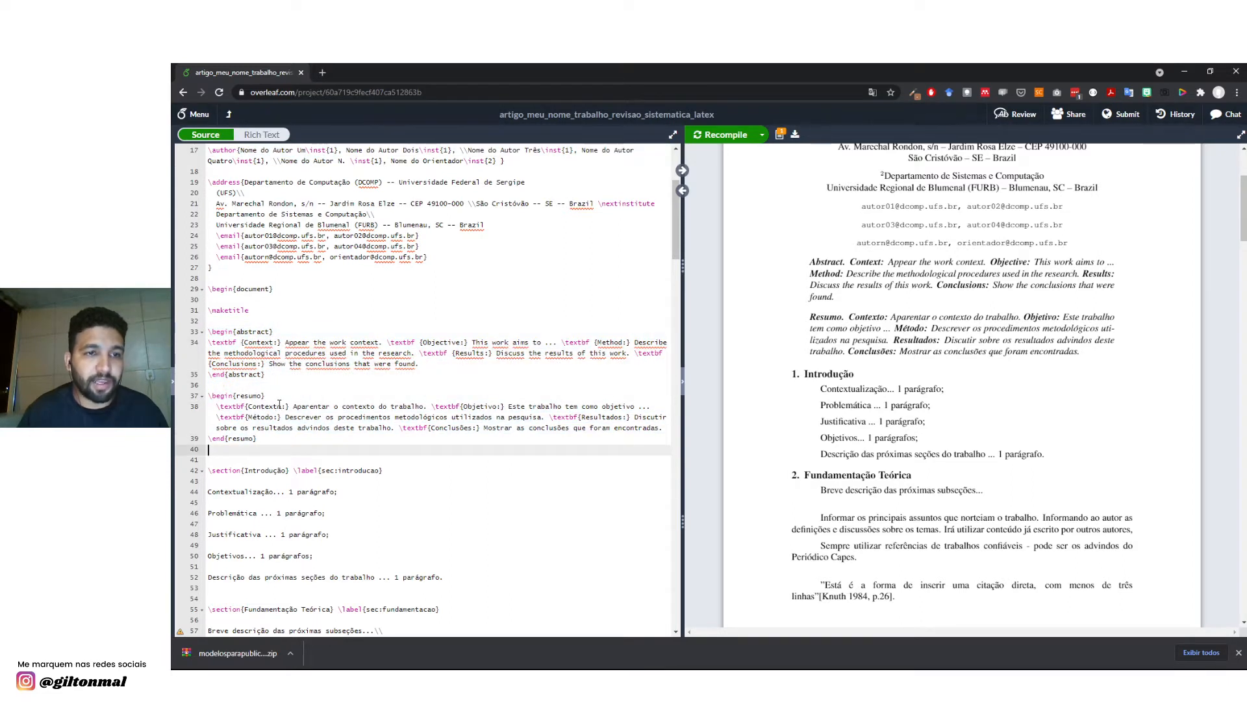
{"action": "scroll", "coordinate": [279, 404], "scroll_direction": "down", "scroll_amount": 1}
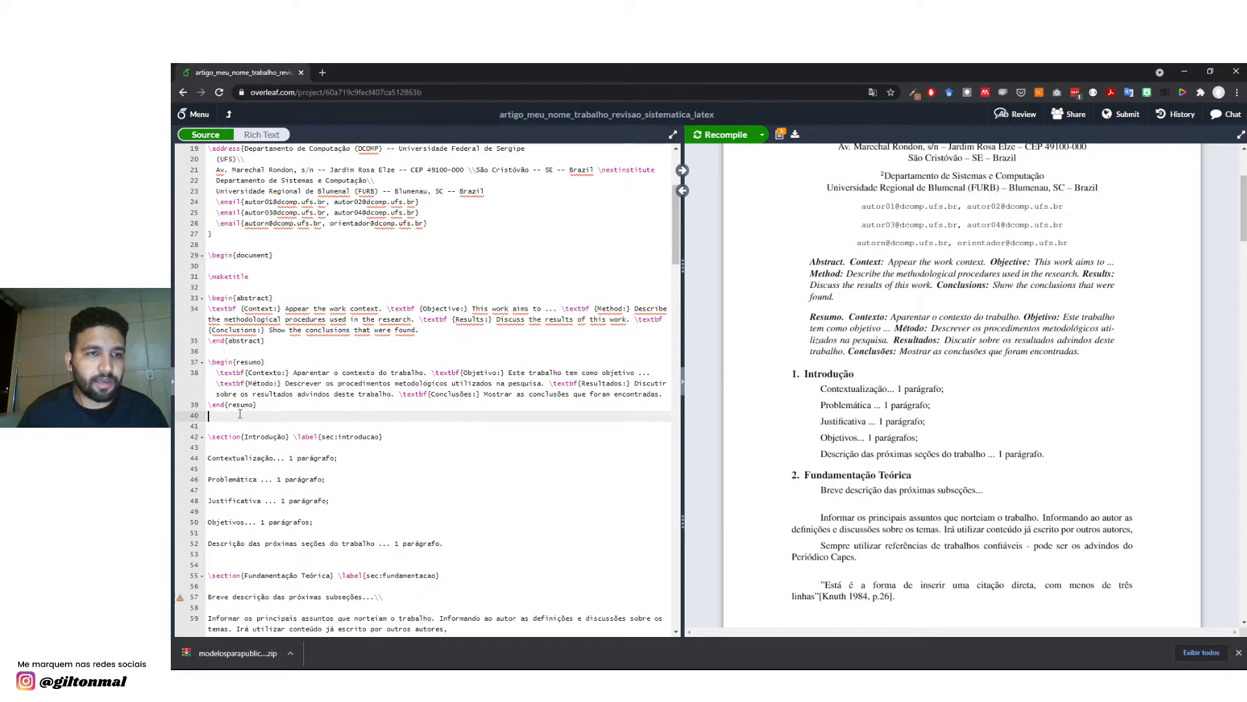
{"action": "left_click_drag", "start_coordinate": [240, 414], "coordinate": [198, 300]}
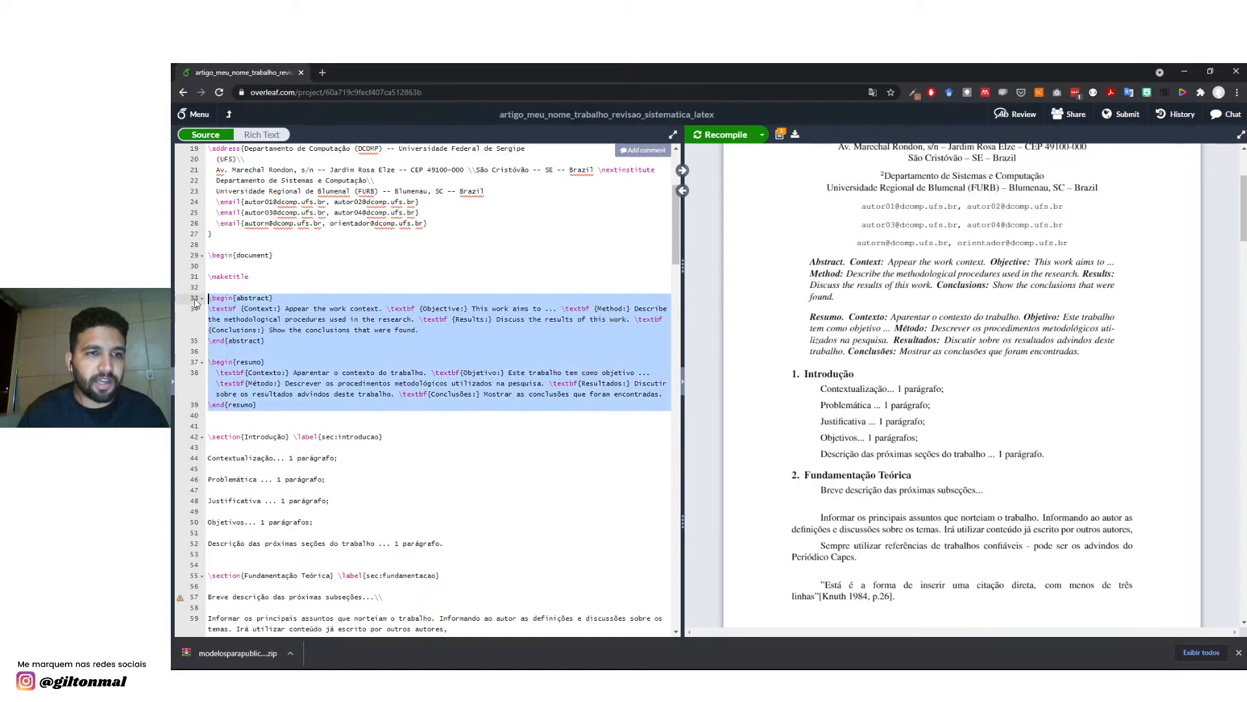
{"action": "left_click", "coordinate": [278, 408]}
{"action": "left_click_drag", "start_coordinate": [293, 372], "coordinate": [465, 372]}
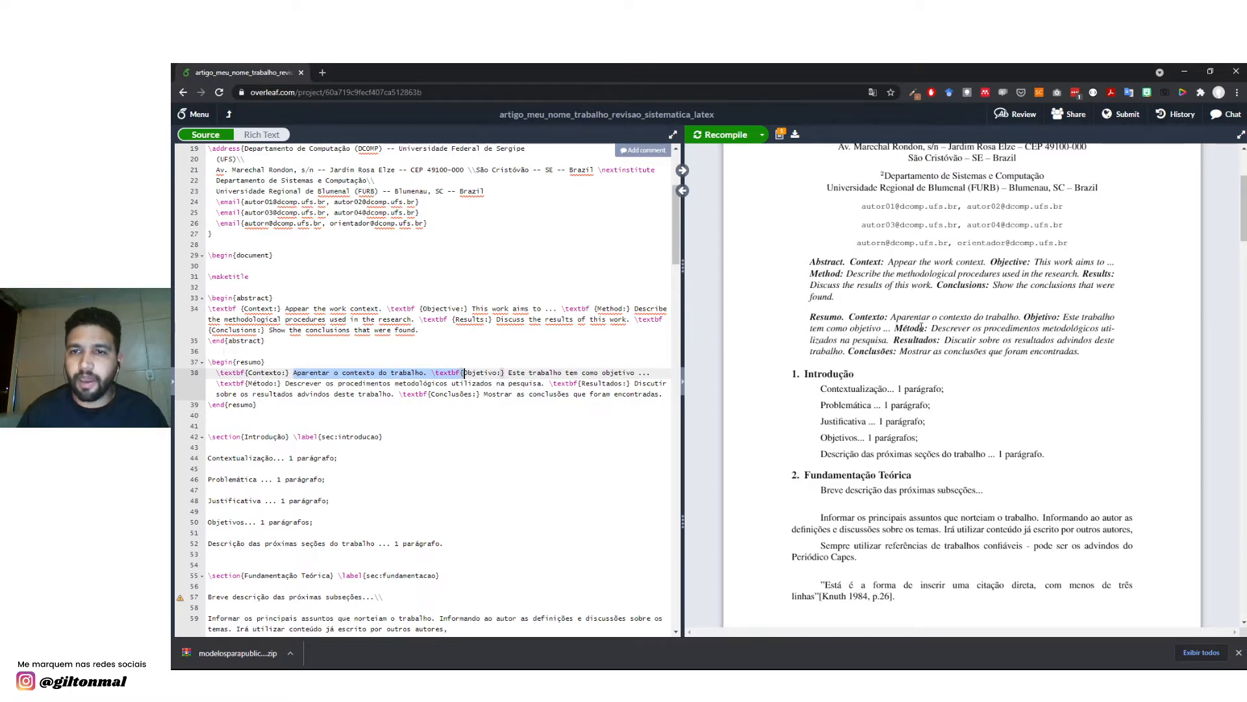
Examine the Introdução section's heading, label and suggested paragraphs, from Contextualização to the description of the next sections.
{"action": "scroll", "coordinate": [530, 407], "scroll_direction": "down", "scroll_amount": 3}
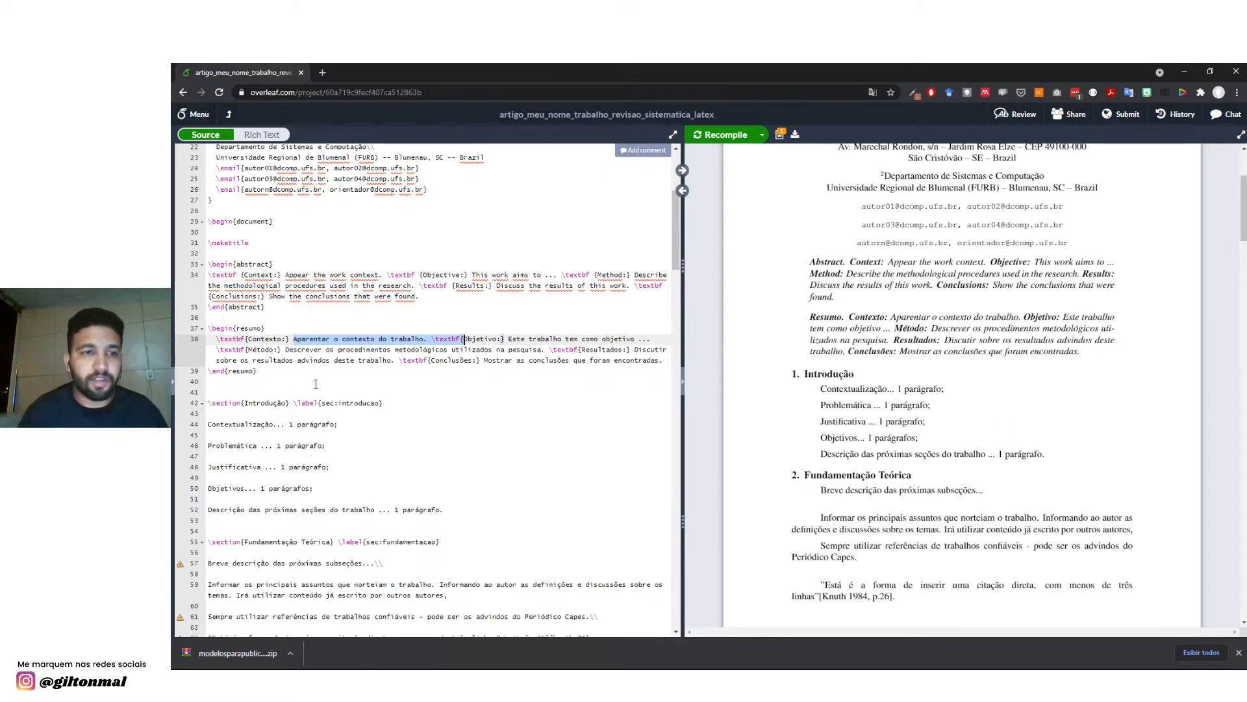
{"action": "left_click_drag", "start_coordinate": [210, 335], "coordinate": [399, 336]}
{"action": "scroll", "coordinate": [399, 336], "scroll_direction": "down", "scroll_amount": 2}
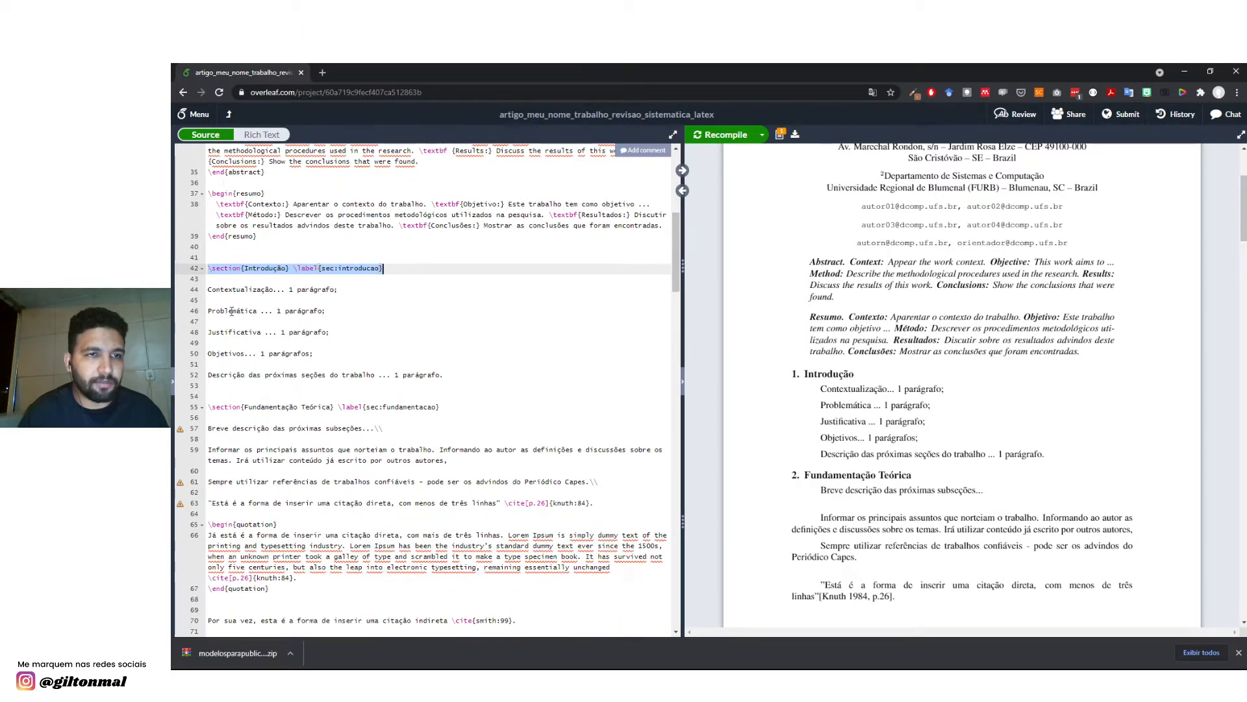
{"action": "left_click_drag", "start_coordinate": [208, 289], "coordinate": [208, 300]}
{"action": "left_click_drag", "start_coordinate": [293, 311], "coordinate": [462, 375]}
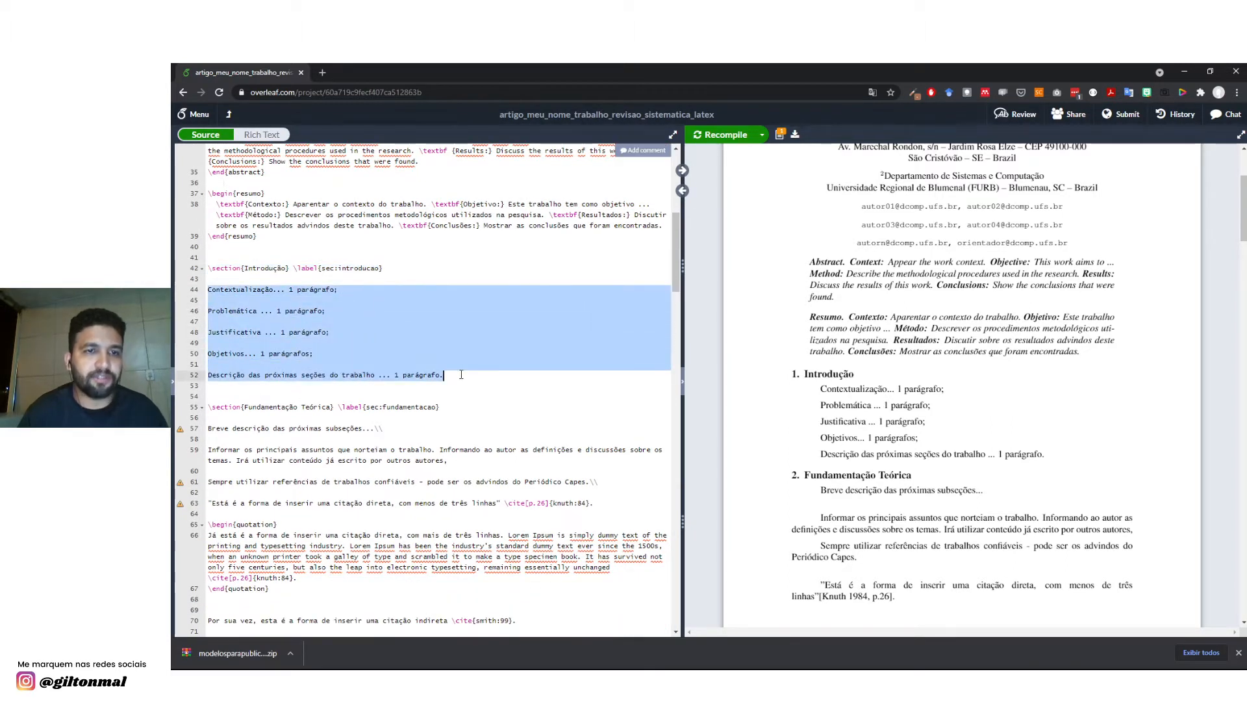
{"action": "left_click", "coordinate": [455, 372]}
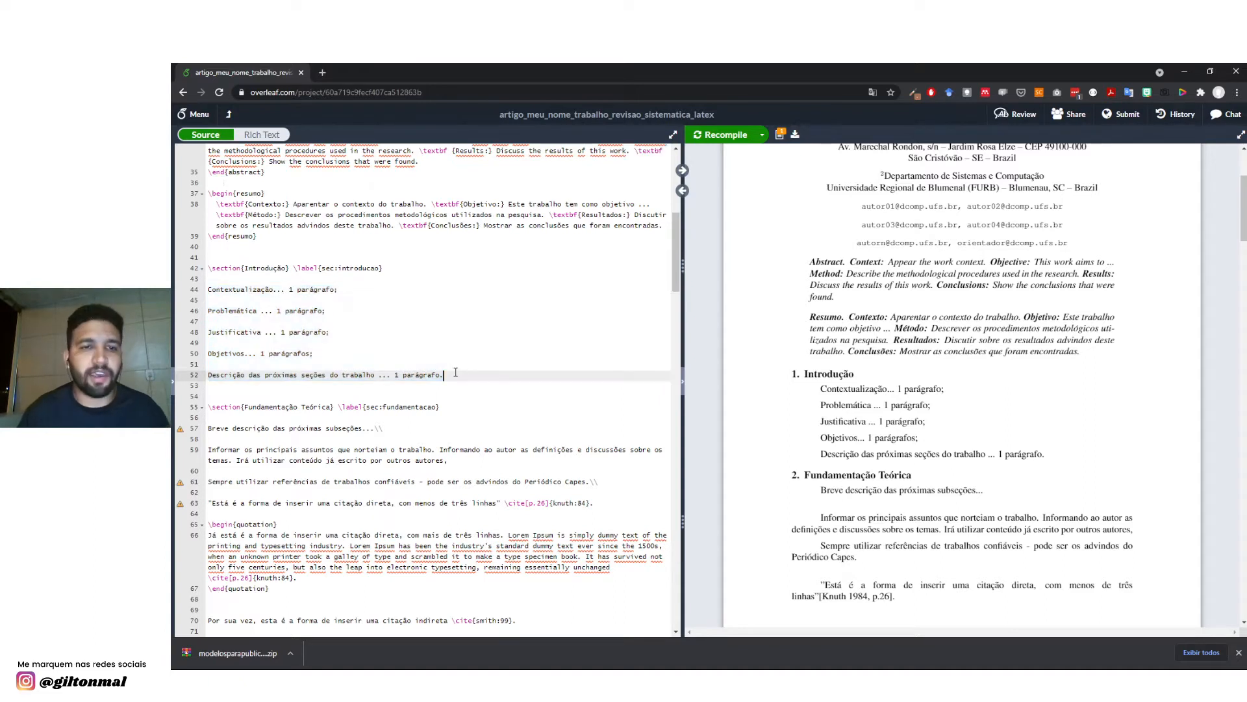
{"action": "key", "text": "Up"}
{"action": "key", "text": "Up"}
{"action": "key", "text": "Up"}
{"action": "key", "text": "Up"}
{"action": "key", "text": "Up"}
{"action": "key", "text": "Up"}
{"action": "key", "text": "Up"}
{"action": "key", "text": "Up"}
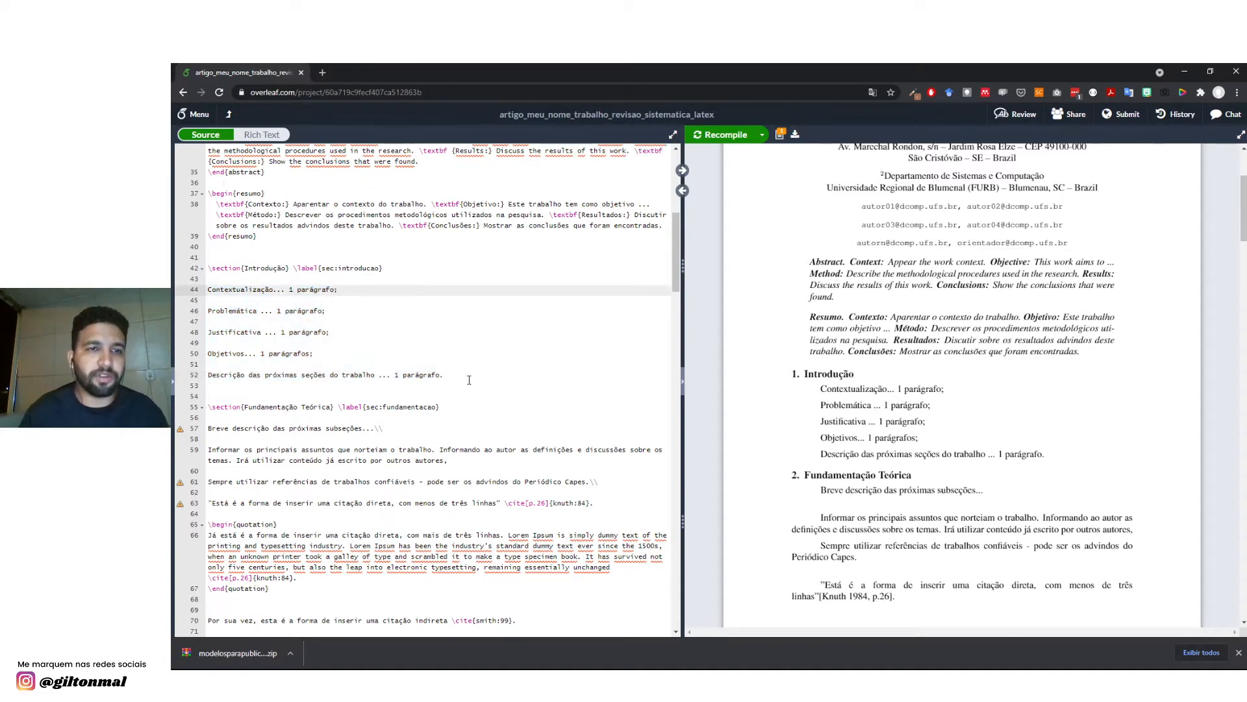
{"action": "left_click_drag", "start_coordinate": [469, 379], "coordinate": [207, 291]}
{"action": "key", "text": "Down"}
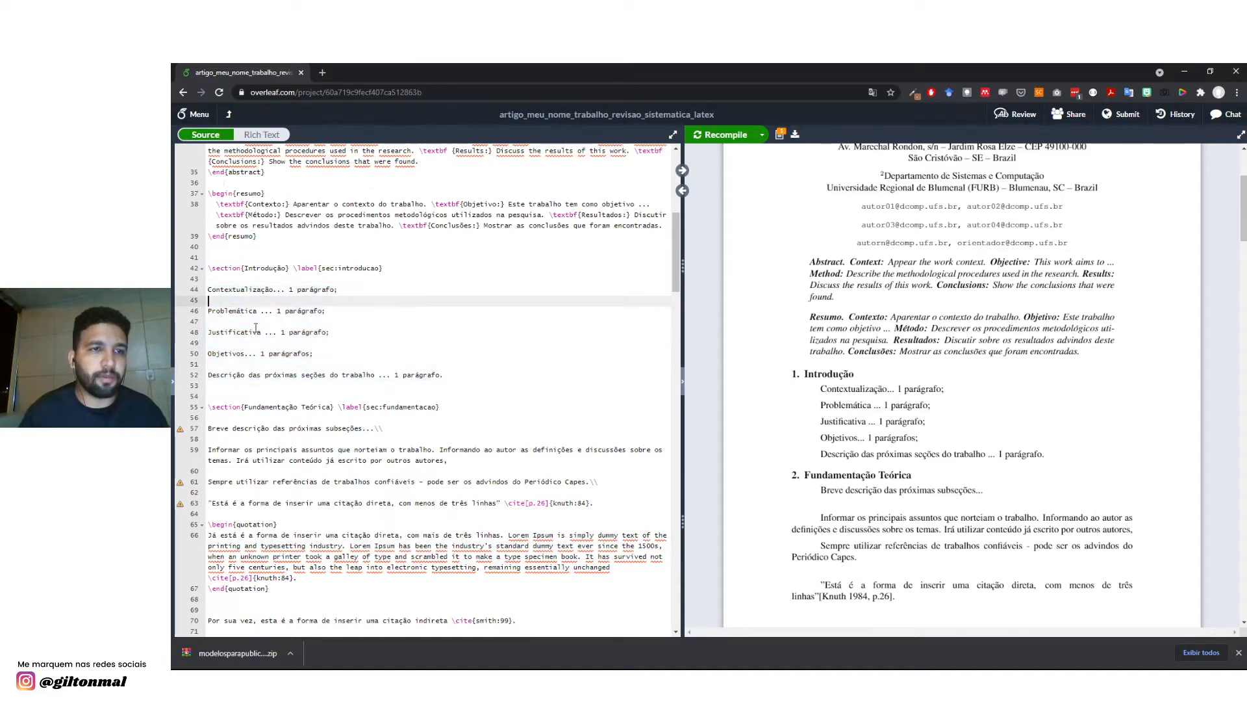
{"action": "left_click", "coordinate": [256, 329]}
{"action": "left_click", "coordinate": [247, 356]}
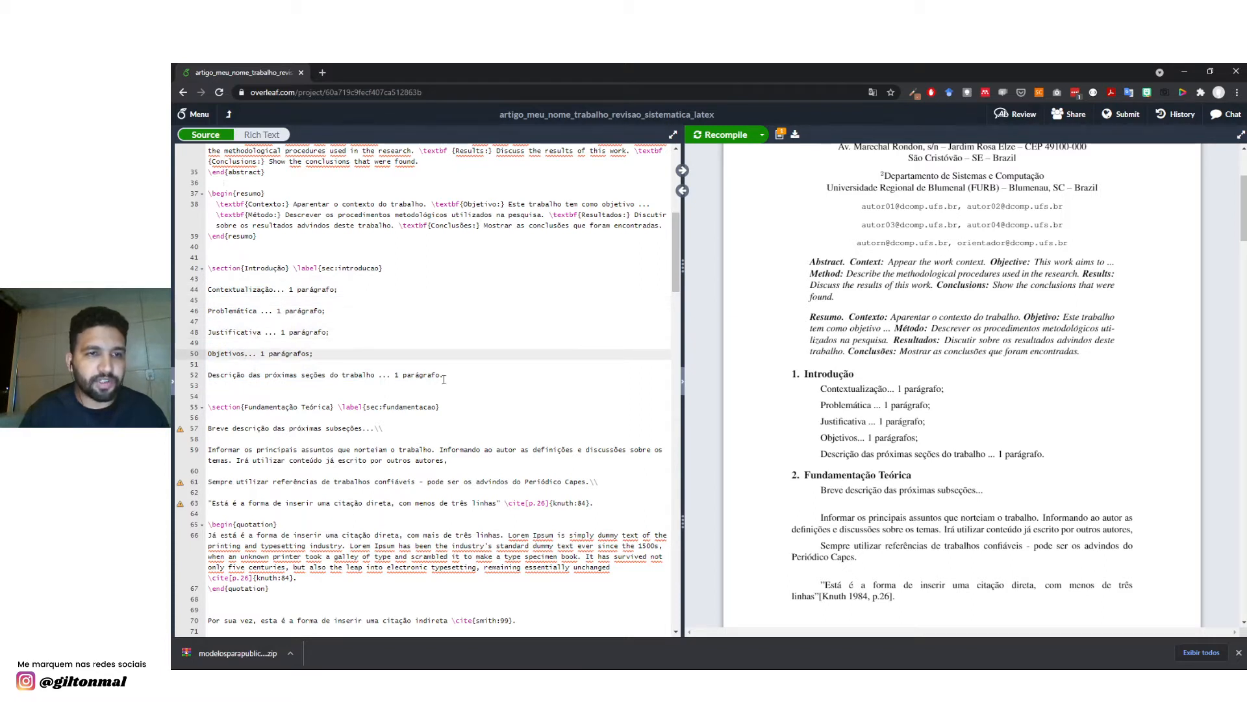
{"action": "left_click_drag", "start_coordinate": [444, 379], "coordinate": [239, 370]}
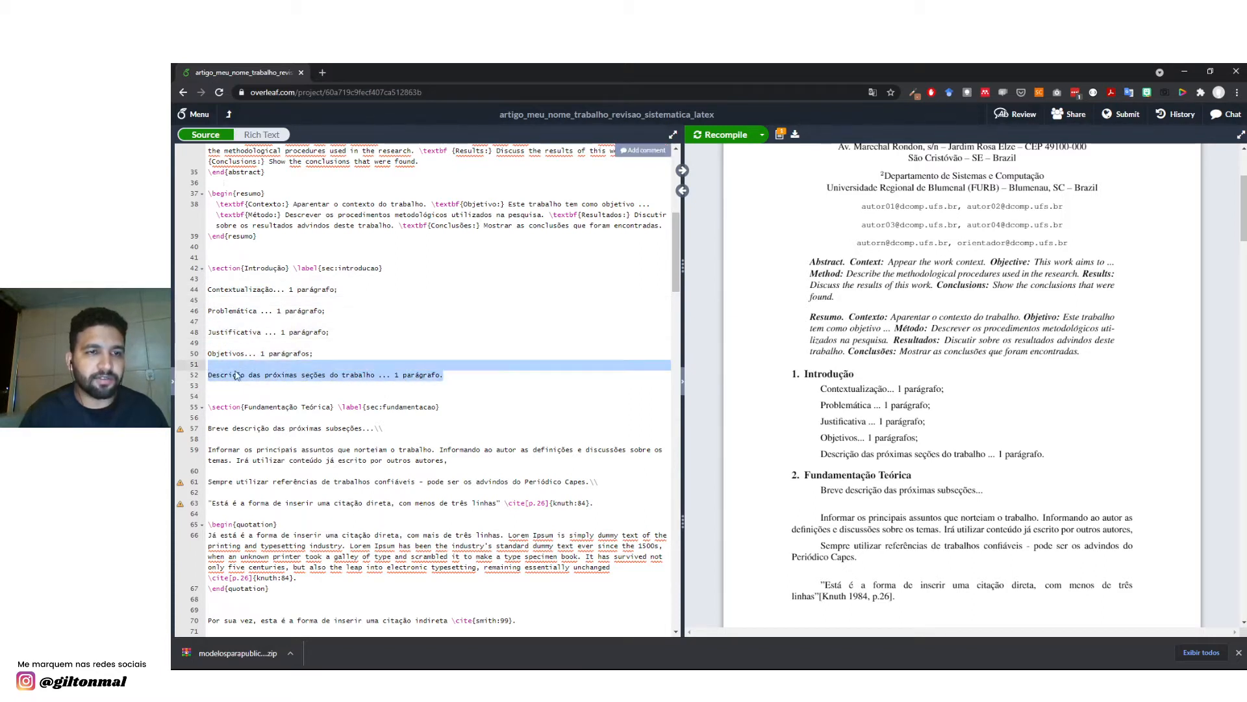
Examine the Fundamentação Teórica section heading and its guidance text in the source and the PDF preview.
{"action": "scroll", "coordinate": [237, 376], "scroll_direction": "down", "scroll_amount": 3}
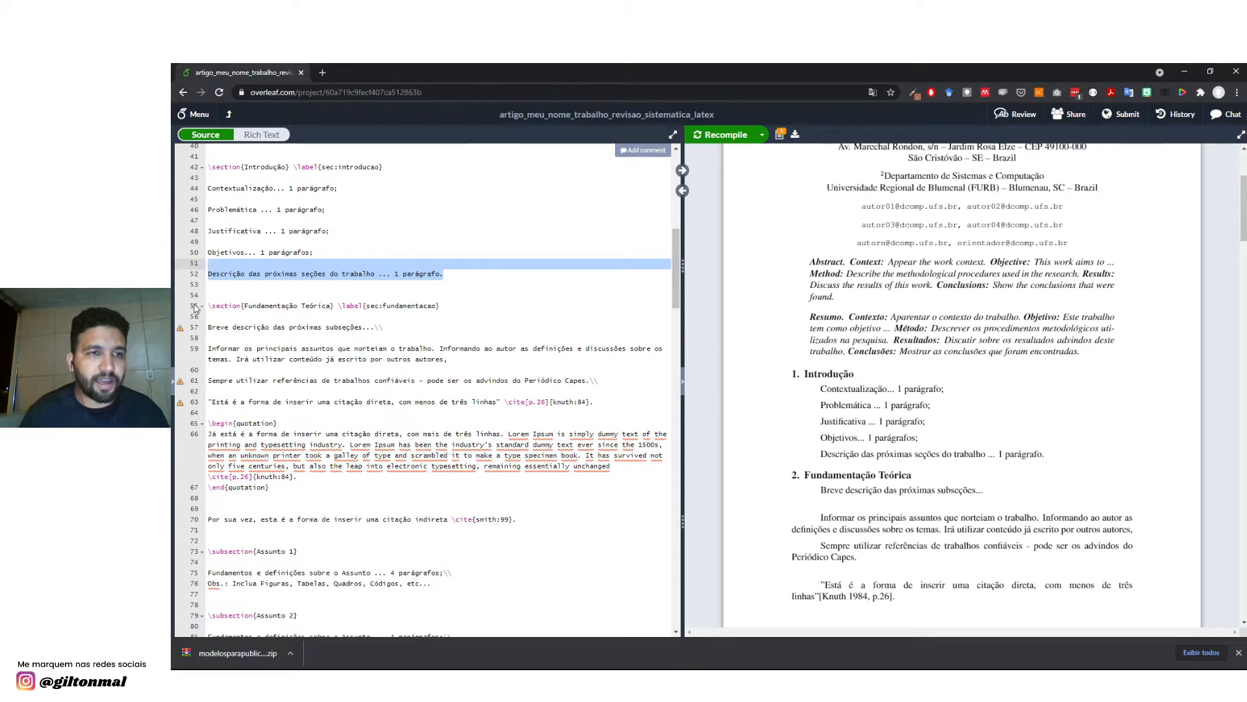
{"action": "left_click_drag", "start_coordinate": [210, 304], "coordinate": [452, 305]}
{"action": "scroll", "coordinate": [797, 356], "scroll_direction": "down", "scroll_amount": 2}
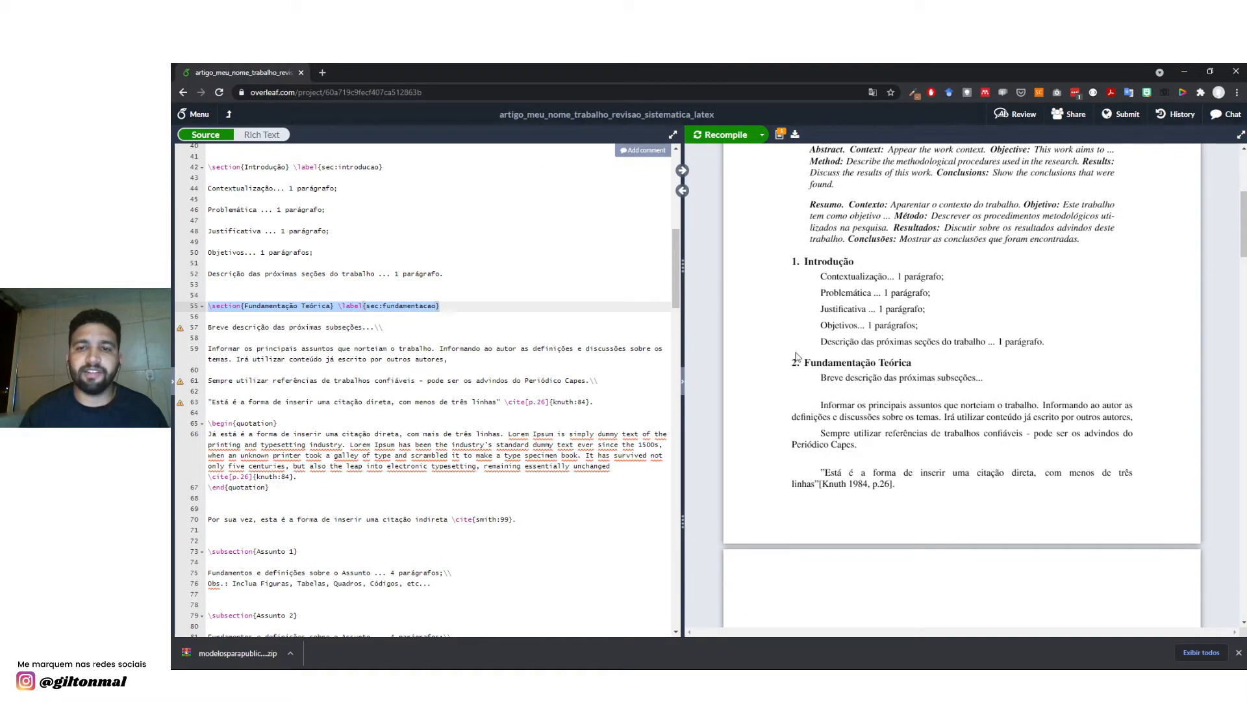
{"action": "scroll", "coordinate": [805, 361], "scroll_direction": "down", "scroll_amount": 1}
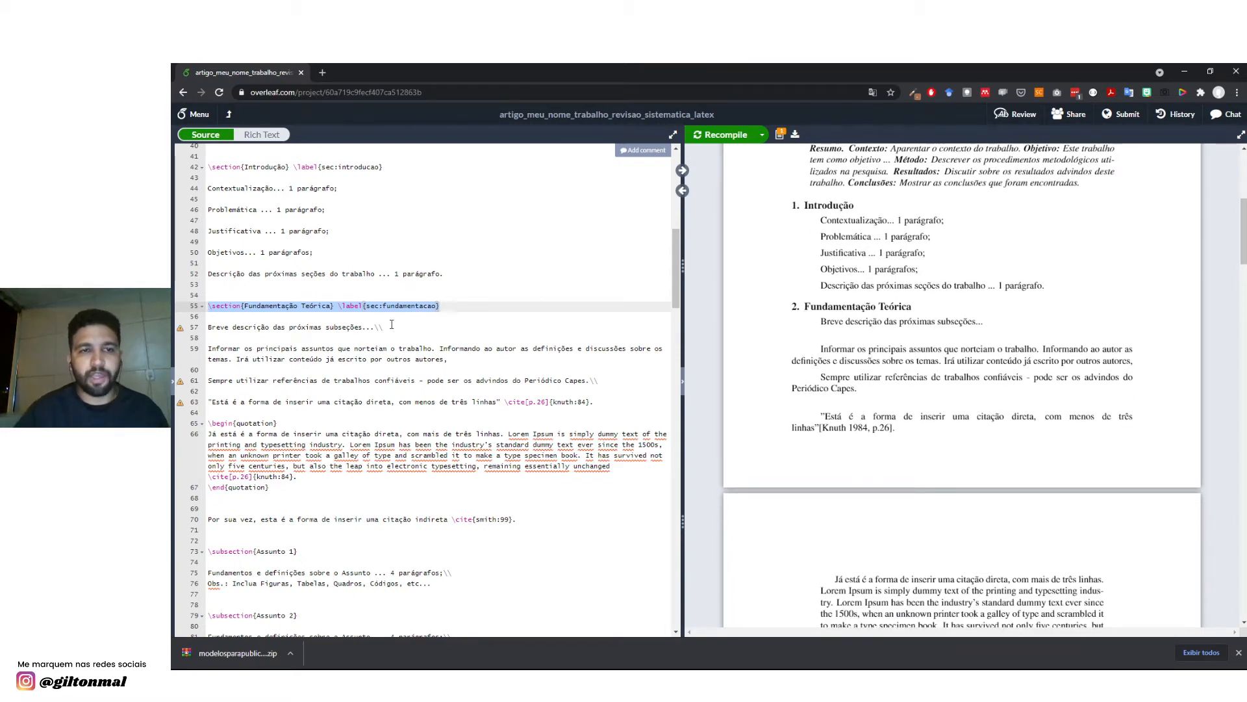
{"action": "key", "text": "alt+Tab"}
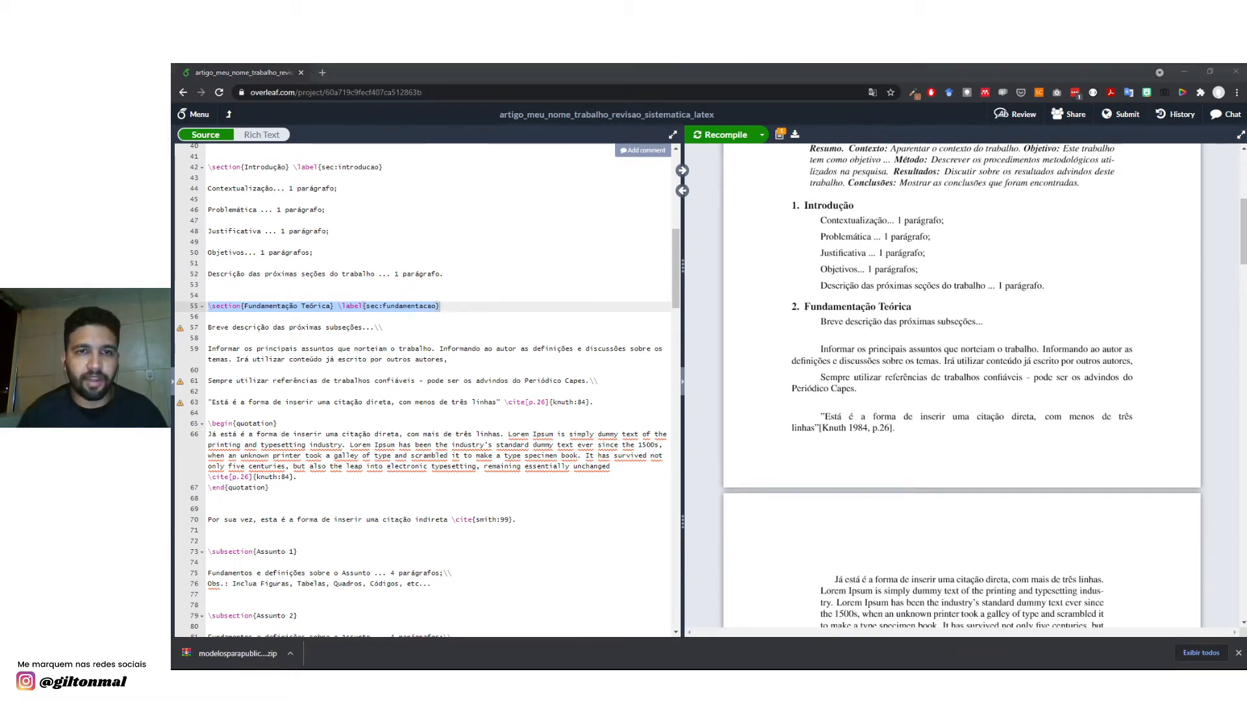
{"action": "key", "text": "alt+Tab"}
{"action": "scroll", "coordinate": [280, 327], "scroll_direction": "down", "scroll_amount": 3}
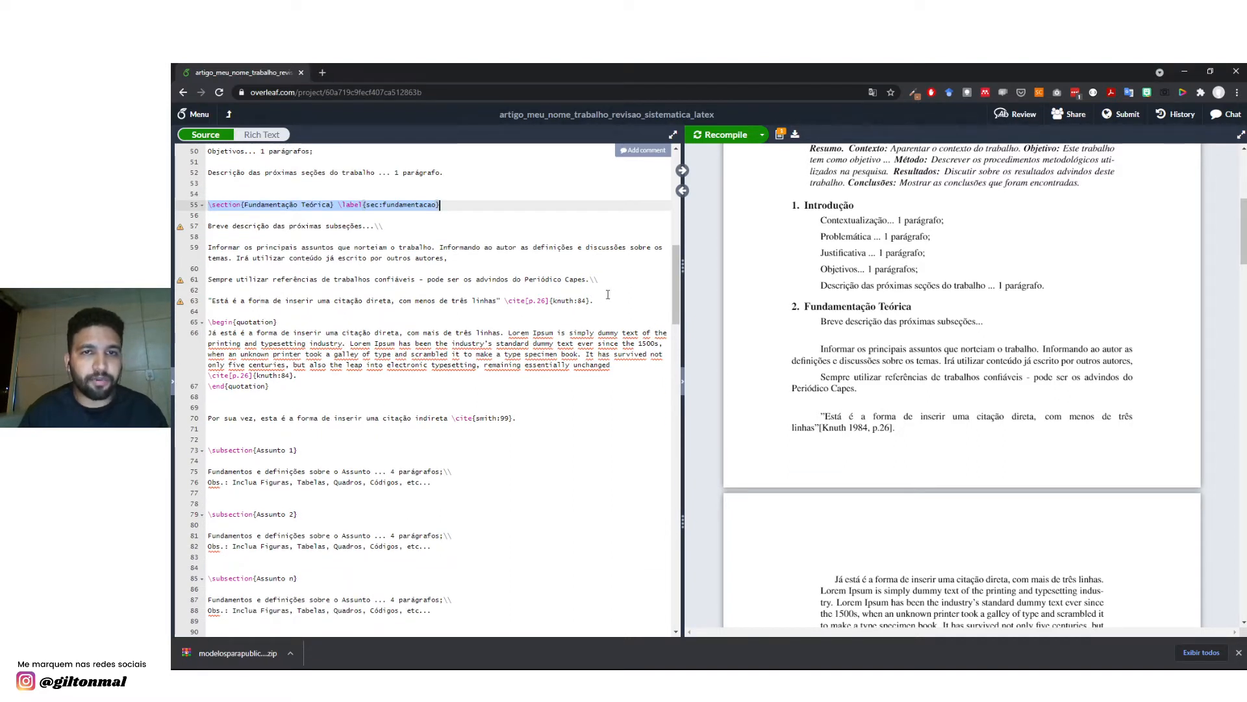
Examine the example of a direct citation under three lines, with its quotation marks and the \cite[p.26]{knuth:84} command.
{"action": "left_click_drag", "start_coordinate": [593, 301], "coordinate": [207, 304]}
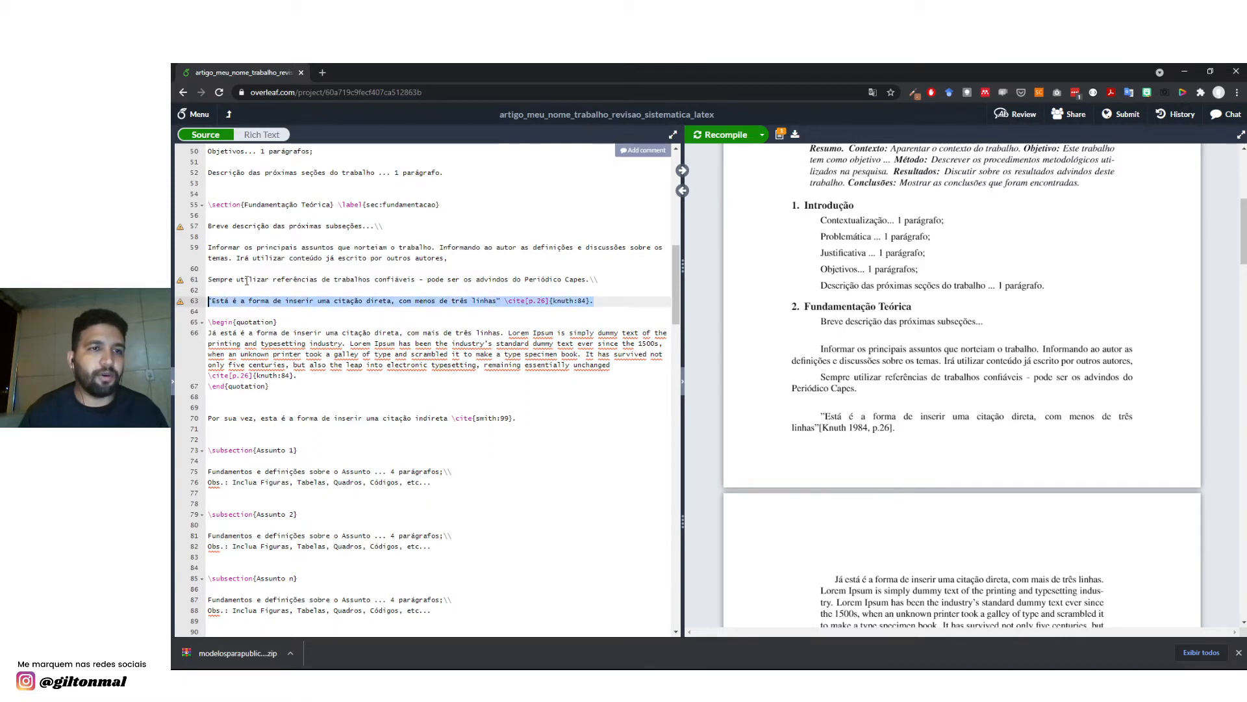
{"action": "left_click", "coordinate": [521, 280]}
{"action": "left_click_drag", "start_coordinate": [605, 304], "coordinate": [208, 303]}
{"action": "left_click", "coordinate": [234, 293]}
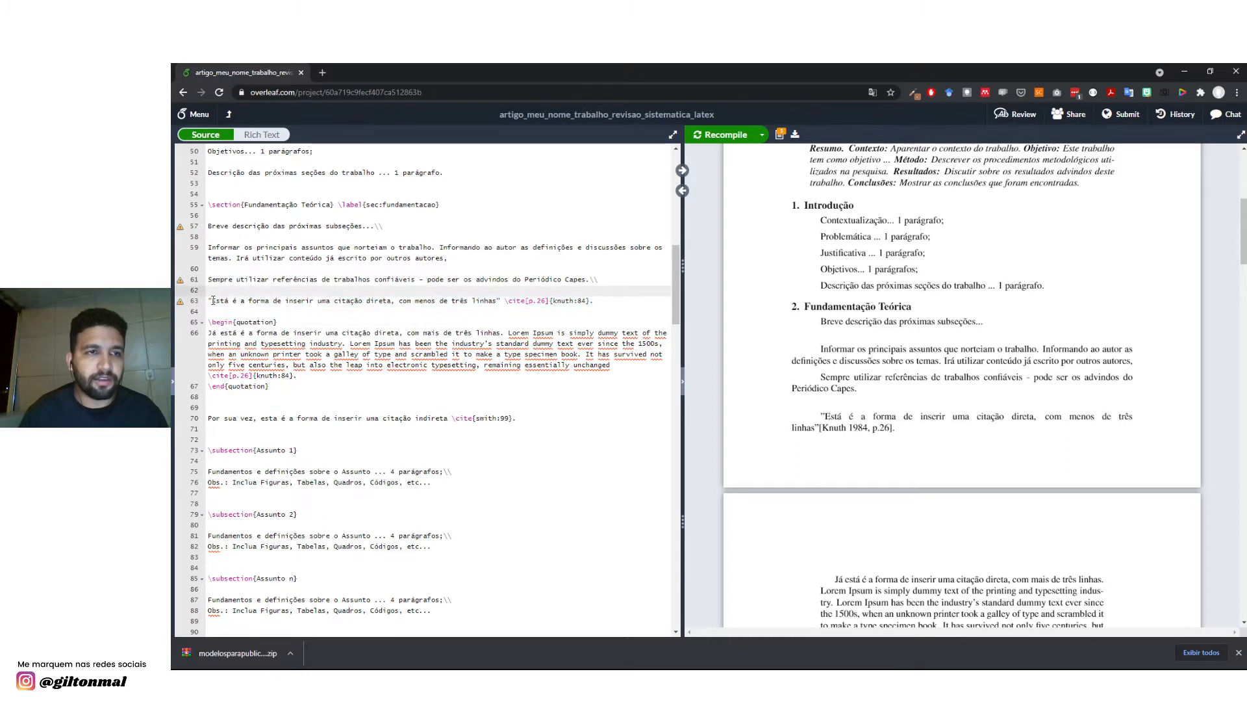
{"action": "left_click_drag", "start_coordinate": [209, 301], "coordinate": [575, 302]}
{"action": "left_click", "coordinate": [606, 301]}
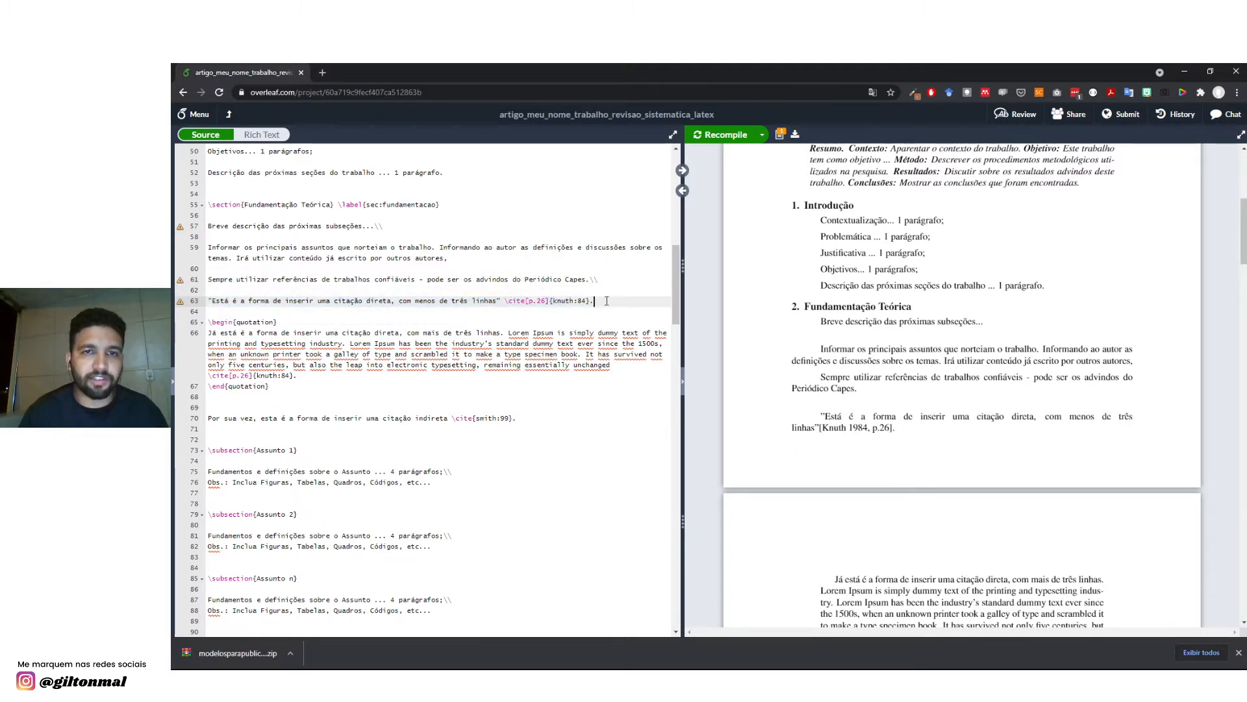
{"action": "left_click", "coordinate": [498, 300]}
{"action": "mouse_move", "coordinate": [593, 301]}
{"action": "left_mouse_down"}
{"action": "mouse_move", "coordinate": [501, 301]}
{"action": "mouse_move", "coordinate": [582, 301]}
{"action": "left_mouse_up"}
{"action": "left_click", "coordinate": [530, 302]}
{"action": "left_click", "coordinate": [598, 301]}
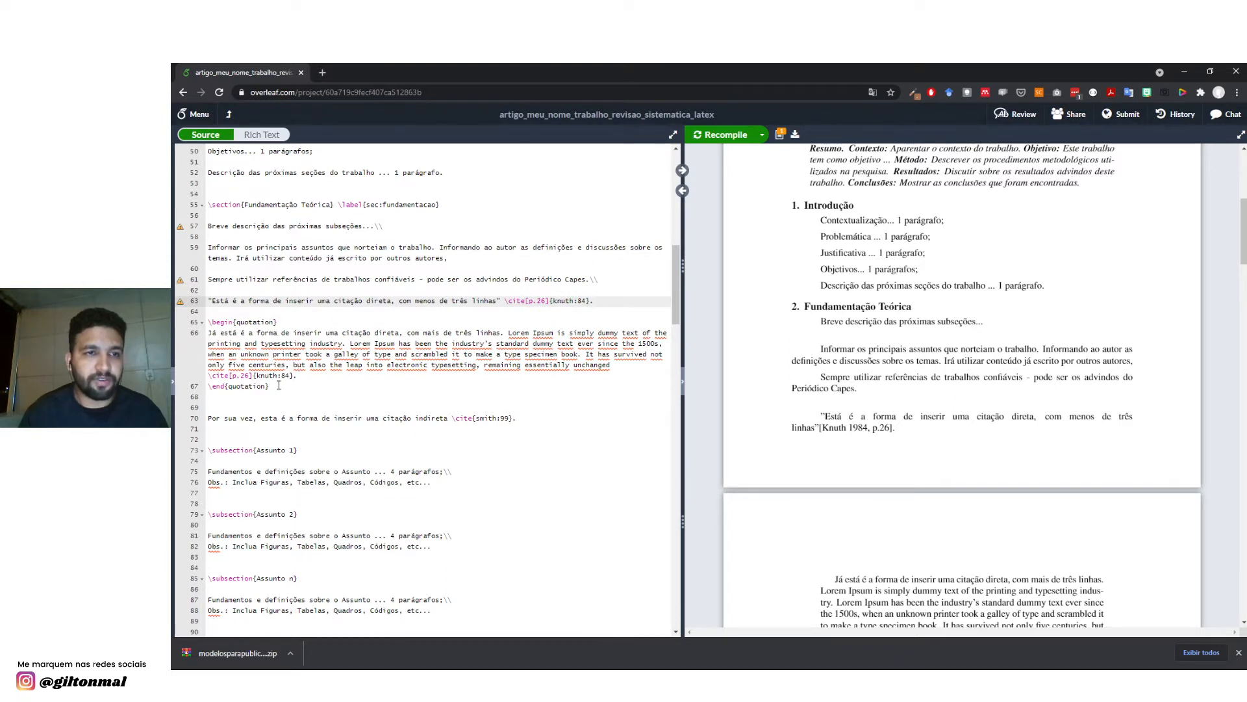
Examine the direct citation over three lines, with its quotation environment and \cite[p.26]{knuth:84} command, in the source and the PDF preview.
{"action": "left_click_drag", "start_coordinate": [278, 385], "coordinate": [293, 322]}
{"action": "left_click", "coordinate": [287, 323]}
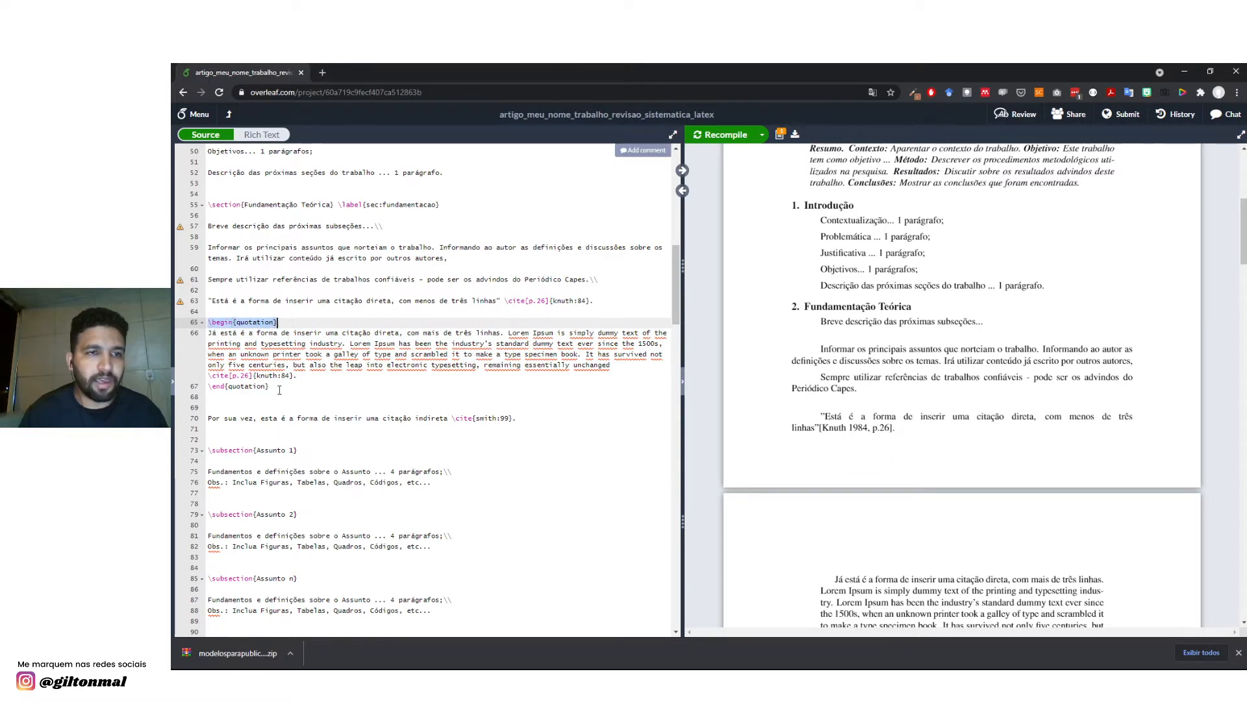
{"action": "left_click_drag", "start_coordinate": [268, 387], "coordinate": [207, 388]}
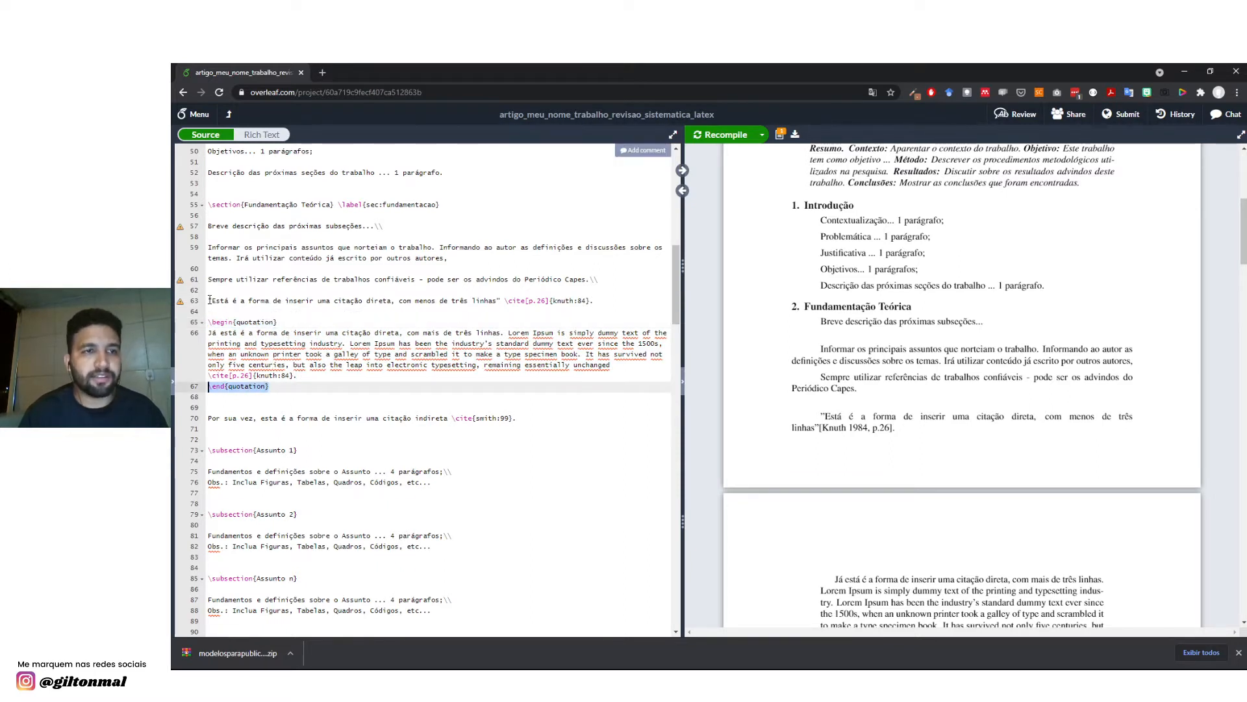
{"action": "left_click_drag", "start_coordinate": [208, 300], "coordinate": [252, 376]}
{"action": "left_click", "coordinate": [288, 388]}
{"action": "scroll", "coordinate": [927, 365], "scroll_direction": "down", "scroll_amount": 1}
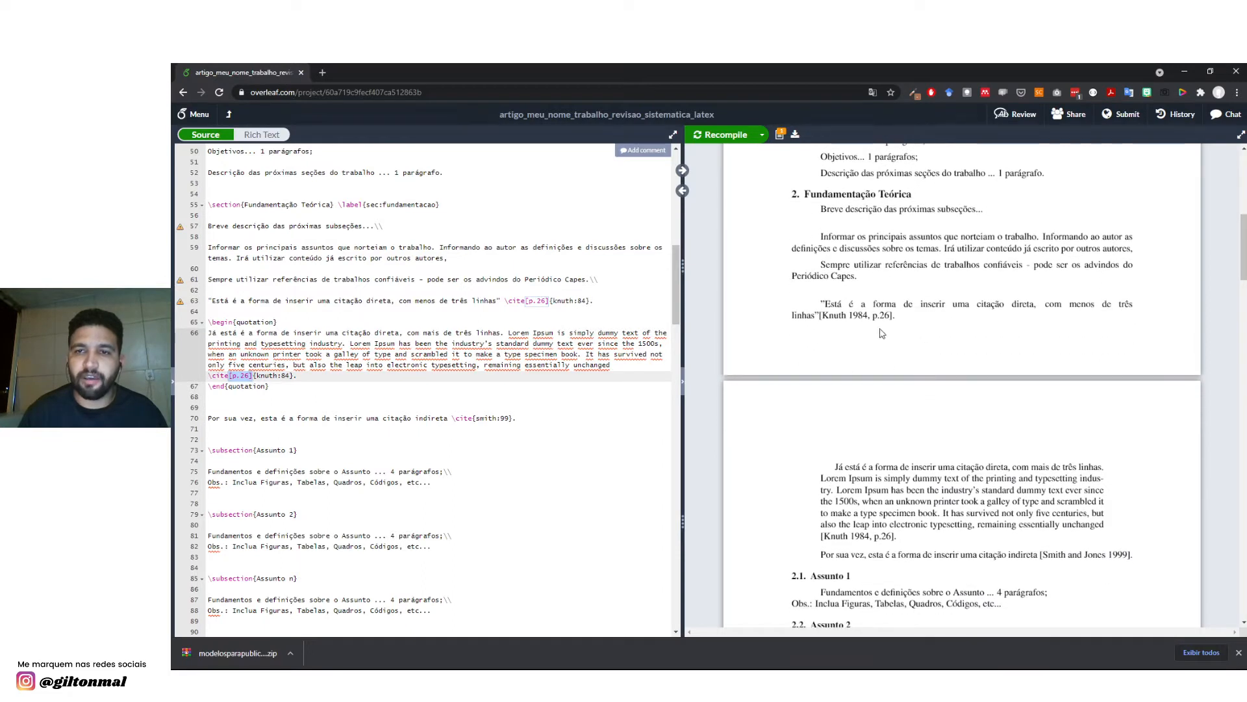
{"action": "scroll", "coordinate": [888, 428], "scroll_direction": "down", "scroll_amount": 1}
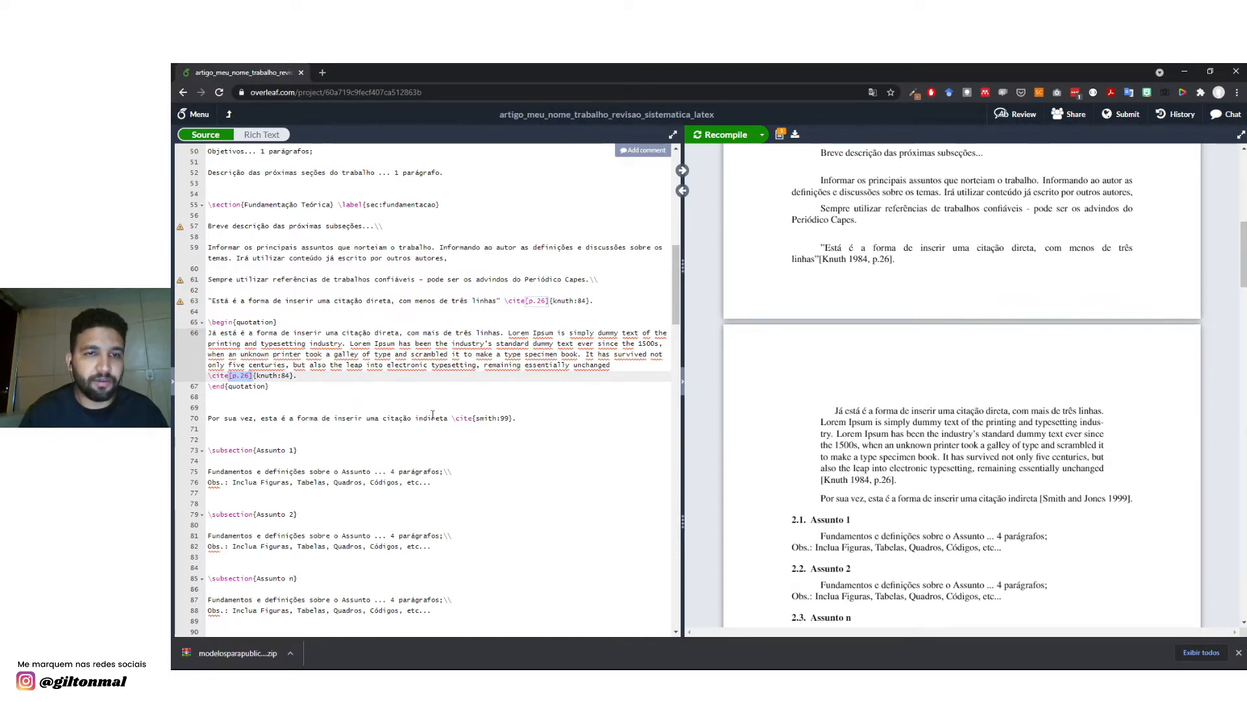
Examine the indirect citation example with its \cite{smith:99} command in the source.
{"action": "left_click_drag", "start_coordinate": [520, 418], "coordinate": [203, 423]}
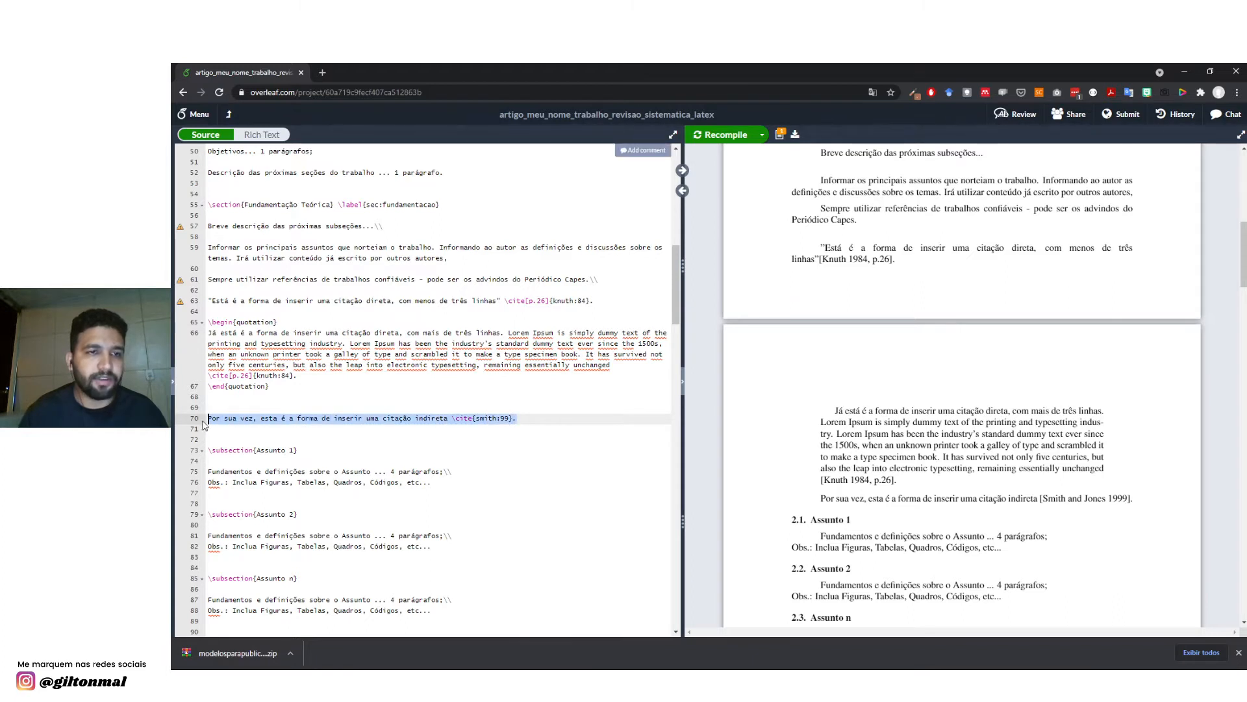
{"action": "scroll", "coordinate": [216, 273], "scroll_direction": "down", "scroll_amount": 1}
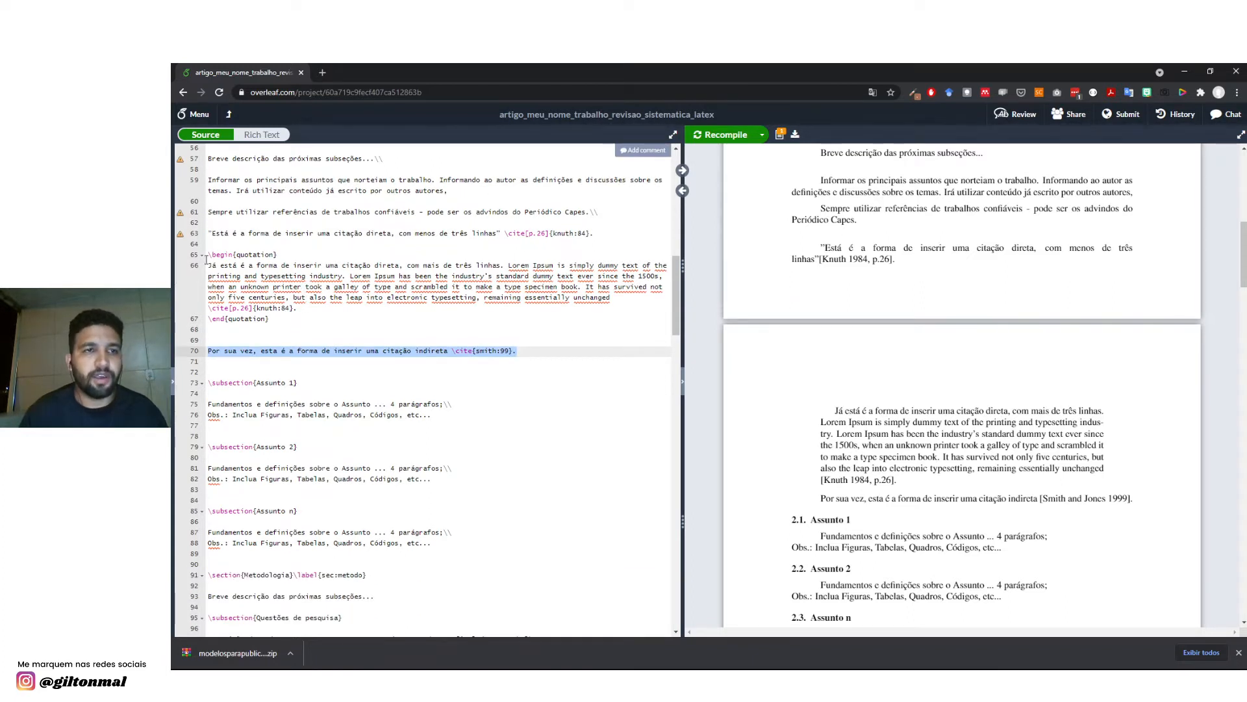
{"action": "left_click", "coordinate": [209, 223]}
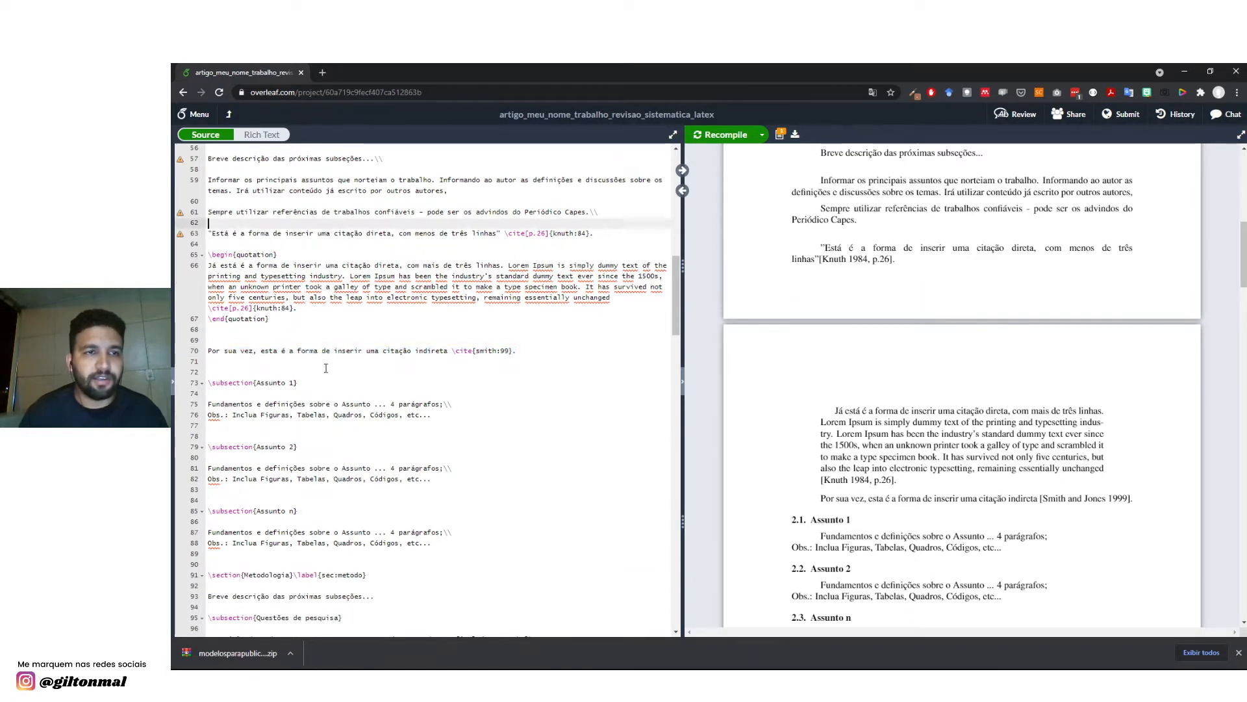
{"action": "left_click_drag", "start_coordinate": [518, 351], "coordinate": [191, 356]}
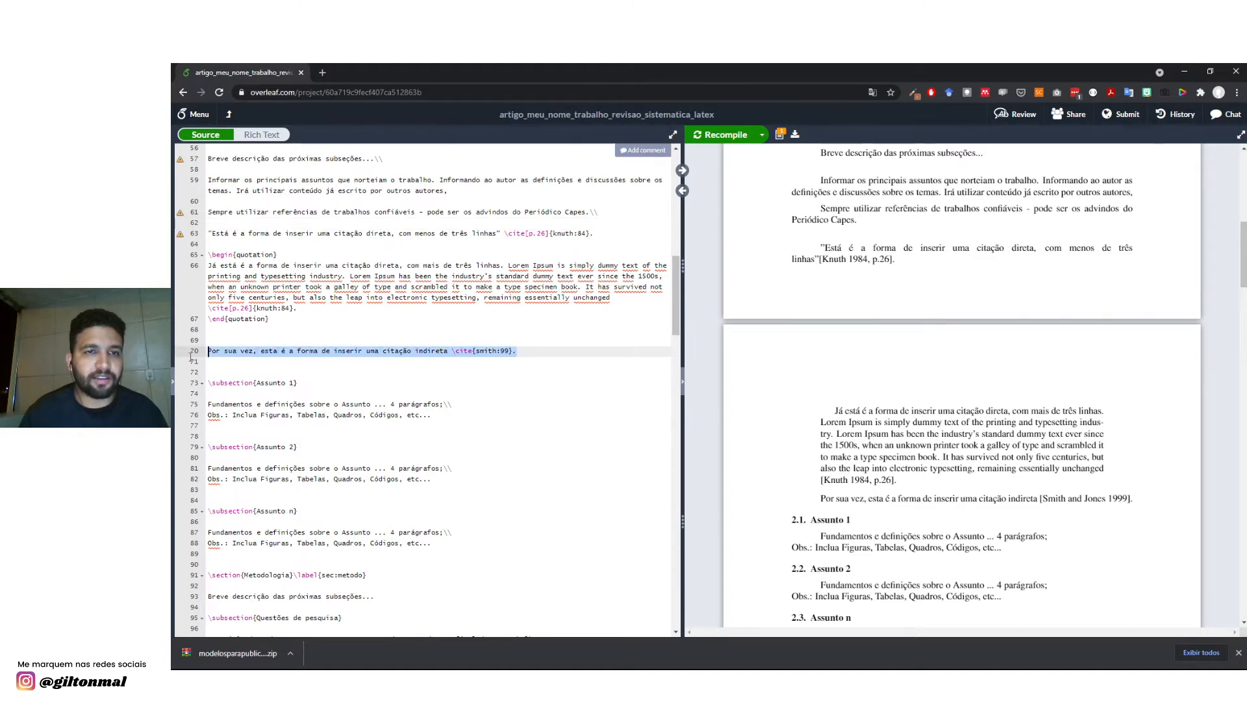
{"action": "left_click", "coordinate": [319, 324]}
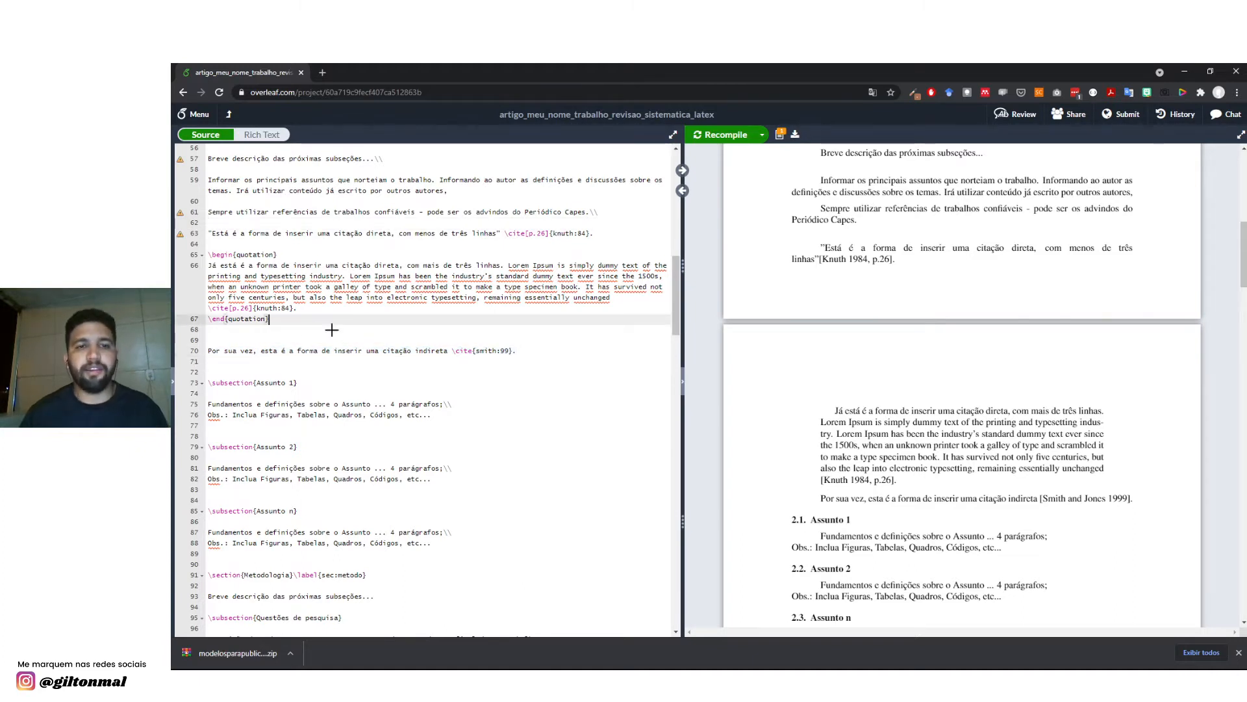
{"action": "key", "text": "alt+Tab"}
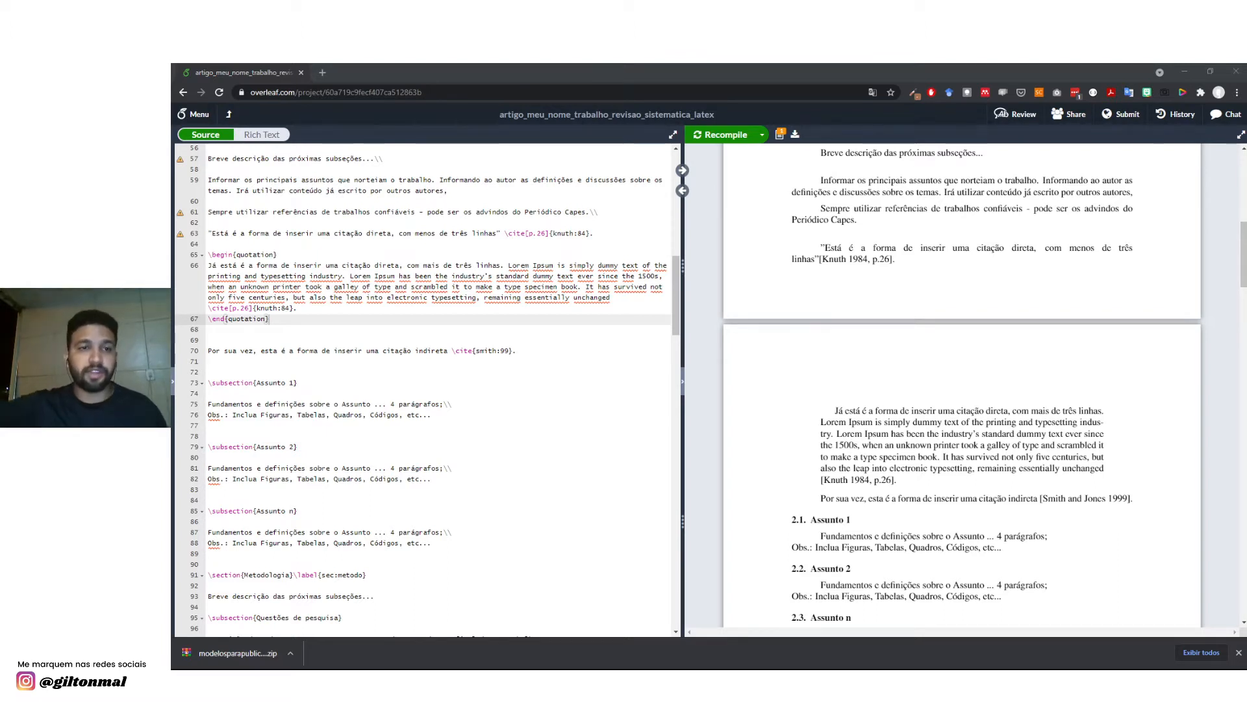
{"action": "key", "text": "alt+Tab"}
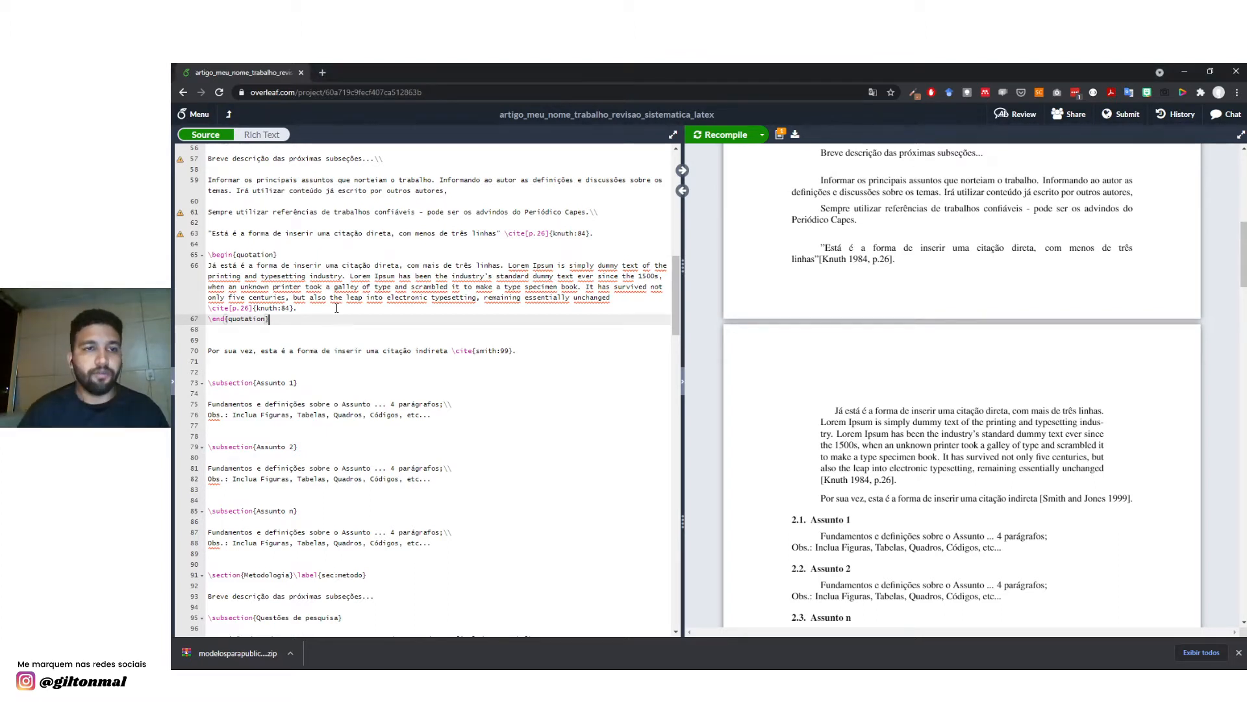
{"action": "scroll", "coordinate": [325, 318], "scroll_direction": "up", "scroll_amount": 1}
{"action": "scroll", "coordinate": [324, 318], "scroll_direction": "up", "scroll_amount": 1}
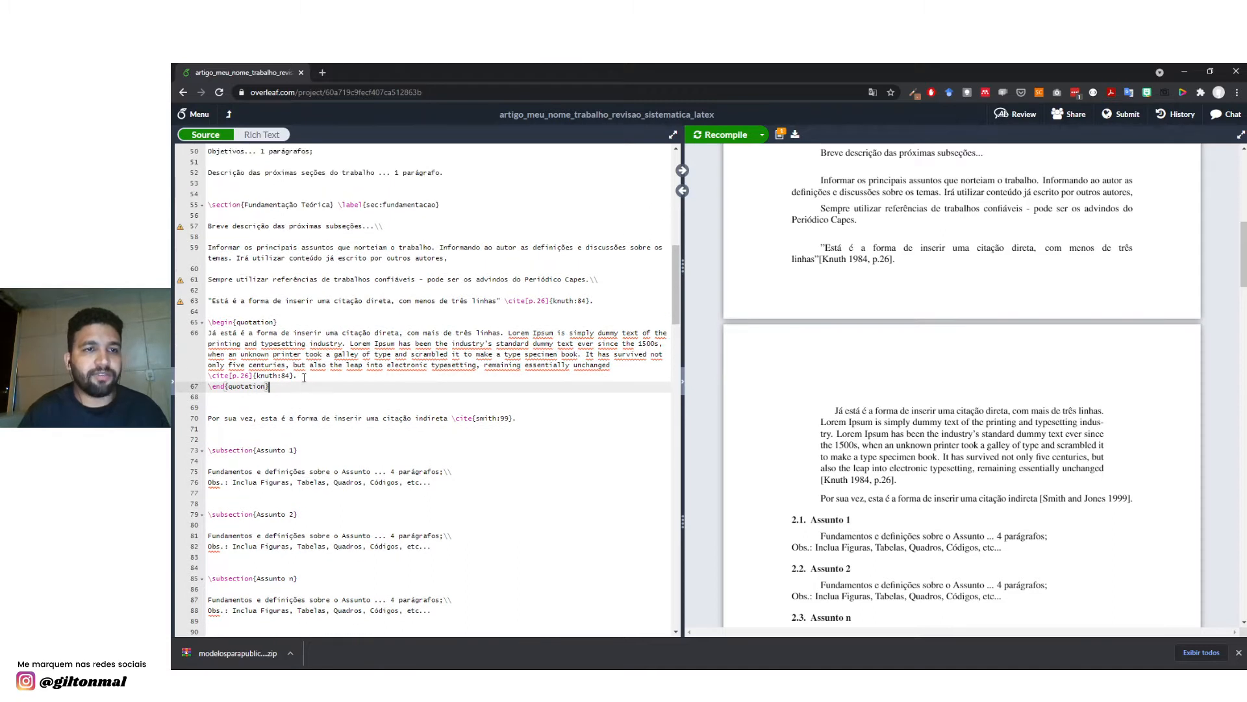
{"action": "key", "text": "alt+Tab"}
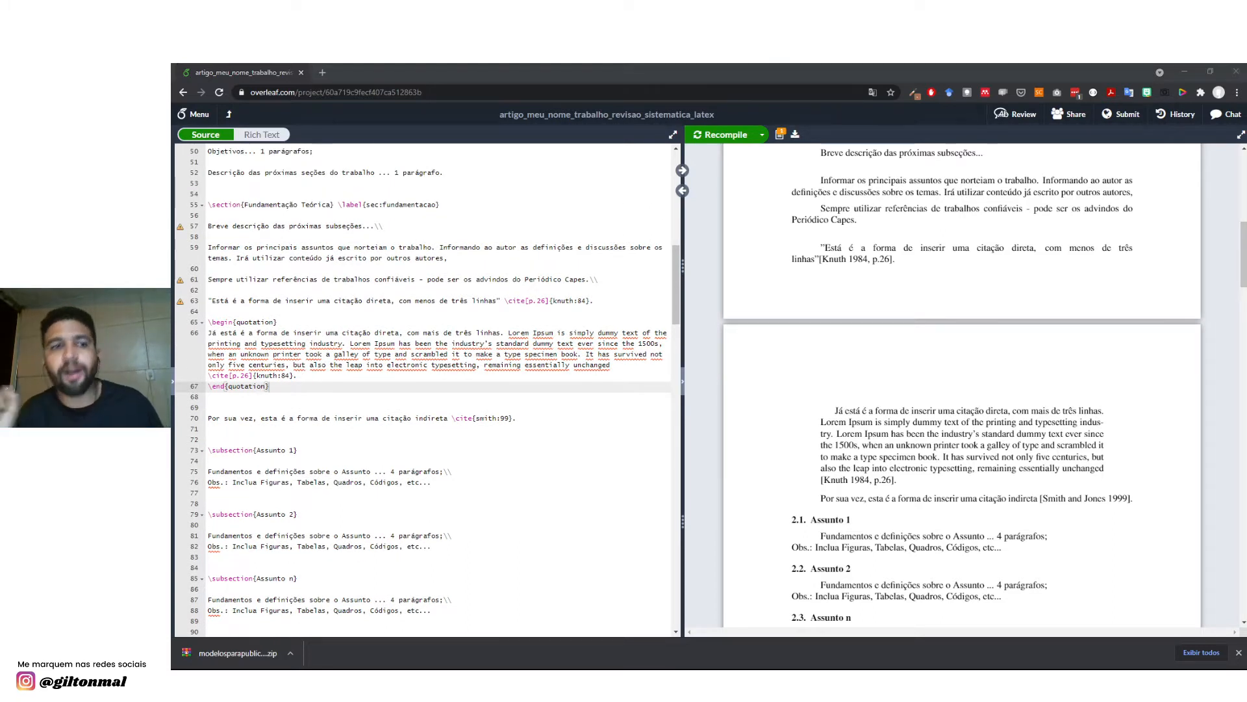
{"action": "key", "text": "alt+Tab"}
Find Google Acadêmico through a web search in a new browser tab and open its site.
{"action": "key", "text": "ctrl+t"}
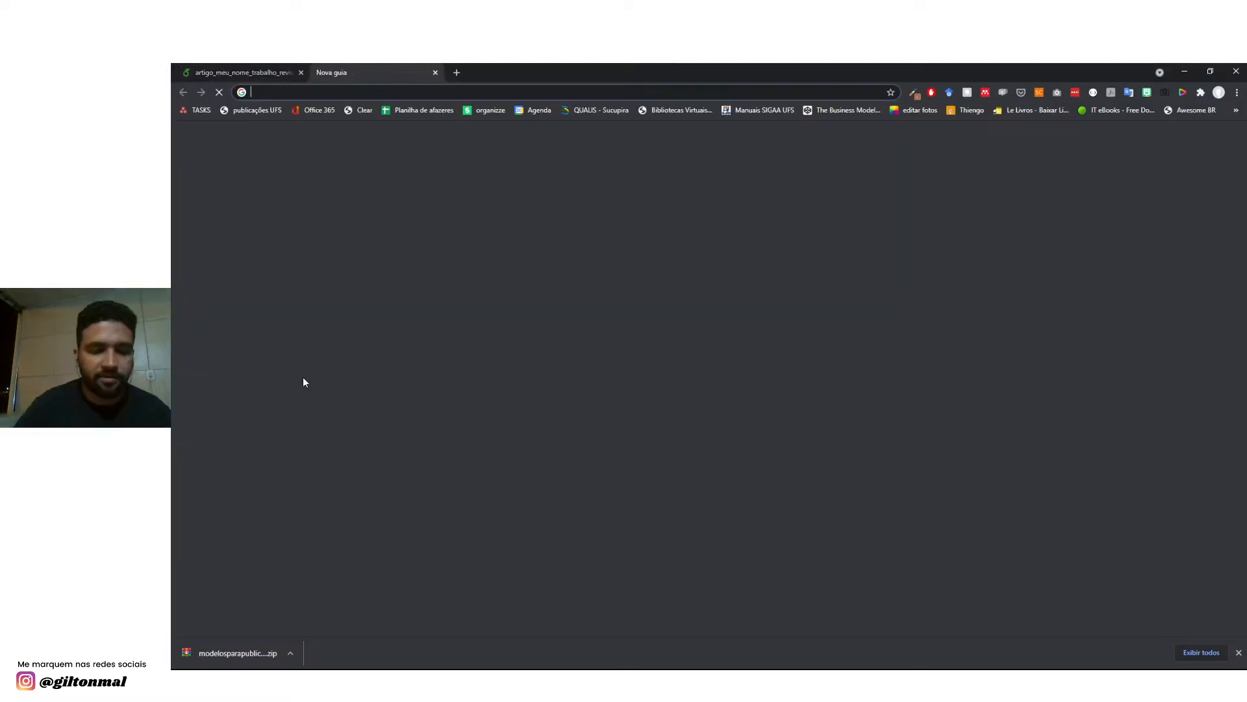
{"action": "type", "text": "gogole academico"}
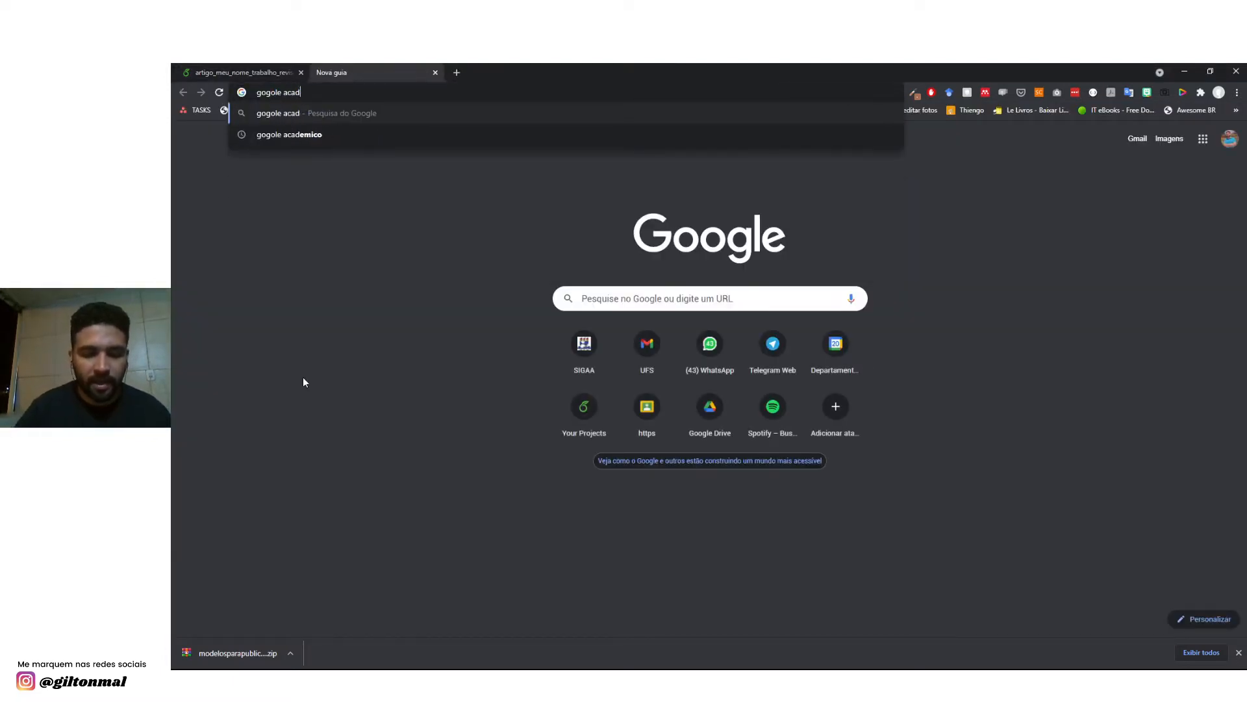
{"action": "key", "text": "Return"}
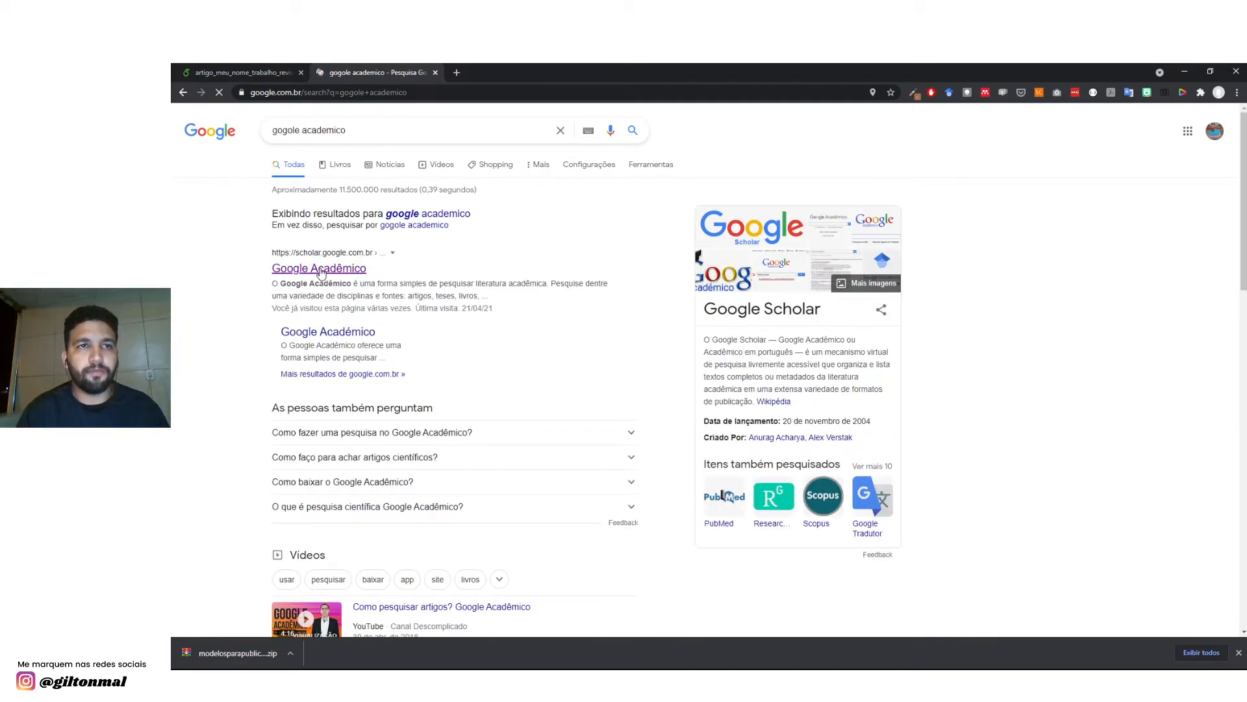
{"action": "left_click", "coordinate": [321, 272]}
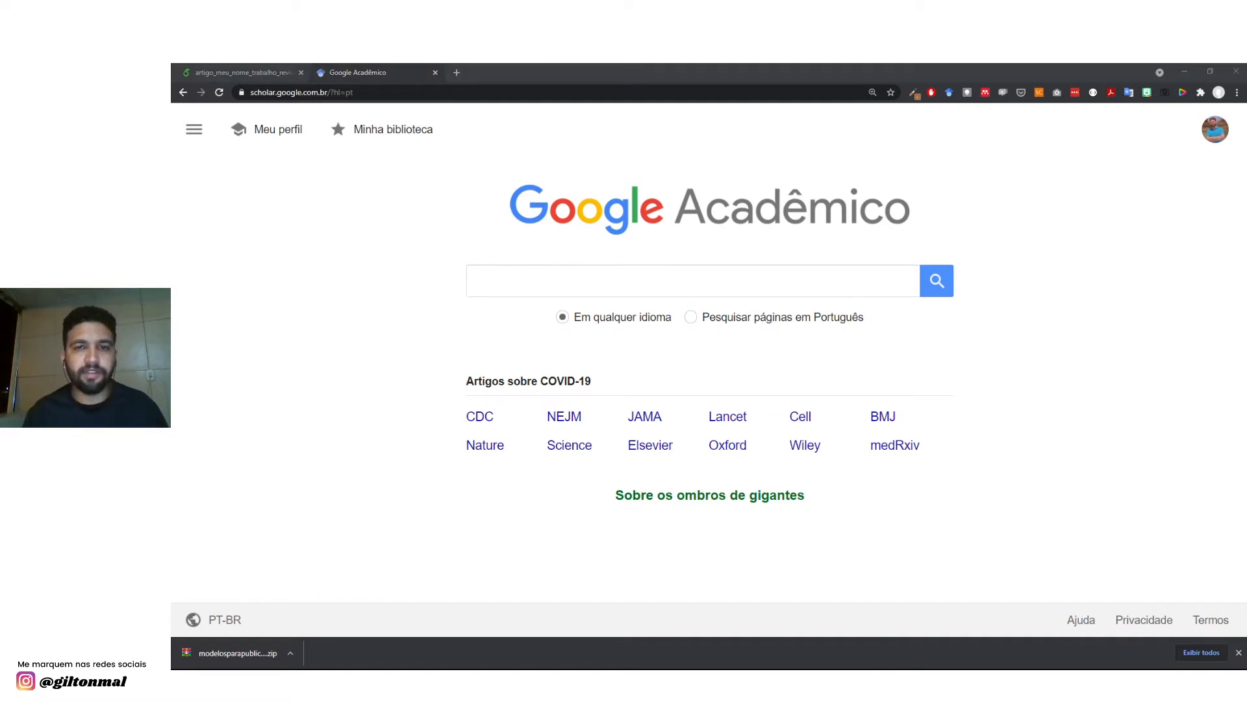
Search Google Acadêmico for "design thinking brasil" using the earlier search suggestion.
{"action": "left_click", "coordinate": [585, 280]}
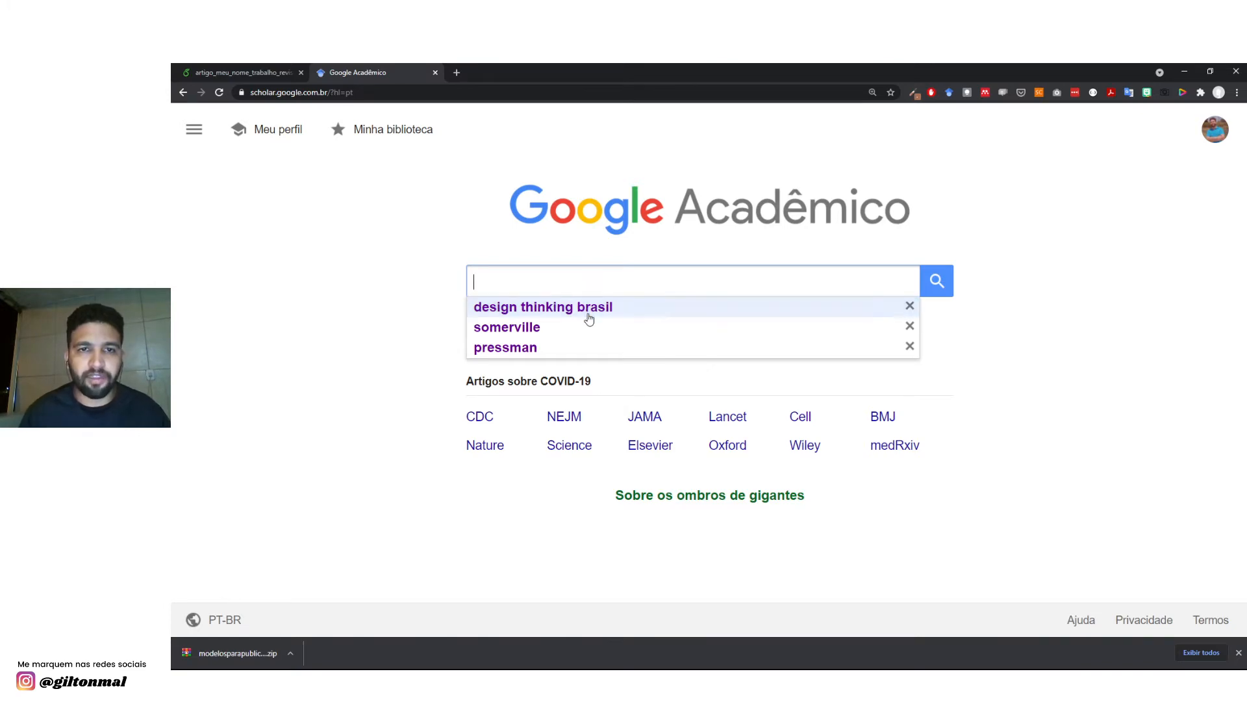
{"action": "left_click", "coordinate": [587, 311]}
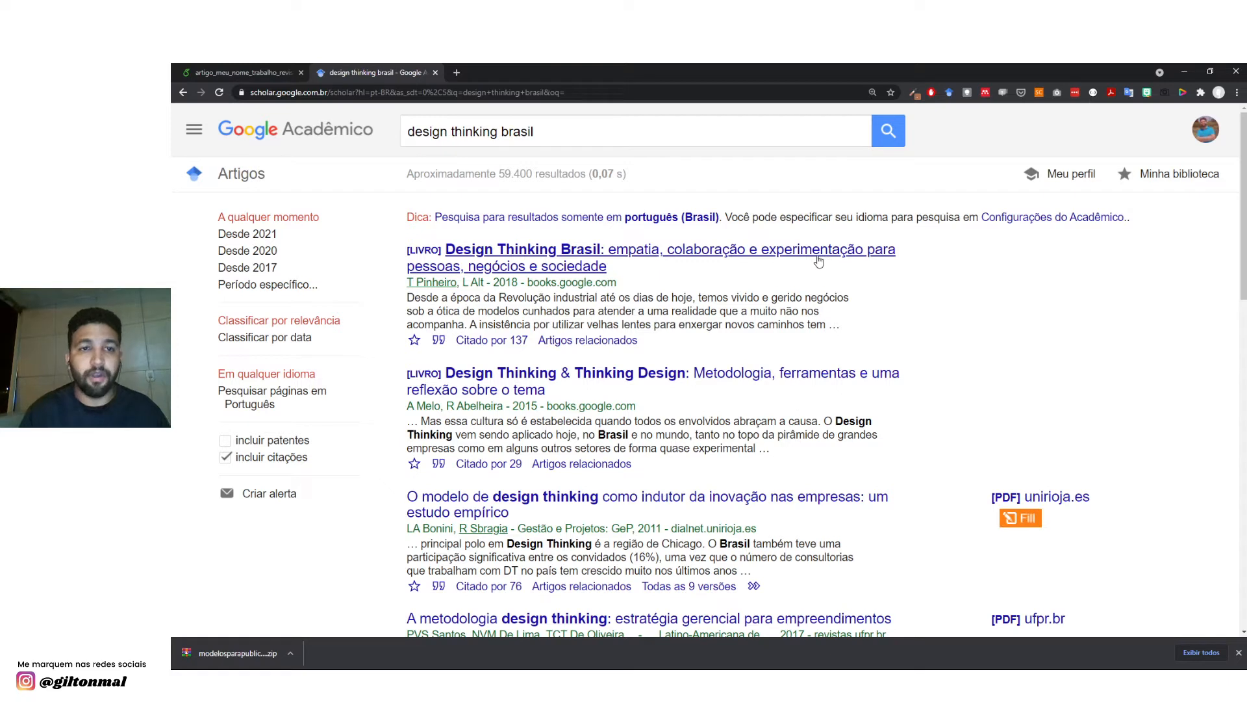
{"action": "key", "text": "alt+Tab"}
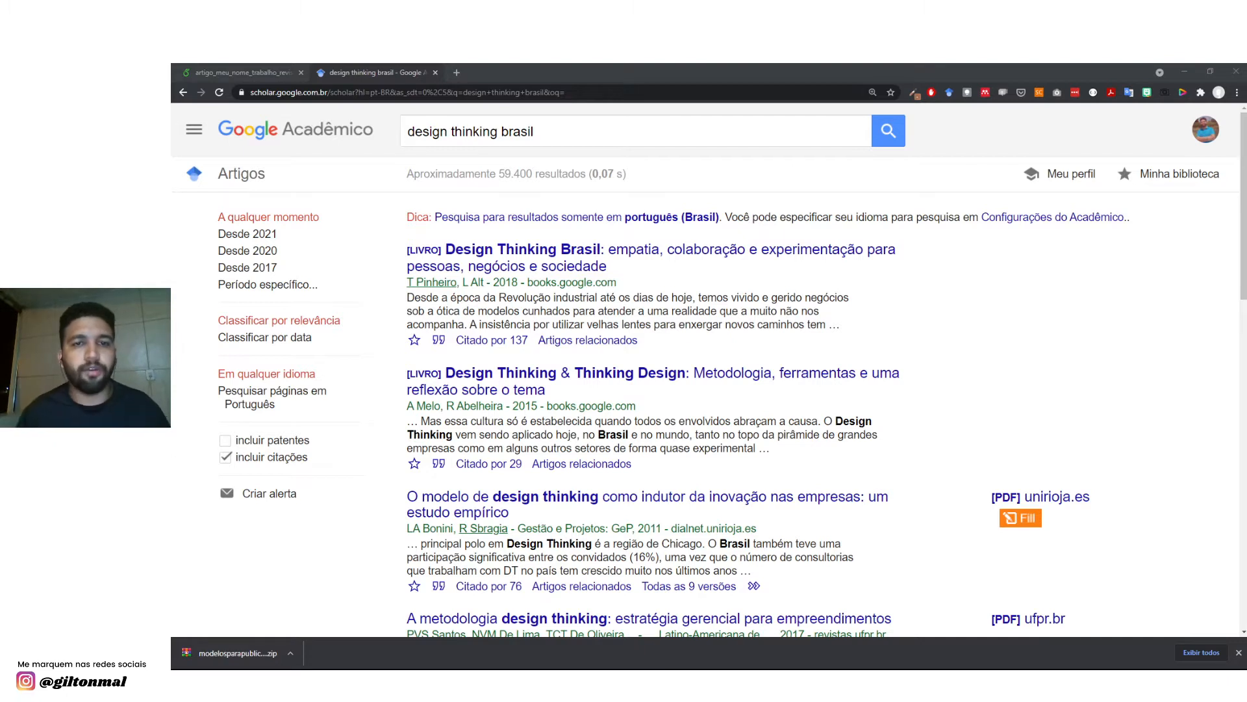
{"action": "key", "text": "alt+Tab"}
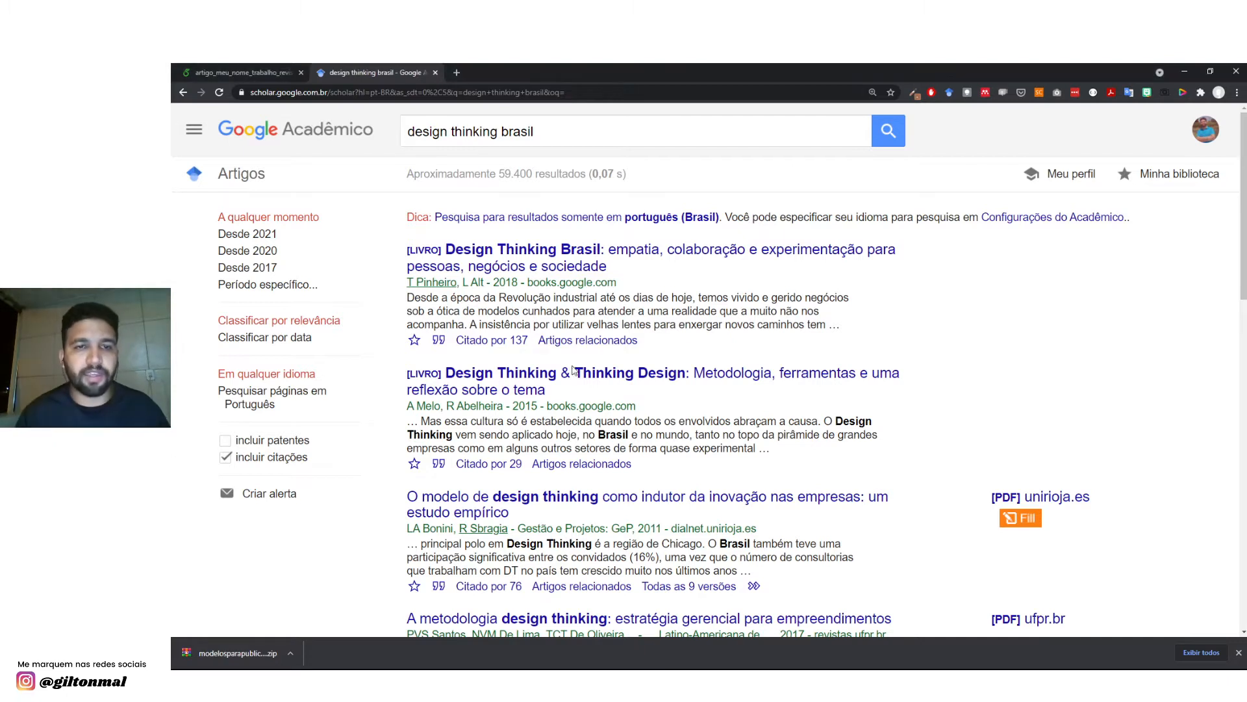
Show the citation formats of the first result, the book Design Thinking Brasil, and open its BibTeX entry.
{"action": "left_click", "coordinate": [439, 344]}
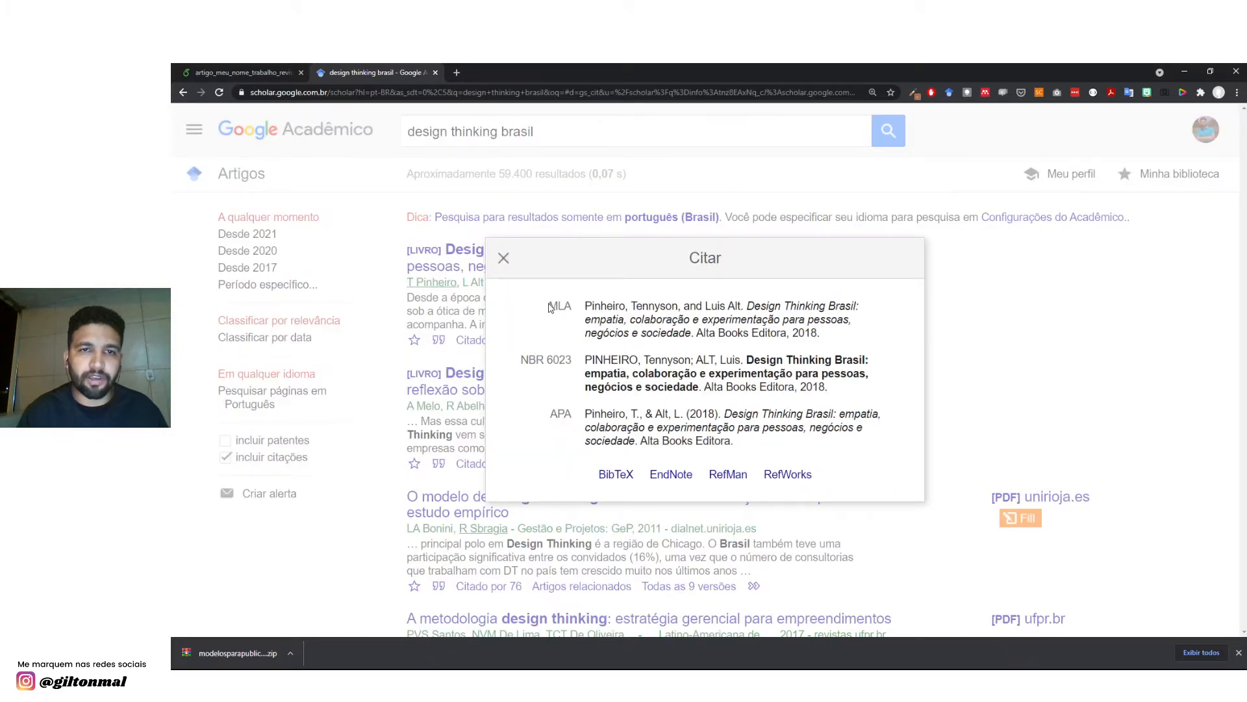
{"action": "left_click", "coordinate": [571, 312]}
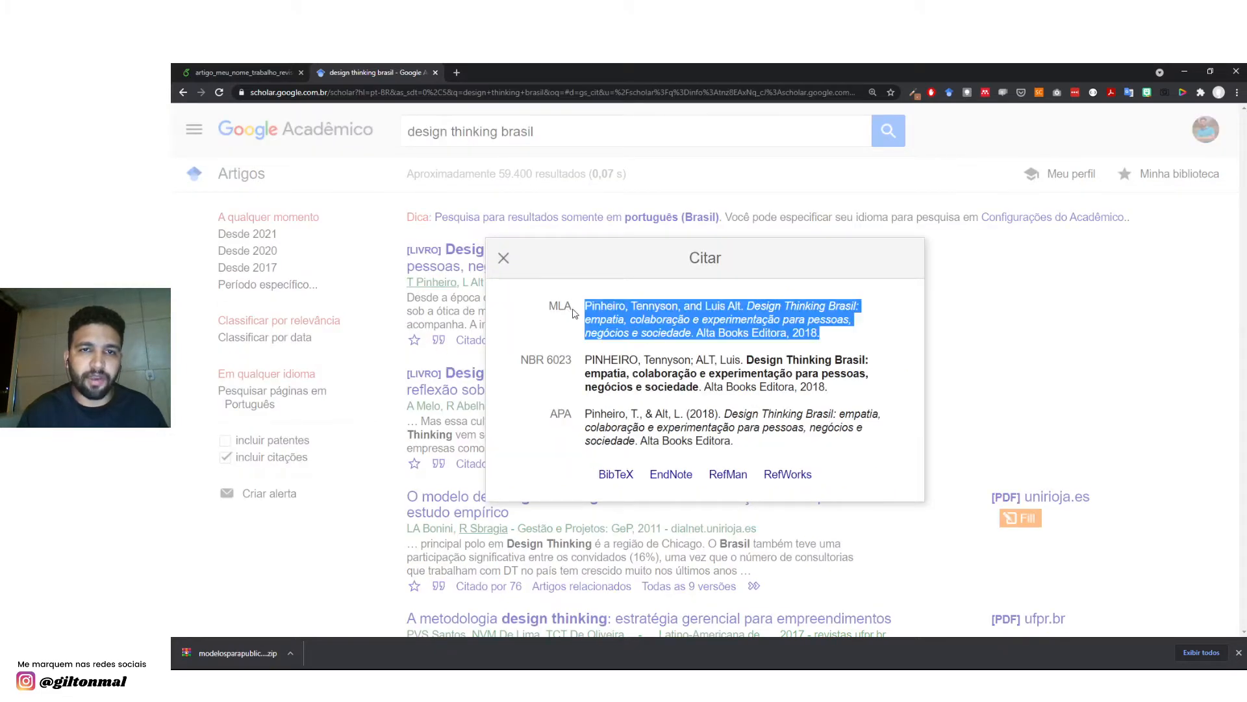
{"action": "left_click", "coordinate": [539, 365]}
{"action": "left_click", "coordinate": [587, 359]}
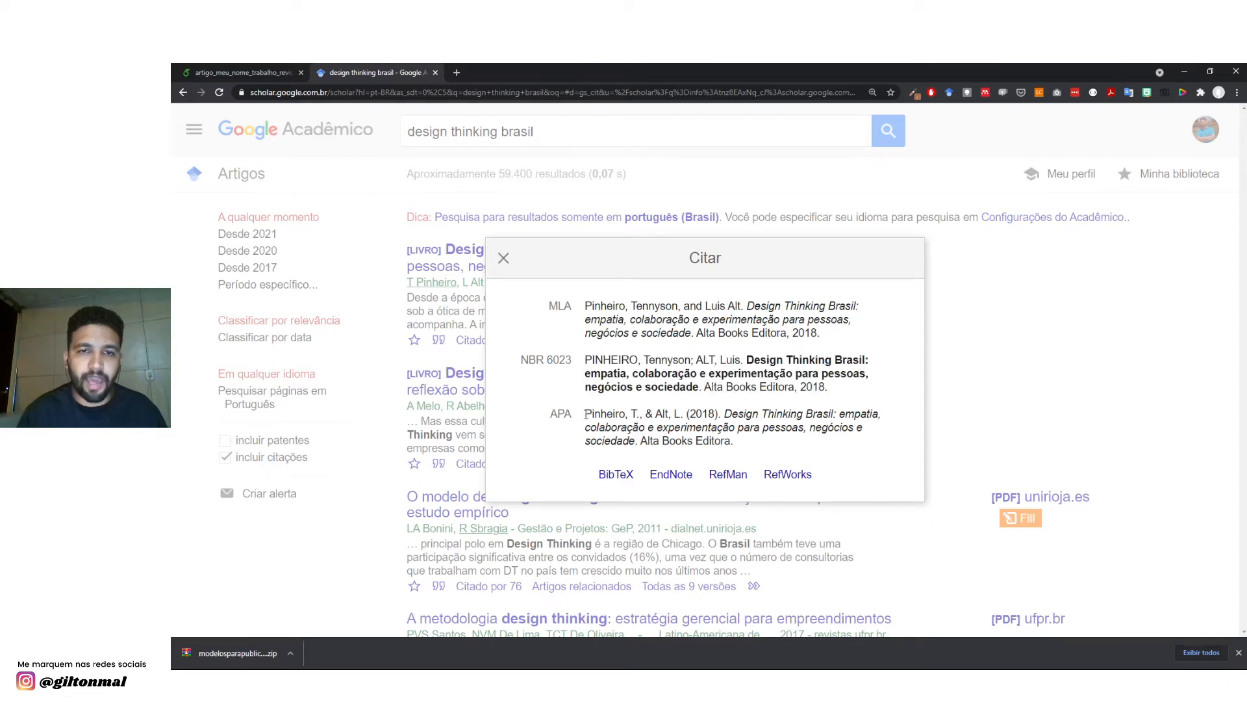
{"action": "left_click", "coordinate": [612, 478]}
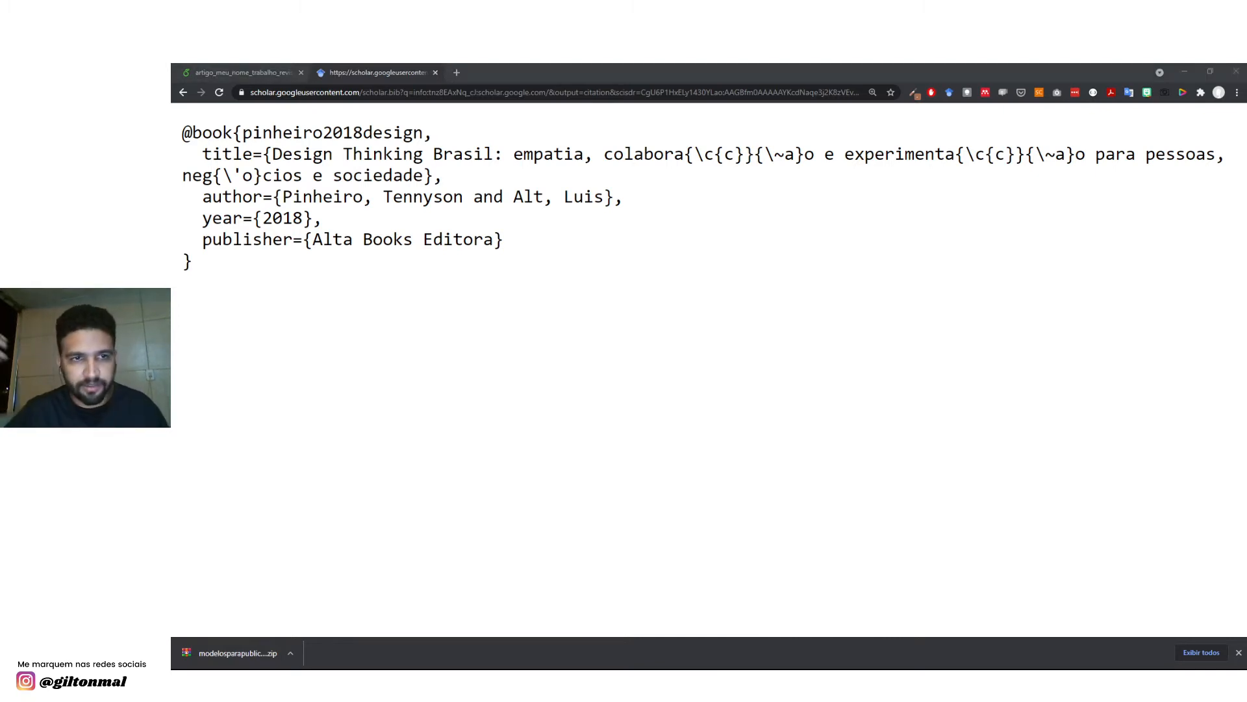
{"action": "left_click", "coordinate": [196, 122]}
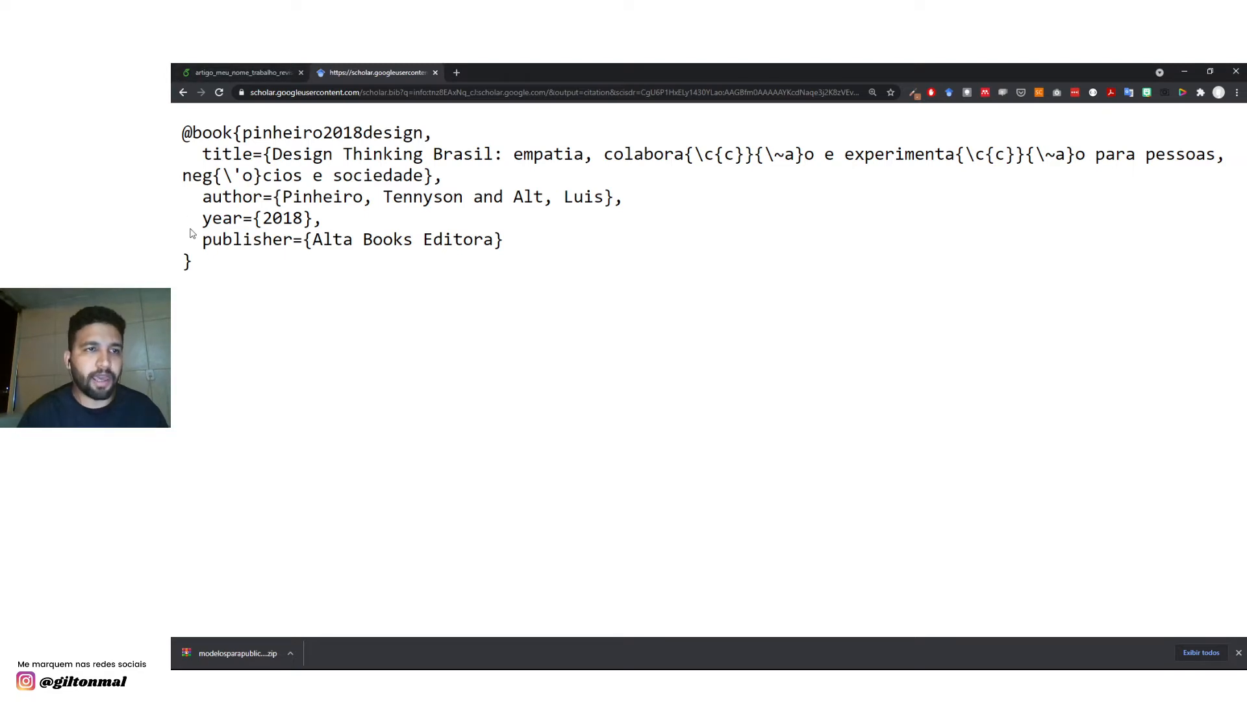
{"action": "left_click_drag", "start_coordinate": [192, 263], "coordinate": [181, 175]}
{"action": "left_click", "coordinate": [176, 125]}
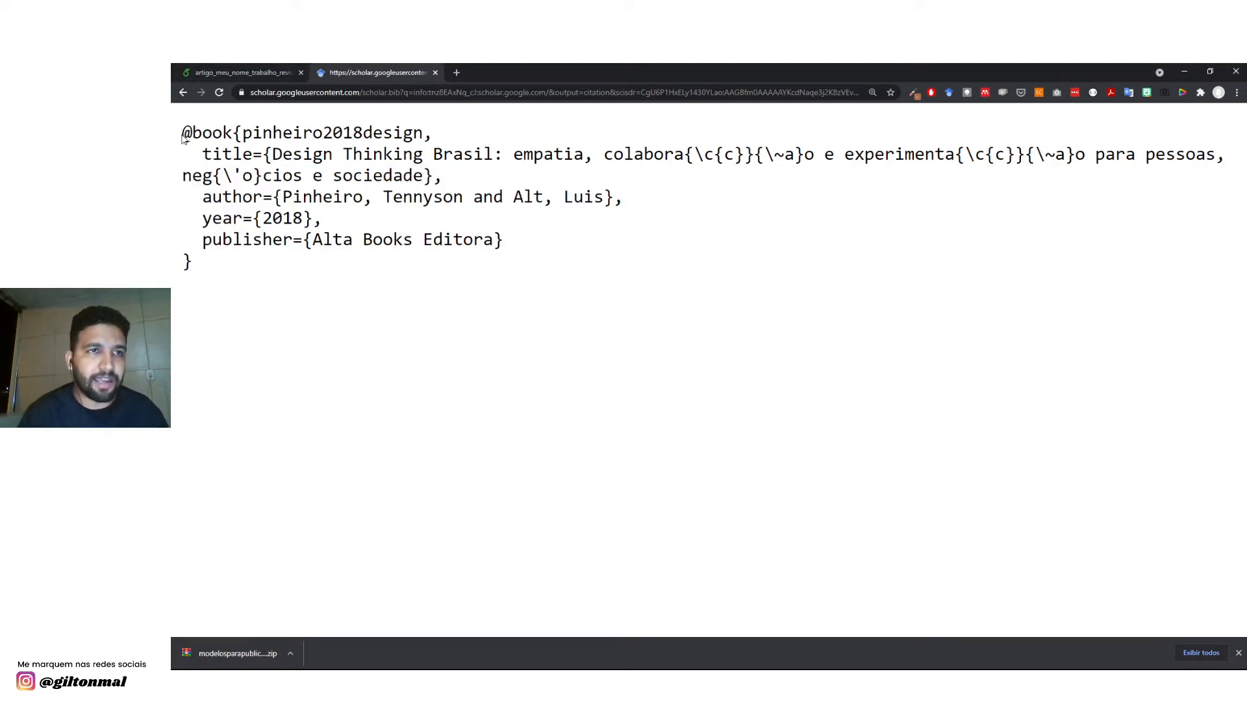
{"action": "left_click_drag", "start_coordinate": [185, 133], "coordinate": [195, 267]}
{"action": "key", "text": "ctrl+c"}
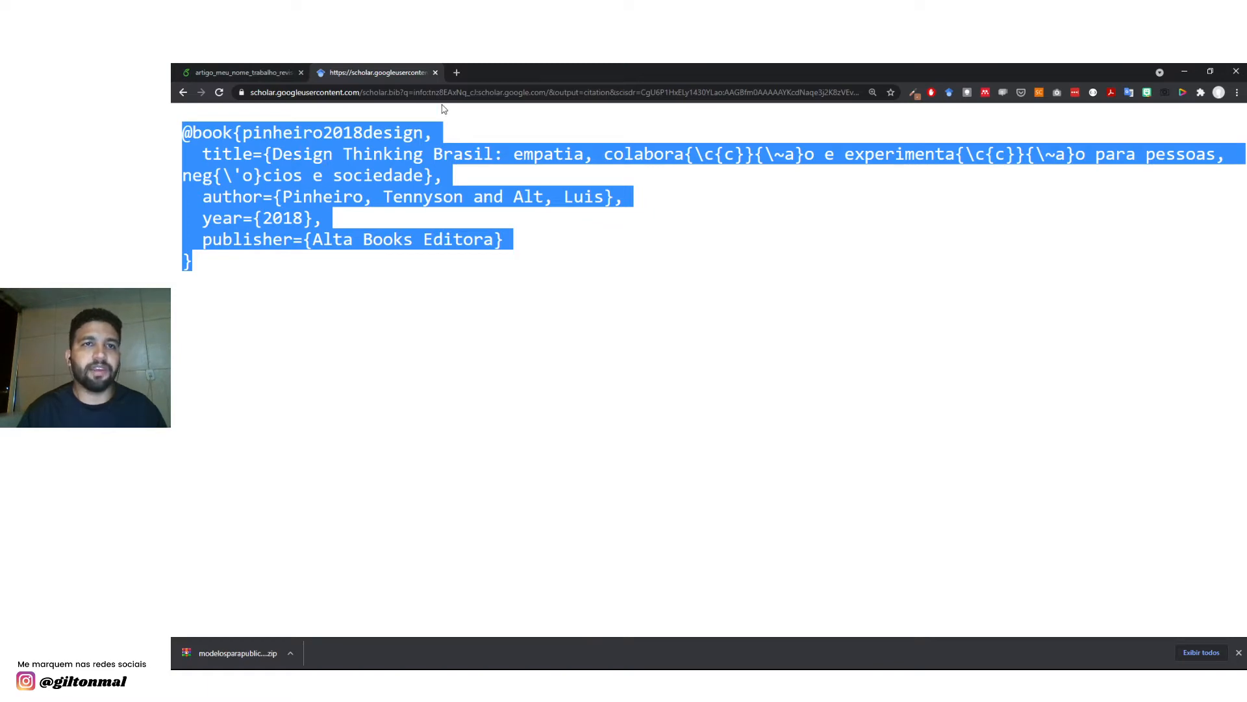
Return to the Overleaf project and show the file tree beside the source and the PDF preview.
{"action": "left_click", "coordinate": [273, 72]}
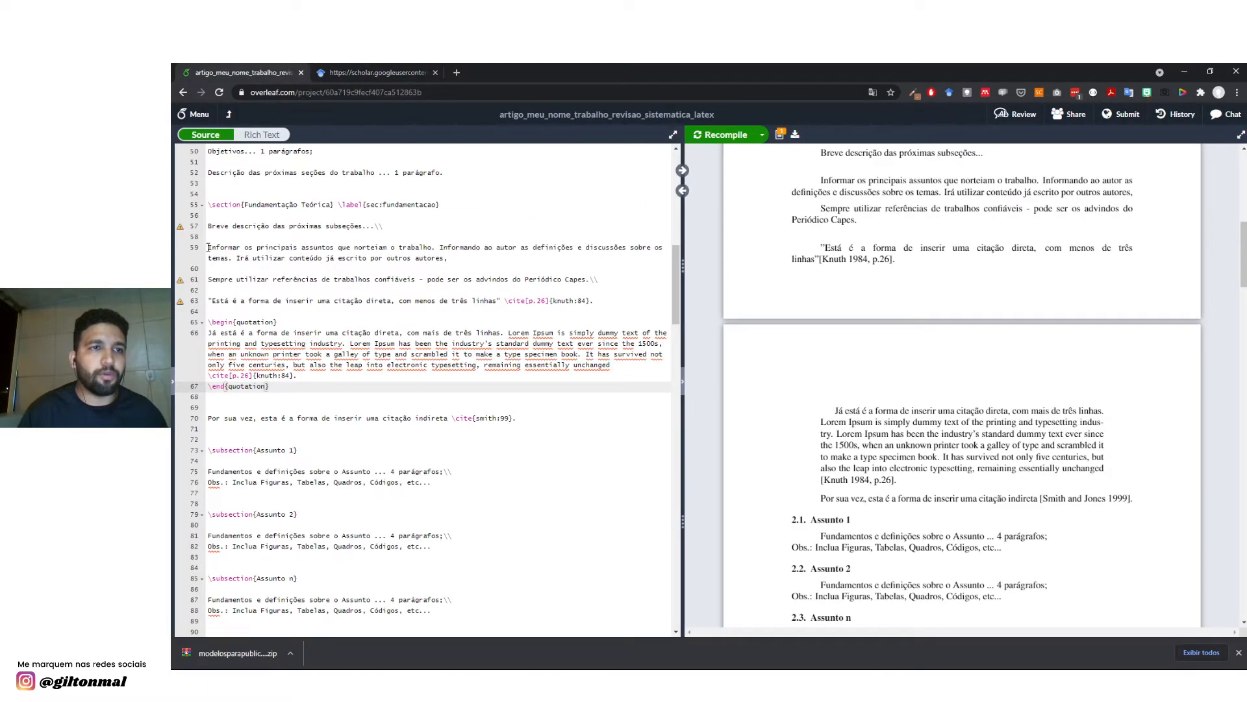
{"action": "left_click", "coordinate": [173, 385]}
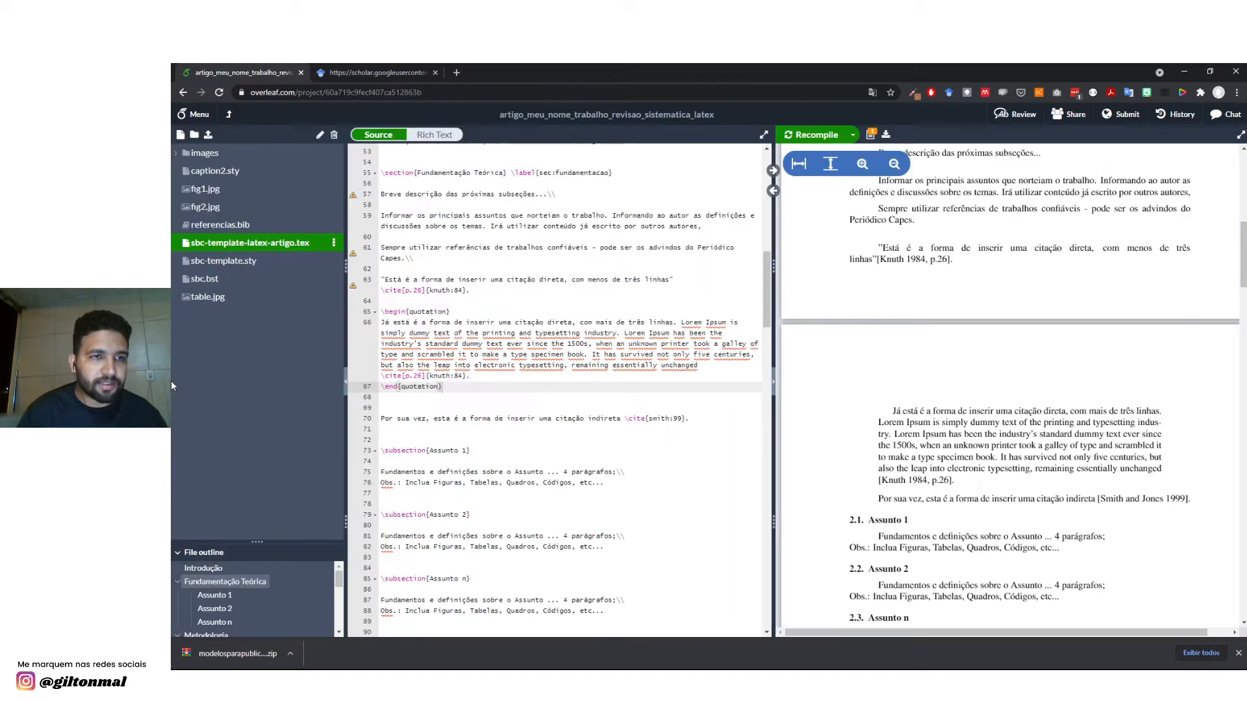
{"action": "left_click", "coordinate": [340, 384]}
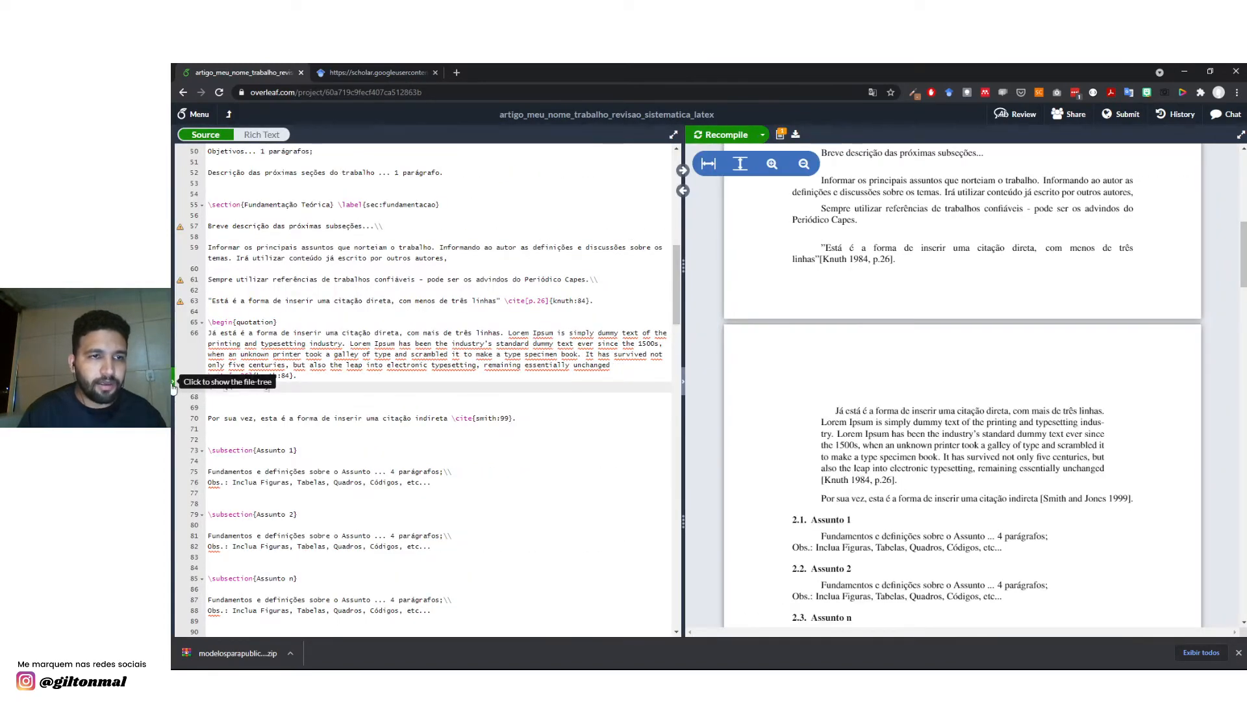
{"action": "left_click", "coordinate": [173, 385]}
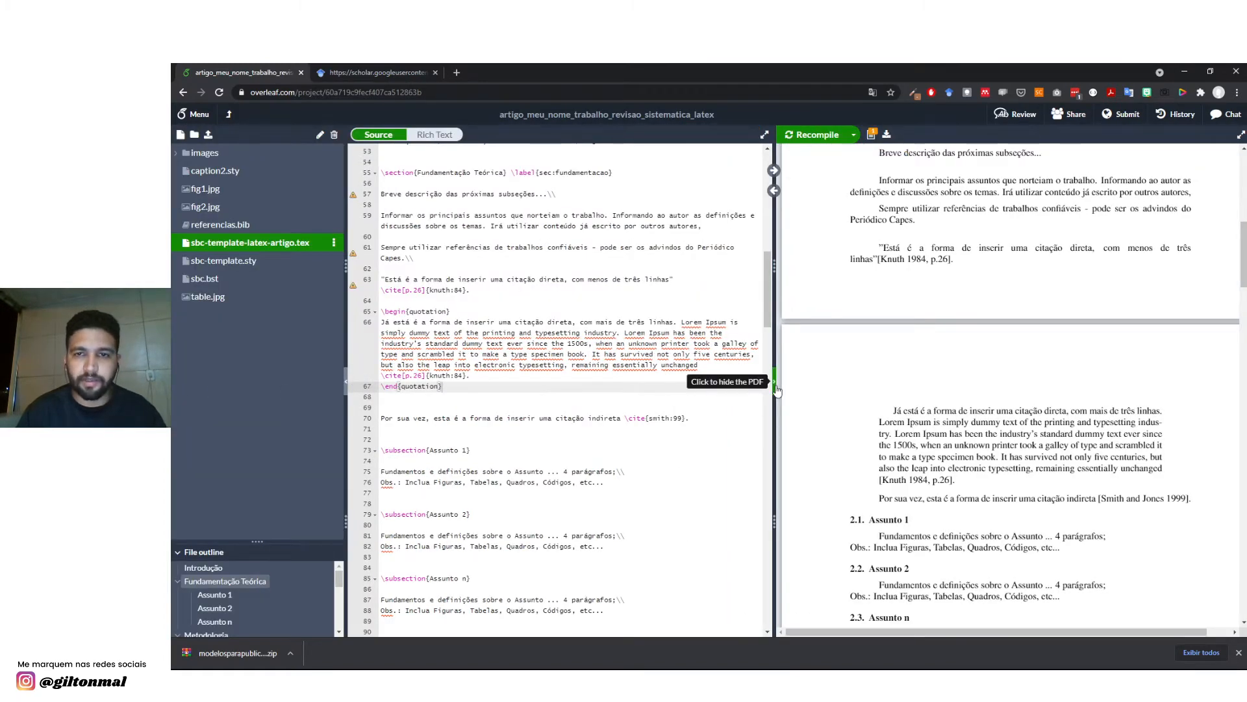
{"action": "left_click", "coordinate": [775, 388]}
{"action": "left_click", "coordinate": [1242, 383]}
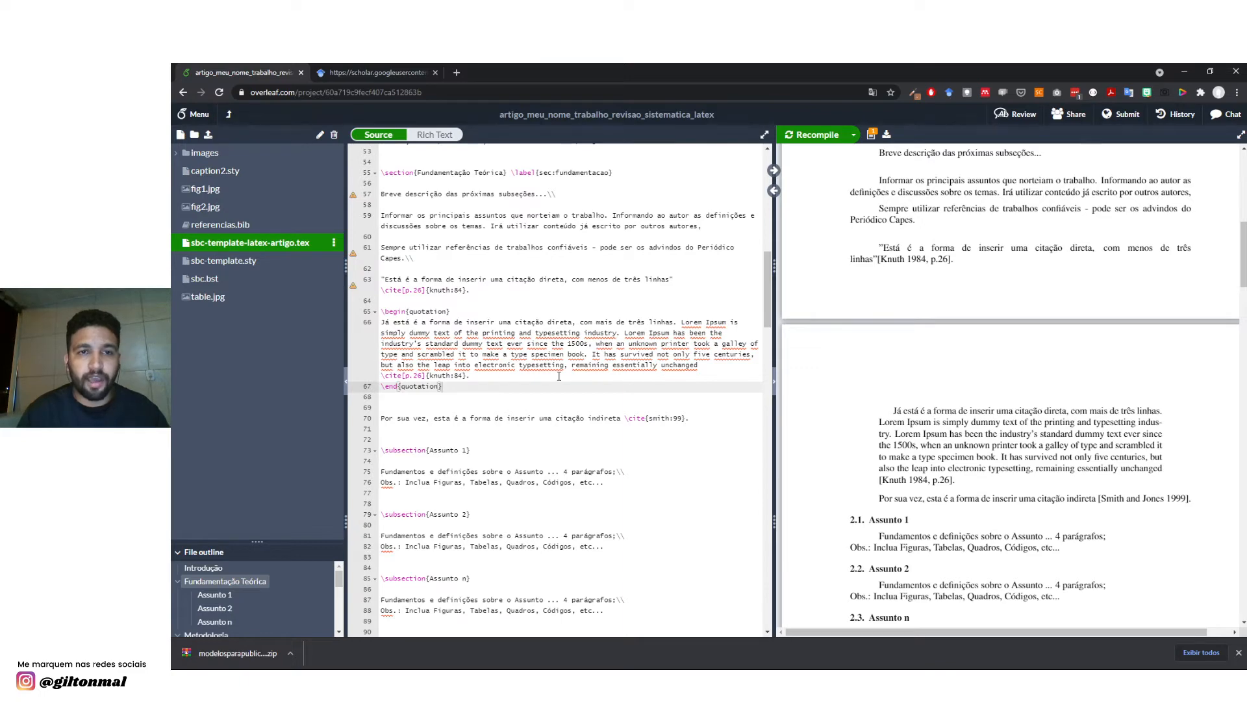
Highlight the quotation block of the long direct citation and compare the short direct citation in the PDF preview.
{"action": "left_click_drag", "start_coordinate": [442, 386], "coordinate": [385, 312]}
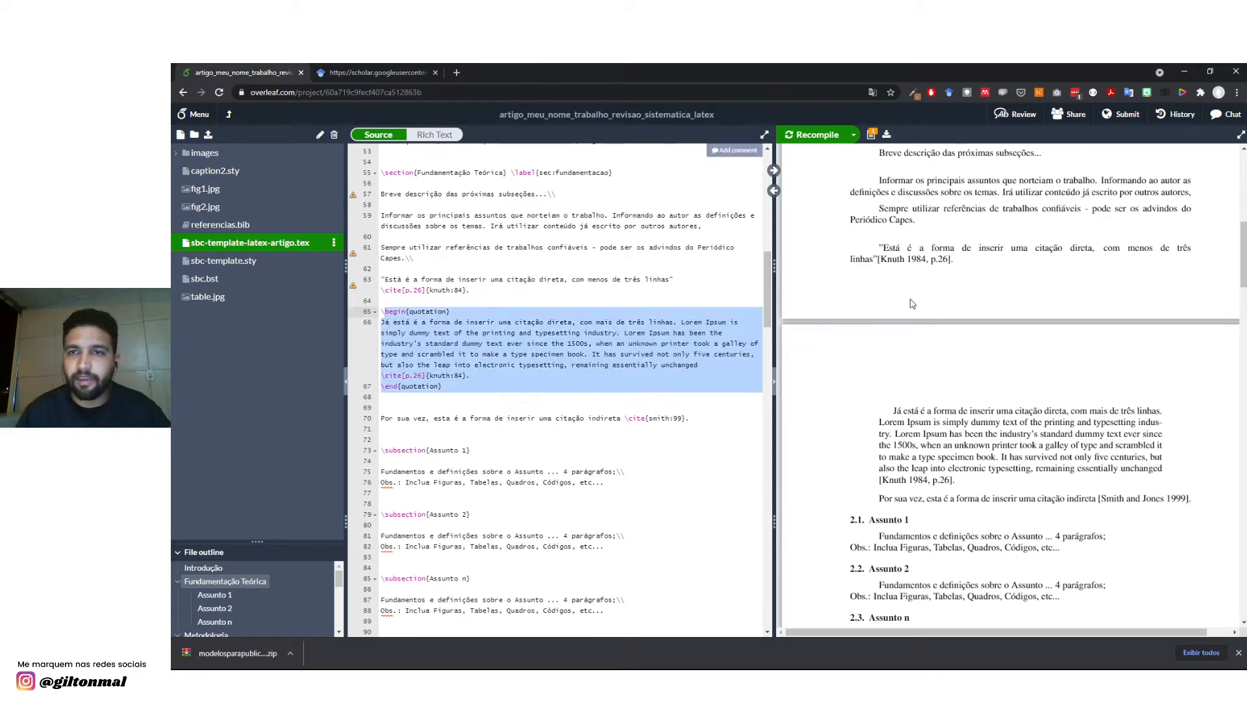
{"action": "scroll", "coordinate": [921, 358], "scroll_direction": "up", "scroll_amount": 5}
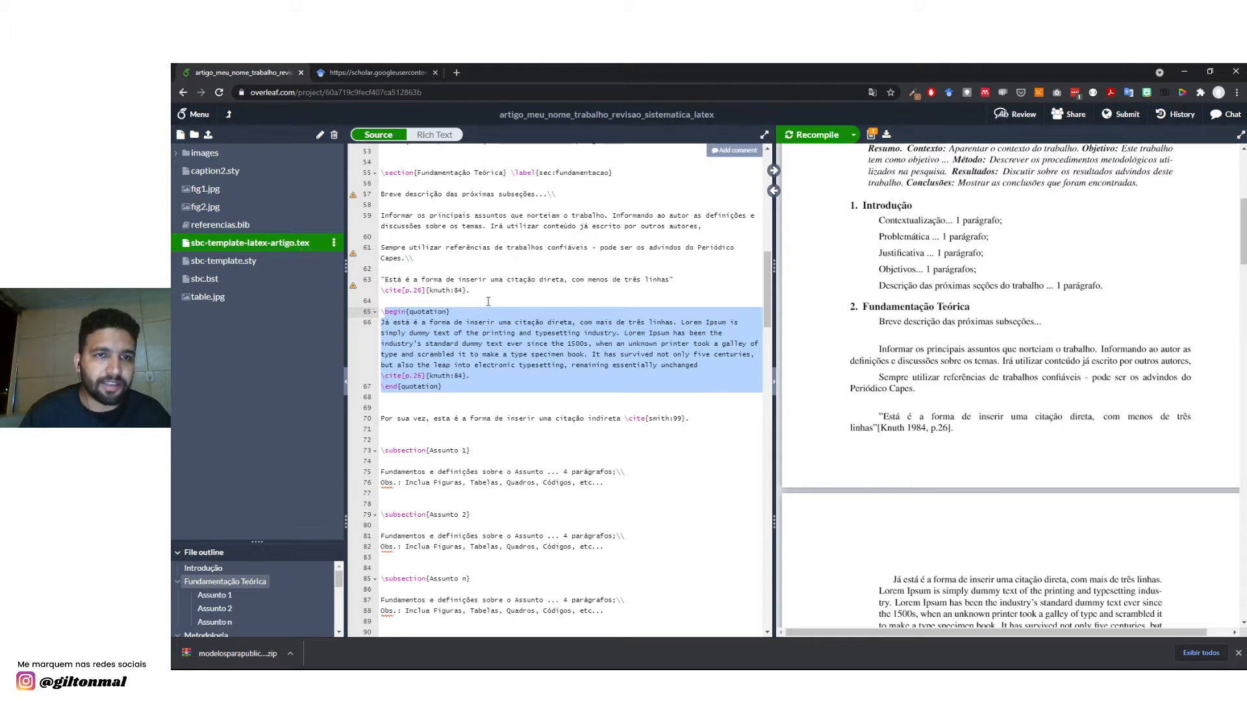
{"action": "key", "text": "Up"}
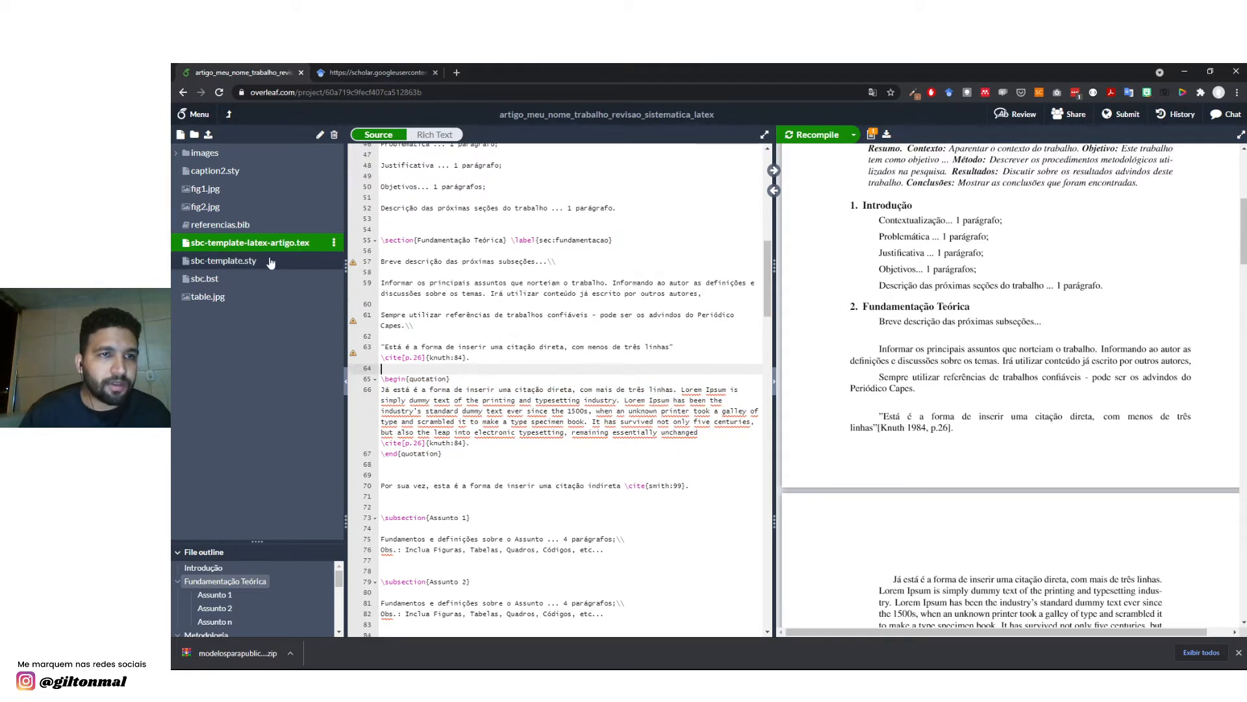
{"action": "left_click", "coordinate": [232, 229]}
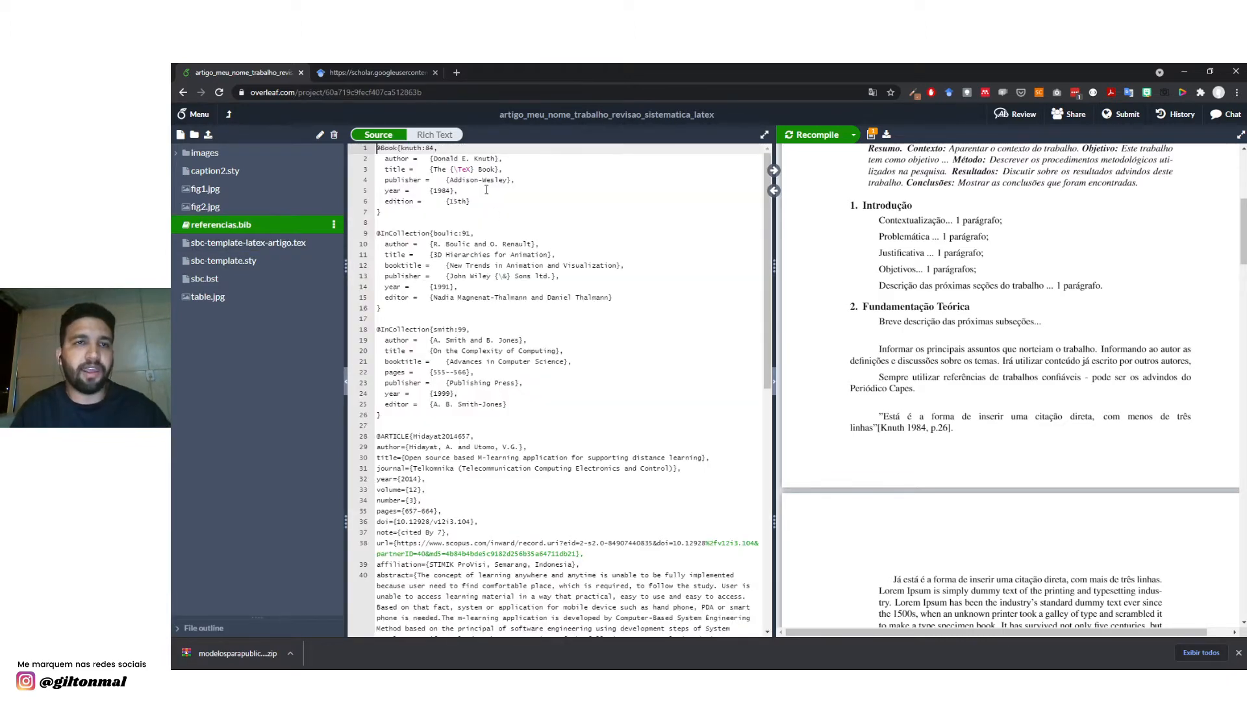
{"action": "scroll", "coordinate": [486, 201], "scroll_direction": "down", "scroll_amount": 10}
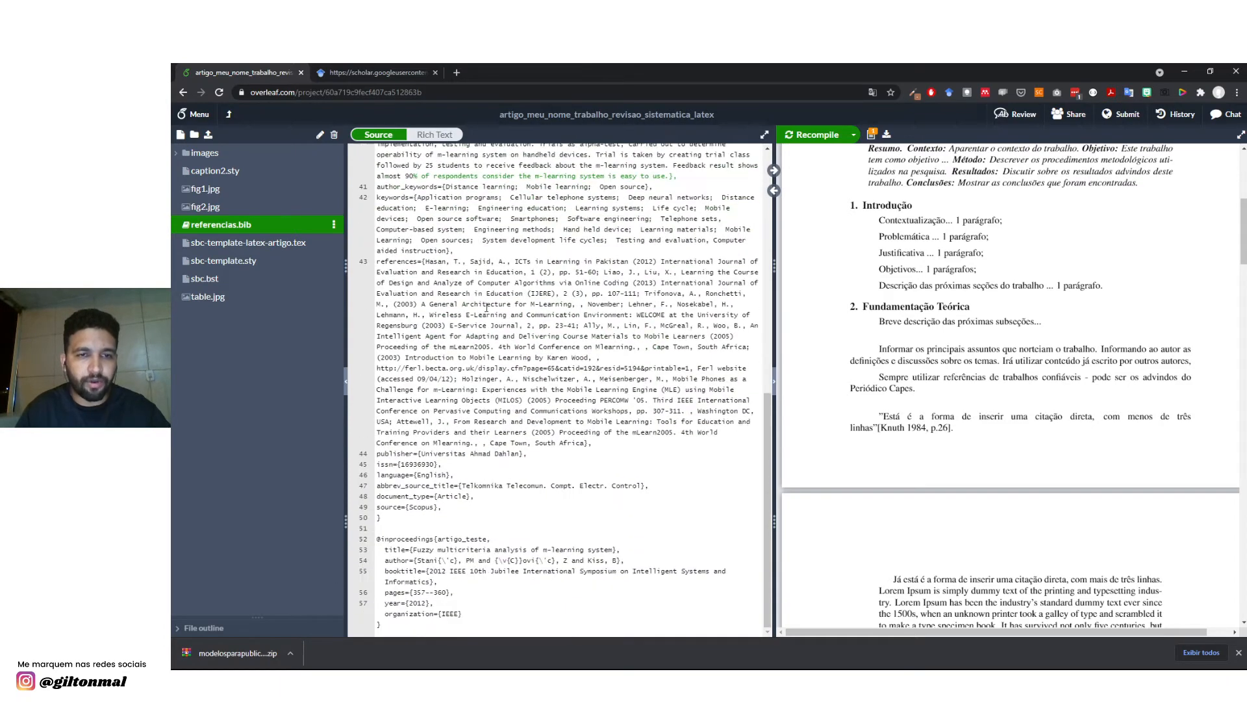
{"action": "scroll", "coordinate": [487, 309], "scroll_direction": "down", "scroll_amount": 5}
{"action": "left_click", "coordinate": [382, 291]}
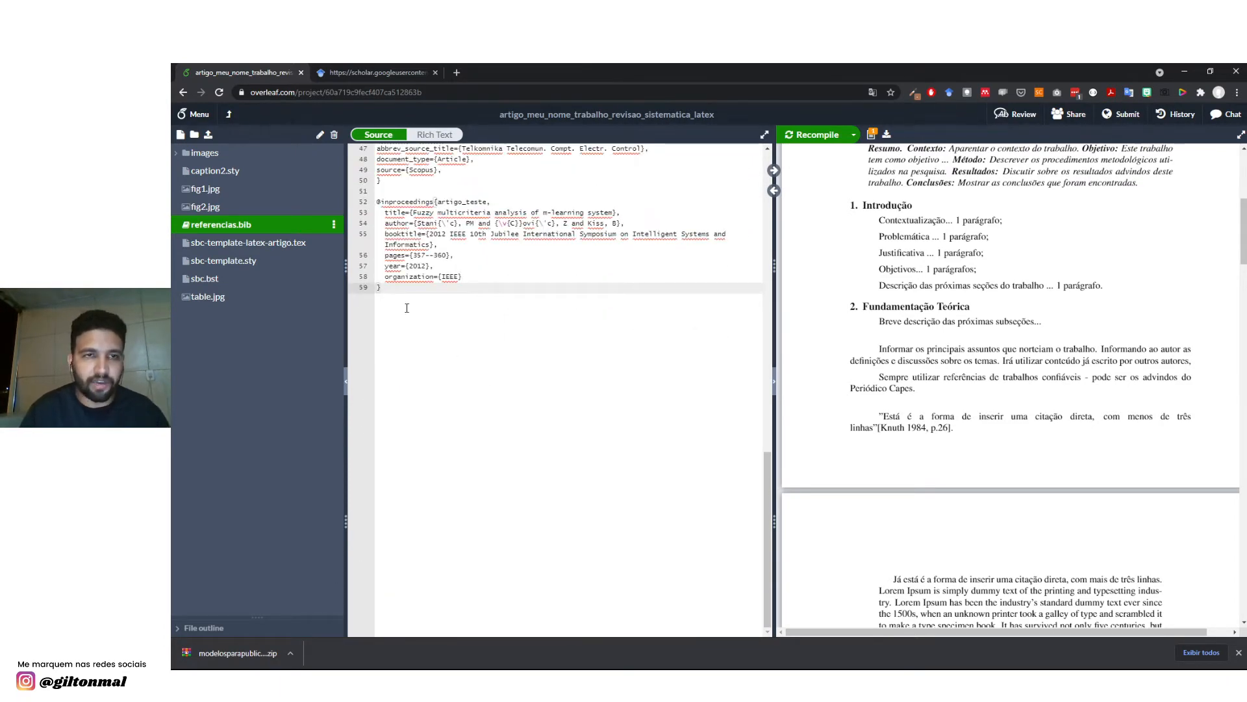
{"action": "key", "text": "Return"}
{"action": "key", "text": "Return"}
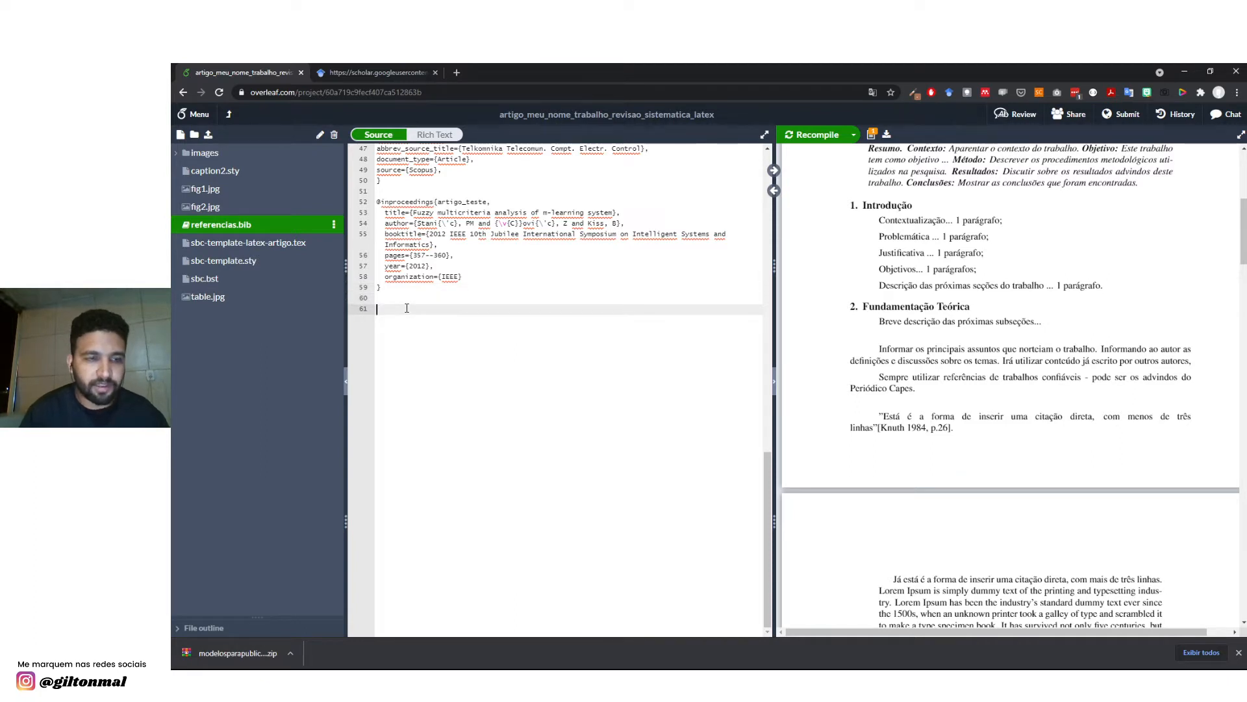
{"action": "key", "text": "ctrl+v"}
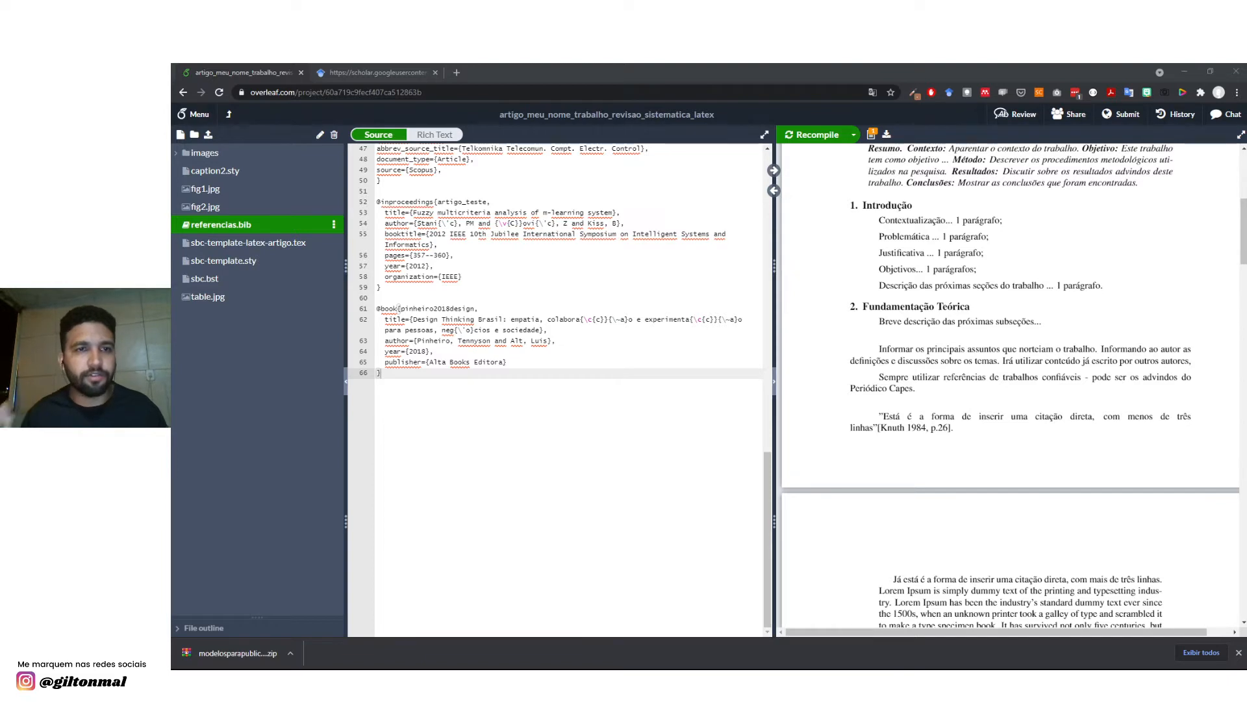
{"action": "left_click", "coordinate": [389, 308]}
{"action": "left_click_drag", "start_coordinate": [401, 308], "coordinate": [468, 307]}
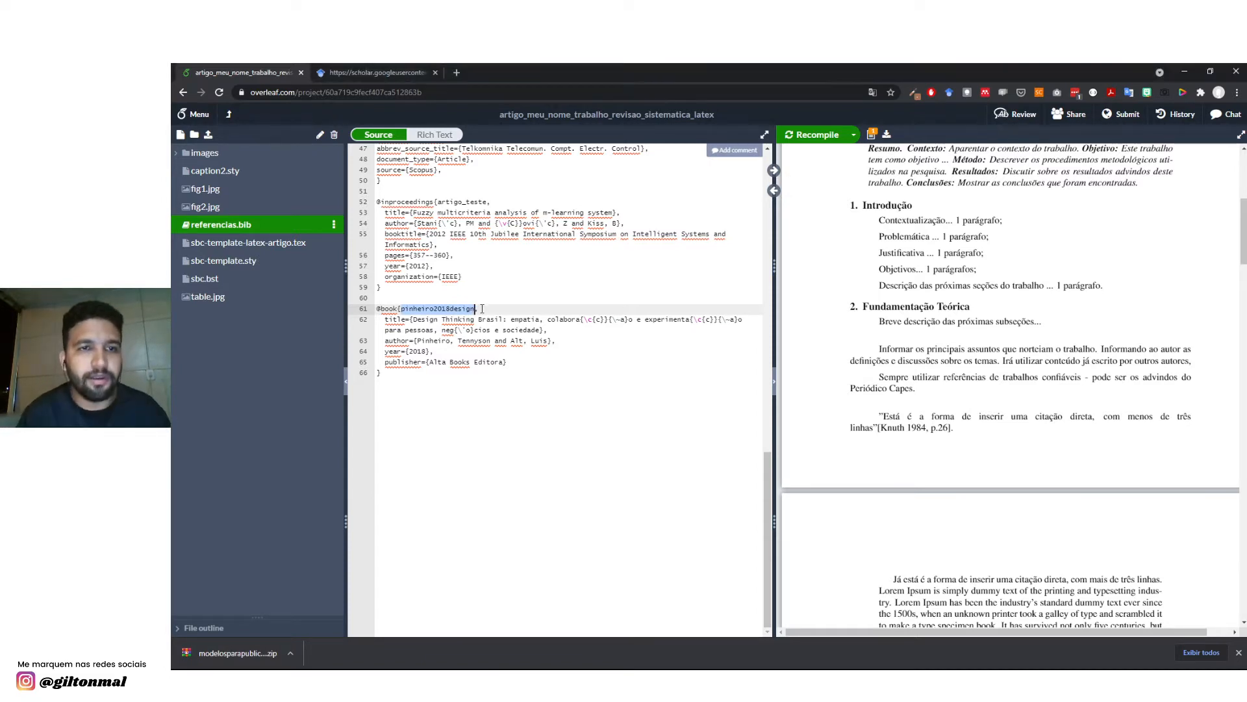
{"action": "left_click", "coordinate": [487, 305]}
{"action": "left_click_drag", "start_coordinate": [402, 308], "coordinate": [476, 308]}
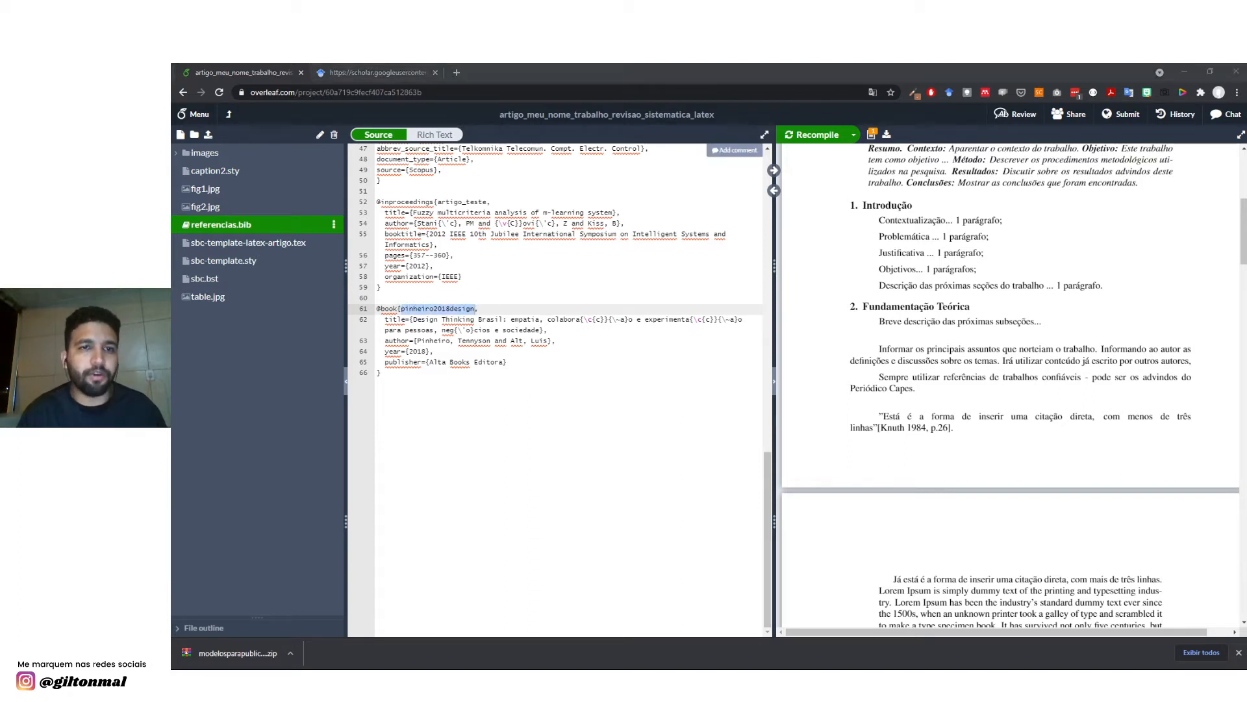
{"action": "key", "text": "alt+Tab"}
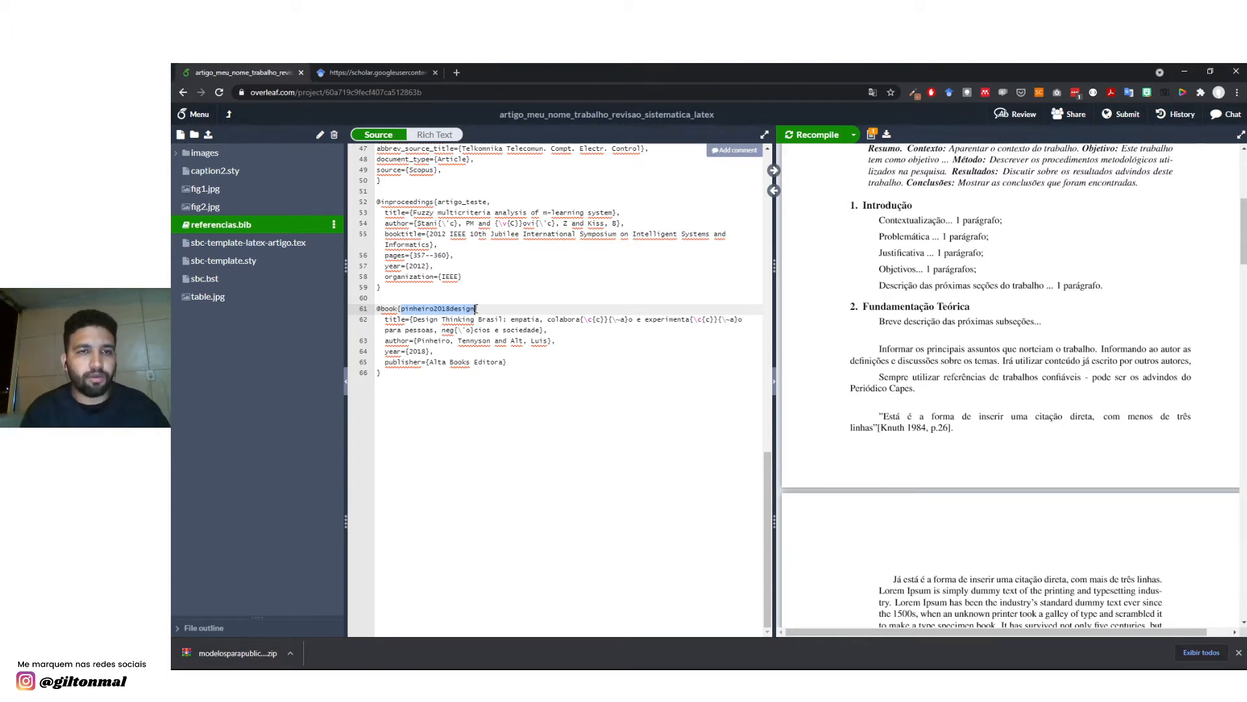
{"action": "key", "text": "alt+Tab"}
{"action": "key", "text": "alt+Tab"}
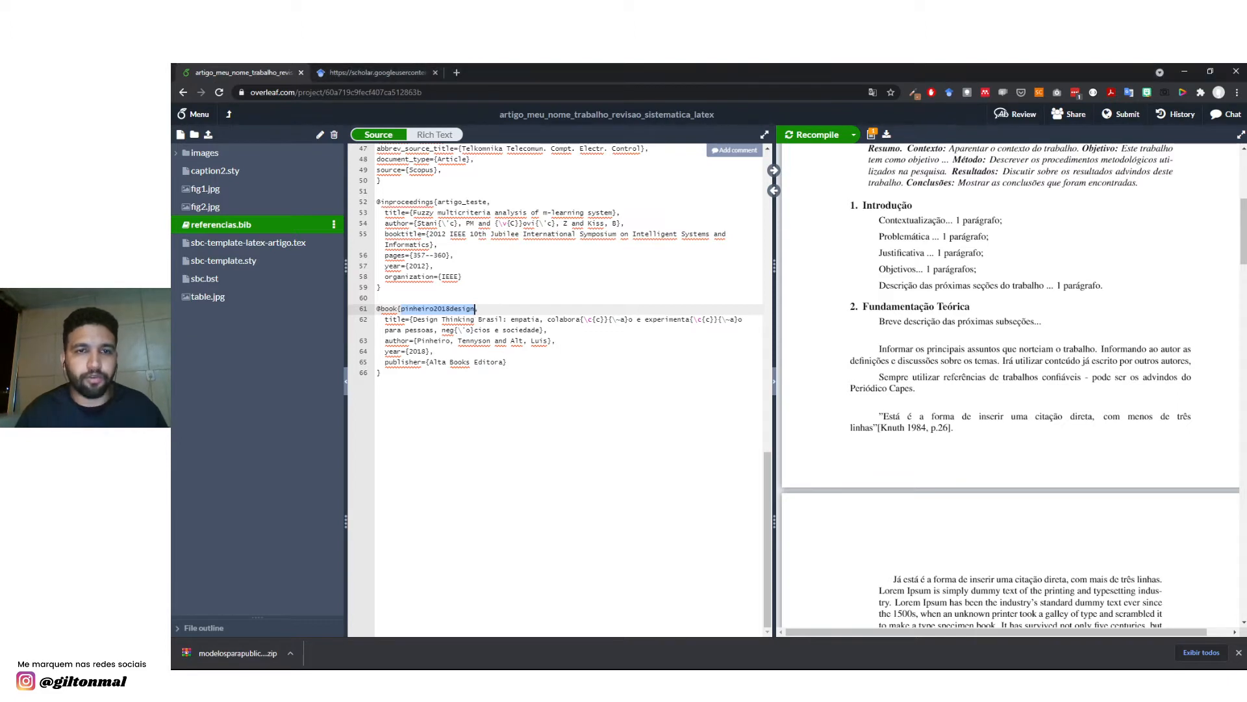
{"action": "key", "text": "alt+Tab"}
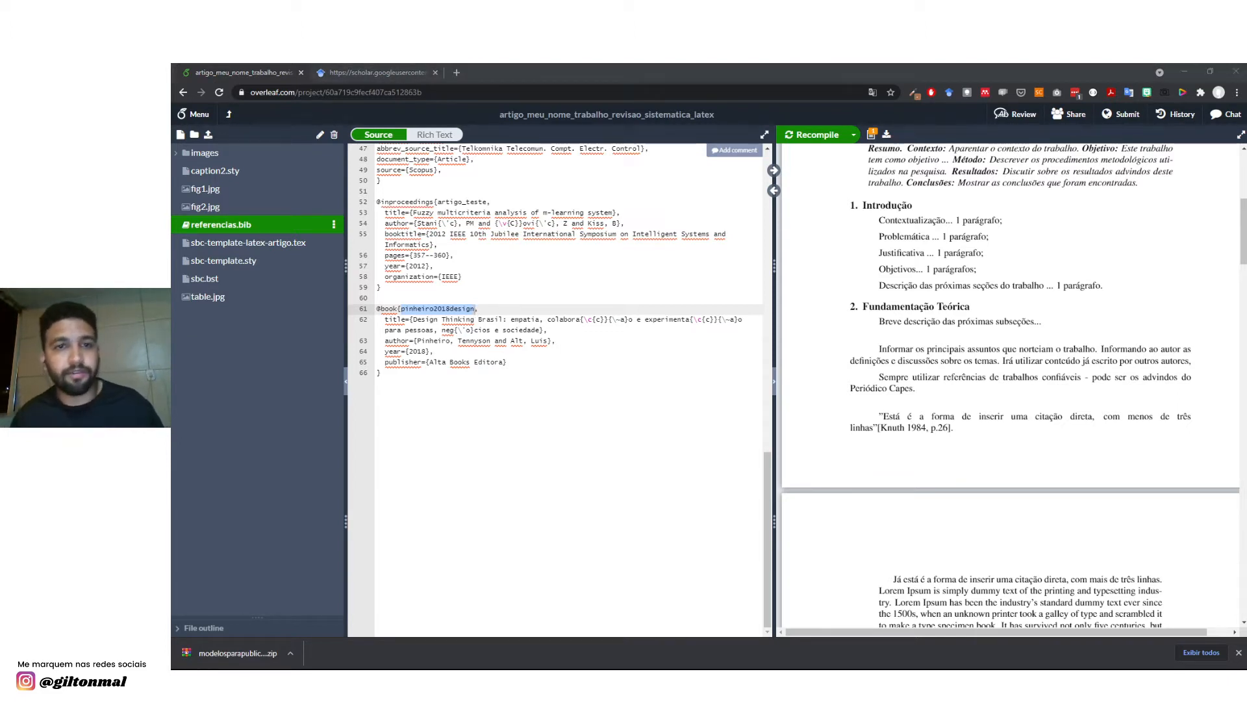
{"action": "key", "text": "alt+Tab"}
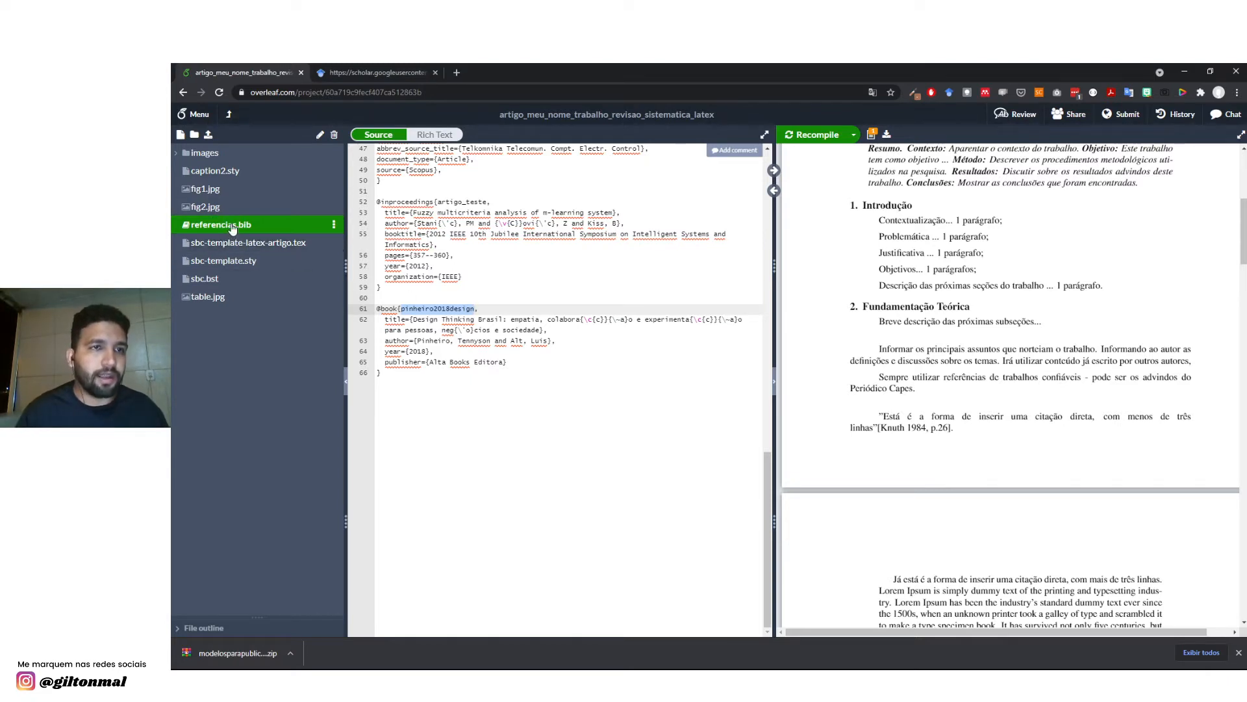
{"action": "key", "text": "alt+Tab"}
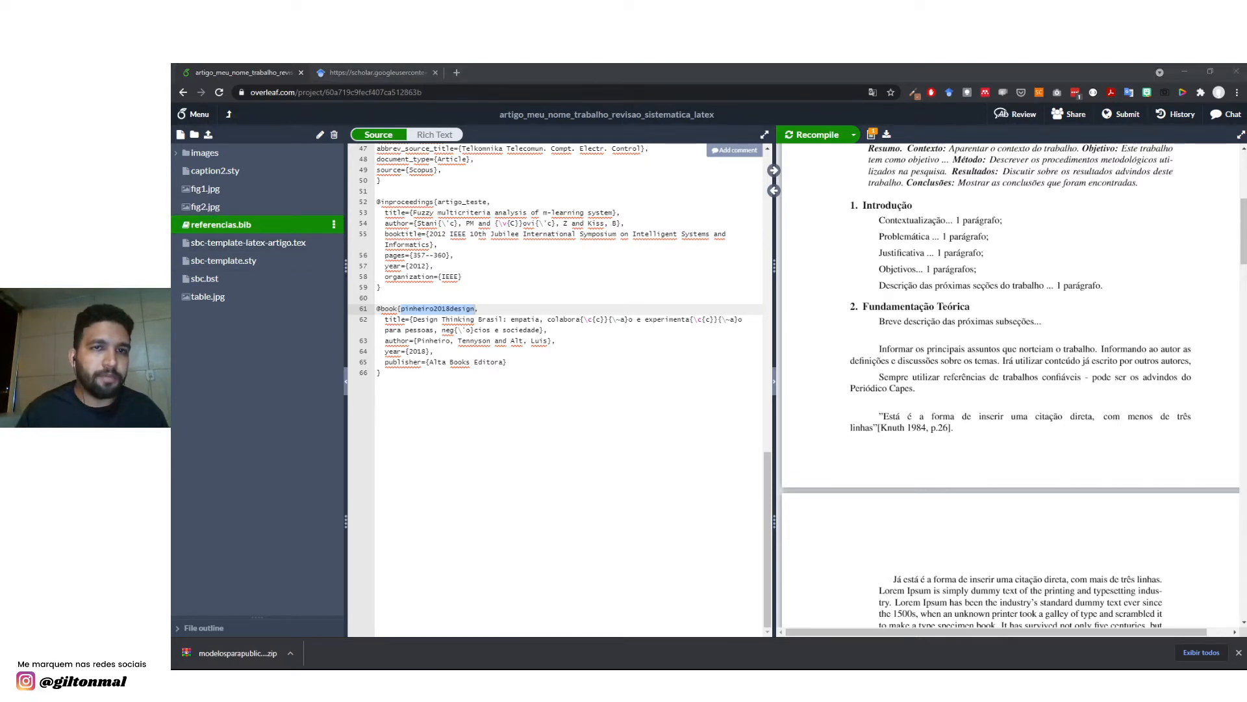
{"action": "key", "text": "alt+Tab"}
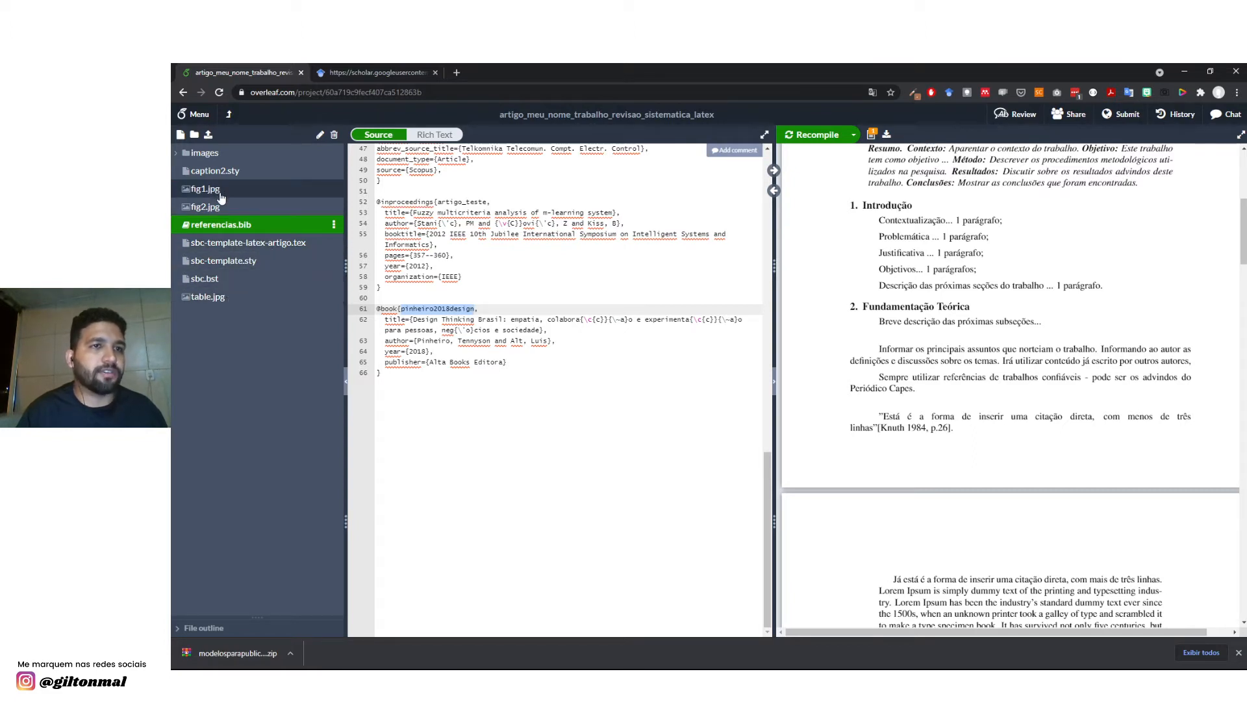
In sbc-template-latex-artigo.tex, add "Este é outro exemplo de citação indireta \cite{}" as a new paragraph below the \cite{smith:99} sentence.
{"action": "left_click", "coordinate": [225, 250]}
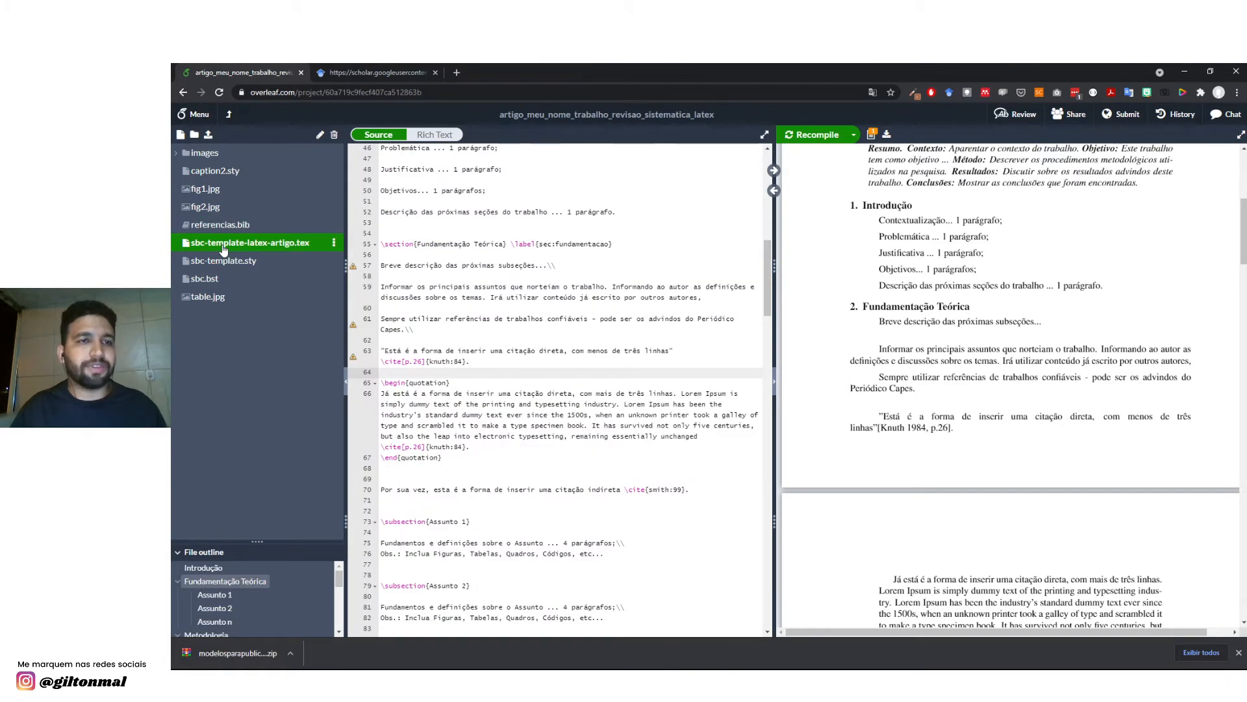
{"action": "scroll", "coordinate": [435, 344], "scroll_direction": "down", "scroll_amount": 1}
{"action": "scroll", "coordinate": [432, 339], "scroll_direction": "down", "scroll_amount": 1}
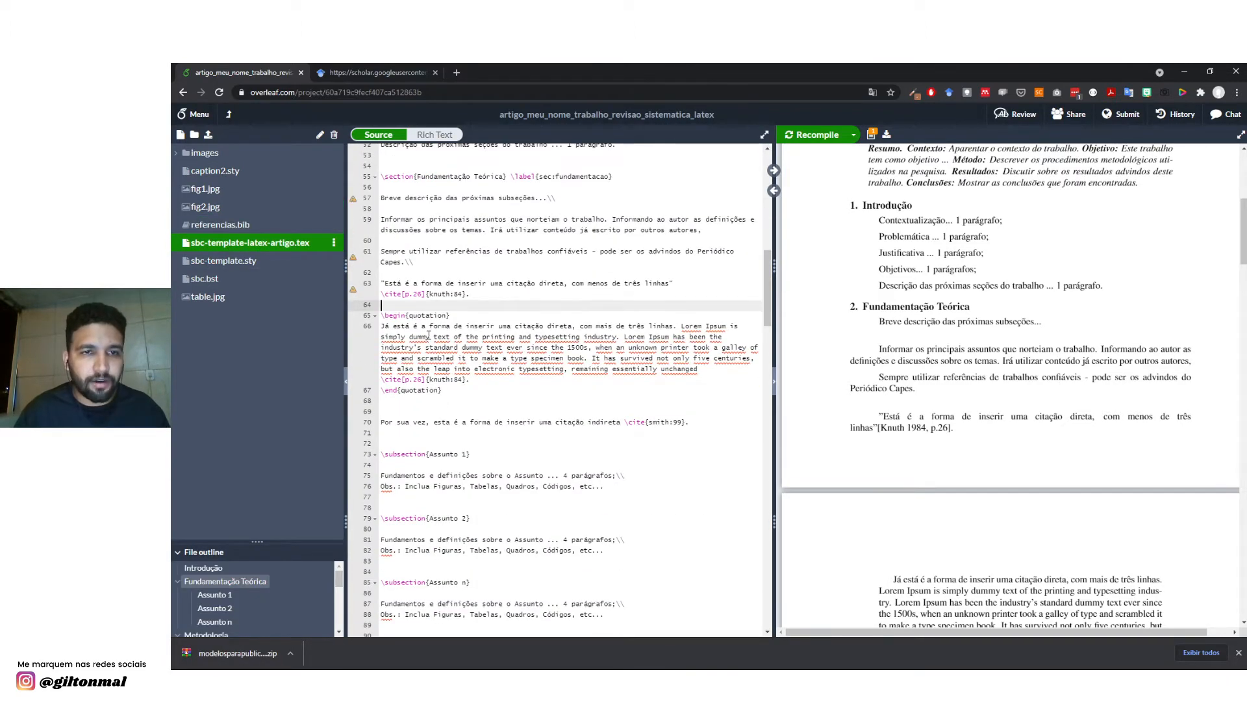
{"action": "left_click", "coordinate": [694, 423]}
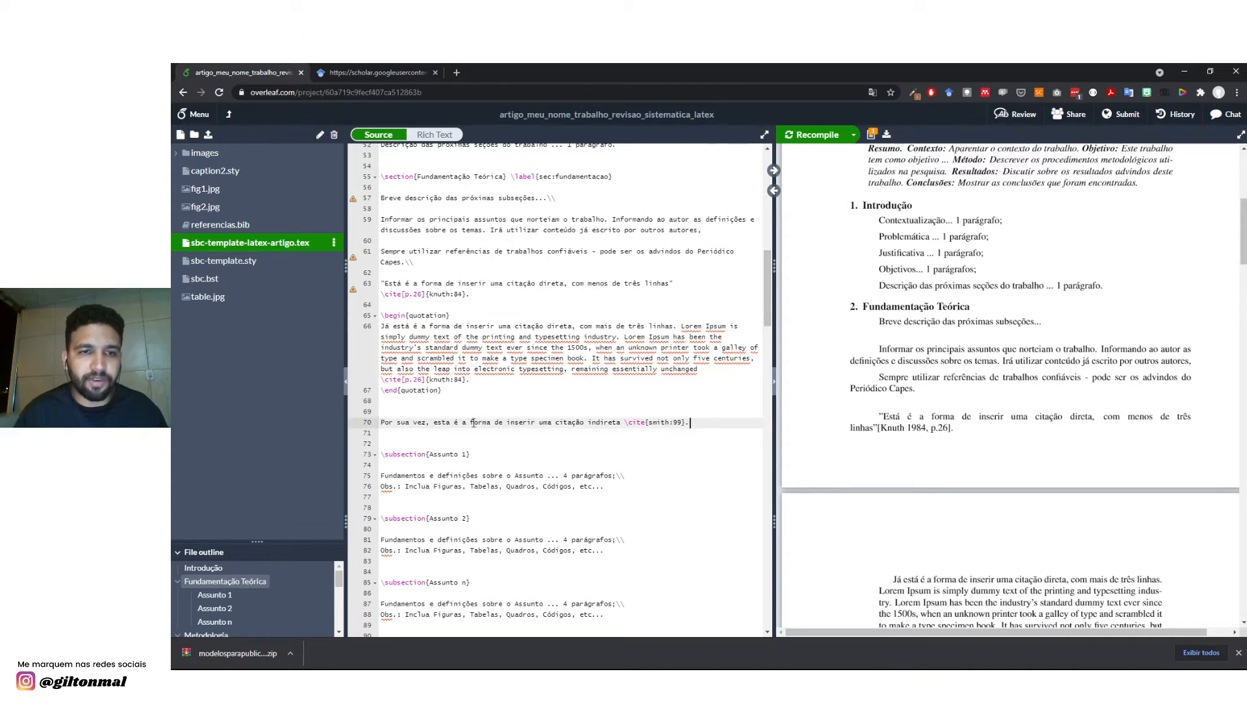
{"action": "key", "text": "ctrl+plus"}
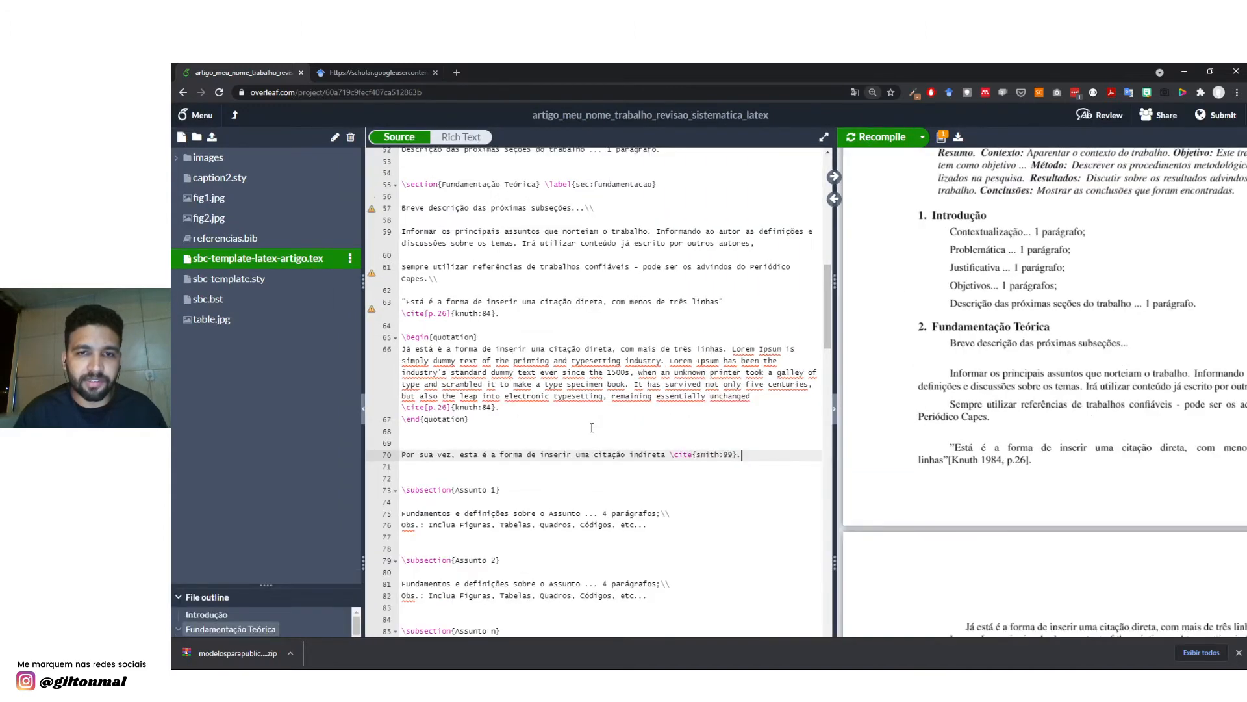
{"action": "key", "text": "Return"}
{"action": "key", "text": "Return"}
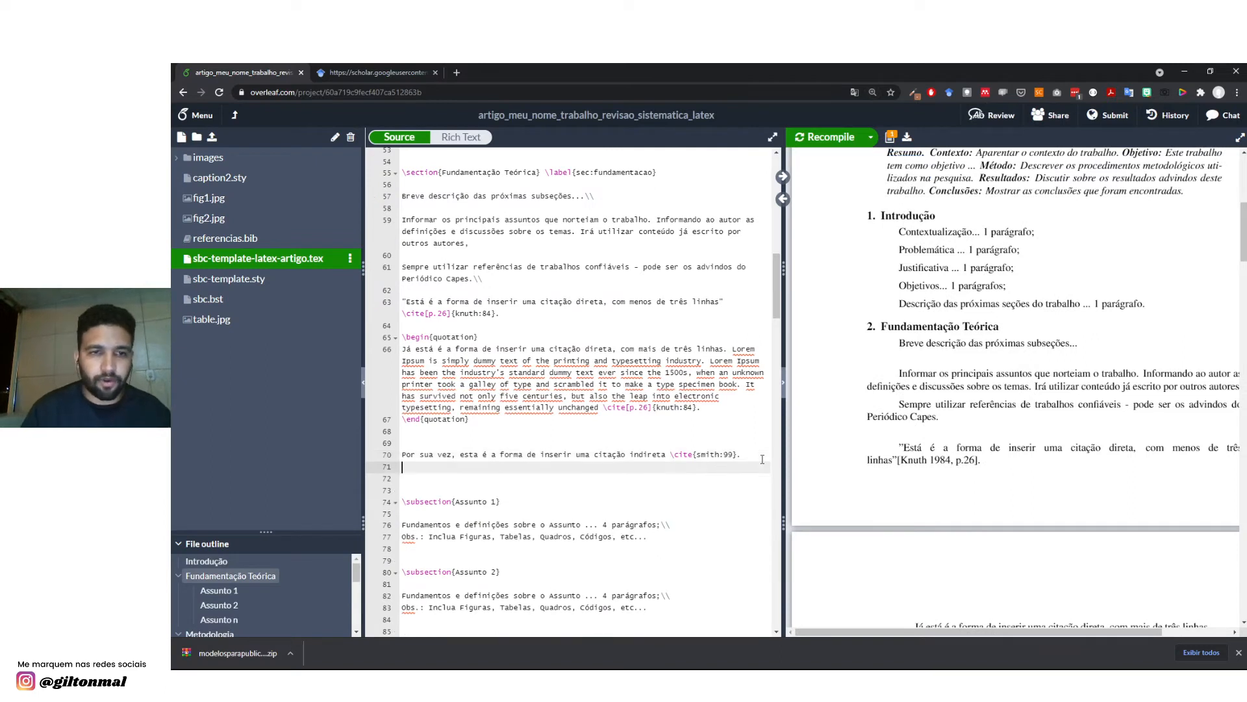
{"action": "type", "text": "Este é"}
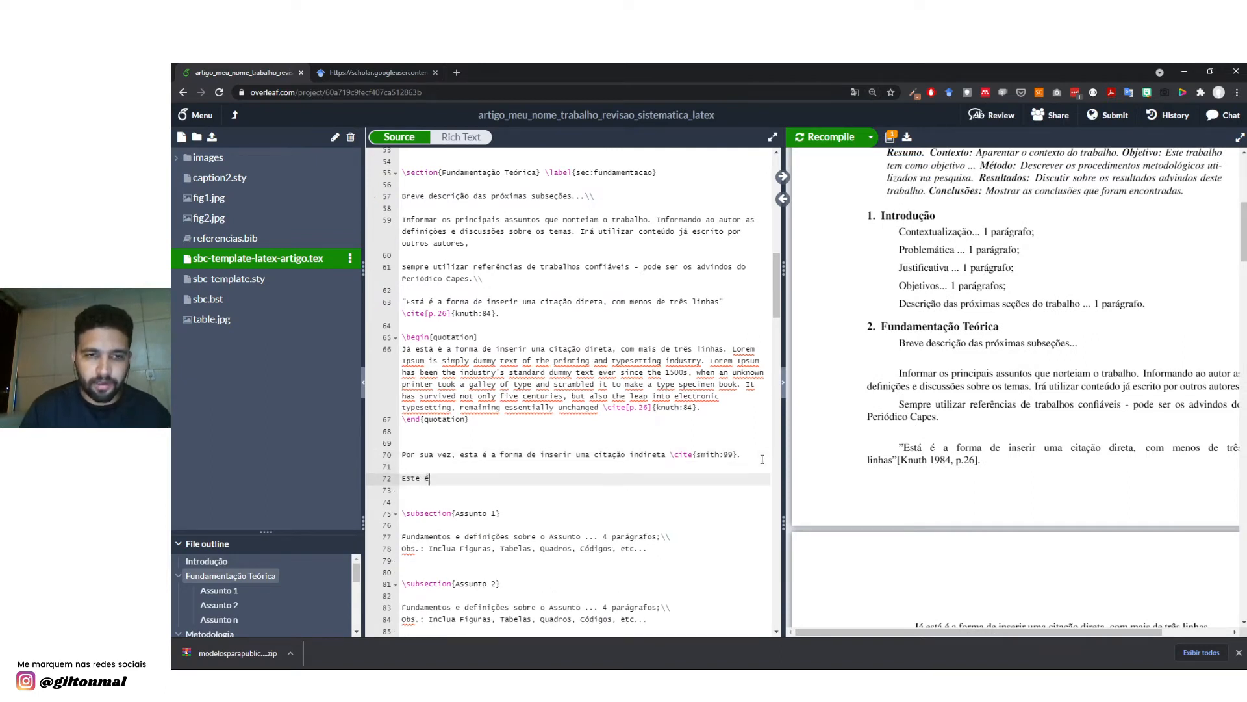
{"action": "type", "text": " outro exem"}
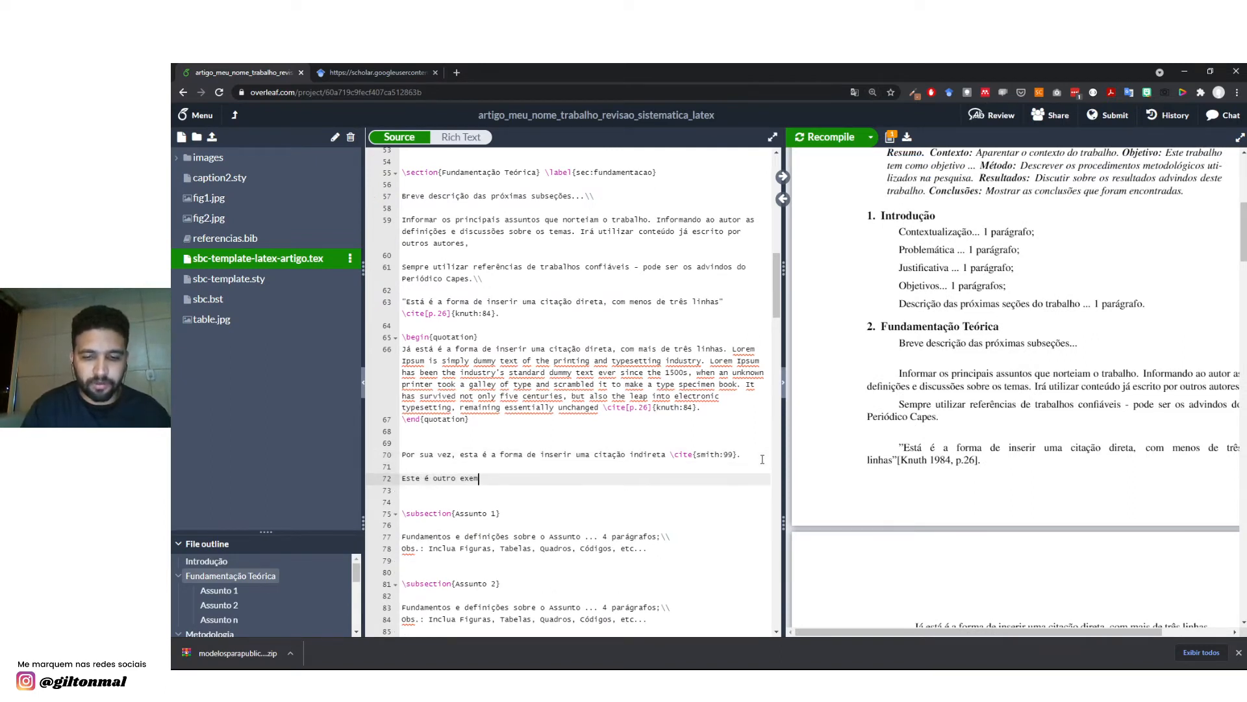
{"action": "type", "text": "plo de"}
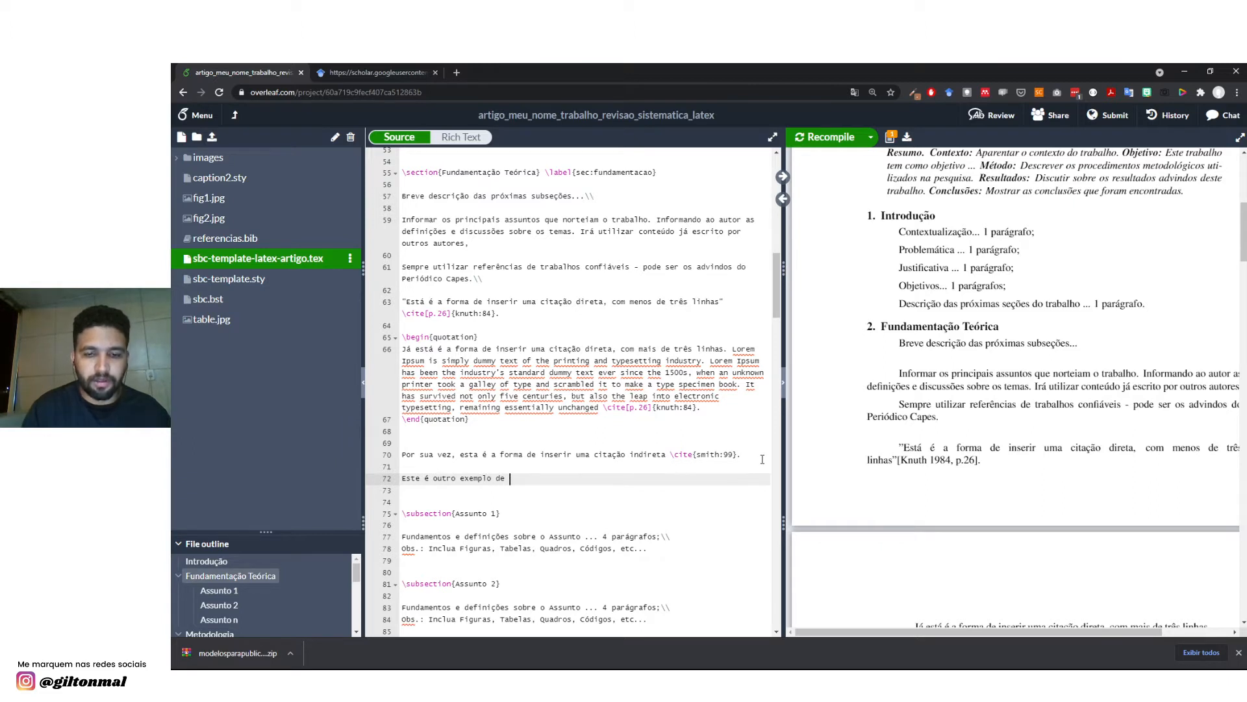
{"action": "type", "text": " citação i"}
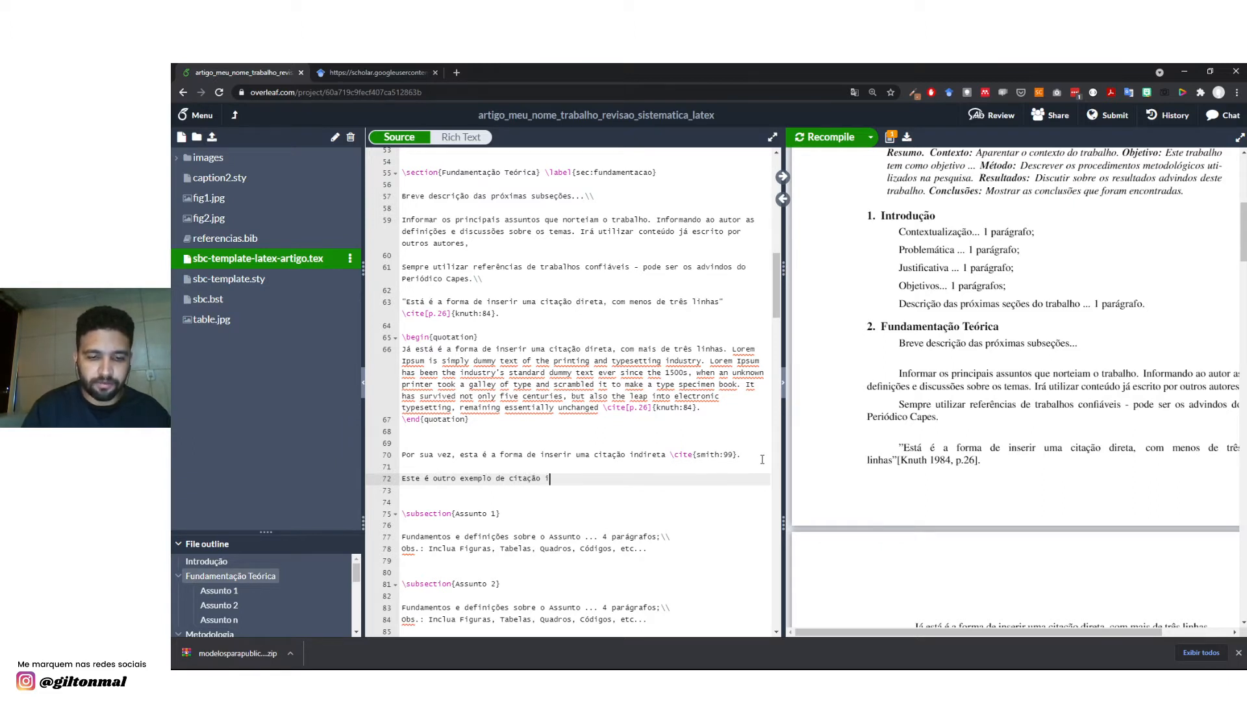
{"action": "type", "text": "ndireta"}
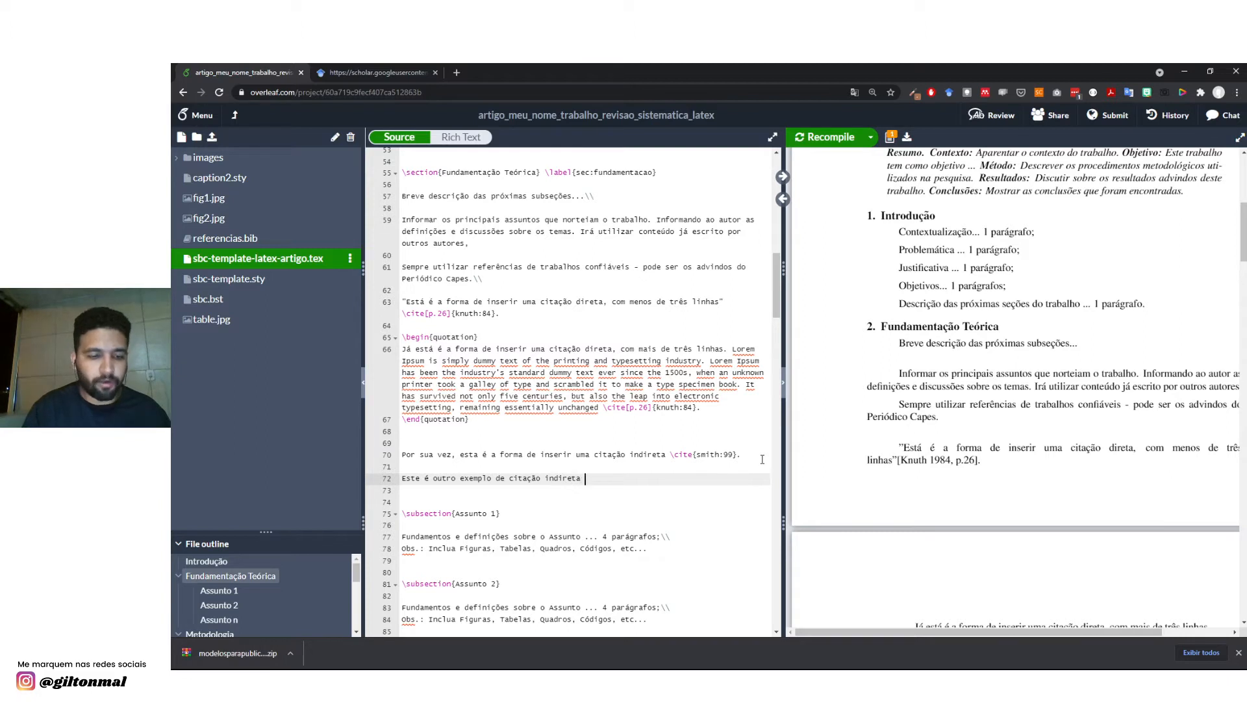
{"action": "type", "text": " \\cit"}
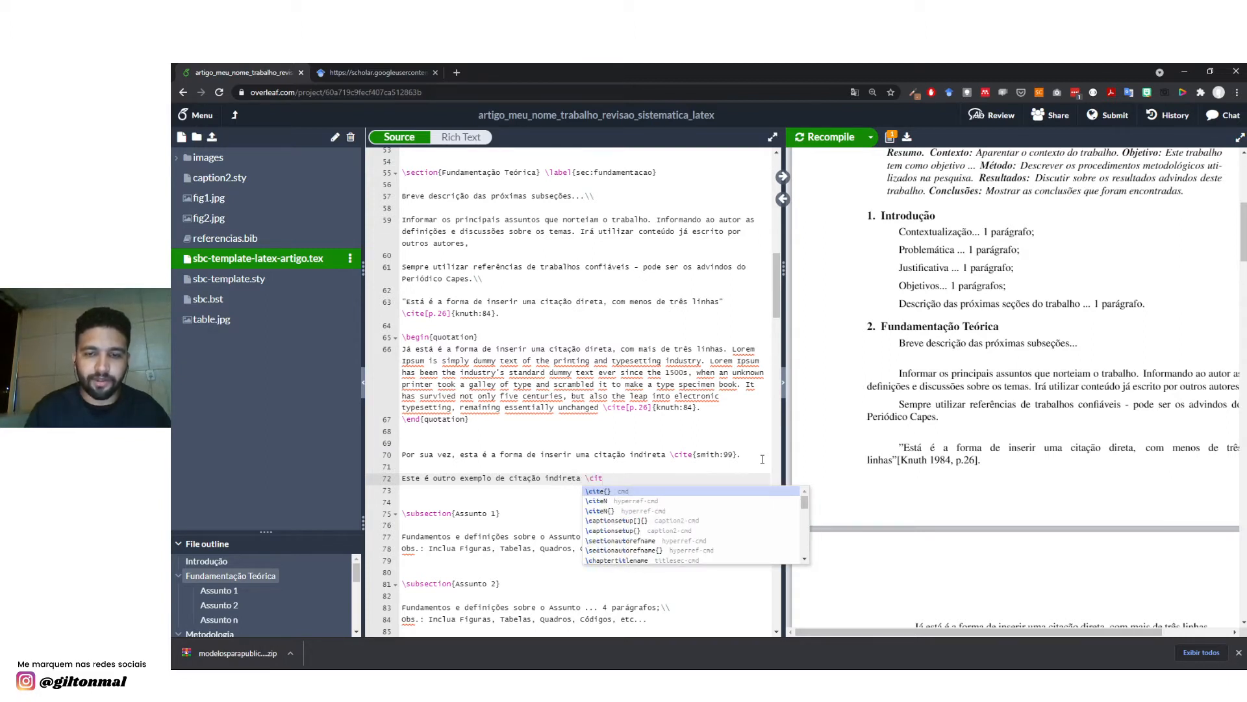
{"action": "key", "text": "Return"}
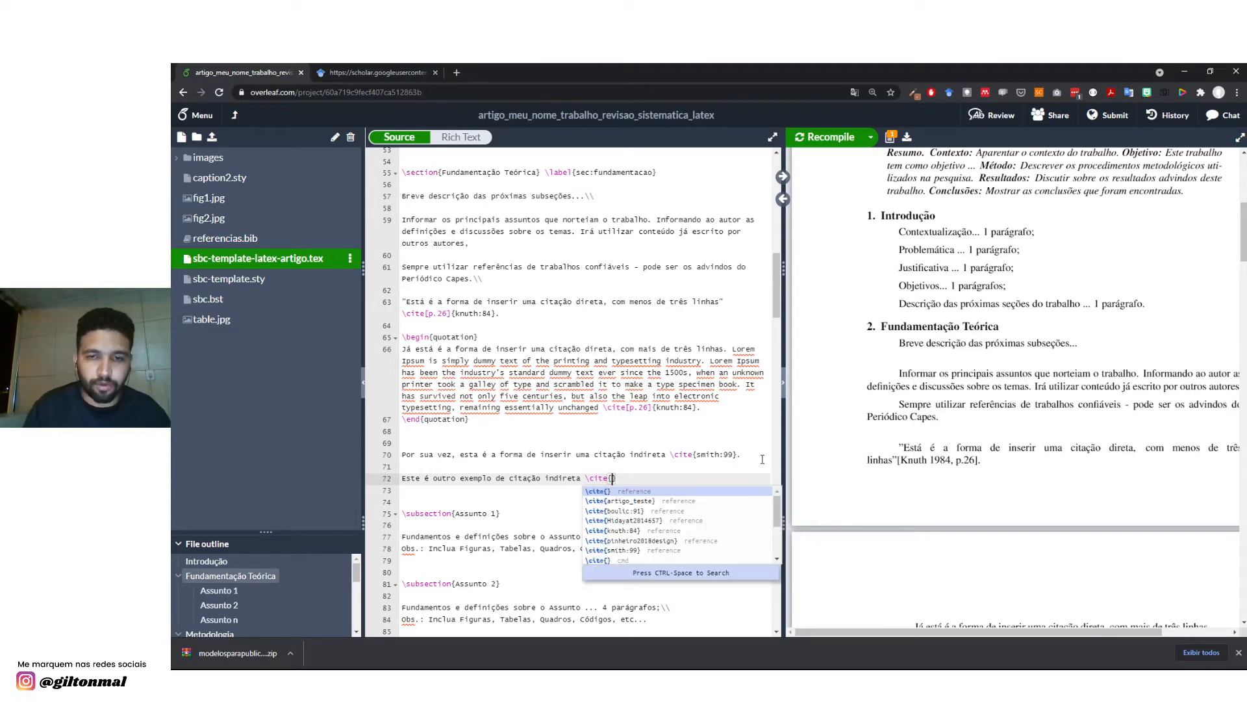
{"action": "type", "text": "pinheiro2018design"}
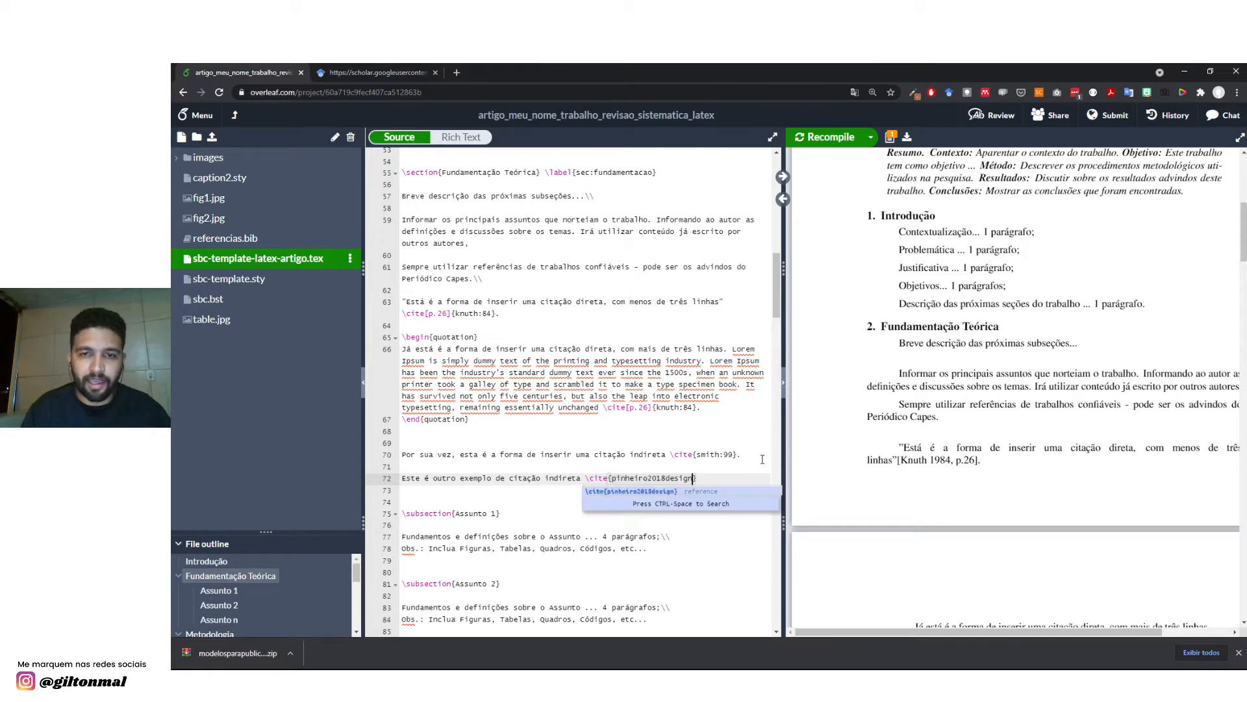
{"action": "key", "text": "BackSpace"}
{"action": "key", "text": "BackSpace"}
{"action": "key", "text": "BackSpace"}
{"action": "key", "text": "BackSpace"}
{"action": "key", "text": "BackSpace"}
{"action": "key", "text": "BackSpace"}
{"action": "key", "text": "BackSpace"}
{"action": "key", "text": "BackSpace"}
{"action": "key", "text": "BackSpace"}
{"action": "key", "text": "BackSpace"}
{"action": "key", "text": "BackSpace"}
{"action": "key", "text": "BackSpace"}
{"action": "key", "text": "BackSpace"}
{"action": "key", "text": "BackSpace"}
{"action": "key", "text": "BackSpace"}
{"action": "key", "text": "BackSpace"}
{"action": "key", "text": "BackSpace"}
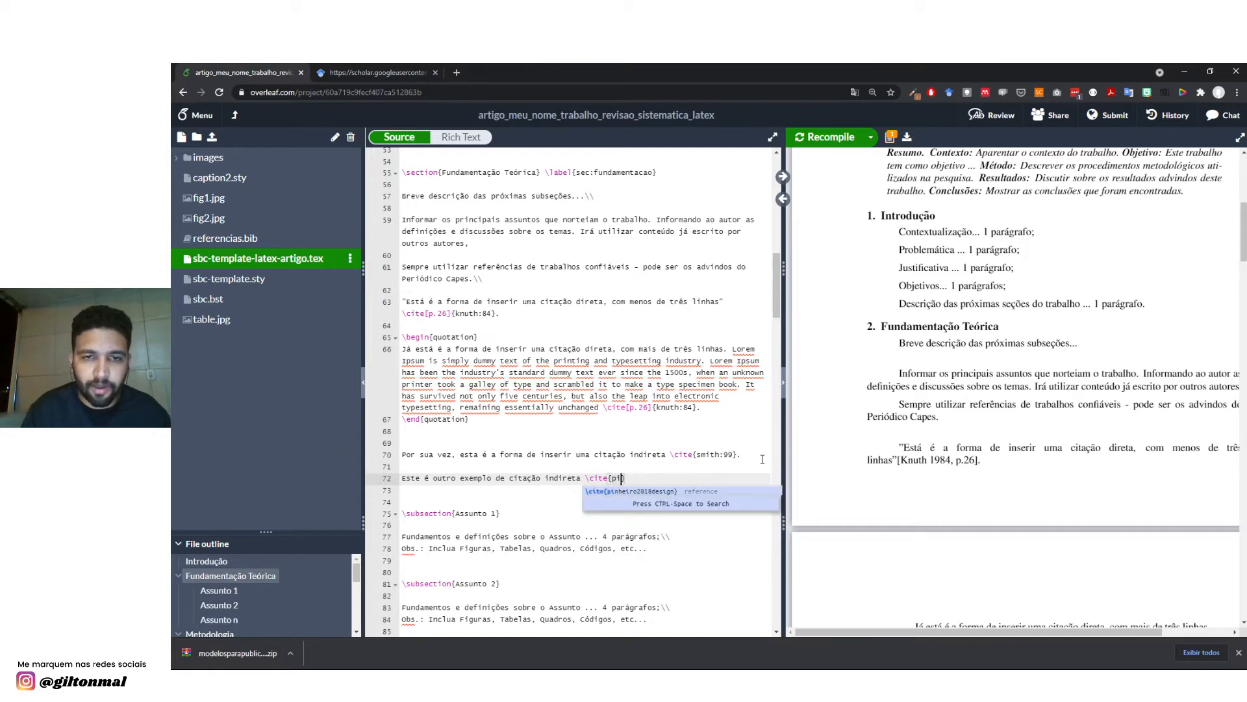
{"action": "key", "text": "BackSpace"}
Fill the new \cite command with the suggested reference pinheiro2018design and end the sentence with a period.
{"action": "type", "text": "pin"}
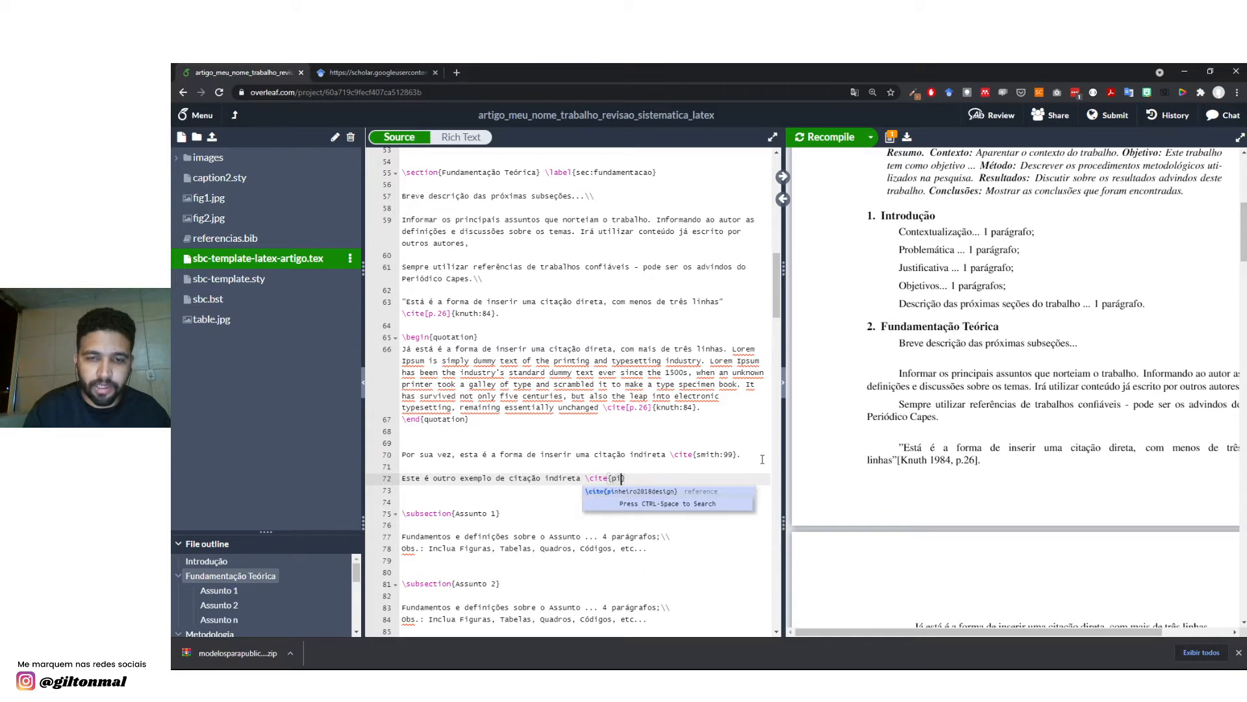
{"action": "left_click", "coordinate": [661, 495]}
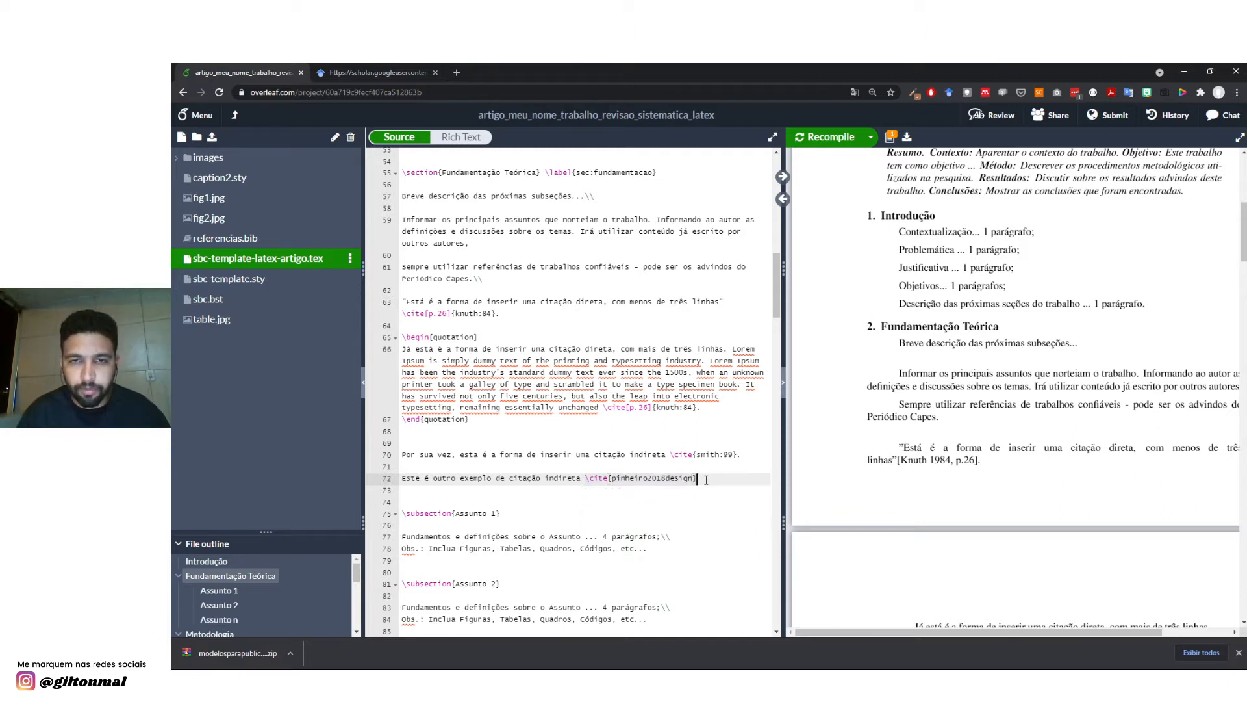
{"action": "type", "text": "."}
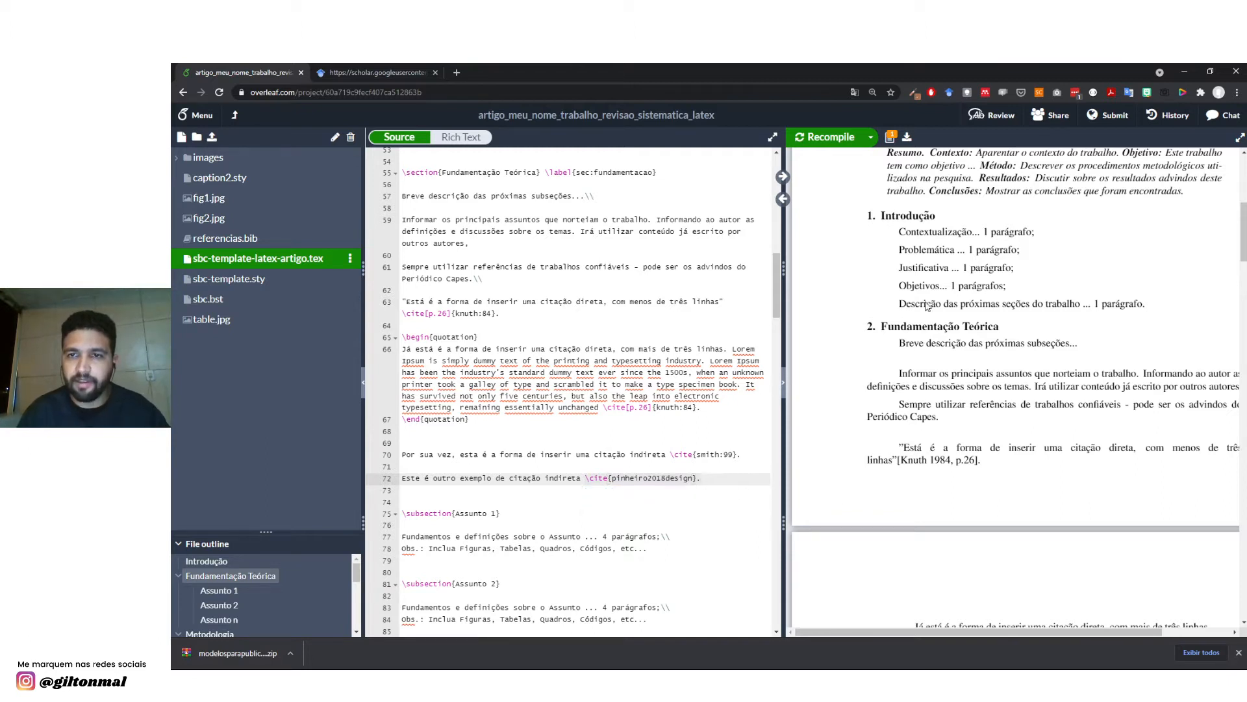
Recompile the project and widen the PDF preview beside the source.
{"action": "left_click", "coordinate": [831, 137]}
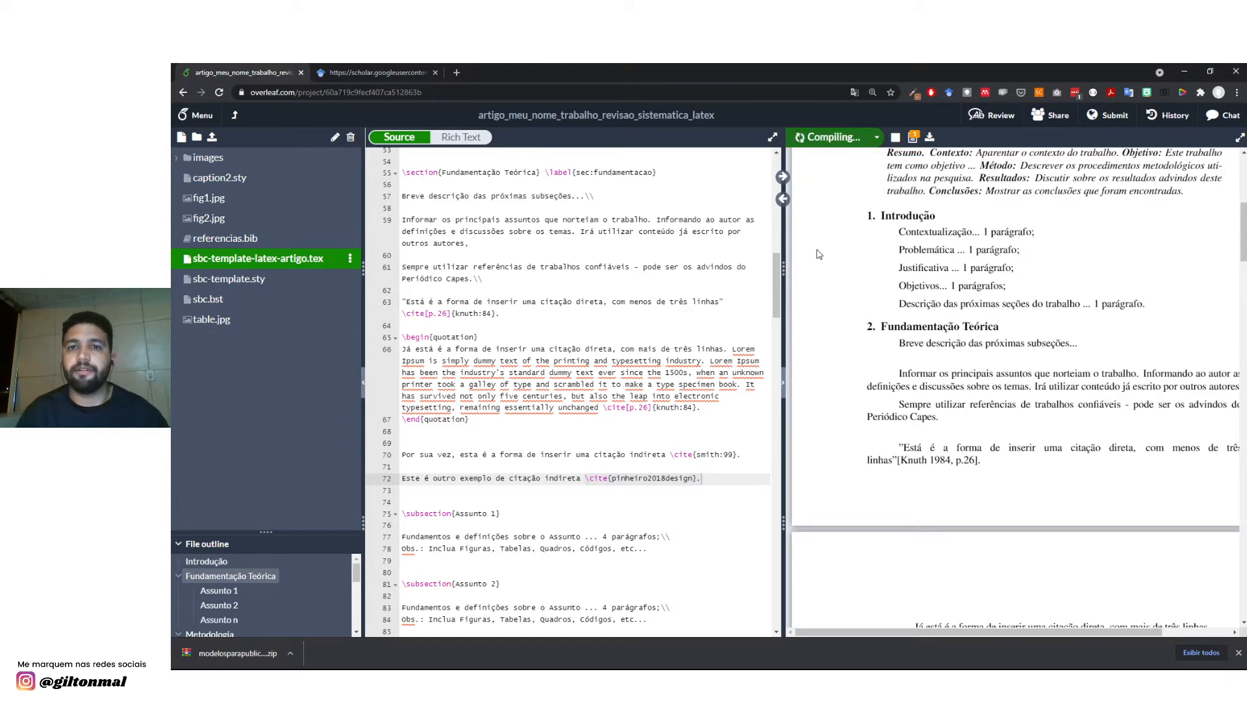
{"action": "left_click_drag", "start_coordinate": [782, 279], "coordinate": [700, 286]}
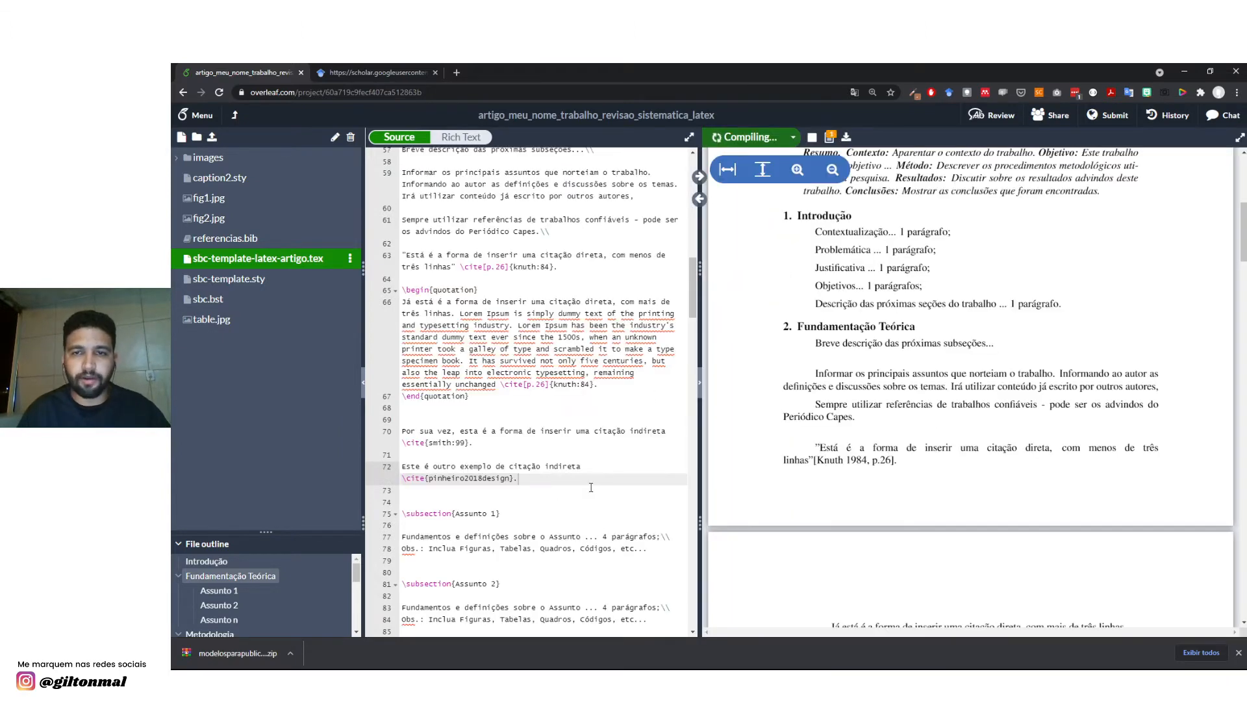
Examine in the PDF preview how the new indirect citation sentence renders below the Smith and Jones citation.
{"action": "scroll", "coordinate": [938, 422], "scroll_direction": "up", "scroll_amount": 3}
{"action": "scroll", "coordinate": [937, 422], "scroll_direction": "down", "scroll_amount": 4}
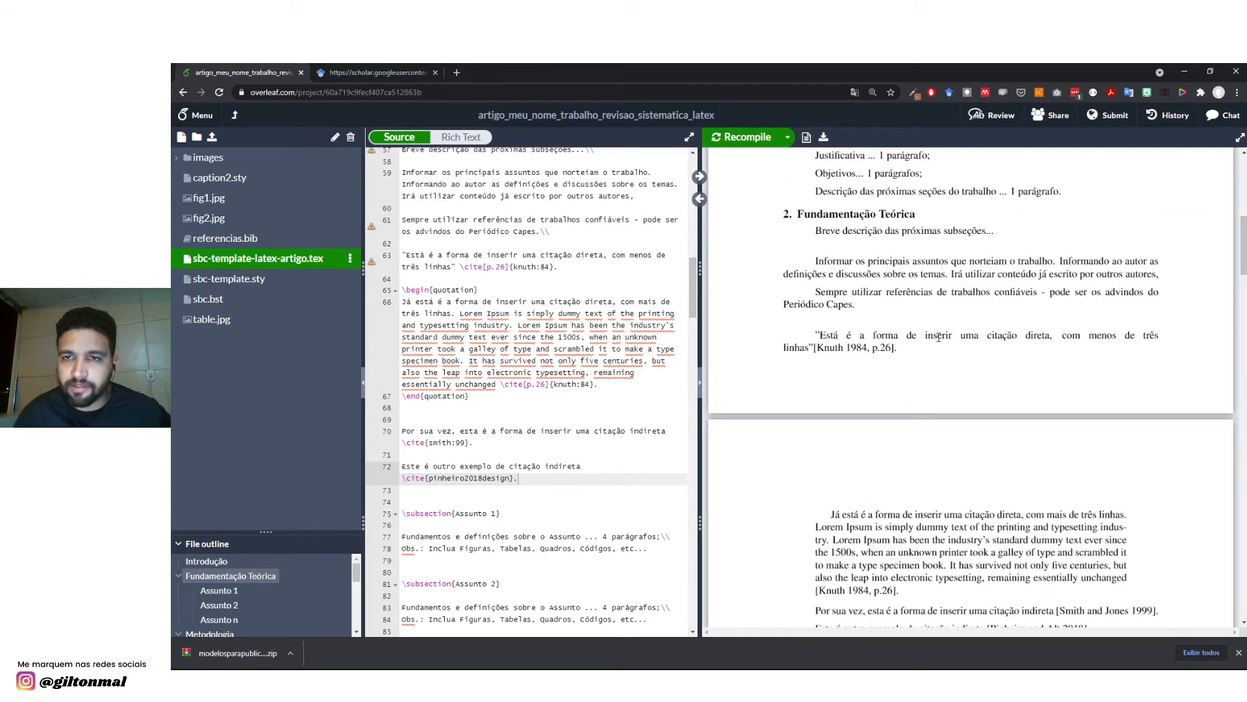
{"action": "scroll", "coordinate": [902, 348], "scroll_direction": "down", "scroll_amount": 3}
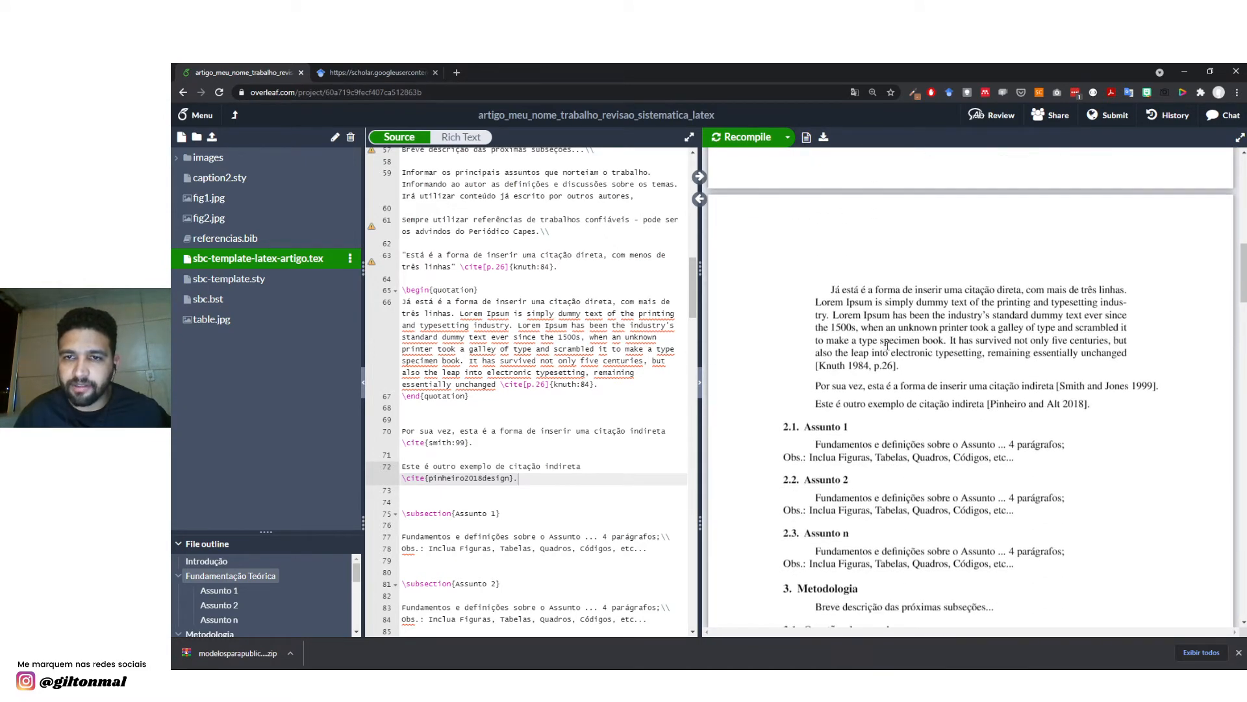
{"action": "left_click_drag", "start_coordinate": [815, 403], "coordinate": [900, 627]}
{"action": "left_click", "coordinate": [940, 404]}
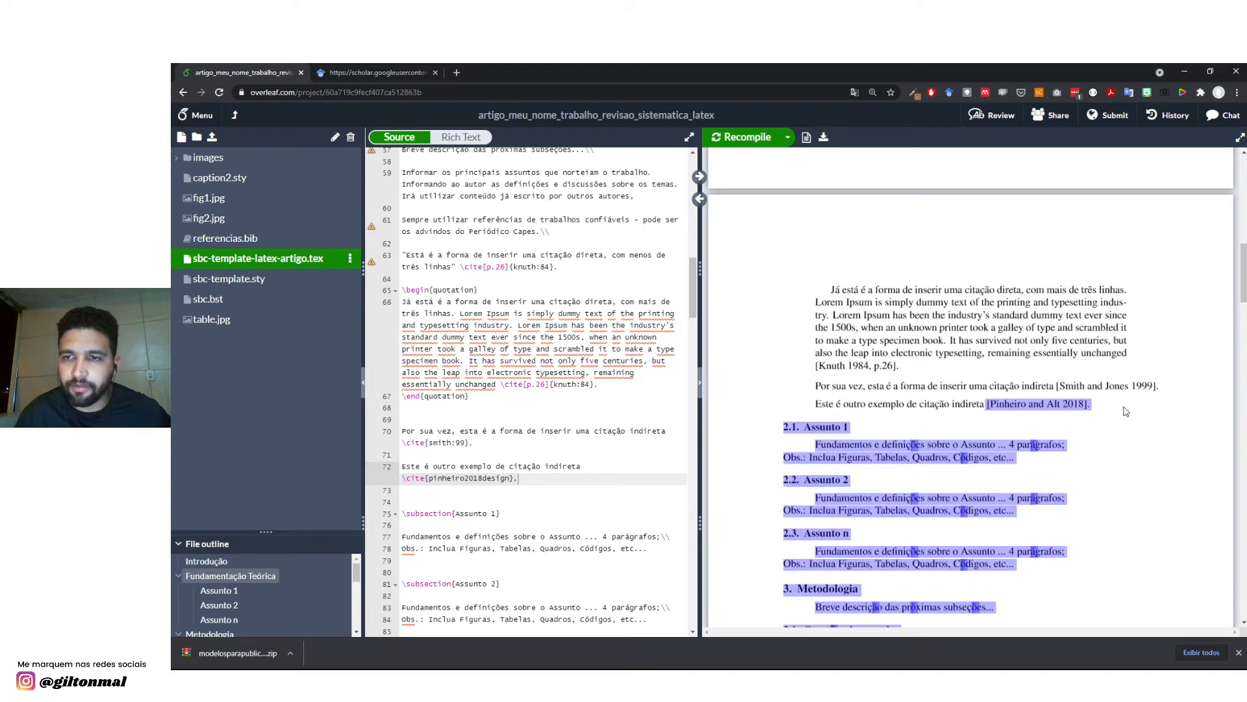
{"action": "left_click", "coordinate": [1028, 384]}
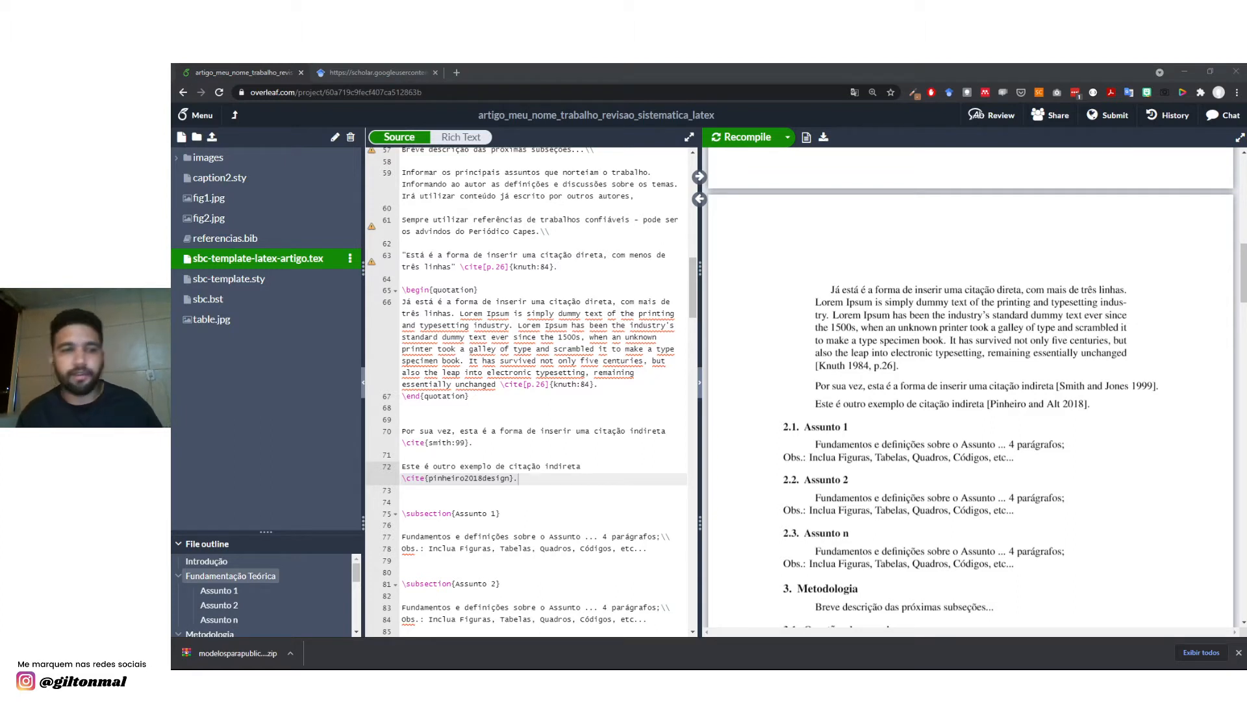
{"action": "key", "text": "alt+Tab"}
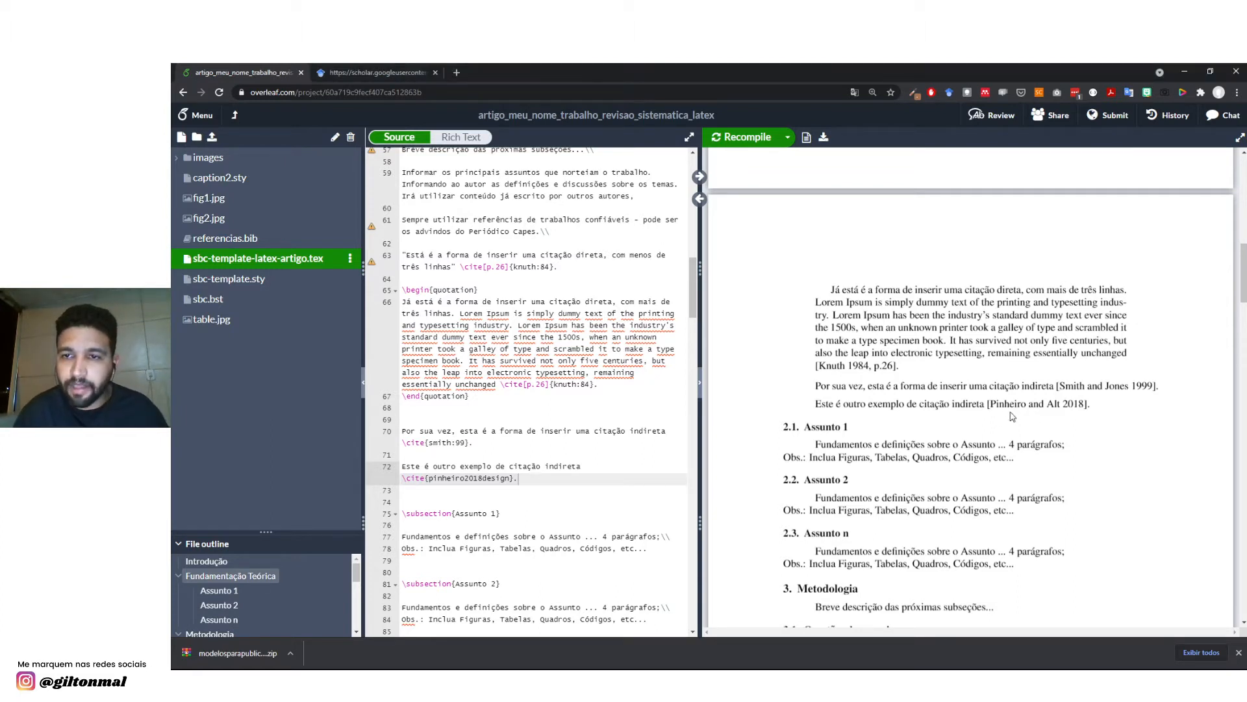
Follow the new citation's link to Referências, highlight parts of the Design Thinking Brasil entry, and return to the cited sentence.
{"action": "left_click", "coordinate": [1017, 408]}
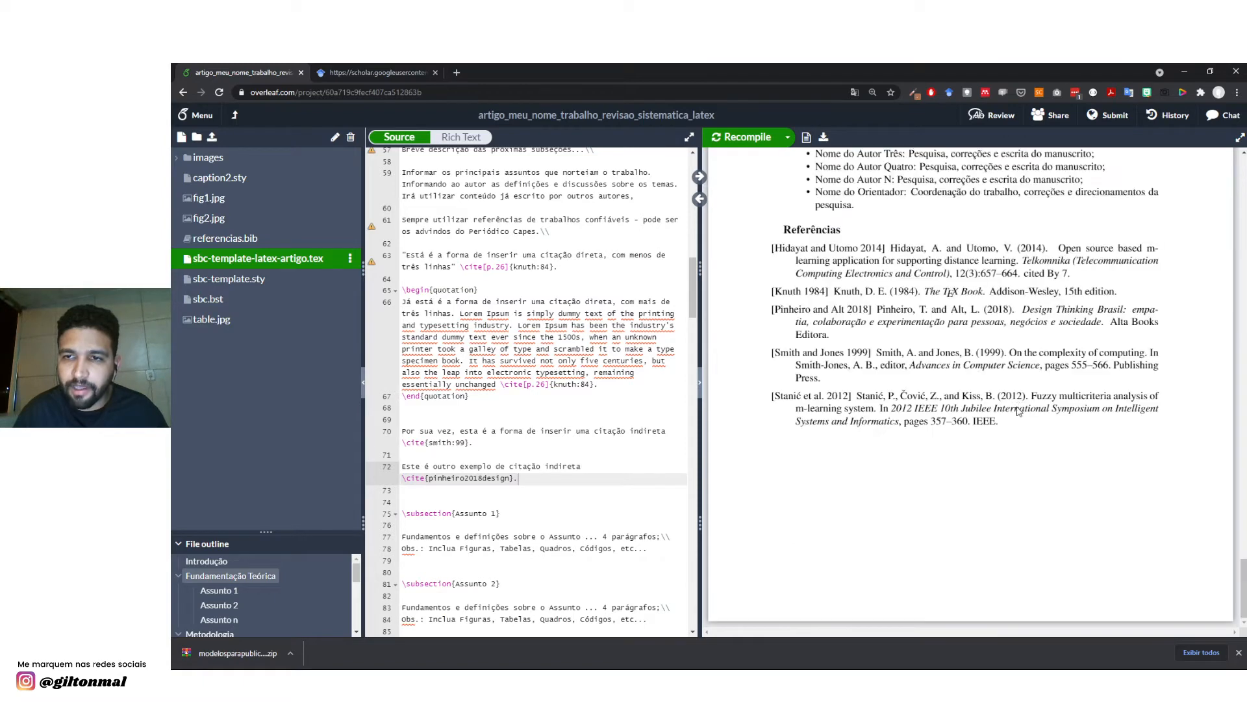
{"action": "left_click_drag", "start_coordinate": [784, 229], "coordinate": [802, 292]}
{"action": "left_click", "coordinate": [868, 312]}
{"action": "left_click_drag", "start_coordinate": [877, 310], "coordinate": [917, 311]}
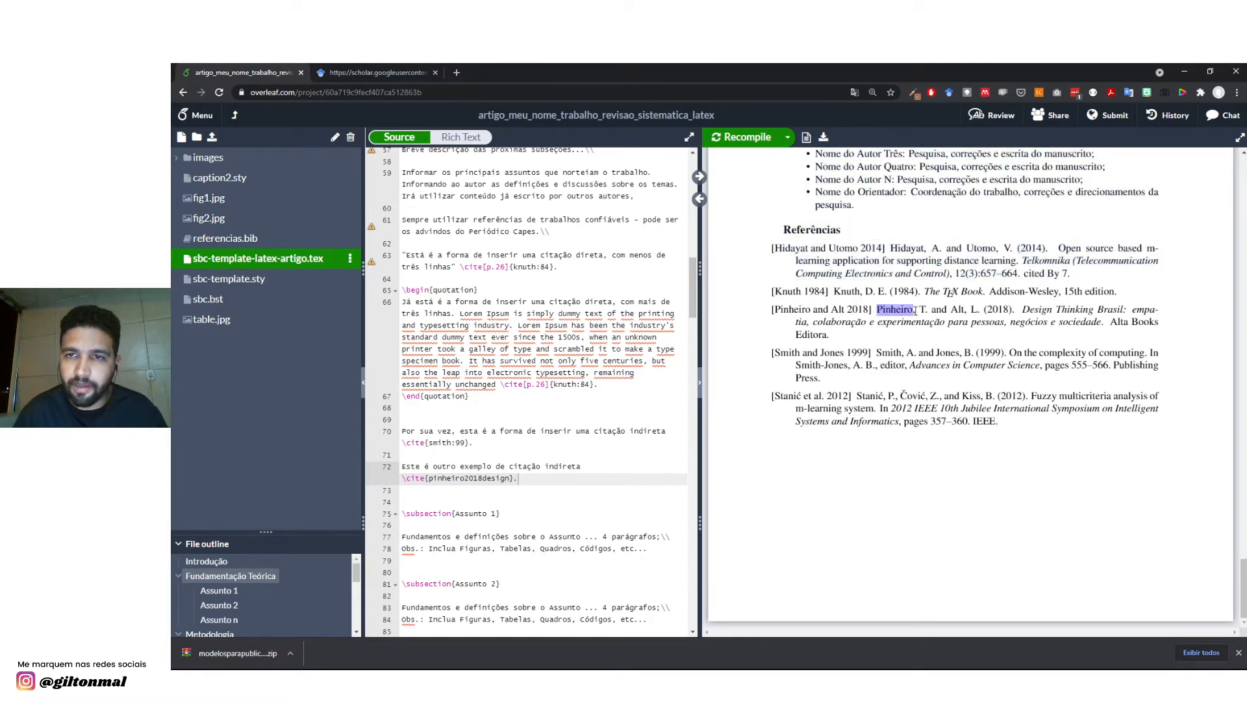
{"action": "left_click_drag", "start_coordinate": [1023, 310], "coordinate": [1104, 310]}
{"action": "left_click", "coordinate": [1104, 311]}
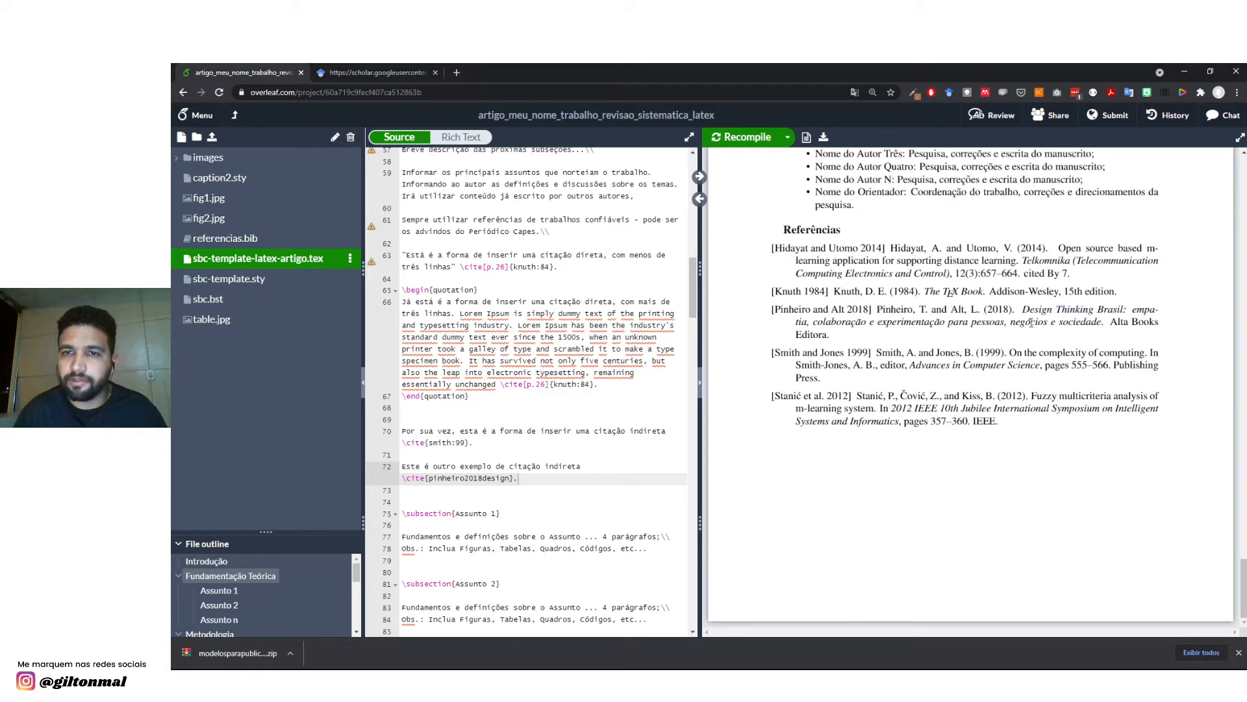
{"action": "left_click_drag", "start_coordinate": [773, 310], "coordinate": [831, 339]}
{"action": "left_click", "coordinate": [808, 338]}
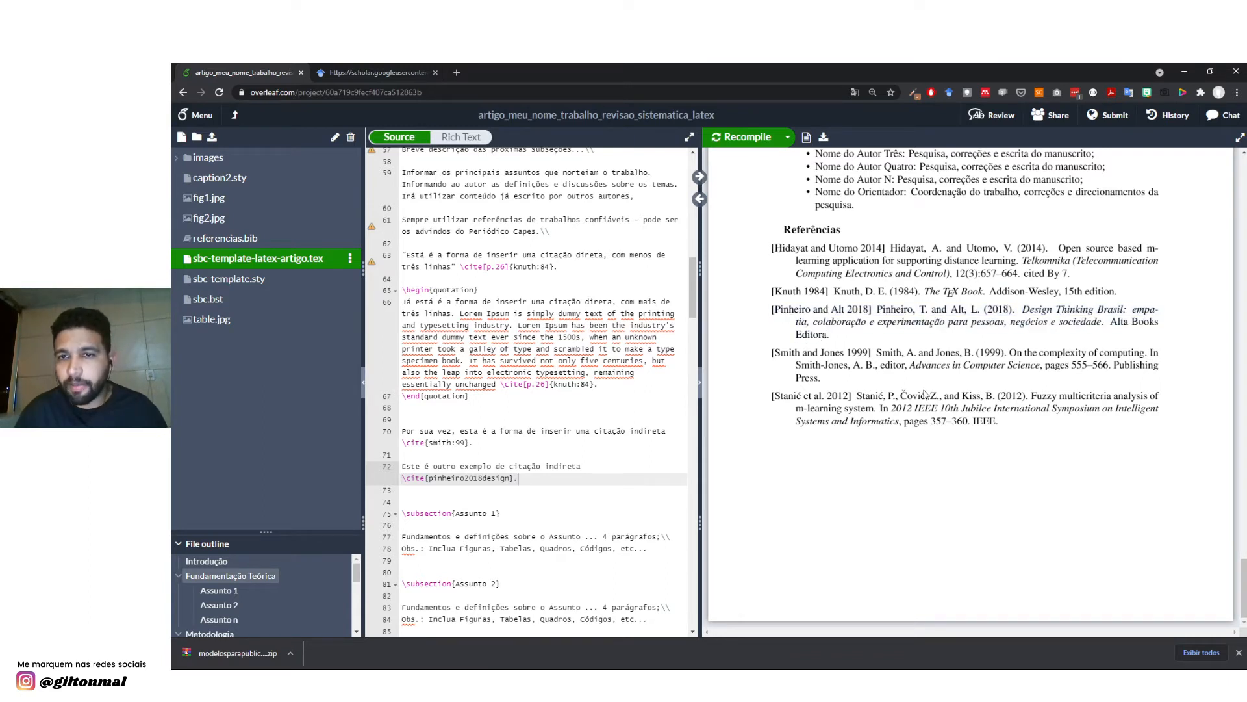
{"action": "scroll", "coordinate": [807, 305], "scroll_direction": "up", "scroll_amount": 10}
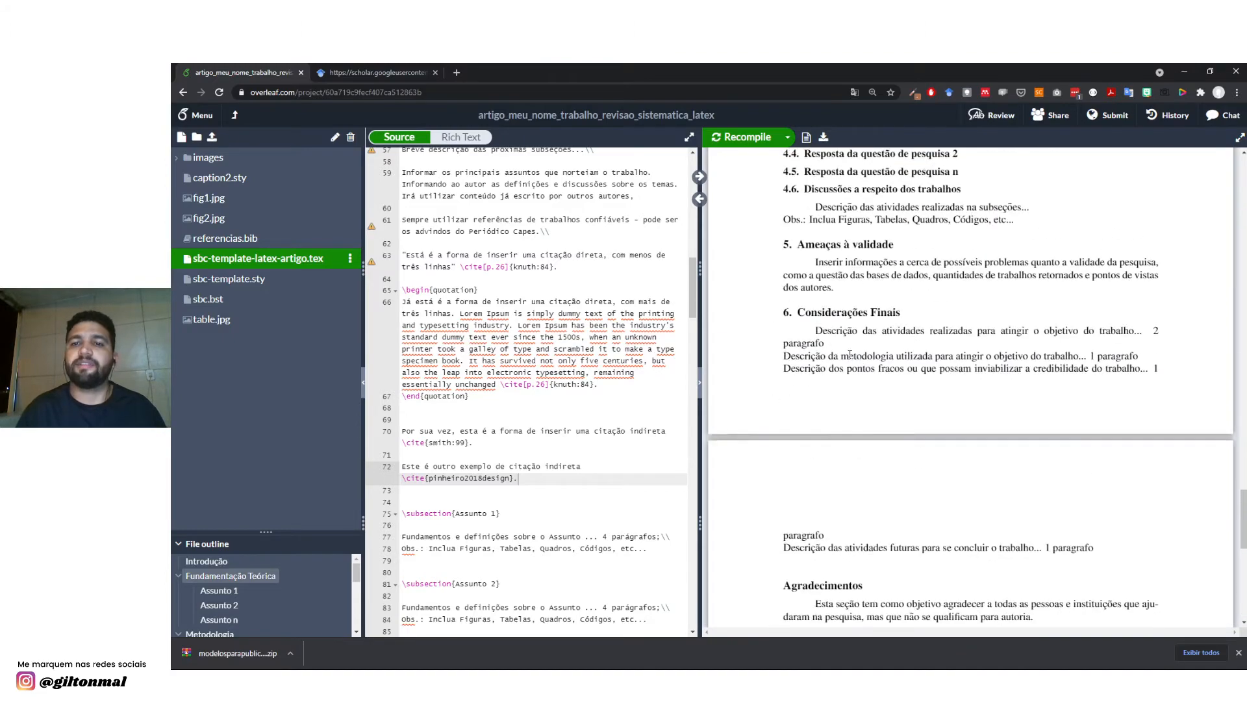
{"action": "scroll", "coordinate": [849, 355], "scroll_direction": "up", "scroll_amount": 12}
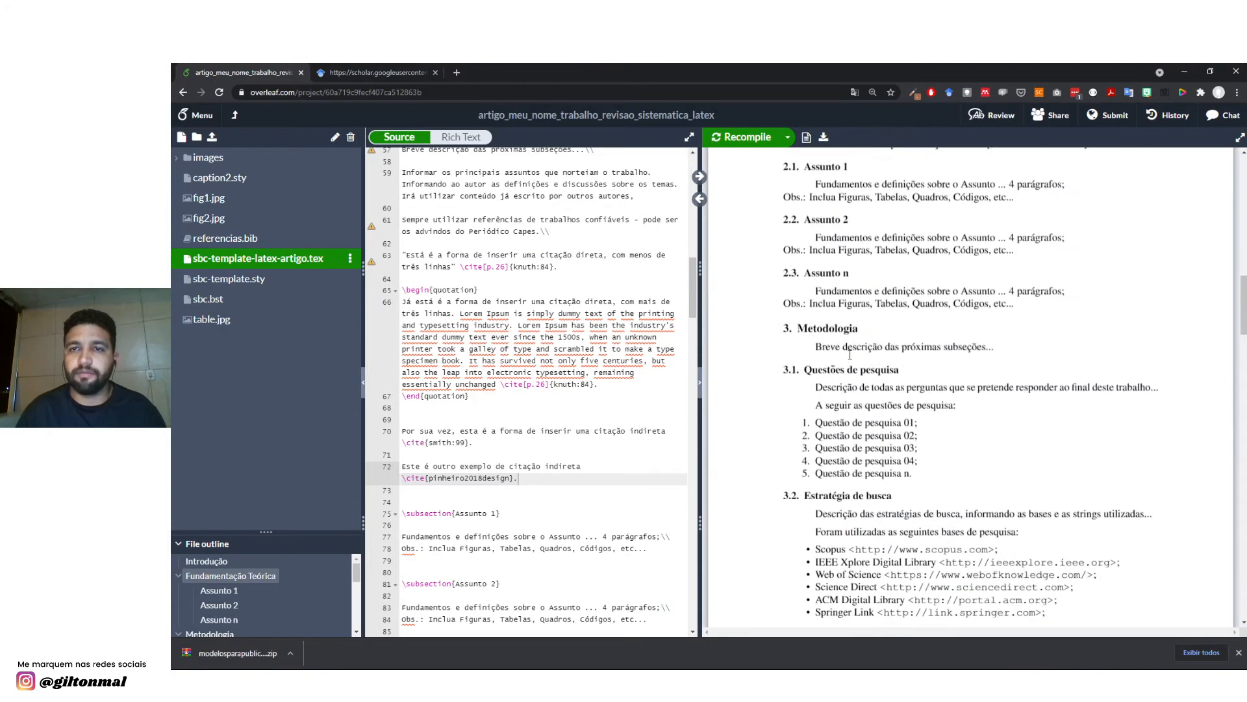
{"action": "scroll", "coordinate": [850, 354], "scroll_direction": "down", "scroll_amount": 5}
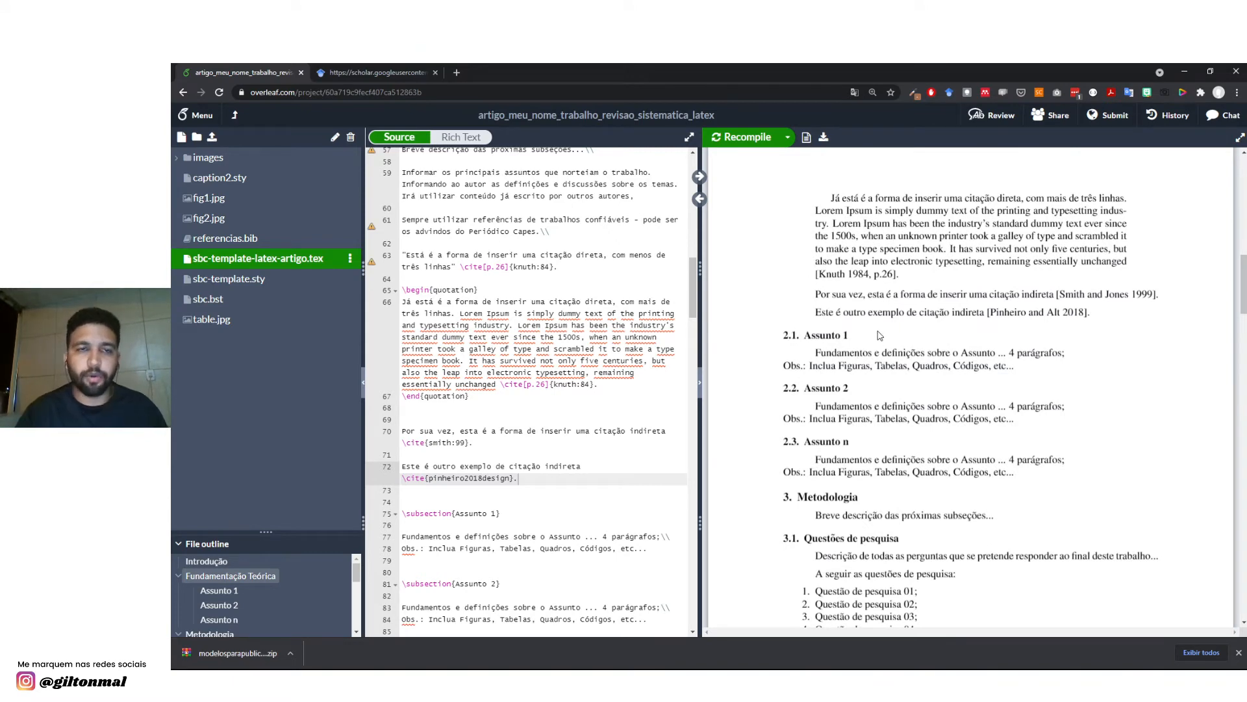
{"action": "key", "text": "alt+Tab"}
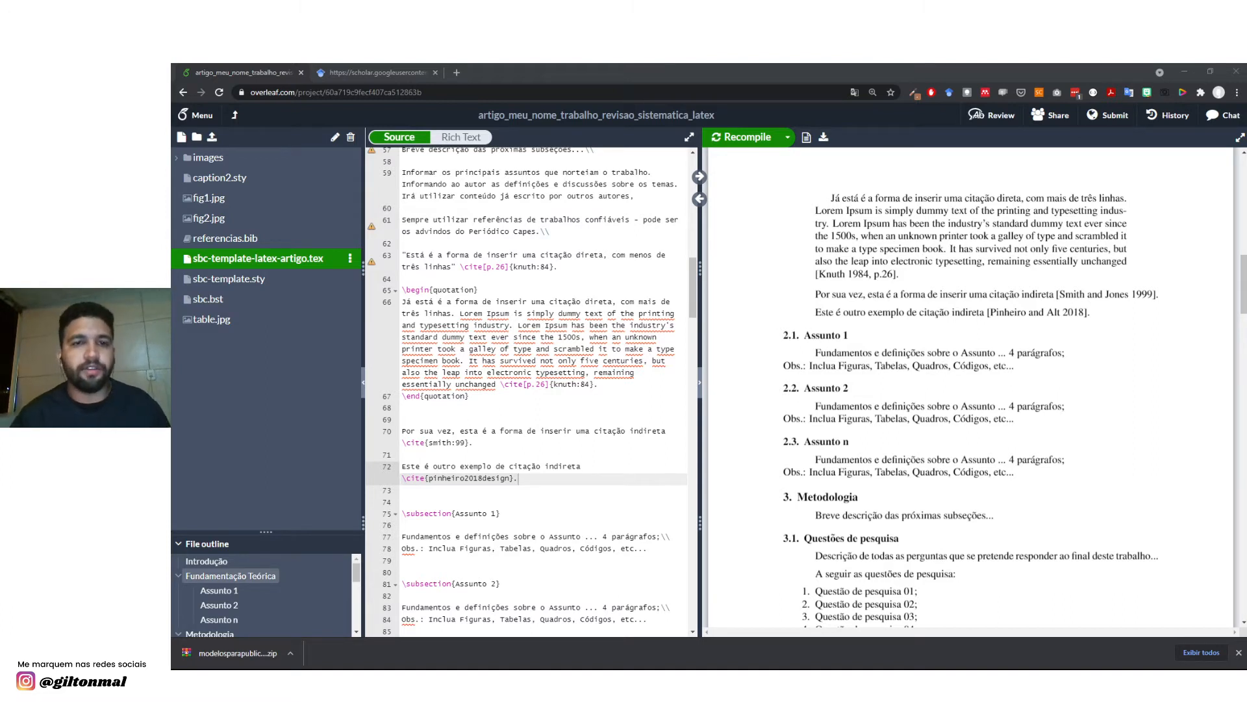
{"action": "left_click", "coordinate": [1105, 446]}
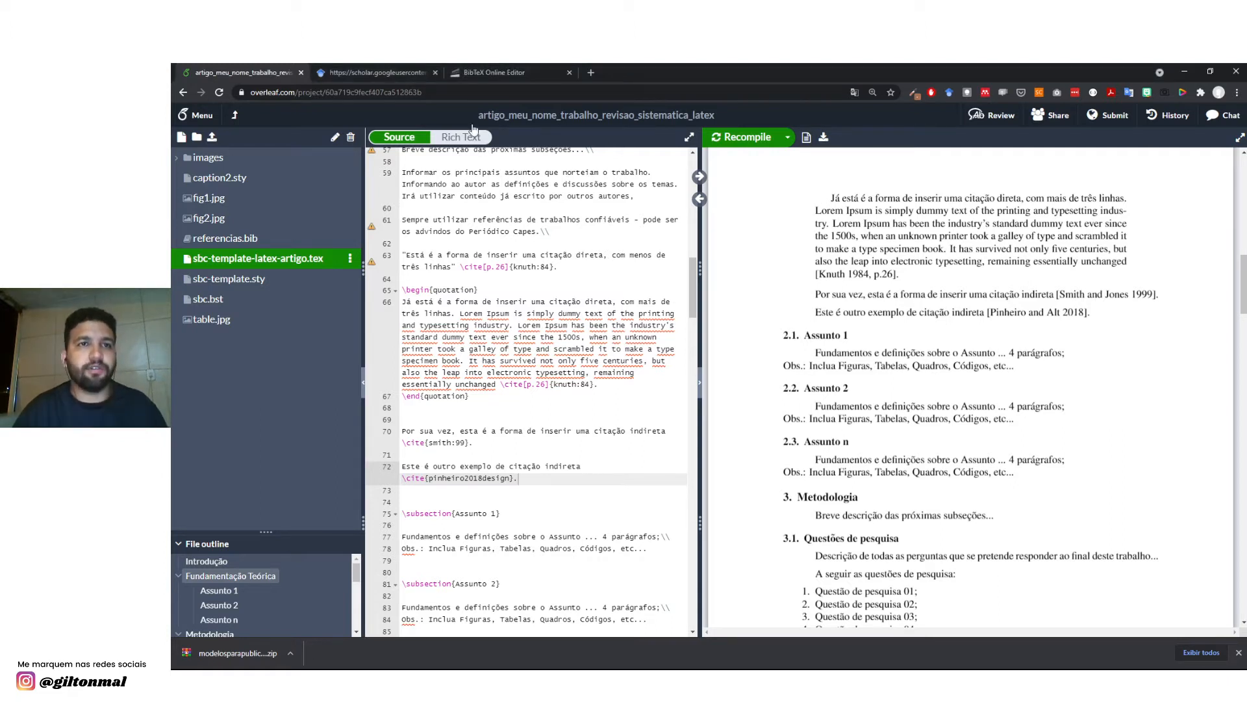
{"action": "left_click", "coordinate": [496, 73]}
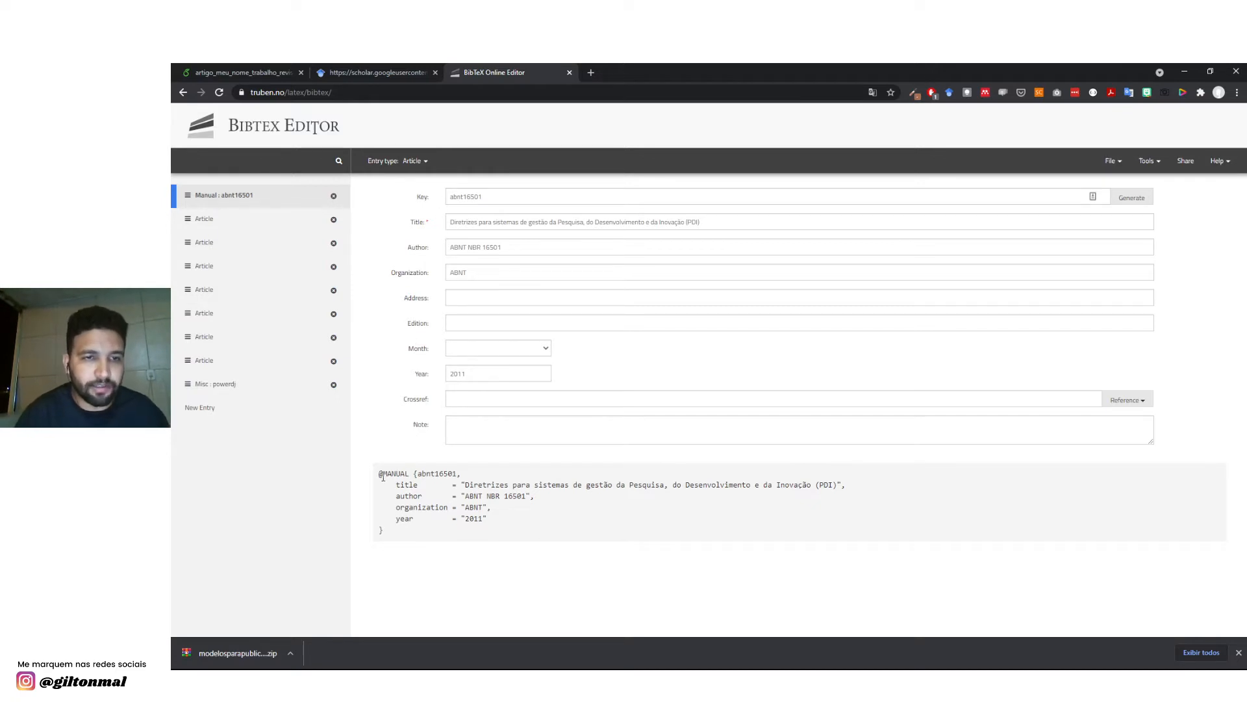
{"action": "left_click_drag", "start_coordinate": [381, 475], "coordinate": [390, 529]}
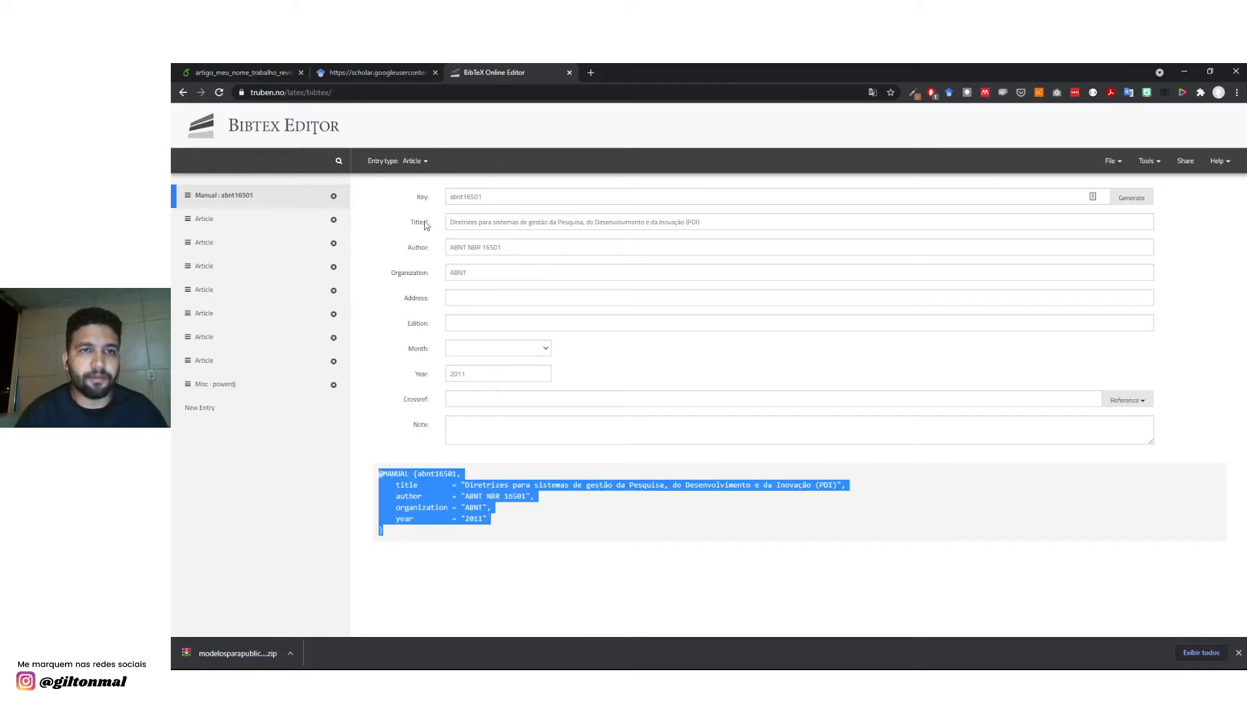
Change the entry type of the first item in the BibTeX Editor to Book.
{"action": "left_click", "coordinate": [424, 162]}
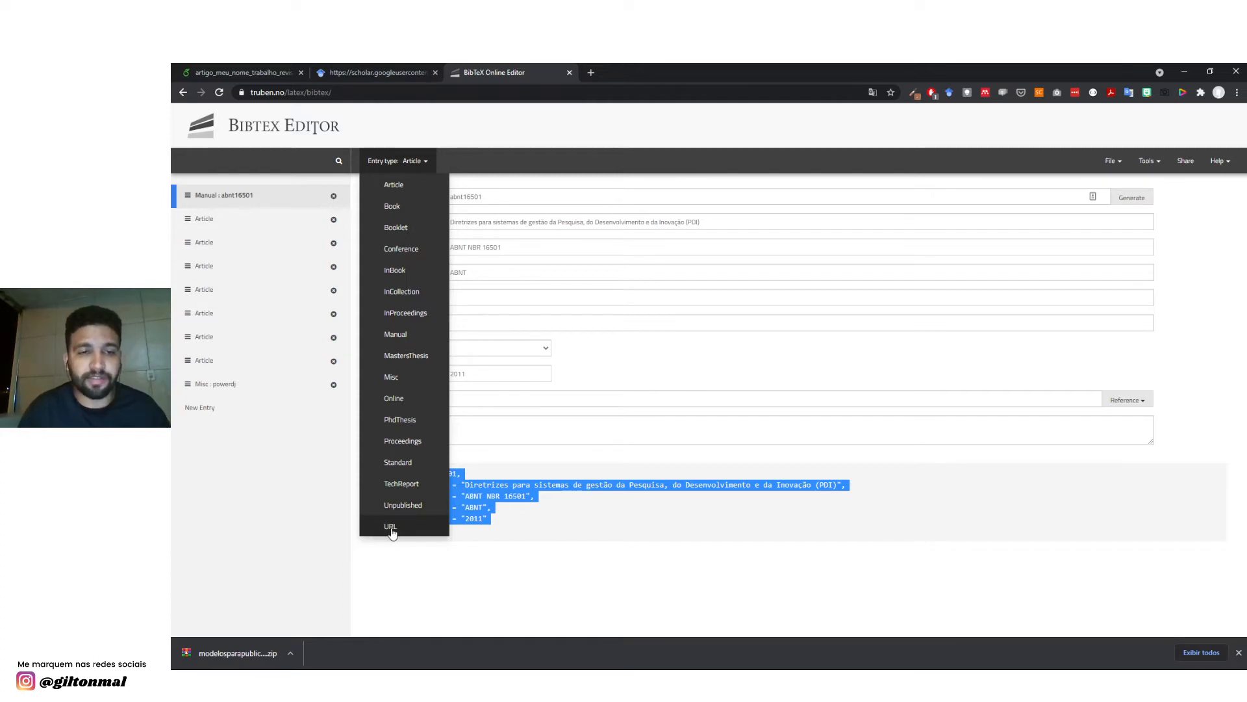
{"action": "left_click", "coordinate": [391, 207]}
{"action": "left_click", "coordinate": [473, 197]}
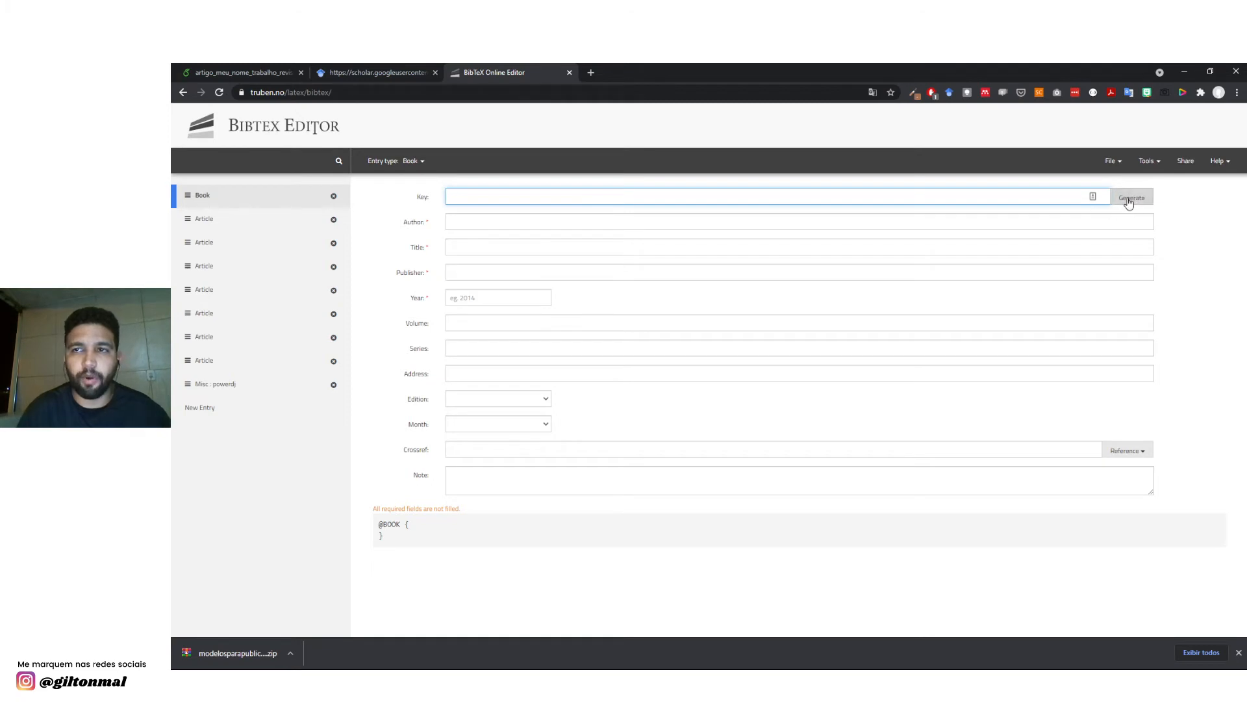
Fill in the Book entry's author as Pressman and its title as "Engenharia de Software".
{"action": "left_click", "coordinate": [464, 221]}
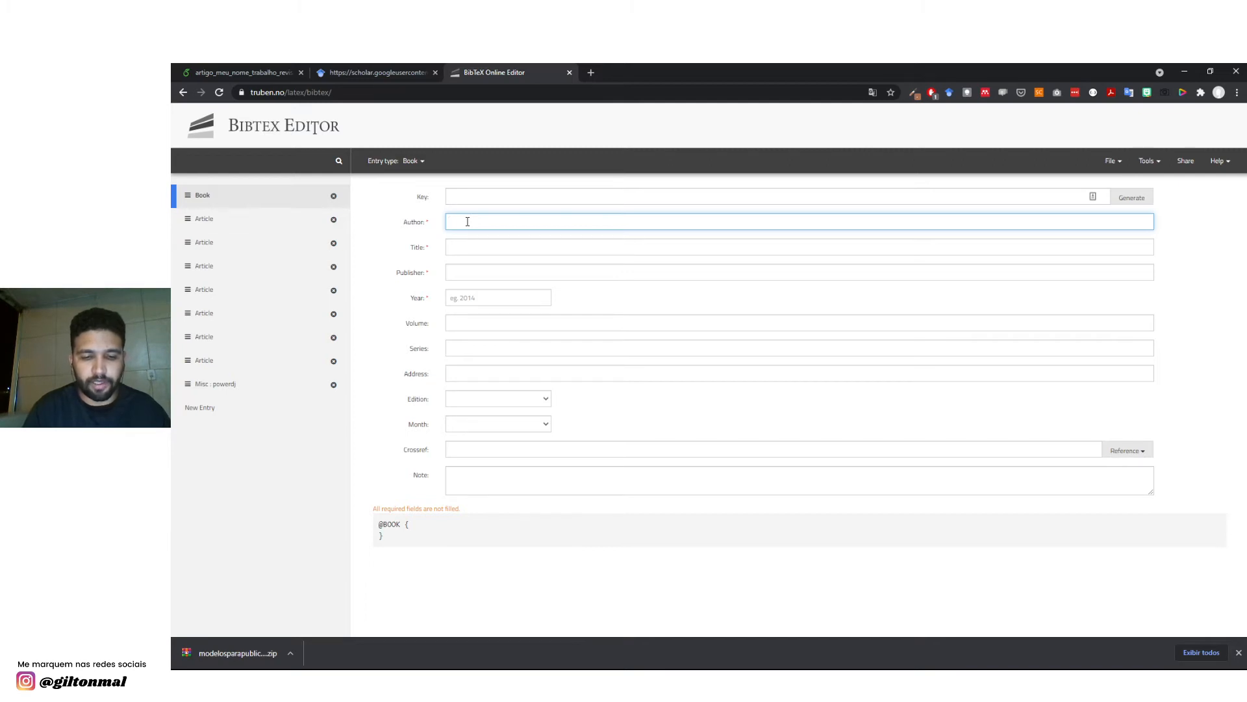
{"action": "type", "text": "Pressman"}
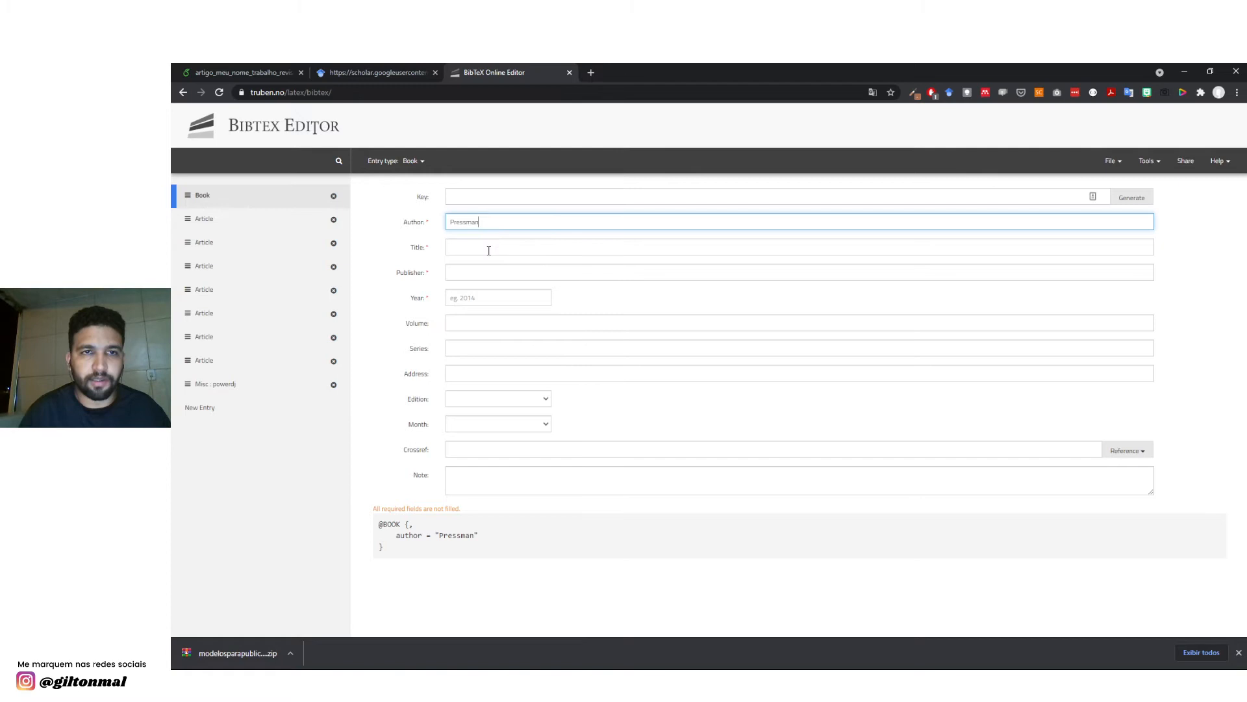
{"action": "left_click", "coordinate": [488, 251]}
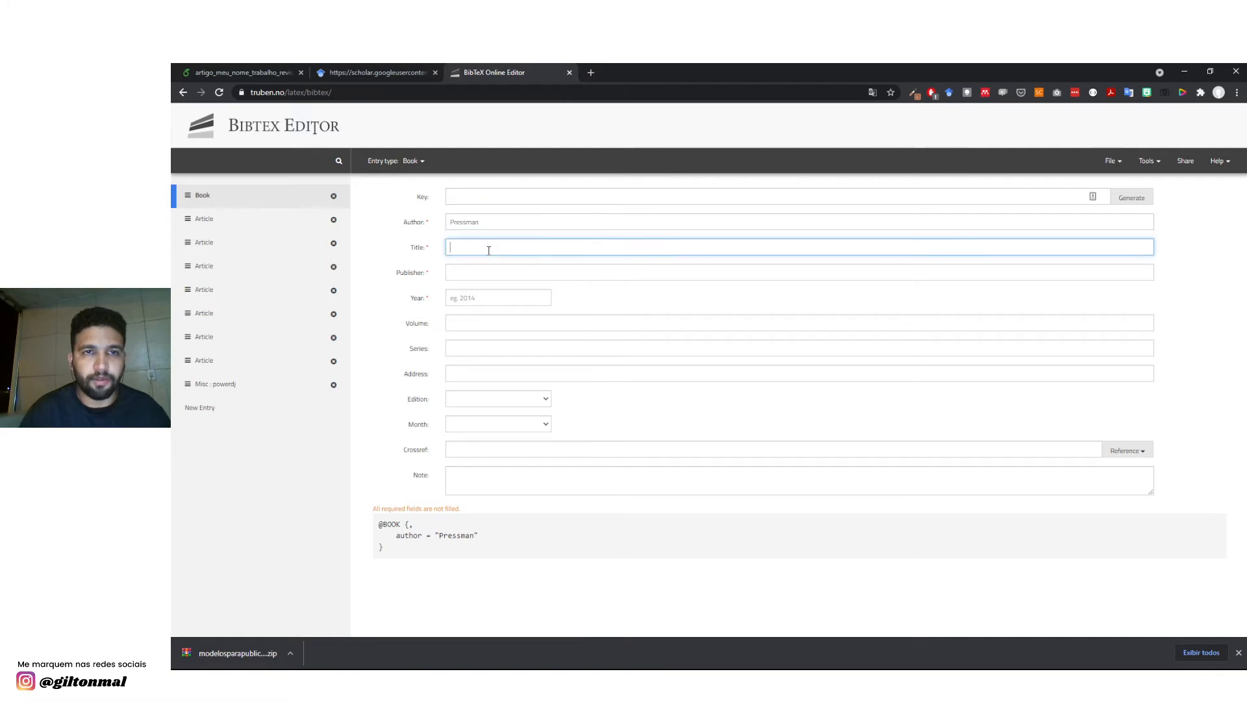
{"action": "type", "text": "Engenha"}
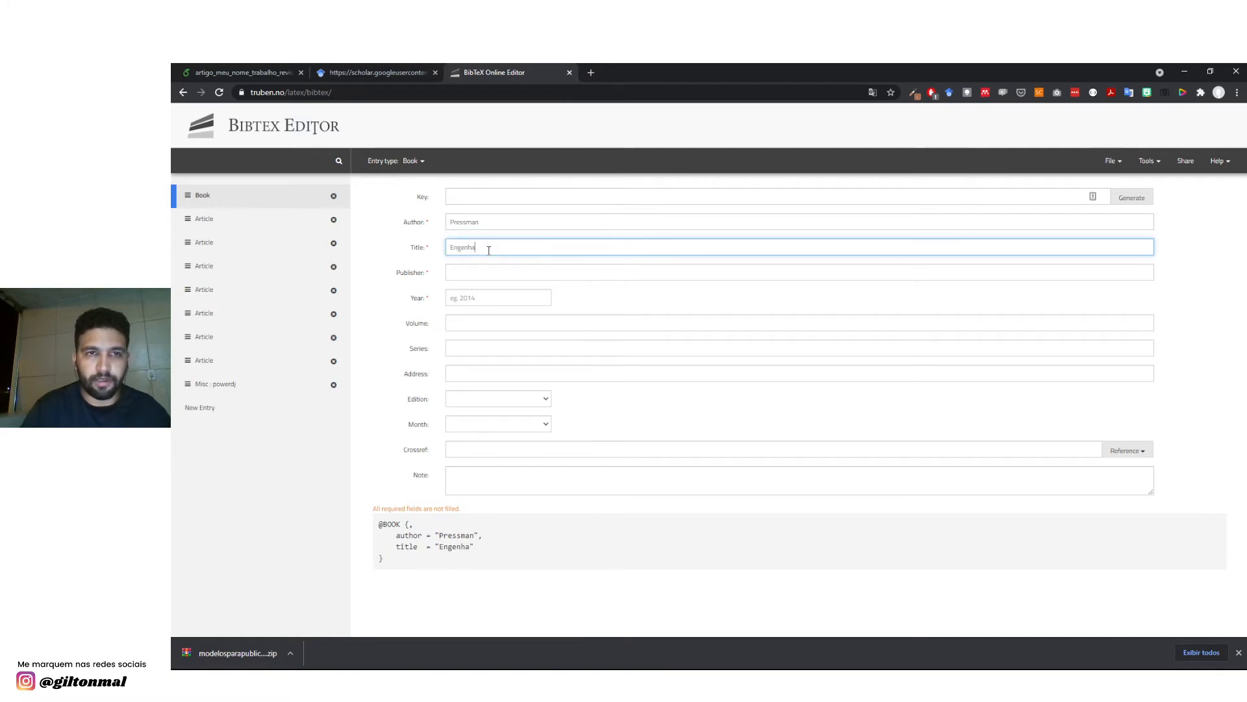
{"action": "type", "text": "ria de Software"}
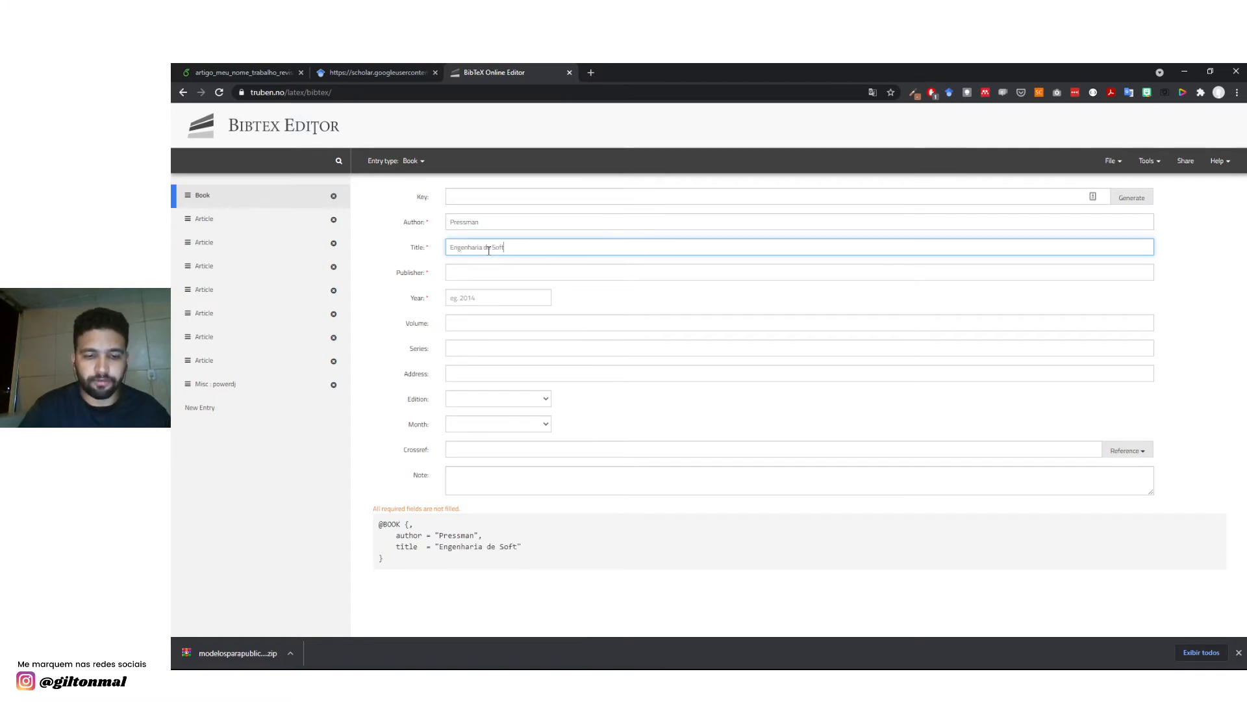
Set the Book entry's publisher to Novatec, its year to 2016 and its volume to 01.
{"action": "left_click", "coordinate": [491, 270]}
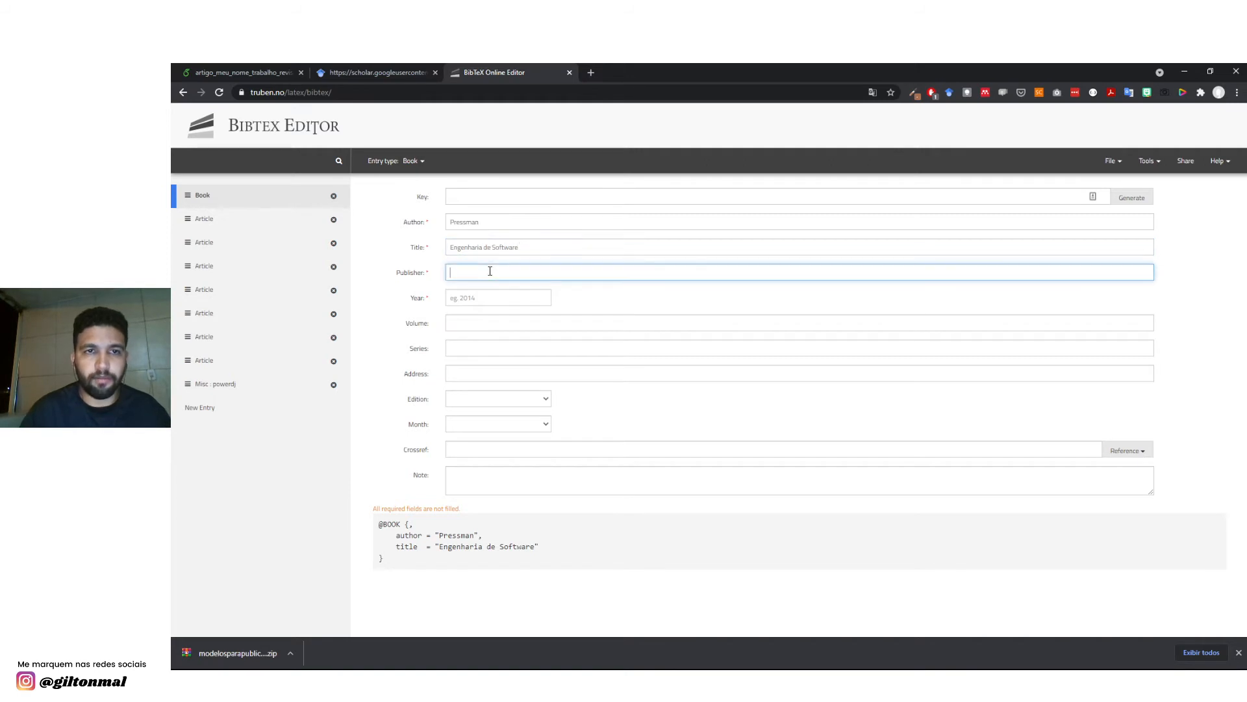
{"action": "type", "text": "Novatec"}
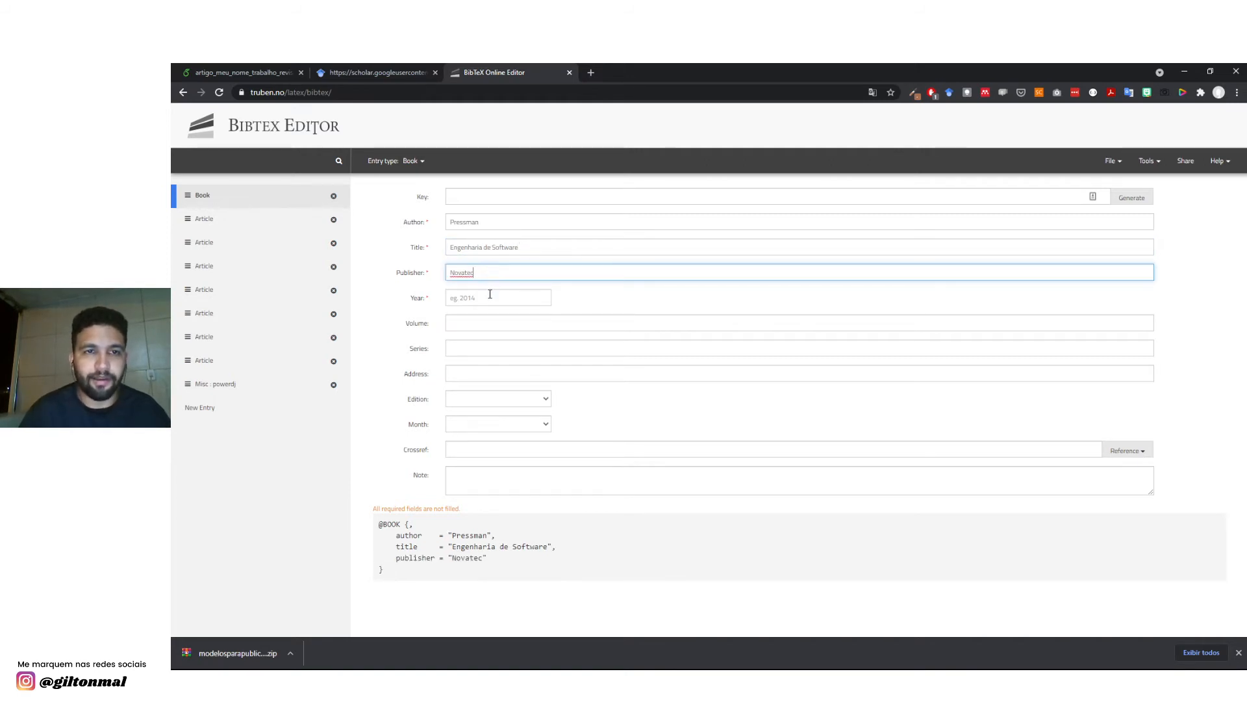
{"action": "left_click", "coordinate": [490, 295]}
{"action": "type", "text": "2016"}
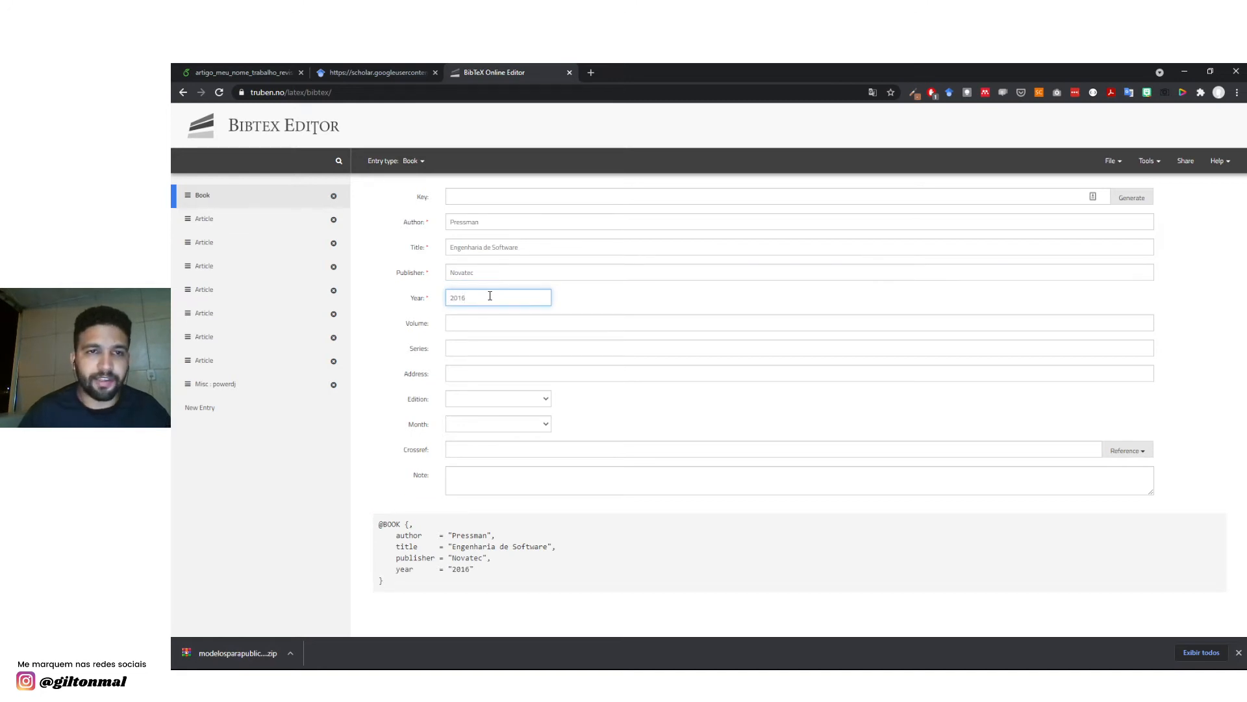
{"action": "left_click", "coordinate": [473, 324]}
{"action": "type", "text": "01"}
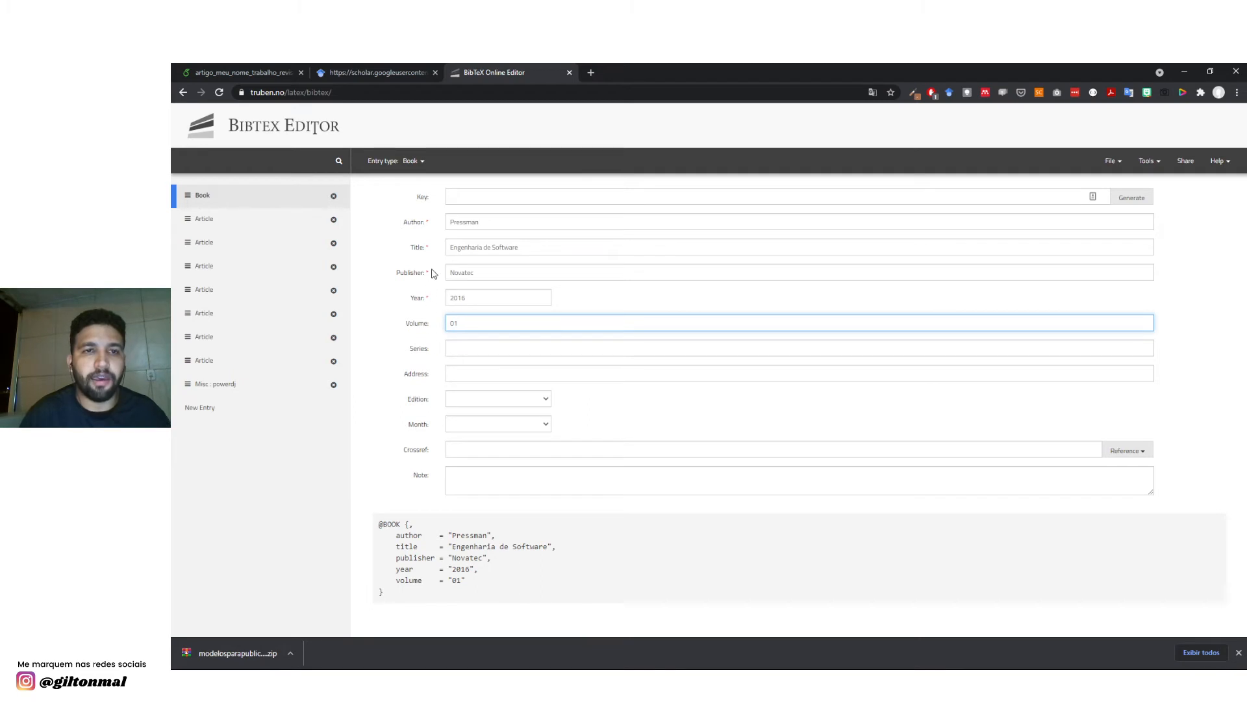
Leave the Book entry's series, address and note empty and generate its citation key.
{"action": "left_click", "coordinate": [453, 345]}
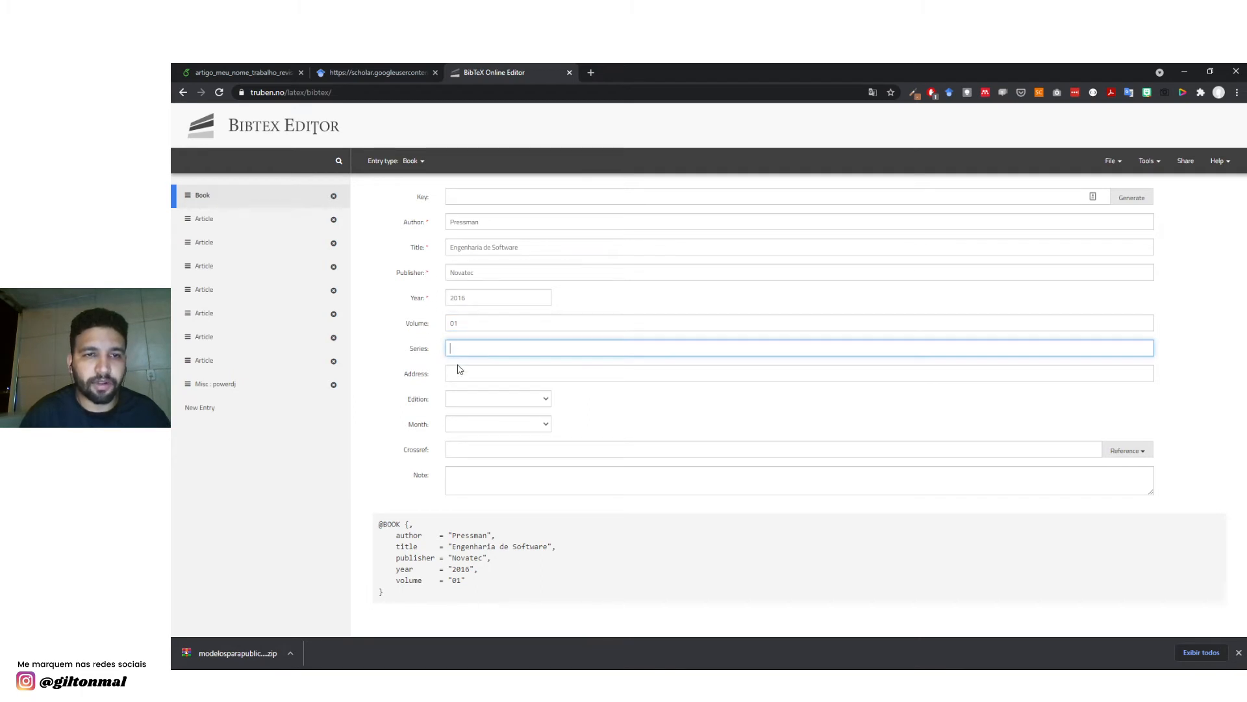
{"action": "left_click", "coordinate": [458, 372]}
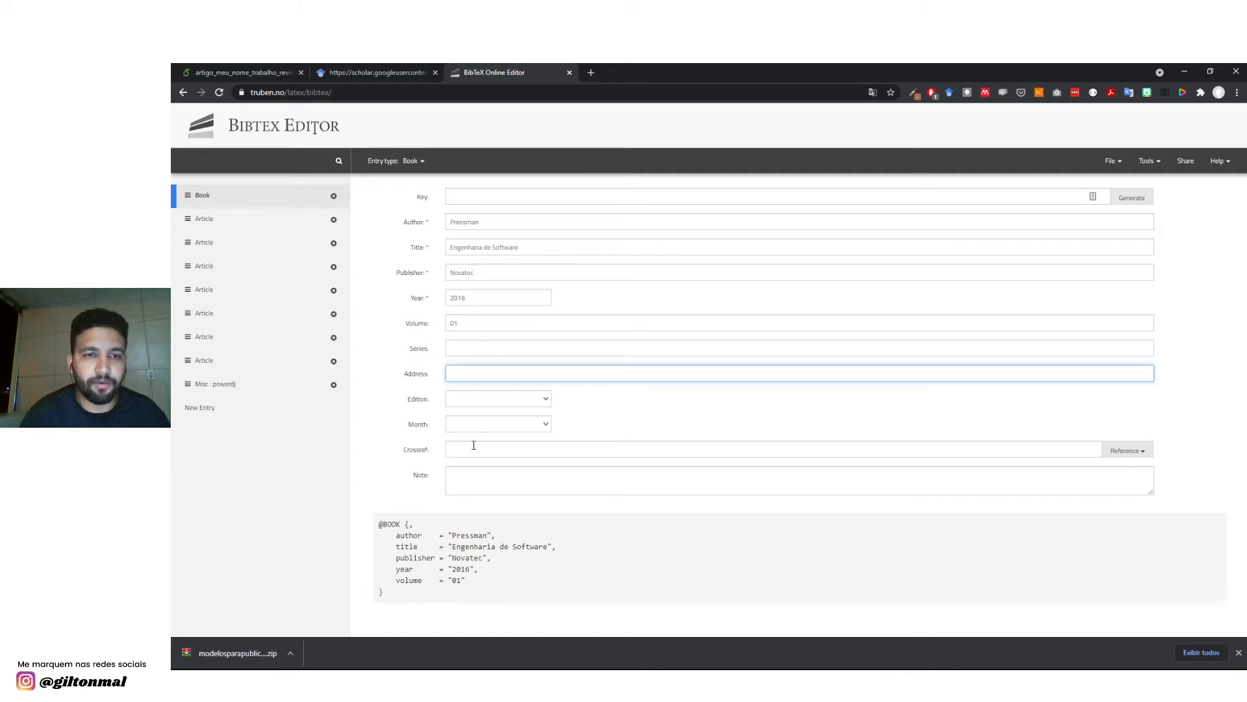
{"action": "left_click", "coordinate": [529, 478]}
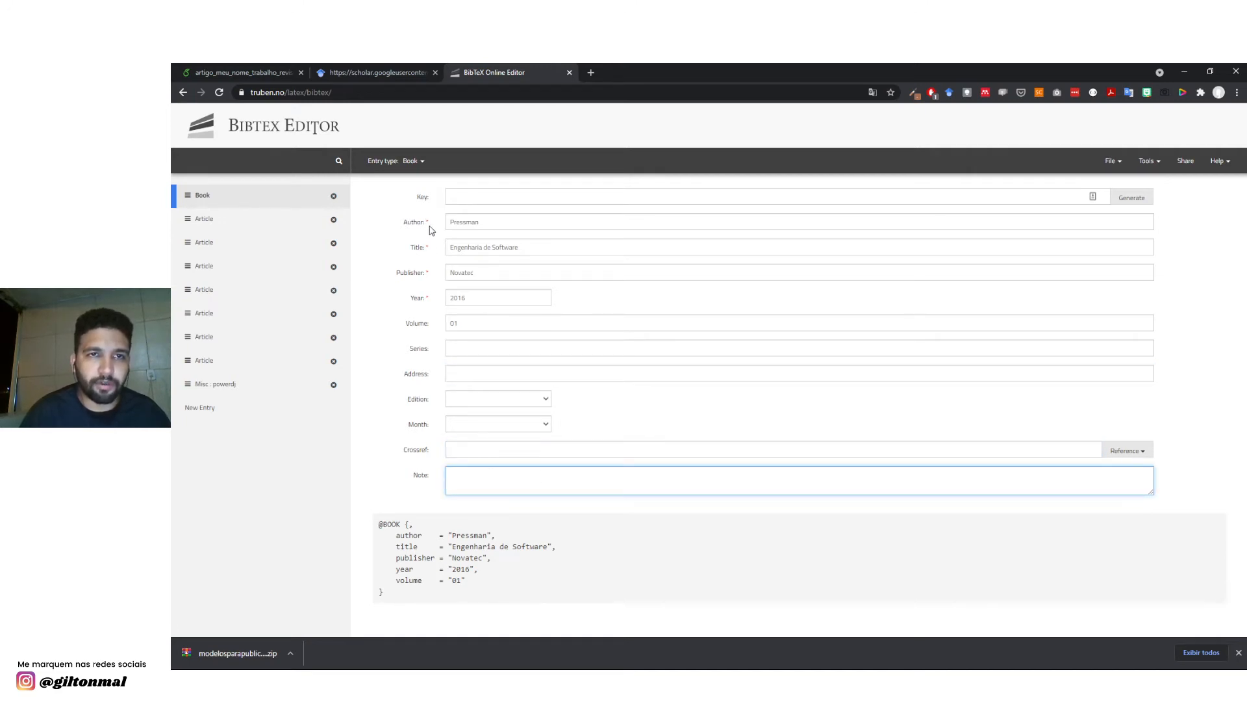
{"action": "left_click", "coordinate": [1133, 199]}
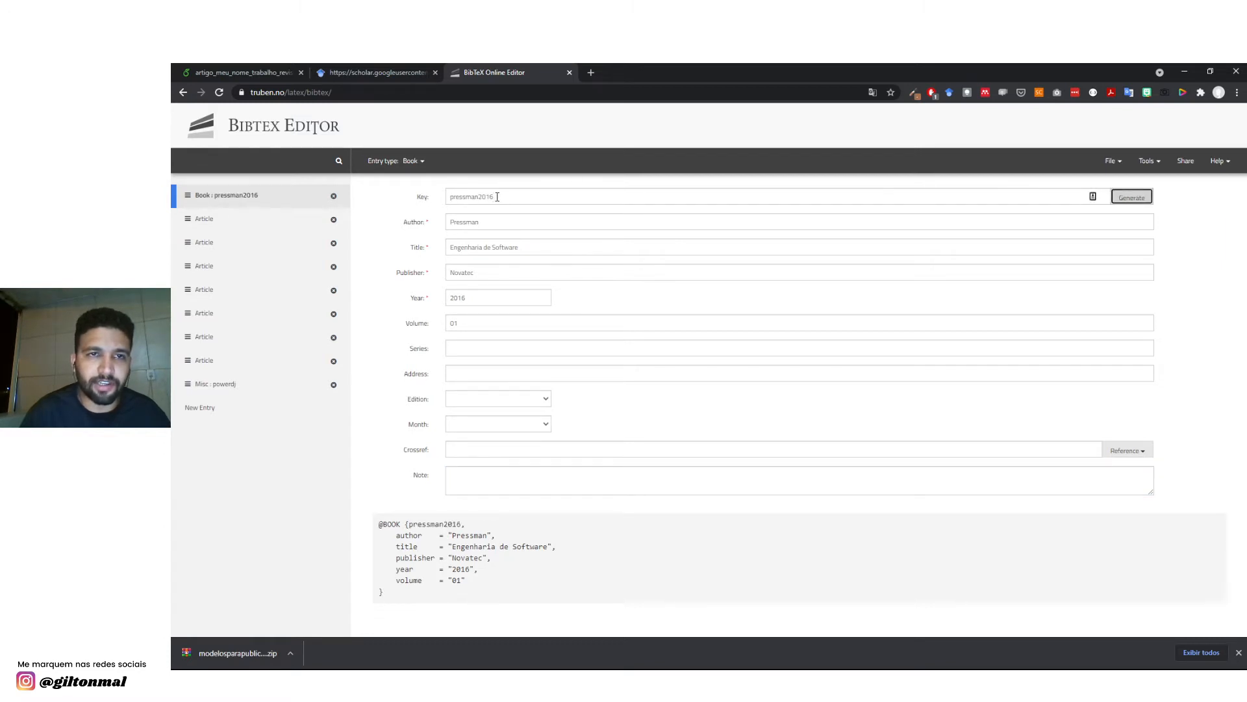
{"action": "left_click_drag", "start_coordinate": [380, 524], "coordinate": [390, 592]}
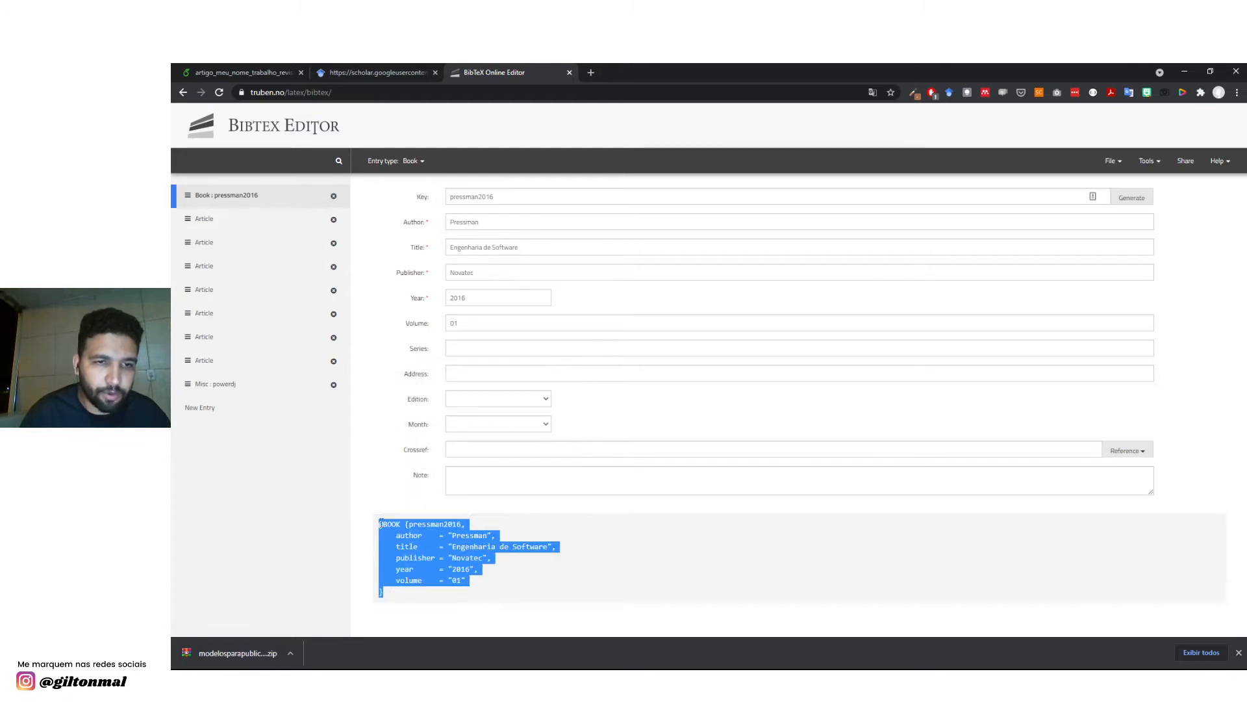
{"action": "key", "text": "ctrl+c"}
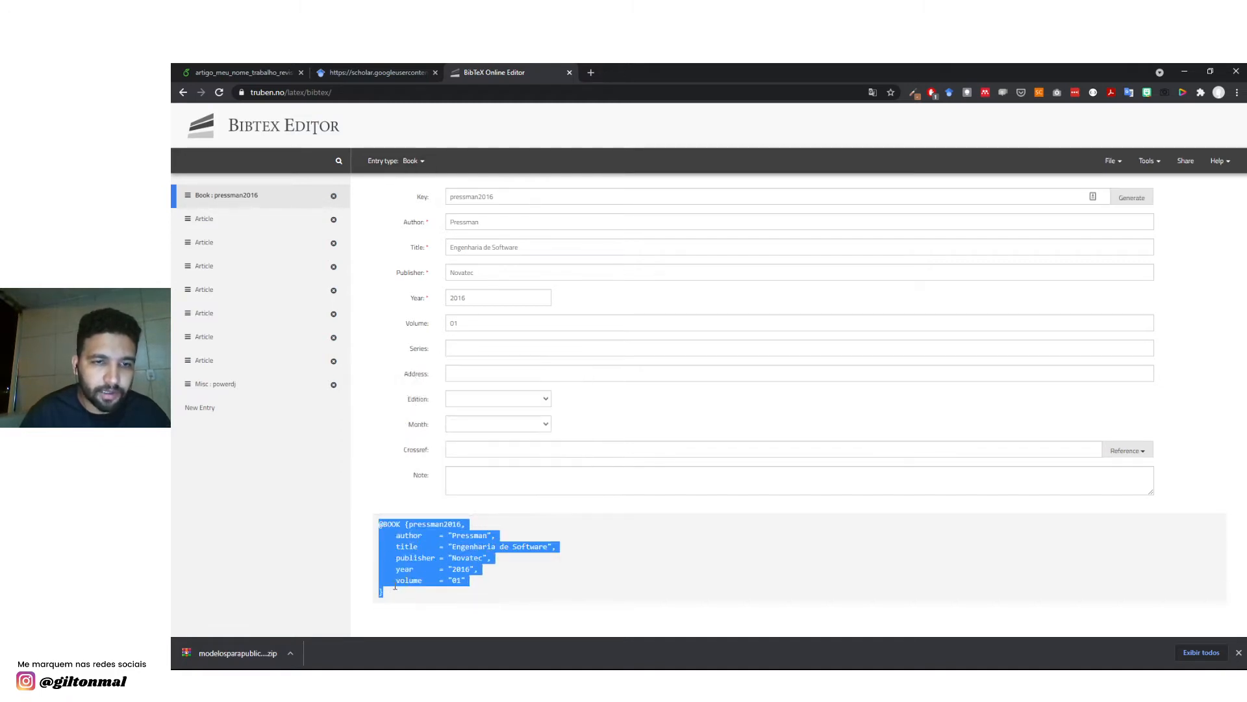
{"action": "key", "text": "ctrl+c"}
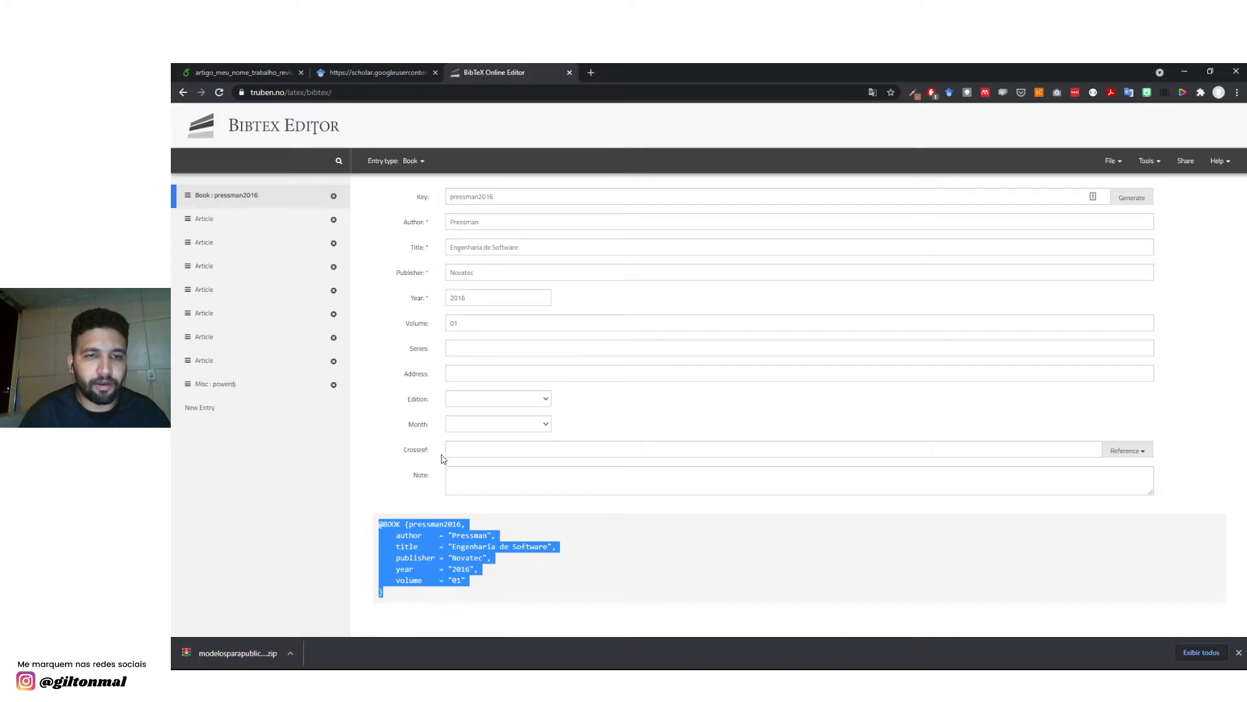
{"action": "left_click", "coordinate": [232, 72]}
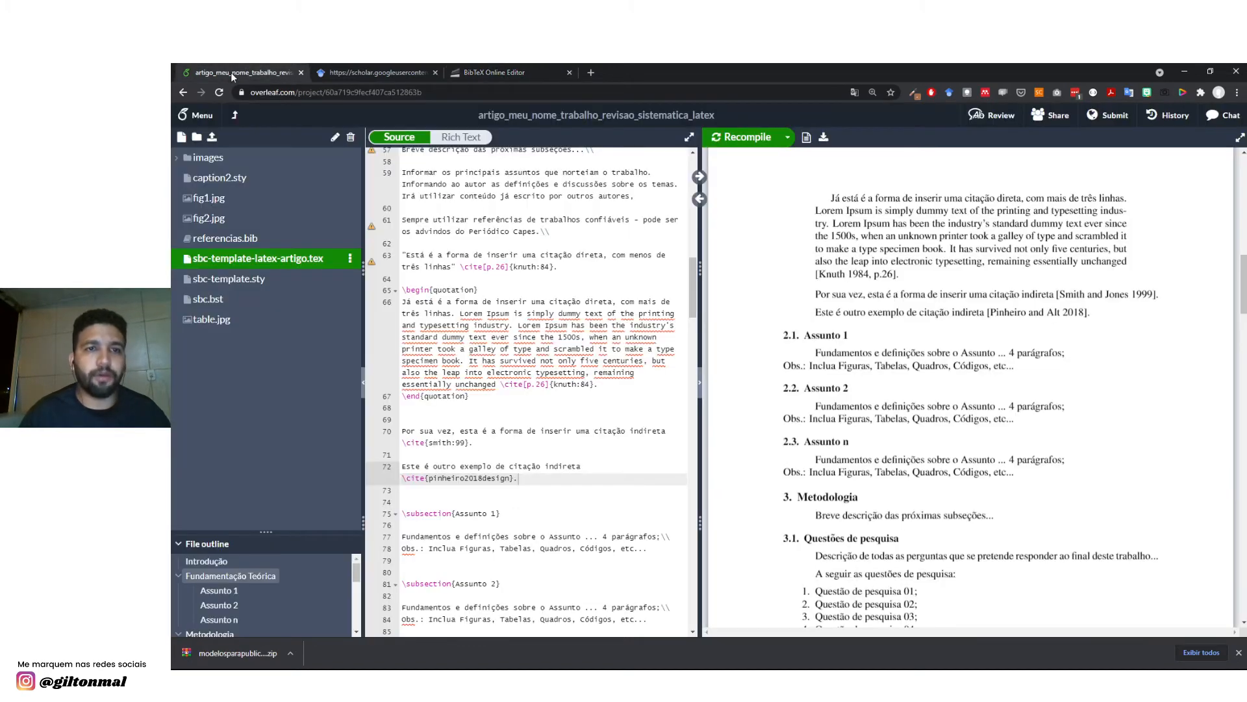
{"action": "left_click", "coordinate": [233, 240]}
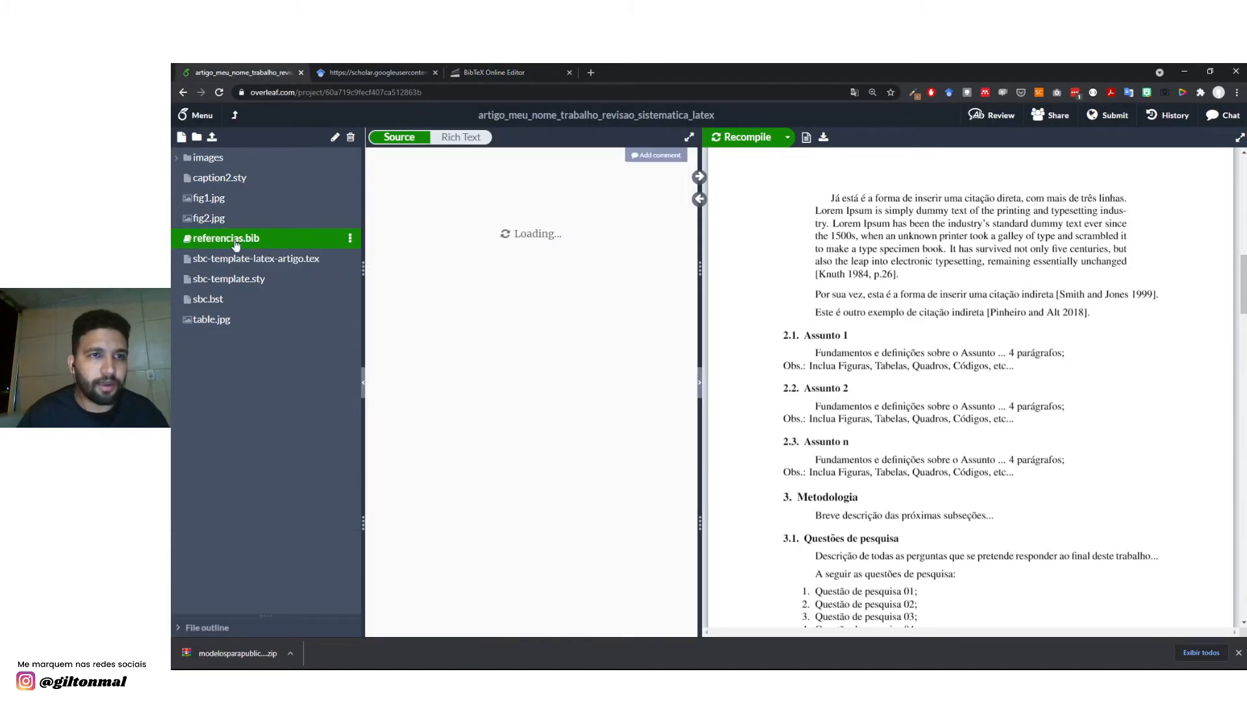
{"action": "scroll", "coordinate": [422, 380], "scroll_direction": "down", "scroll_amount": 2}
{"action": "left_click", "coordinate": [414, 361]}
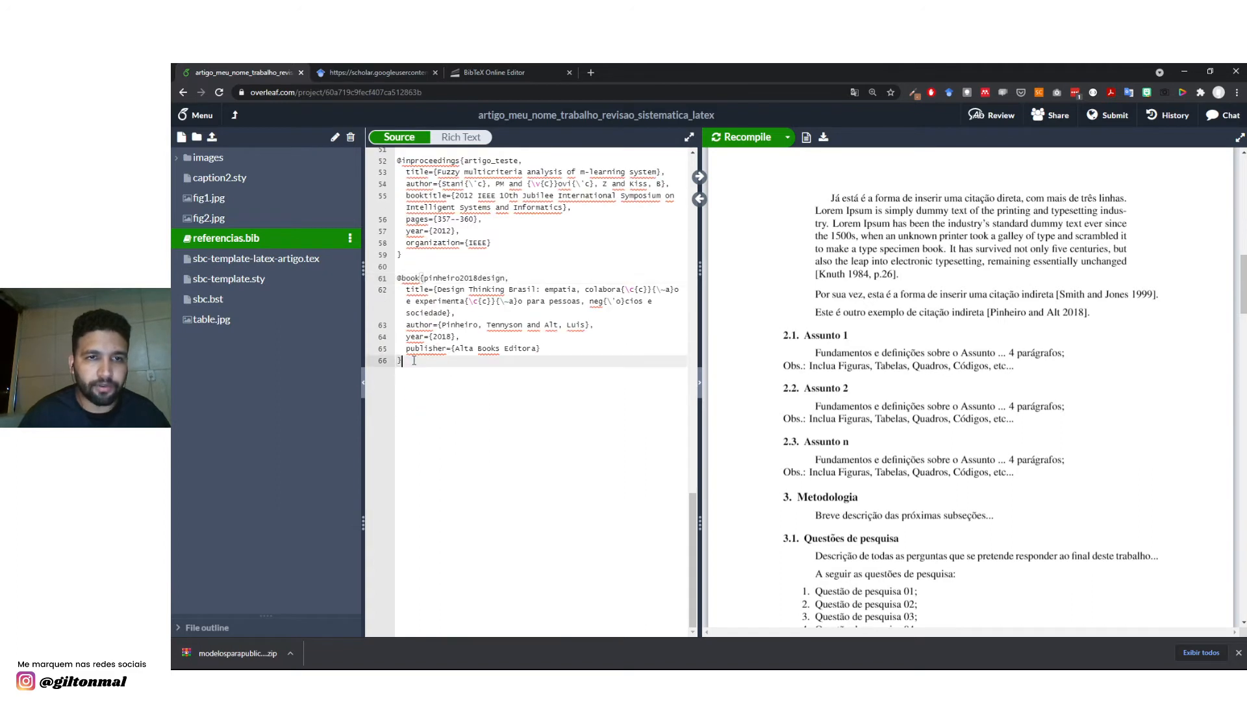
{"action": "key", "text": "Return"}
{"action": "key", "text": "Return"}
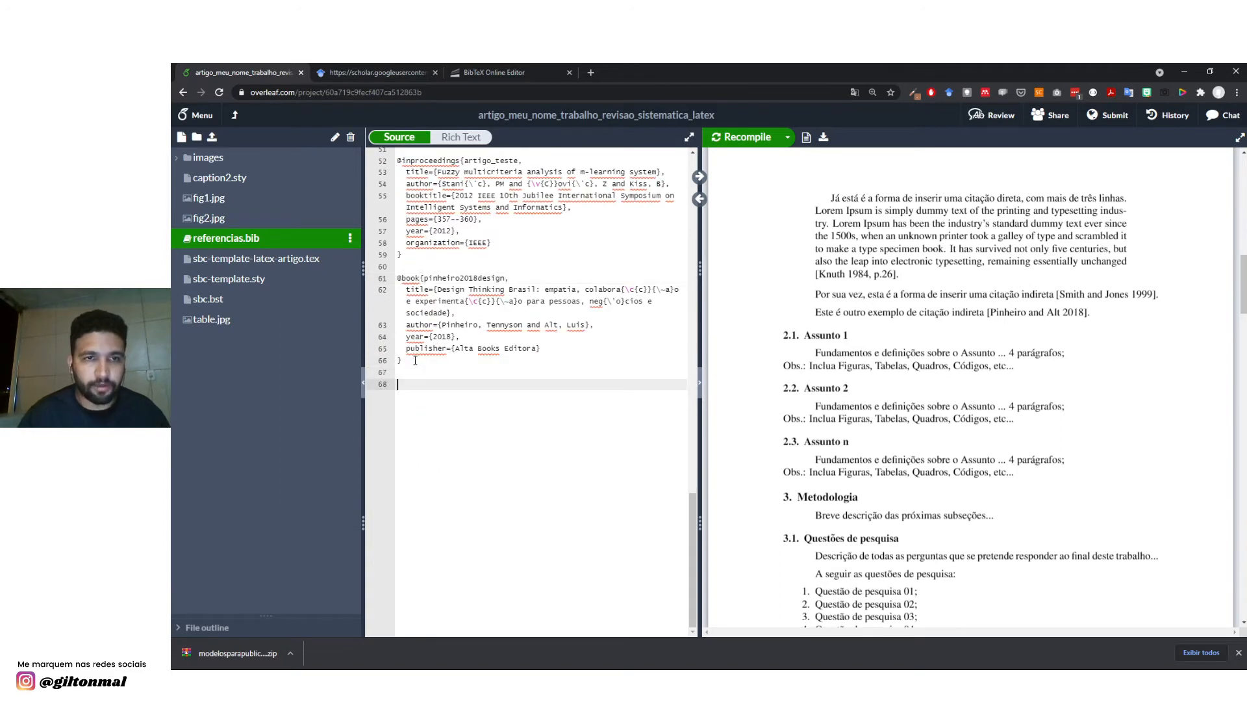
{"action": "left_click", "coordinate": [415, 361]}
{"action": "key", "text": "Return"}
{"action": "key", "text": "Return"}
{"action": "key", "text": "ctrl+v"}
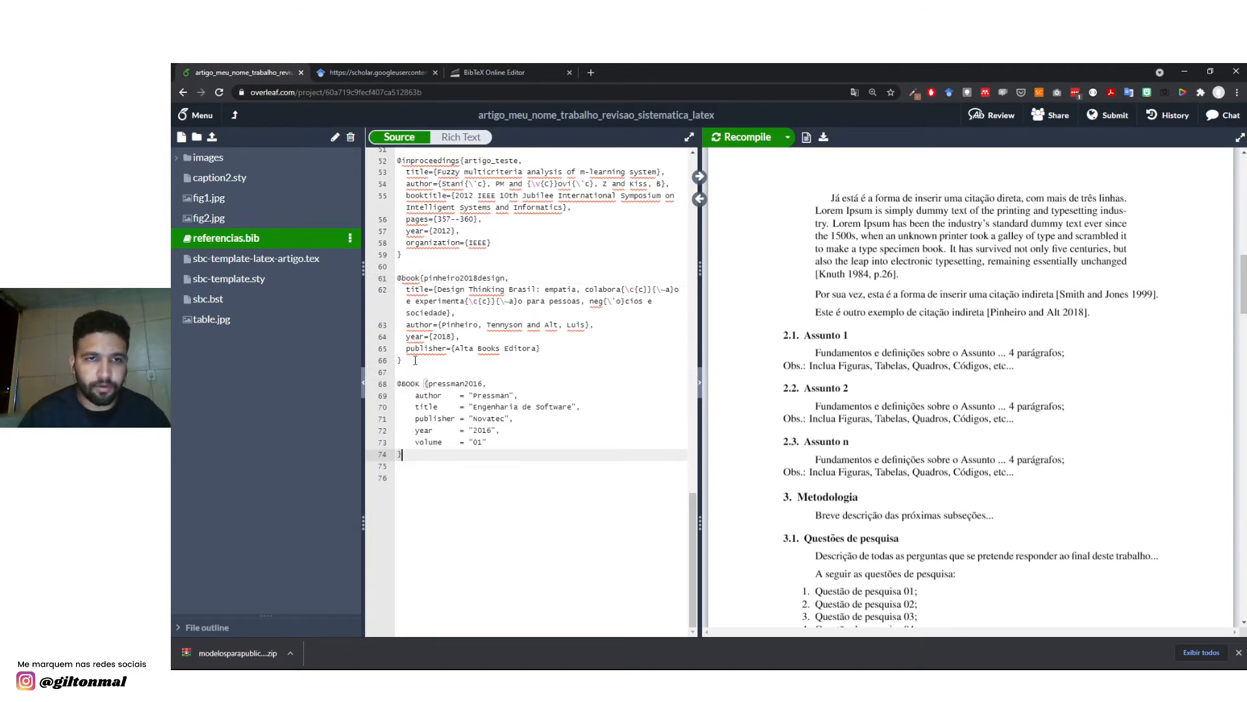
{"action": "left_click_drag", "start_coordinate": [431, 384], "coordinate": [478, 384]}
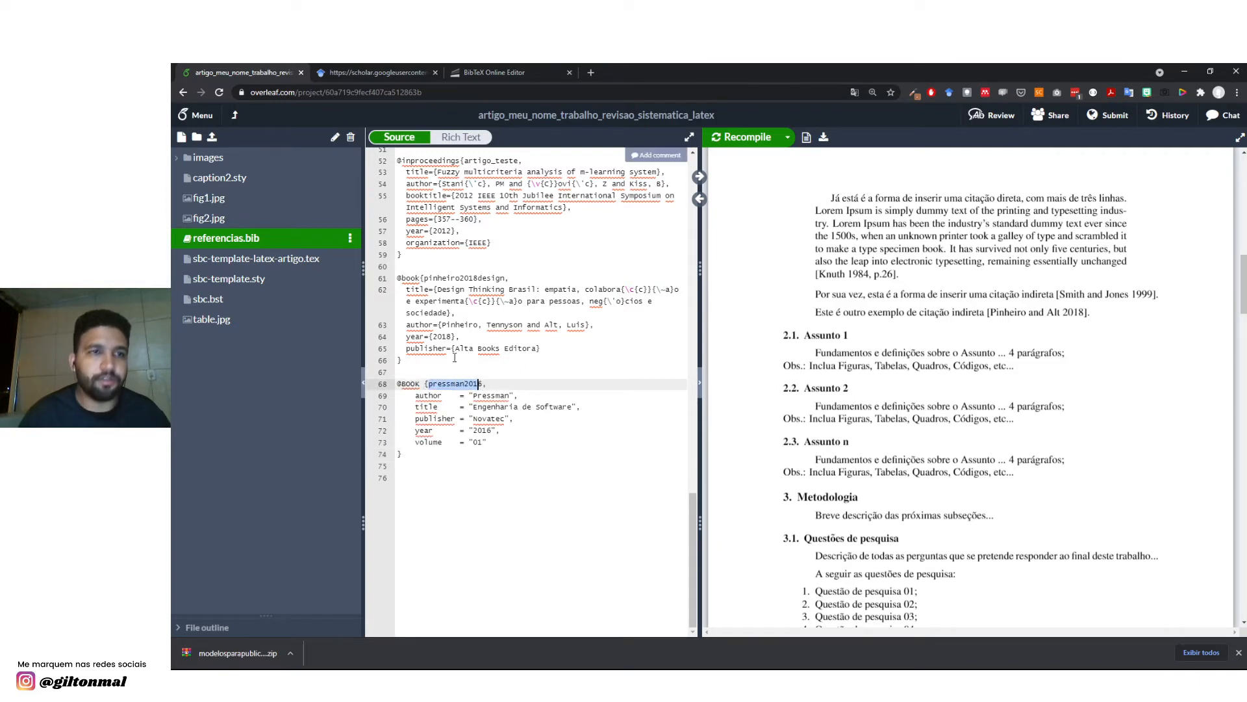
In sbc-template-latex-artigo.tex, add the paragraph "E esta é mais uma referência indireta" below the pinheiro2018design citation.
{"action": "left_click", "coordinate": [271, 260]}
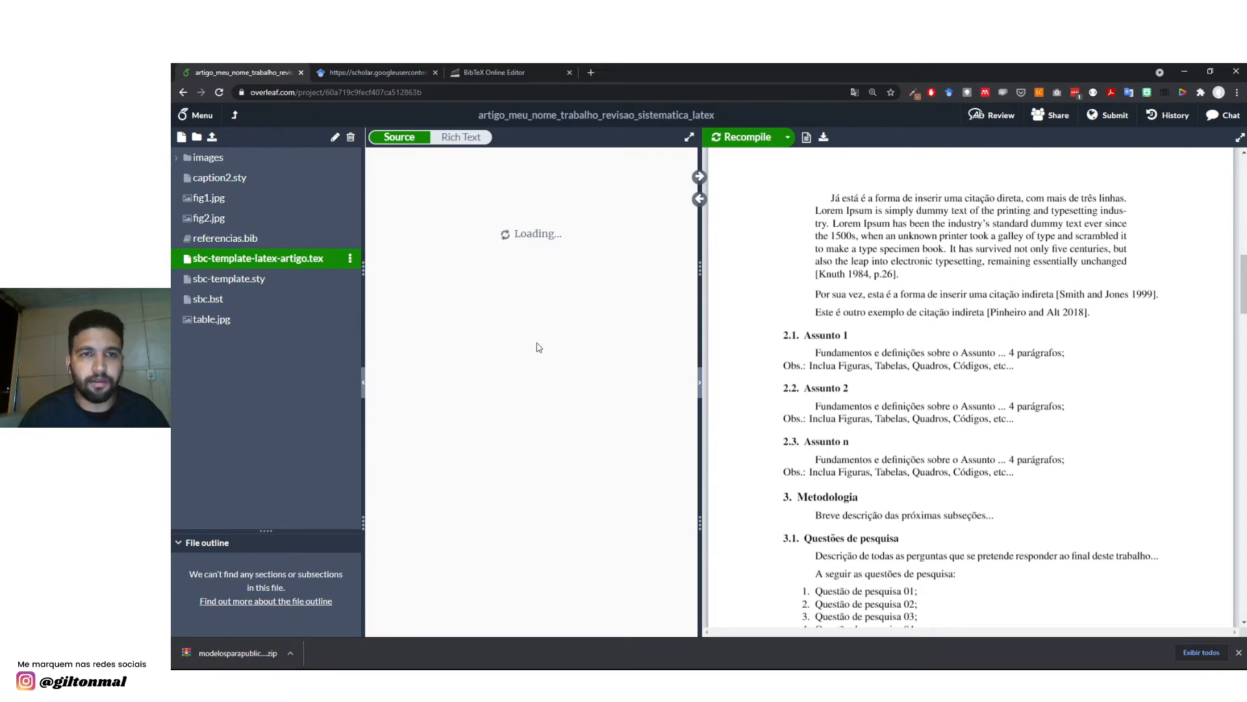
{"action": "scroll", "coordinate": [517, 393], "scroll_direction": "down", "scroll_amount": 1}
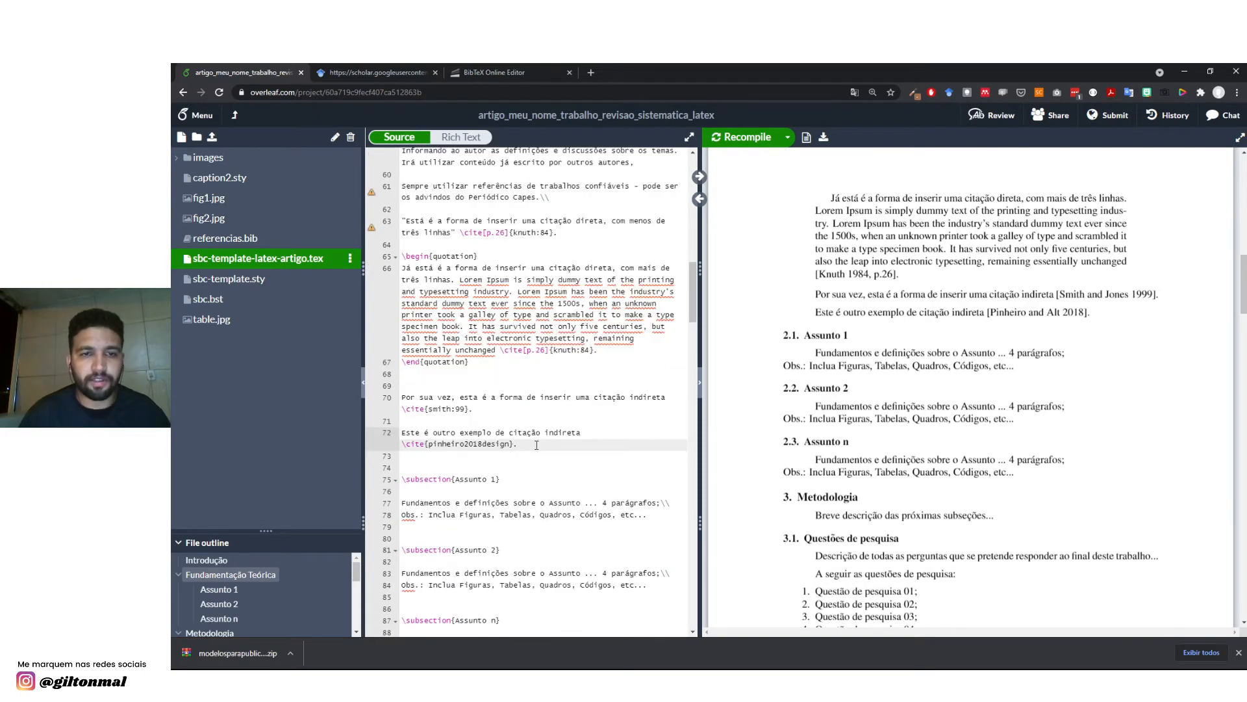
{"action": "left_click", "coordinate": [536, 445]}
{"action": "key", "text": "Return"}
{"action": "key", "text": "Return"}
{"action": "type", "text": "E es"}
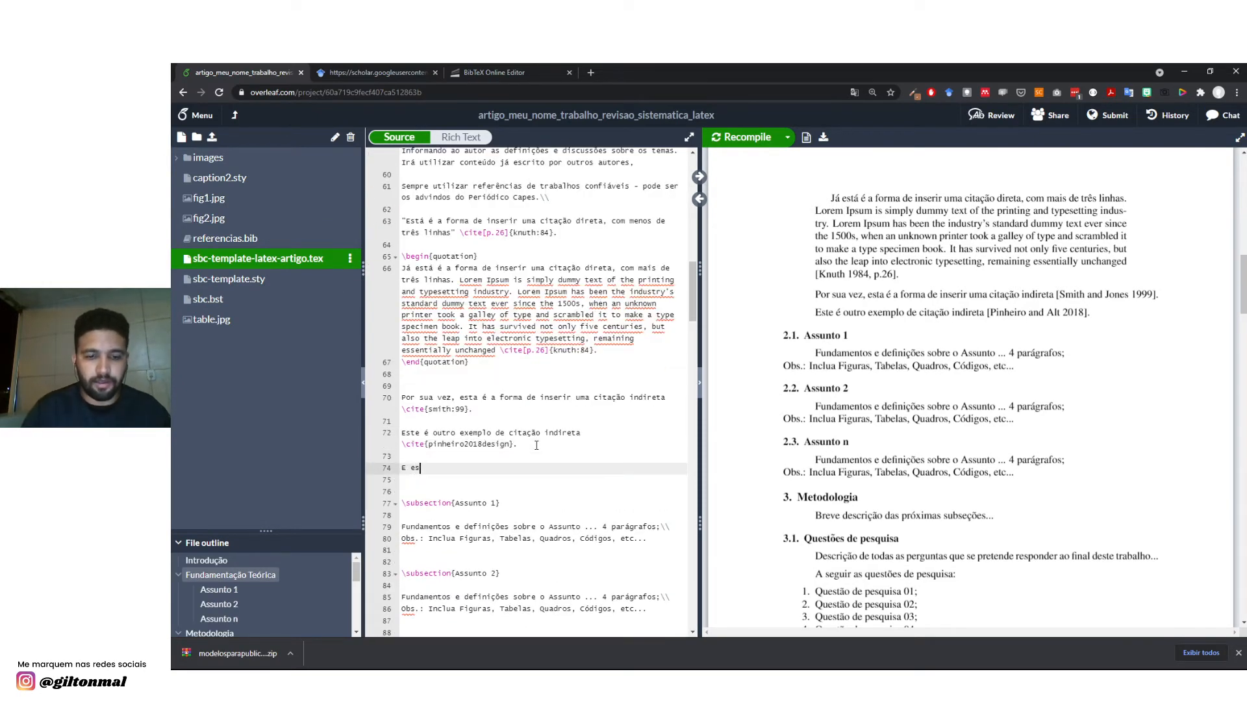
{"action": "type", "text": "ta é mais uma "}
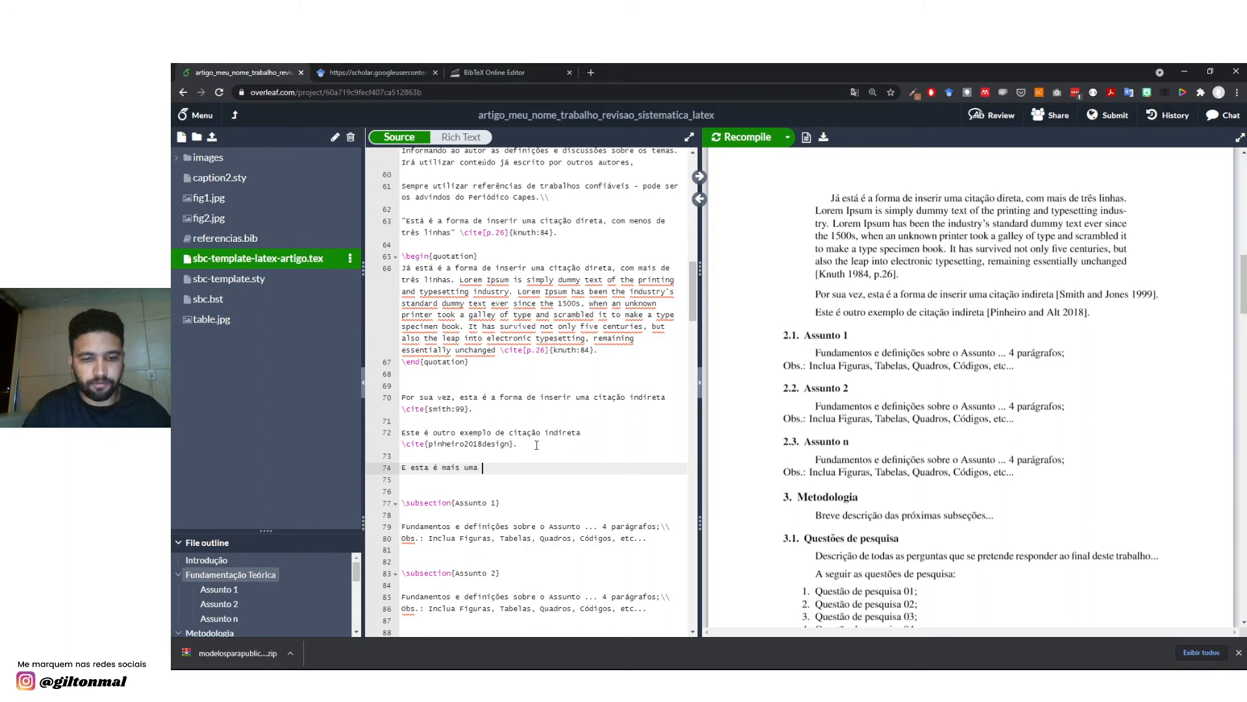
{"action": "type", "text": "referencia i"}
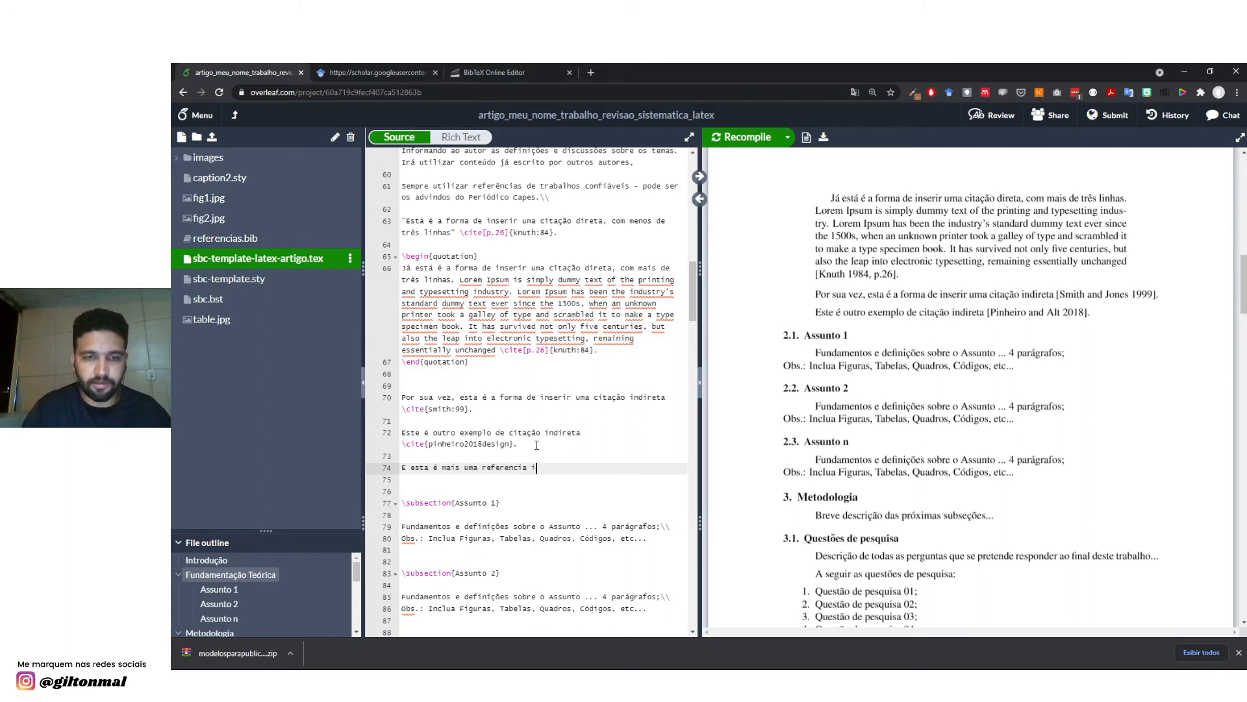
{"action": "key", "text": "BackSpace"}
{"action": "key", "text": "BackSpace"}
{"action": "key", "text": "BackSpace"}
{"action": "key", "text": "BackSpace"}
{"action": "key", "text": "BackSpace"}
{"action": "key", "text": "BackSpace"}
{"action": "key", "text": "BackSpace"}
{"action": "type", "text": "ência indireta"}
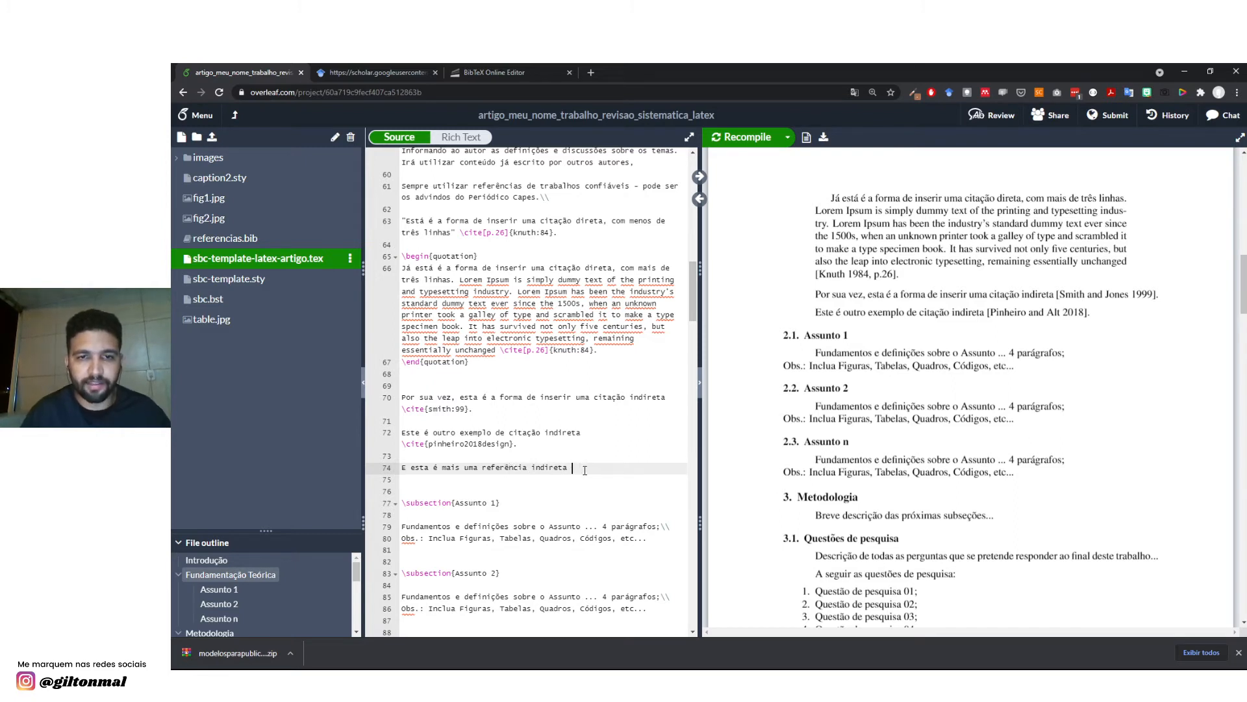
End the new sentence with \cite{pressman2016} and a period, and recompile the article.
{"action": "type", "text": "\\"}
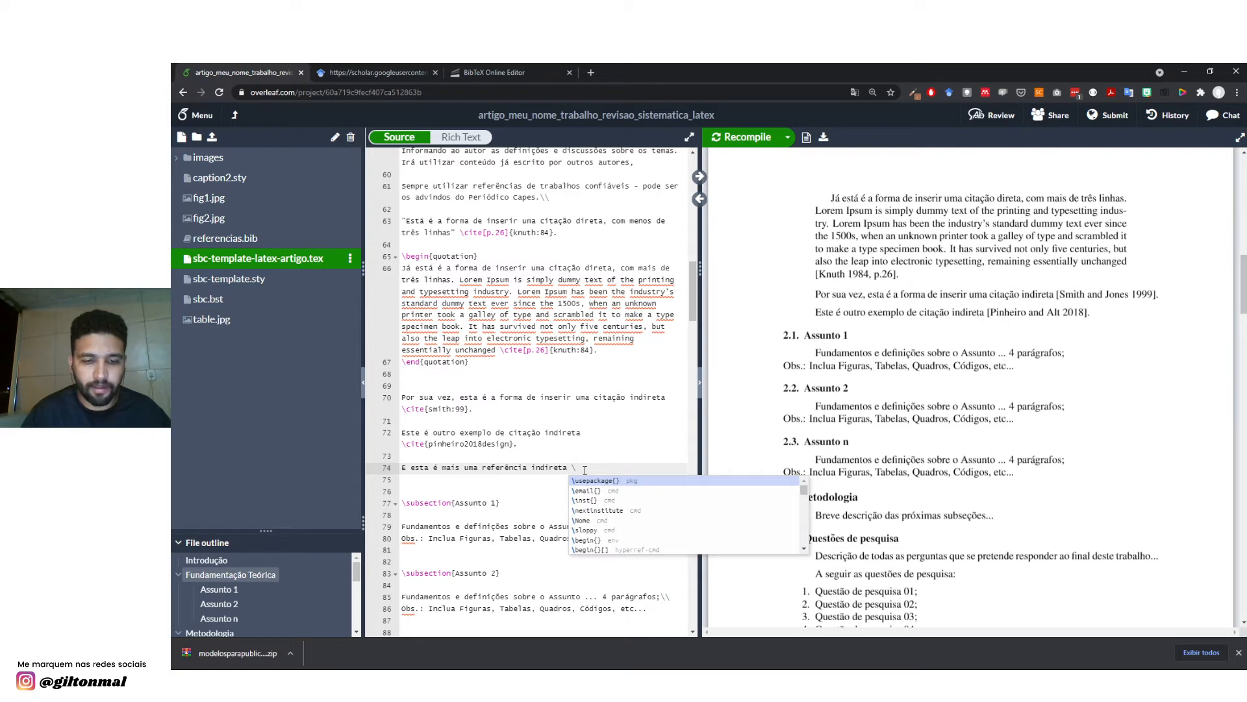
{"action": "type", "text": "cite"}
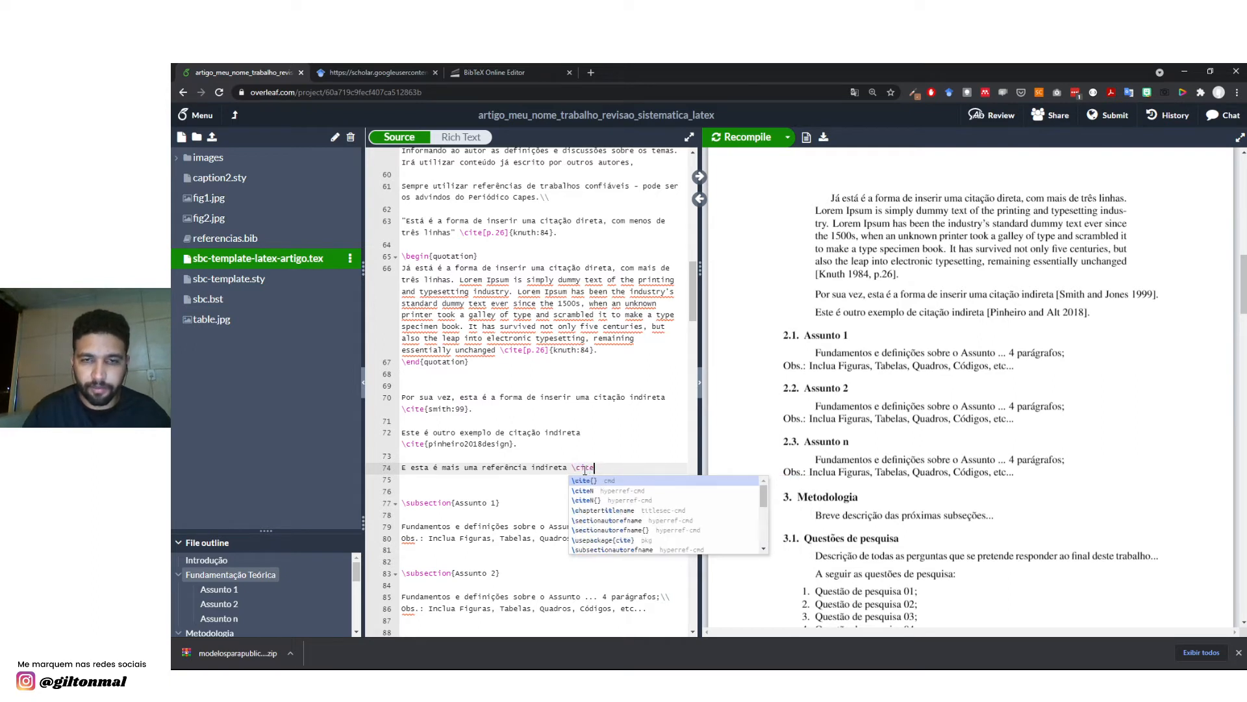
{"action": "type", "text": "{pr"}
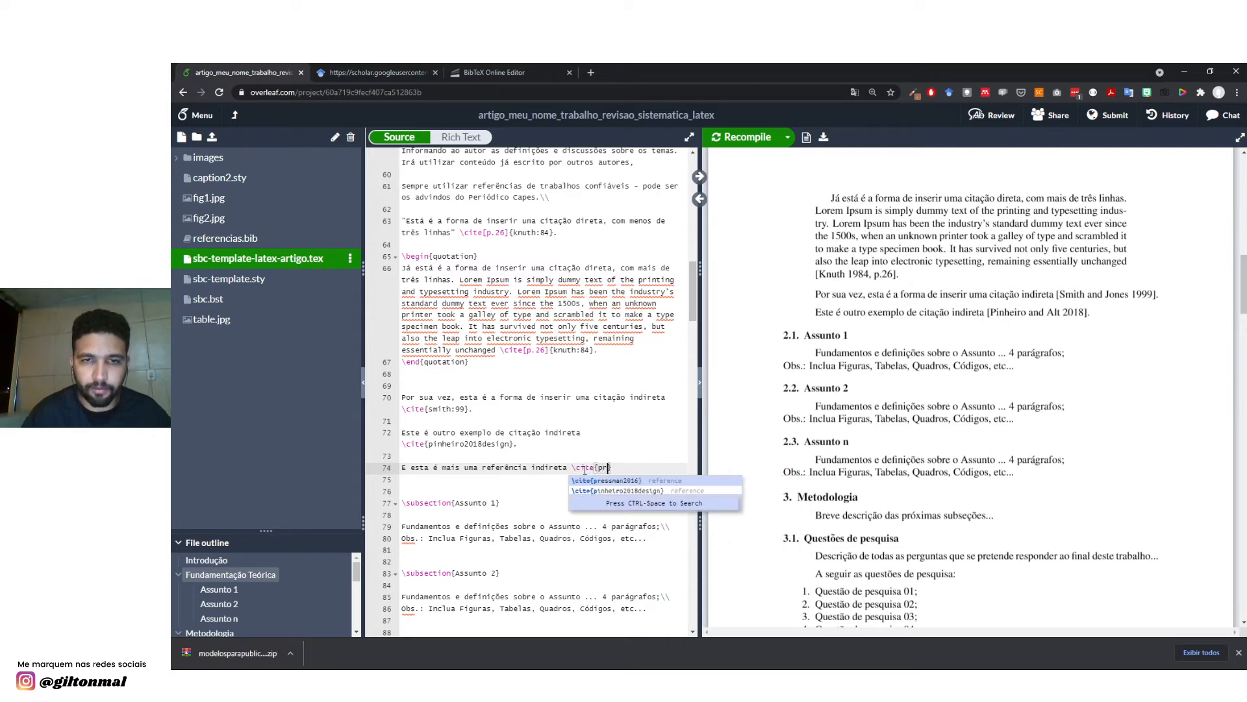
{"action": "left_click", "coordinate": [616, 481]}
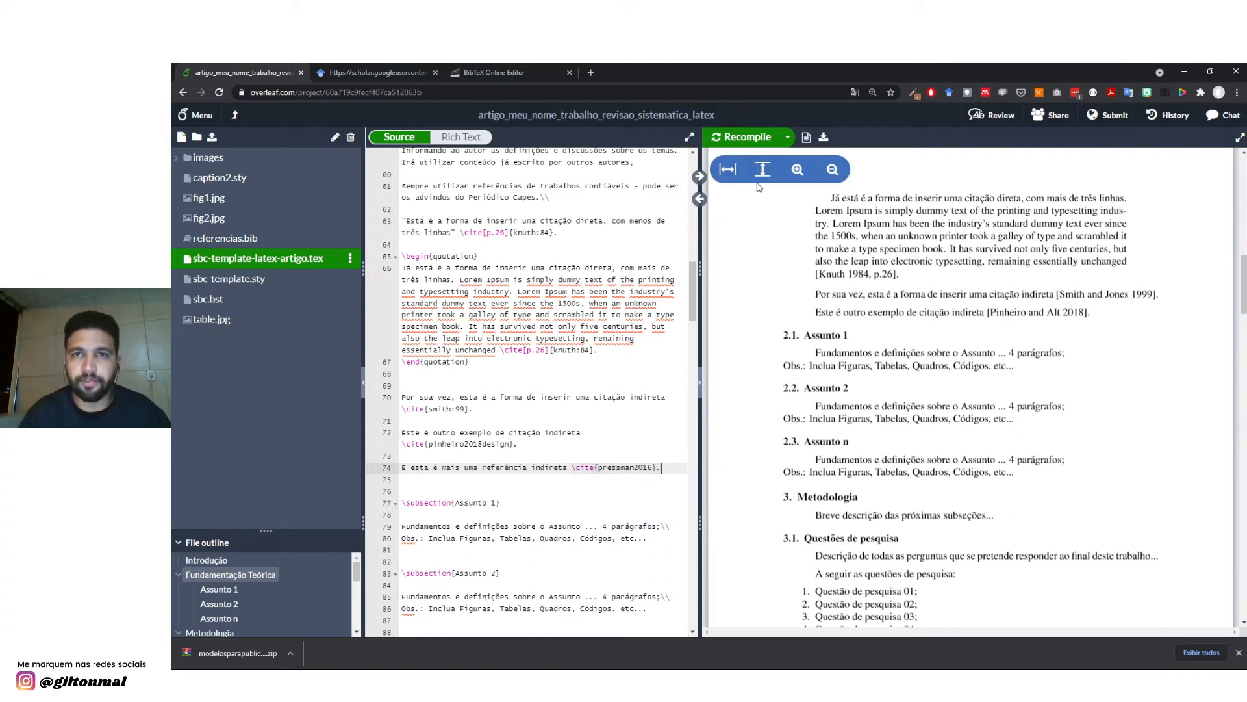
{"action": "left_click", "coordinate": [746, 144]}
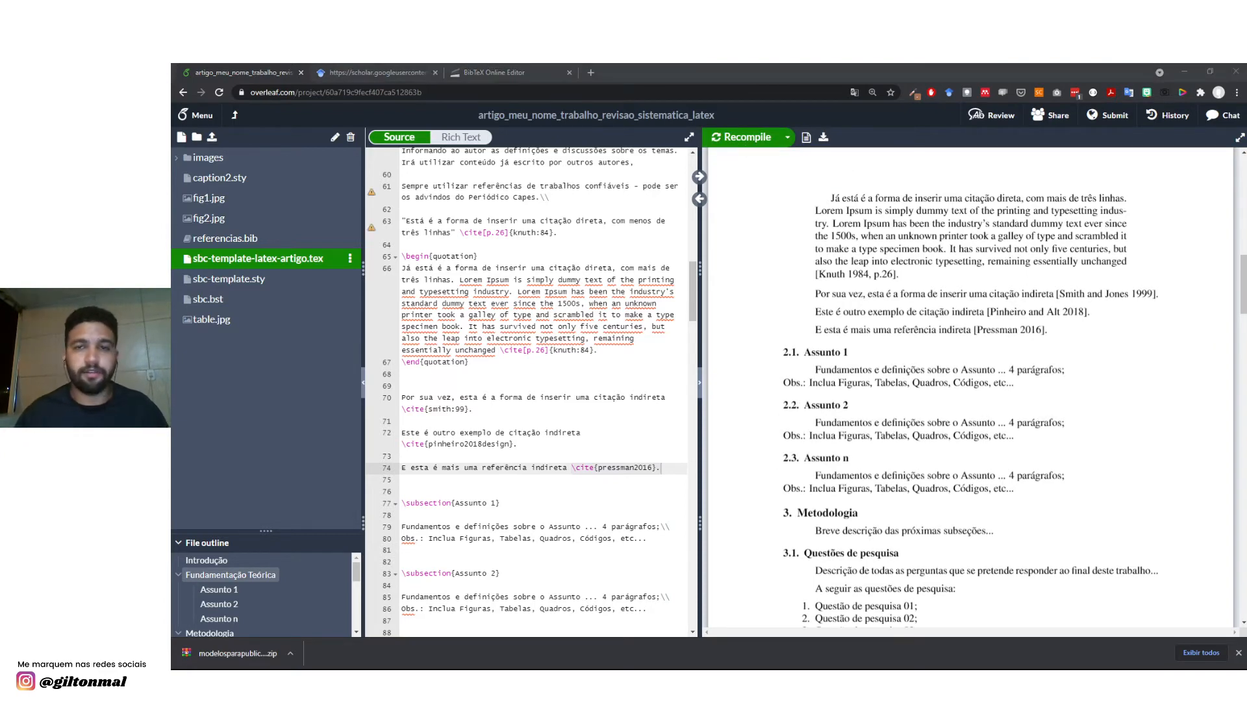
Check the new Pressman citation in the compiled text and its Engenharia de Software entry under Referências.
{"action": "scroll", "coordinate": [1022, 422], "scroll_direction": "down", "scroll_amount": 6}
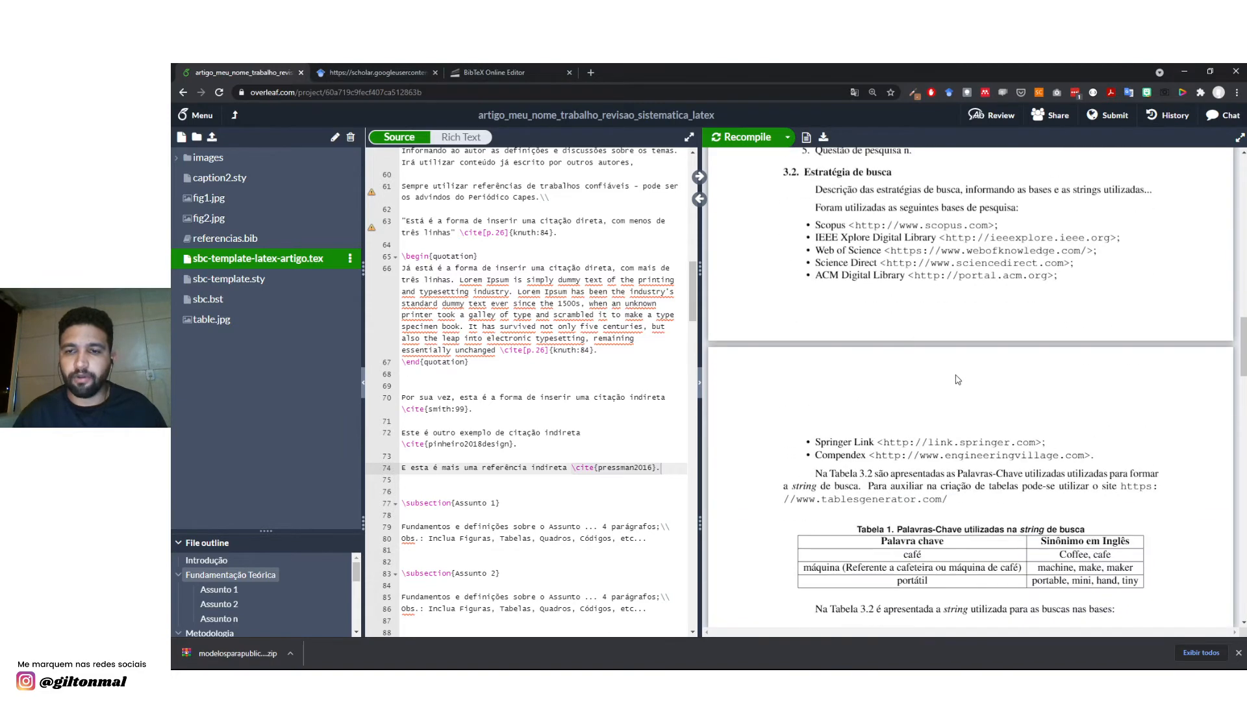
{"action": "scroll", "coordinate": [950, 372], "scroll_direction": "up", "scroll_amount": 8}
{"action": "scroll", "coordinate": [950, 372], "scroll_direction": "up", "scroll_amount": 3}
{"action": "scroll", "coordinate": [884, 430], "scroll_direction": "down", "scroll_amount": 4}
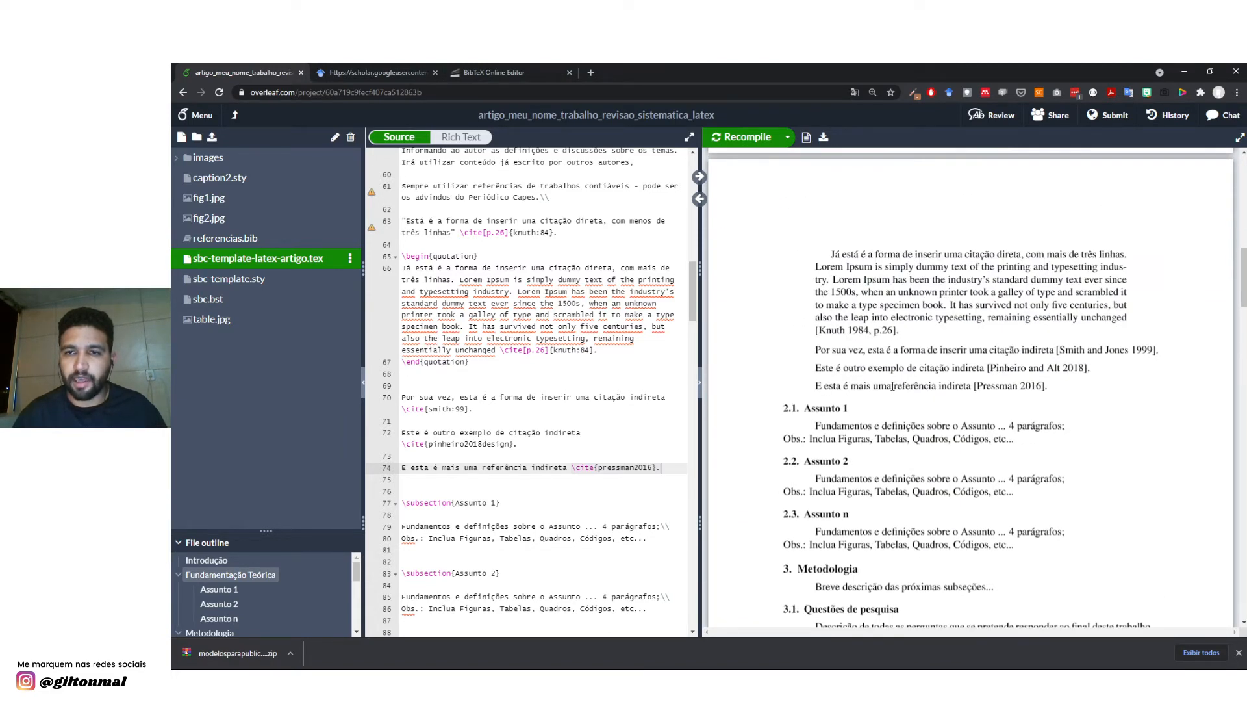
{"action": "left_click", "coordinate": [1004, 393]}
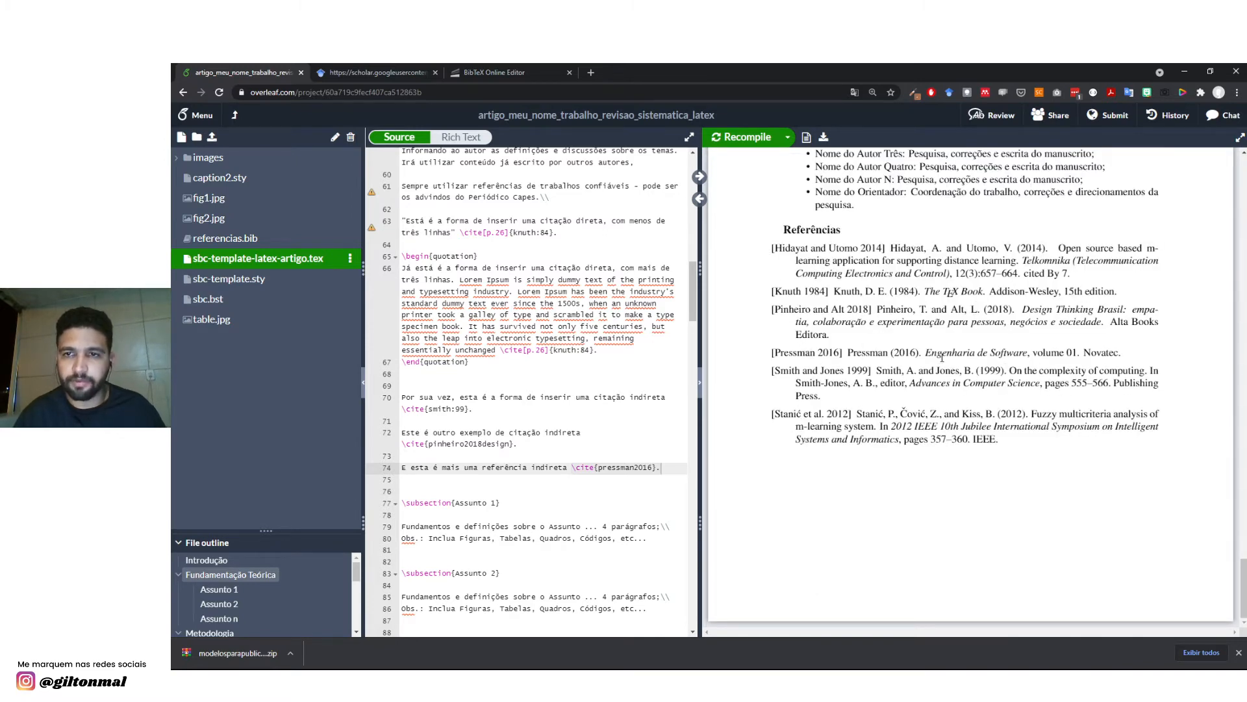
{"action": "left_click_drag", "start_coordinate": [926, 353], "coordinate": [1038, 351]}
{"action": "left_click", "coordinate": [1062, 354]}
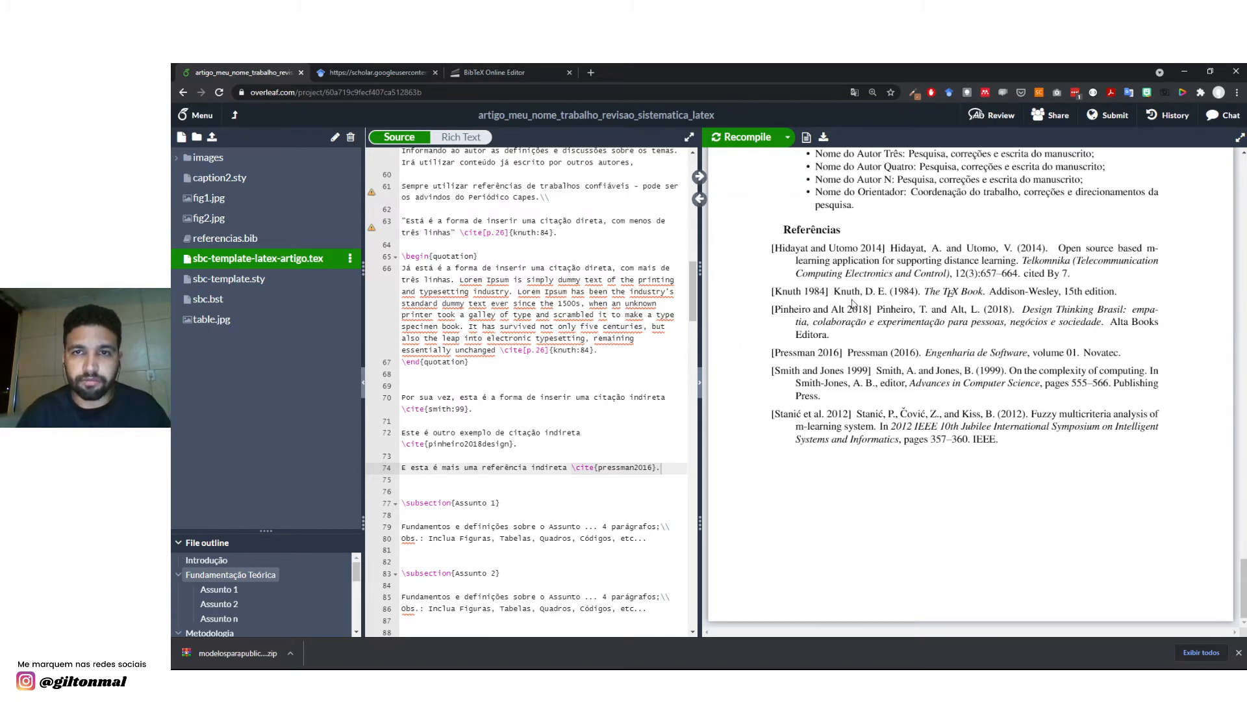
Locate the source's Fundamentação Teórica section heading in the compiled PDF using code-to-PDF synchronization.
{"action": "scroll", "coordinate": [805, 272], "scroll_direction": "up", "scroll_amount": 2}
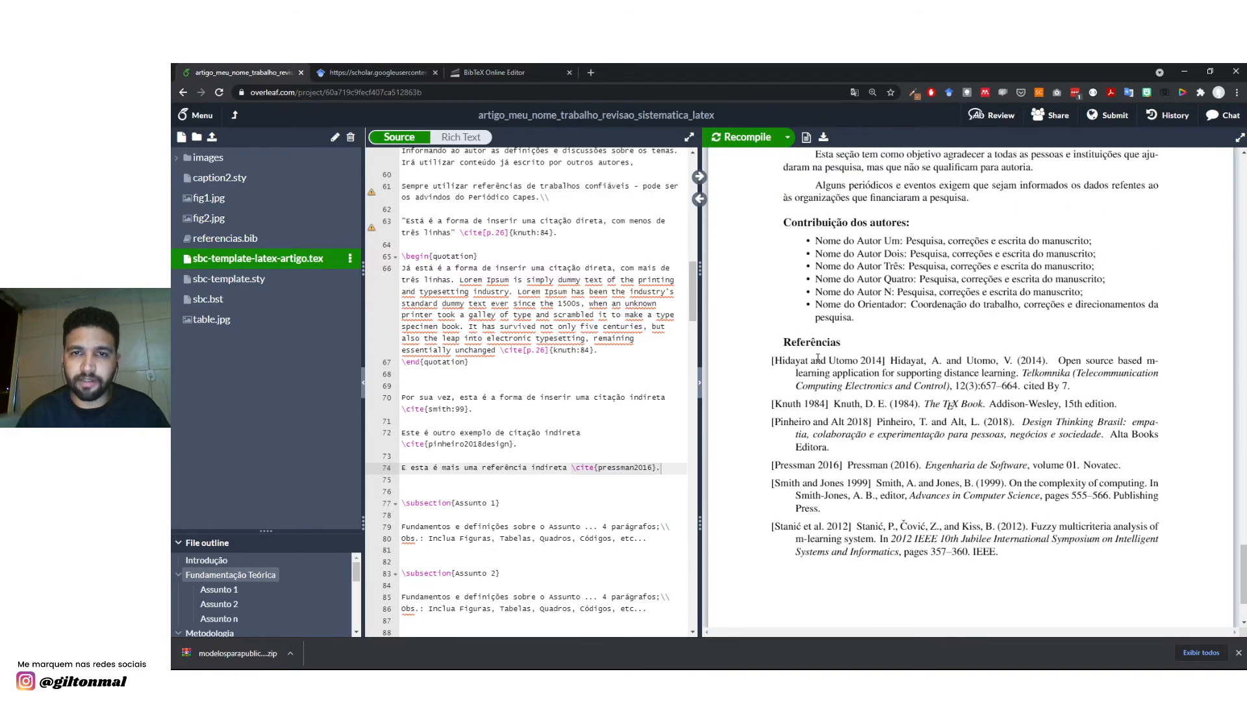
{"action": "scroll", "coordinate": [468, 367], "scroll_direction": "up", "scroll_amount": 2}
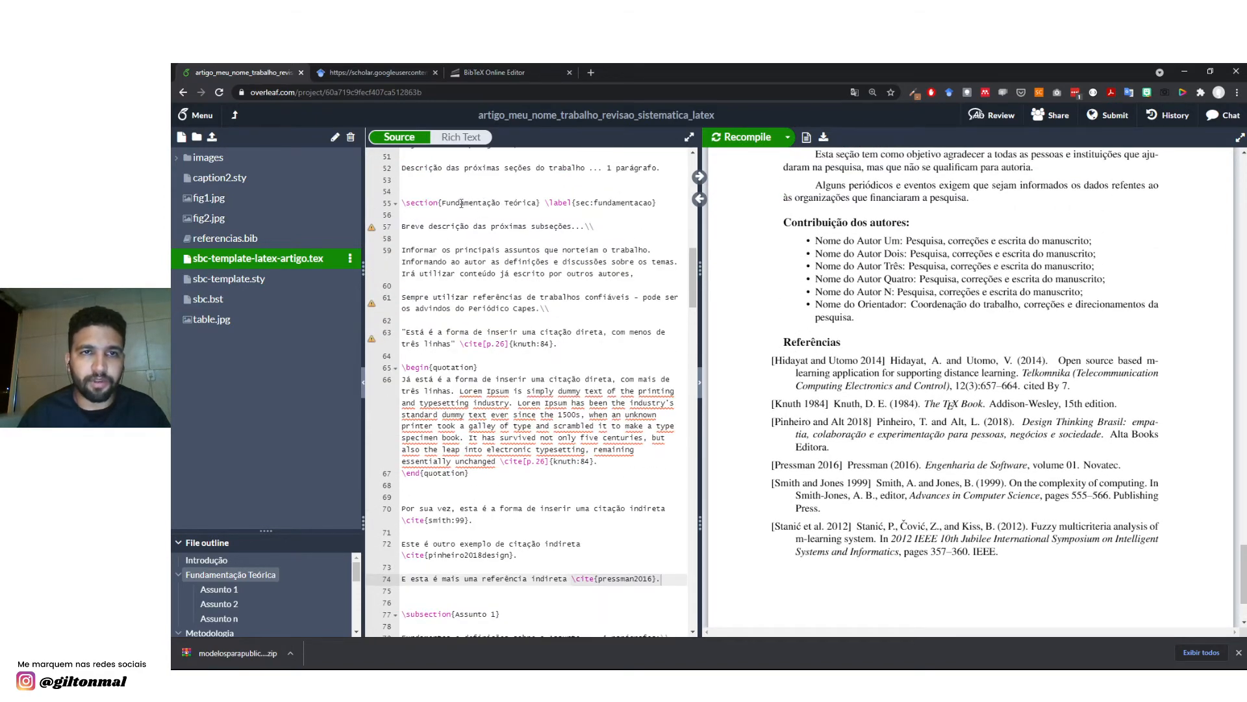
{"action": "left_click", "coordinate": [460, 204]}
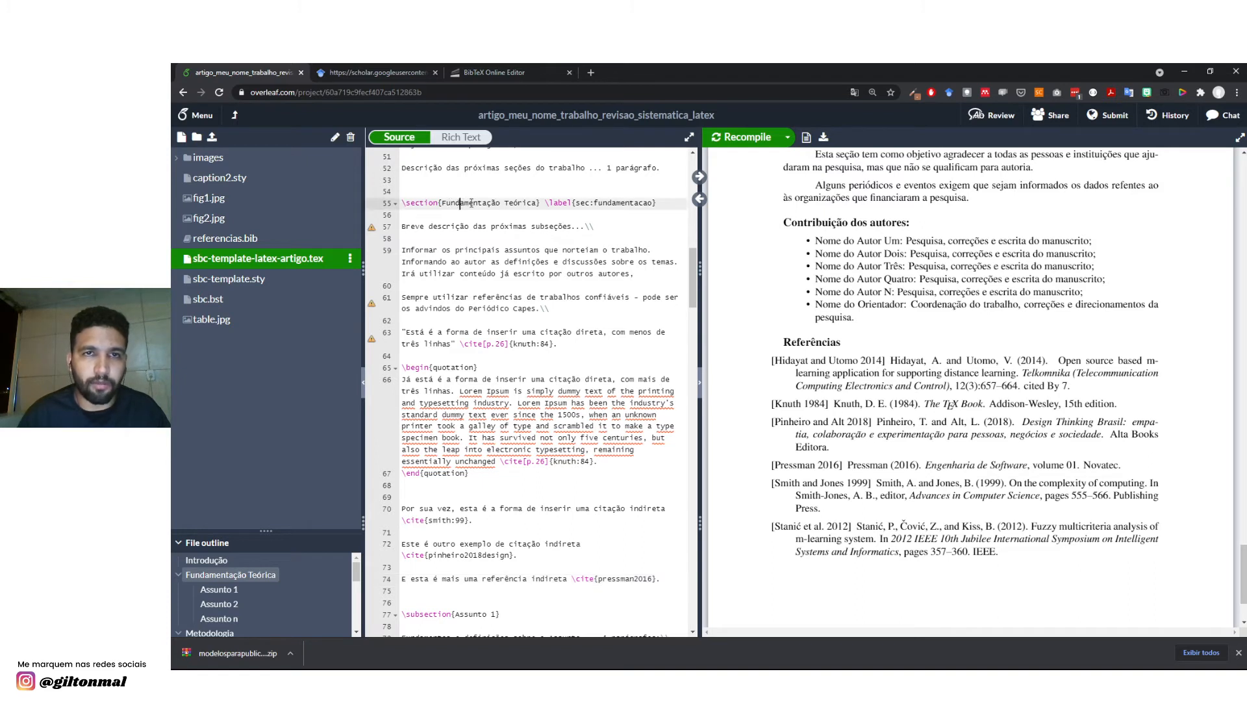
{"action": "left_click", "coordinate": [700, 176]}
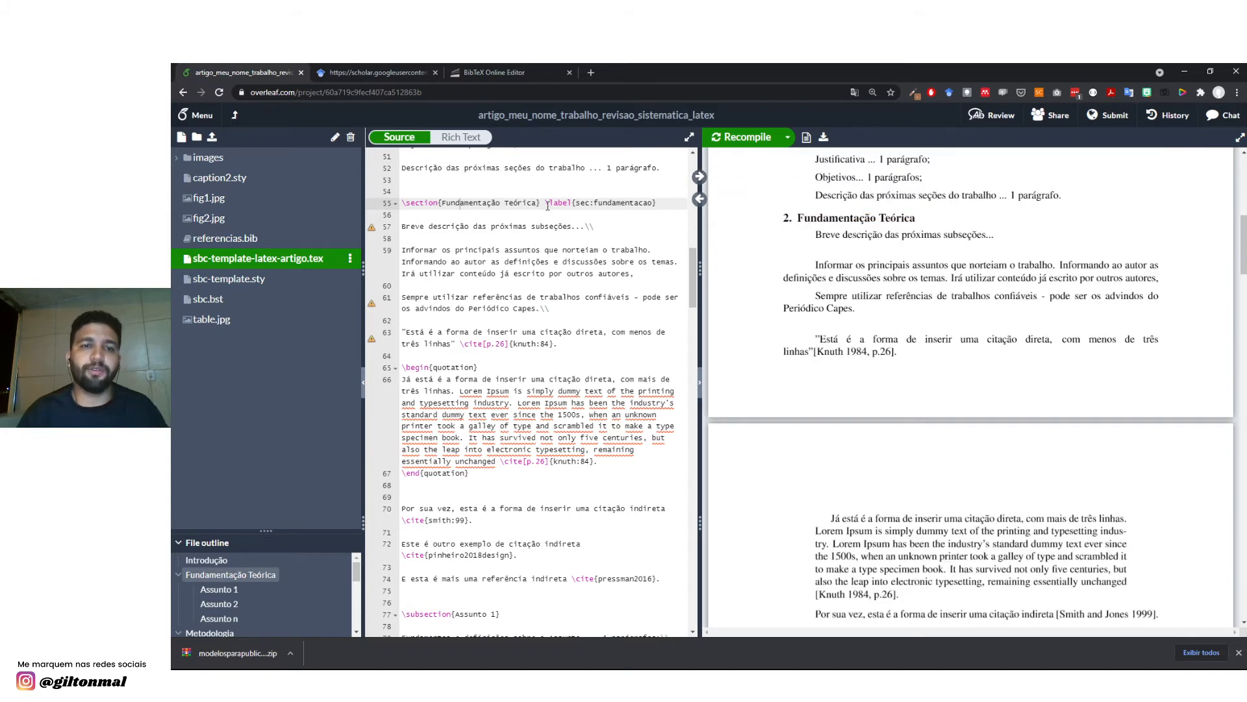
Find the Questões de pesquisa part of the PDF and sync the source code to that location.
{"action": "scroll", "coordinate": [799, 288], "scroll_direction": "down", "scroll_amount": 10}
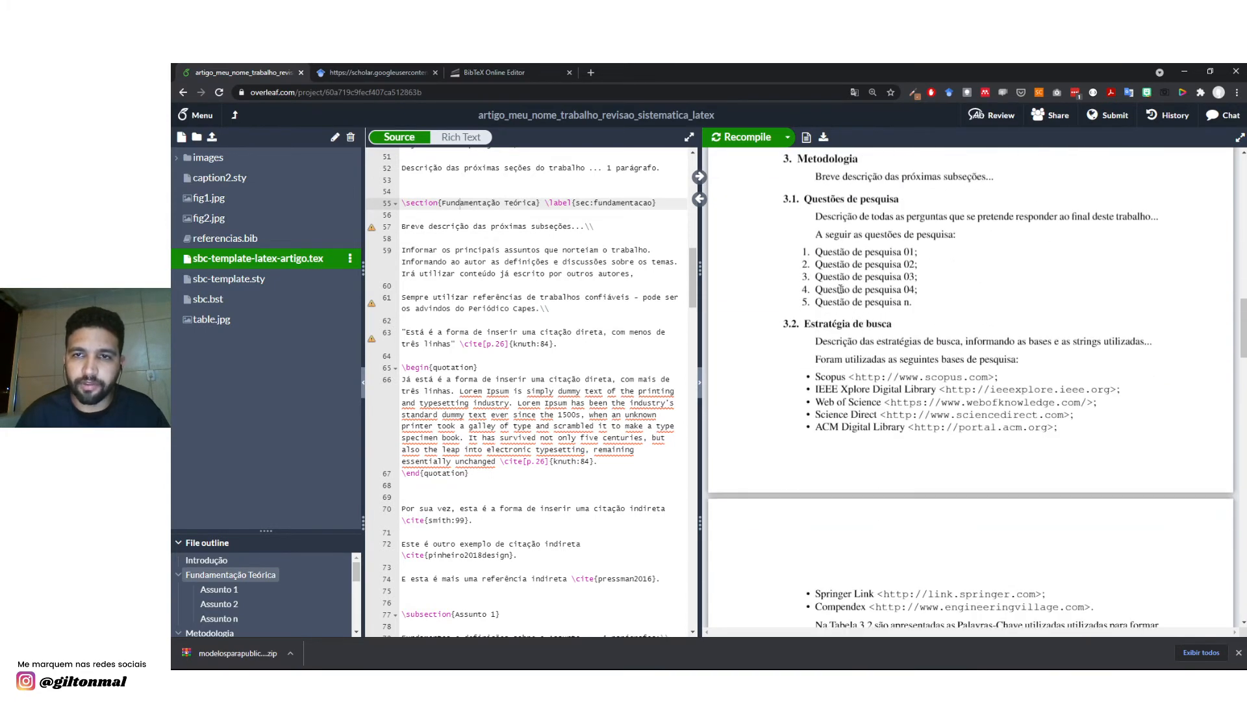
{"action": "left_click", "coordinate": [700, 199]}
{"action": "scroll", "coordinate": [434, 369], "scroll_direction": "down", "scroll_amount": 3}
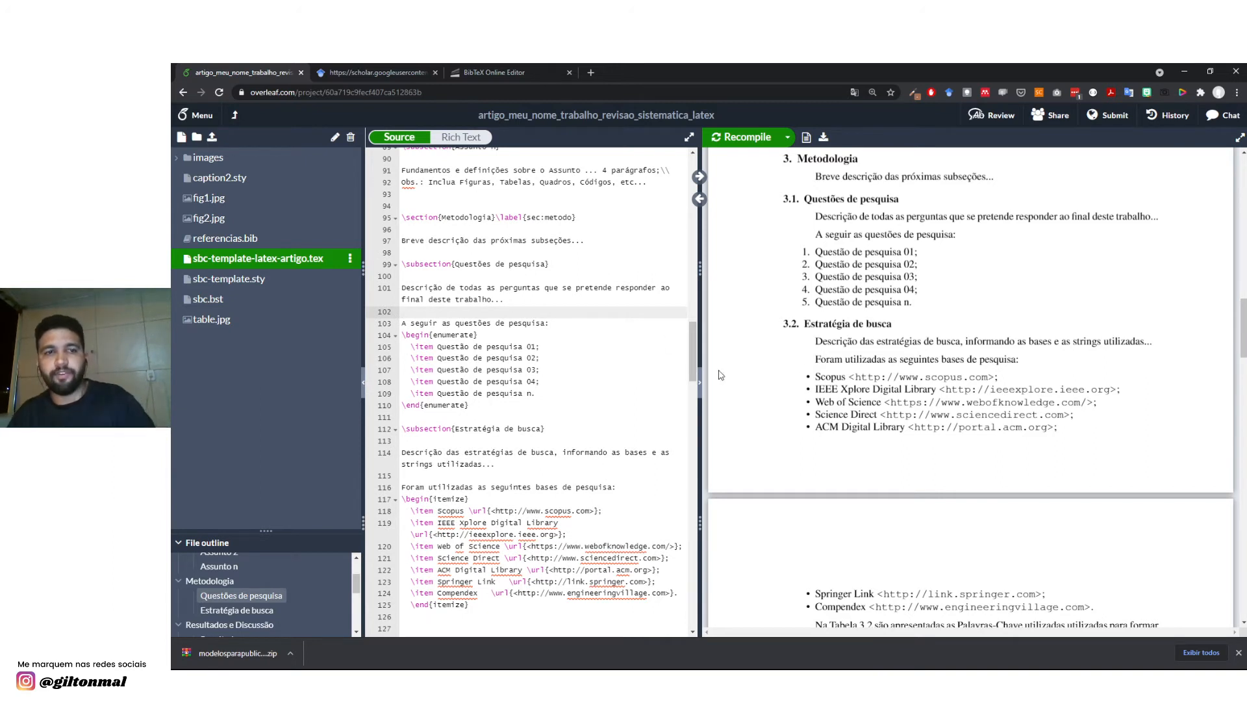
Hide the file tree and widen the source editor relative to the PDF preview.
{"action": "left_click", "coordinate": [363, 385]}
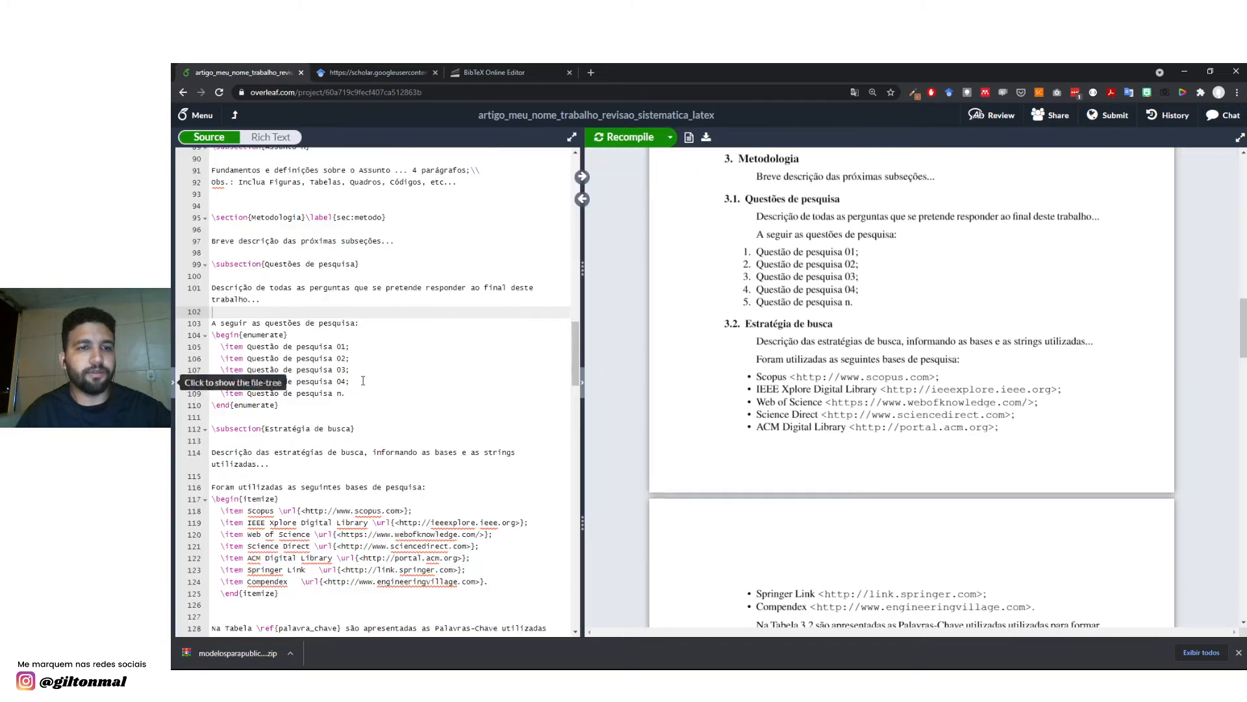
{"action": "left_click_drag", "start_coordinate": [581, 315], "coordinate": [712, 316]}
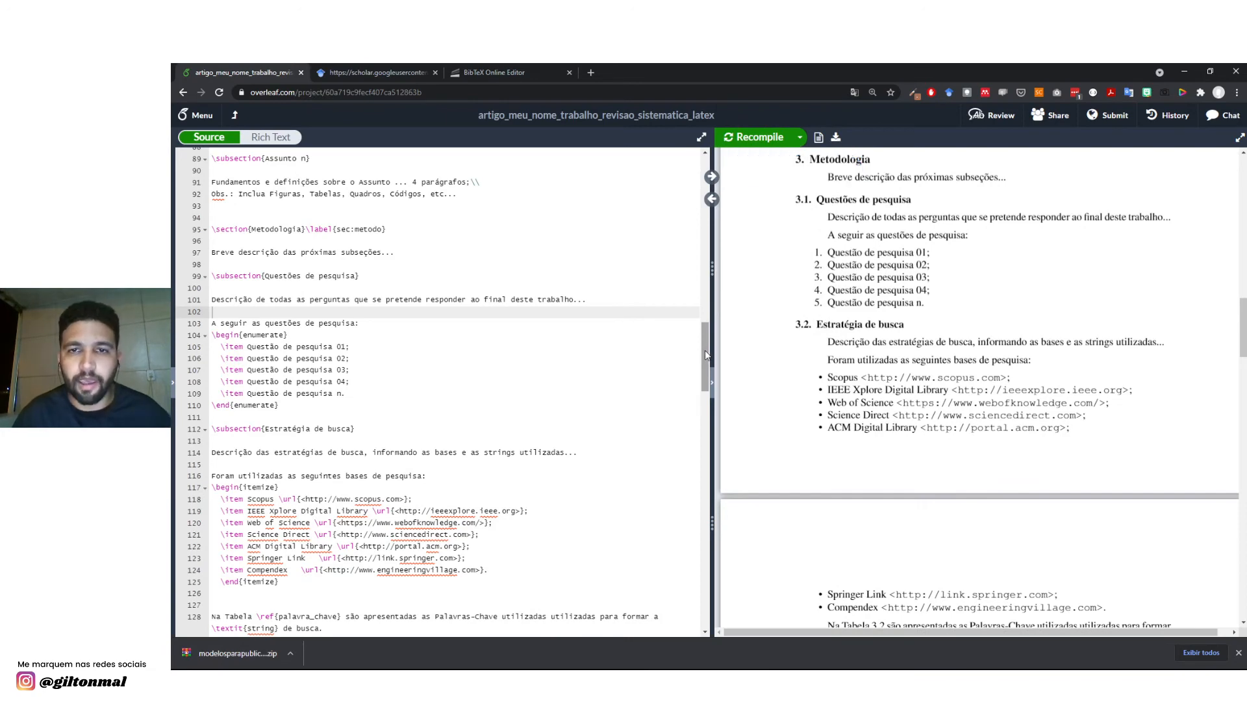
Sync the source code to the Introdução page of the PDF and review the Introdução and Fundamentação Teórica code.
{"action": "scroll", "coordinate": [877, 341], "scroll_direction": "up", "scroll_amount": 10}
{"action": "scroll", "coordinate": [877, 341], "scroll_direction": "up", "scroll_amount": 1}
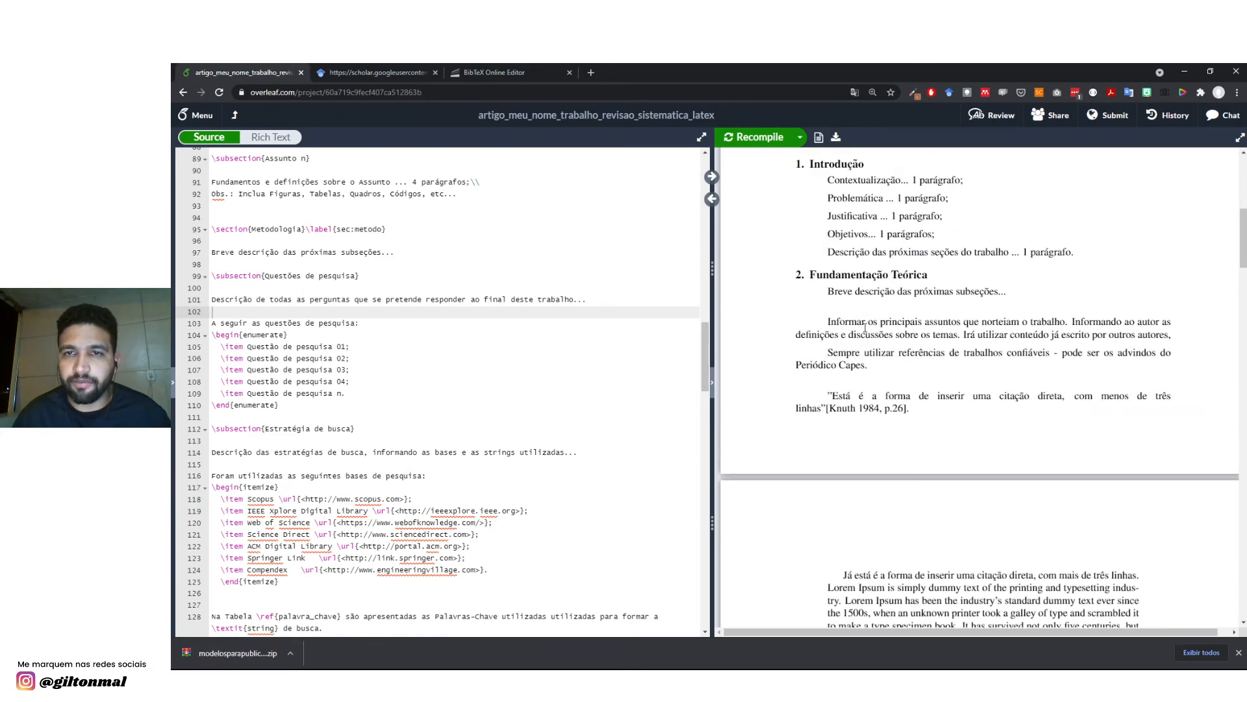
{"action": "left_click", "coordinate": [712, 199]}
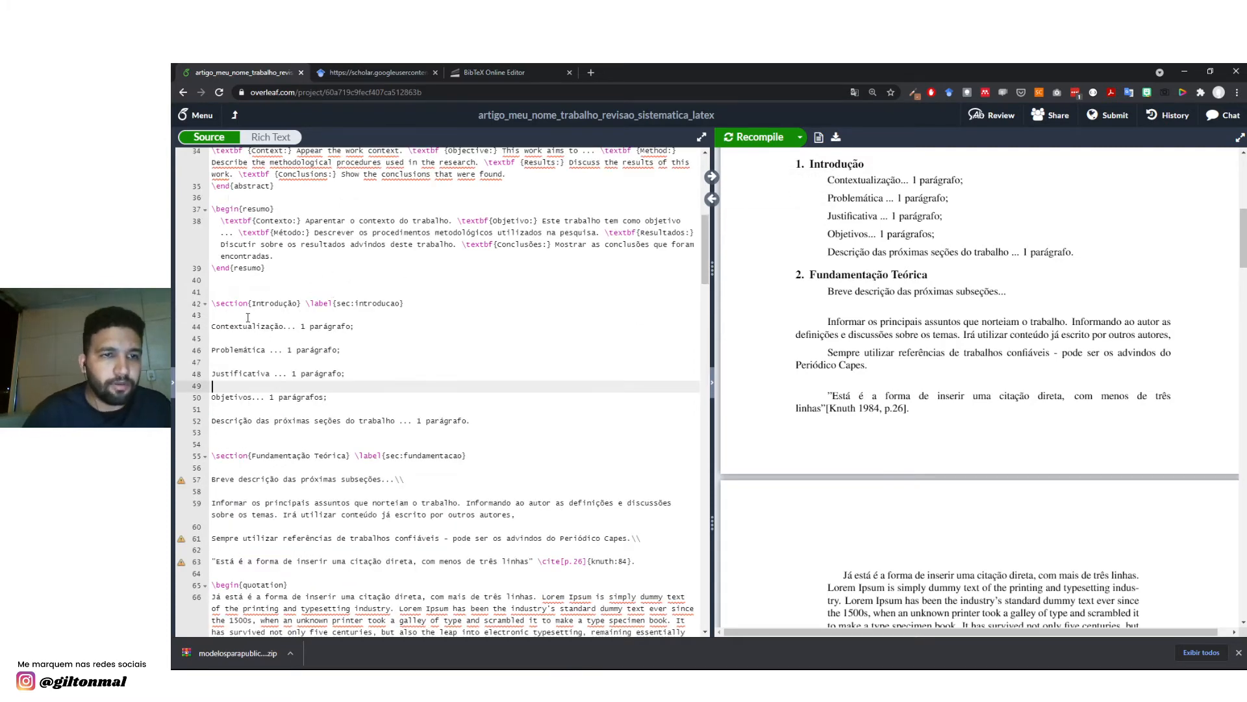
{"action": "scroll", "coordinate": [292, 345], "scroll_direction": "down", "scroll_amount": 2}
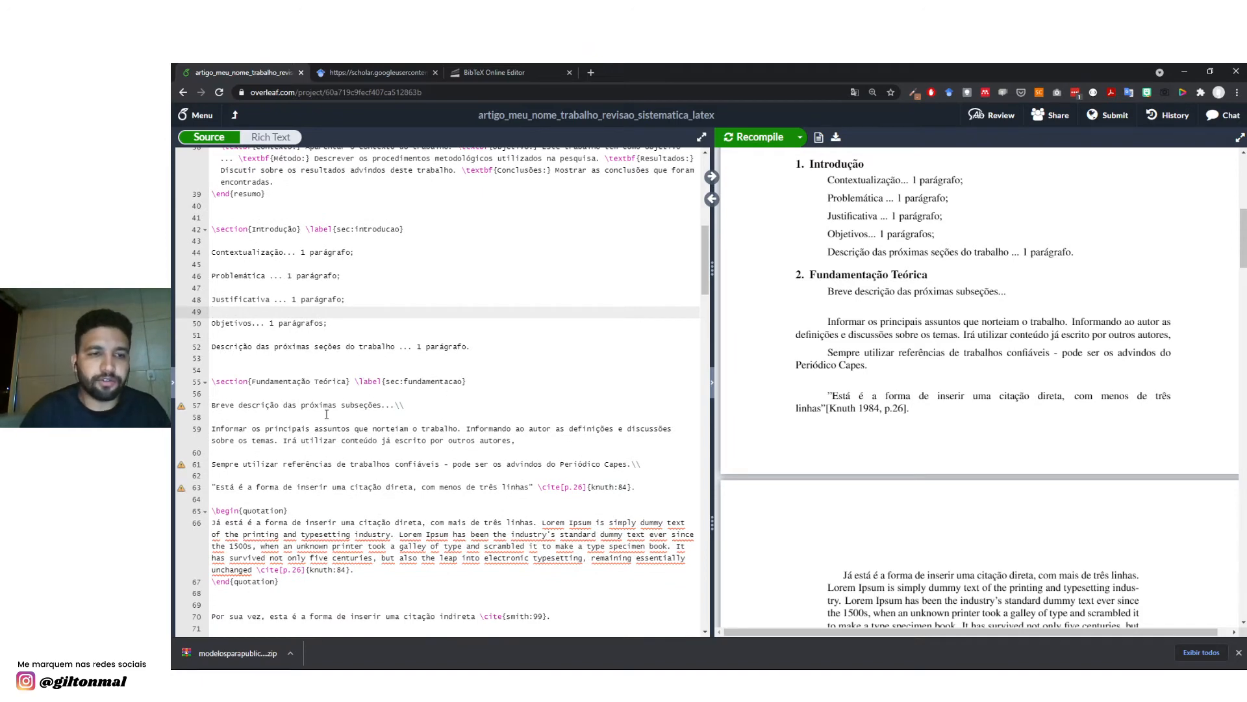
{"action": "scroll", "coordinate": [326, 413], "scroll_direction": "down", "scroll_amount": 1}
Jump from the PDF's Metodologia heading to its source and place the cursor after "Breve descrição das próximas subseções...".
{"action": "scroll", "coordinate": [836, 364], "scroll_direction": "down", "scroll_amount": 3}
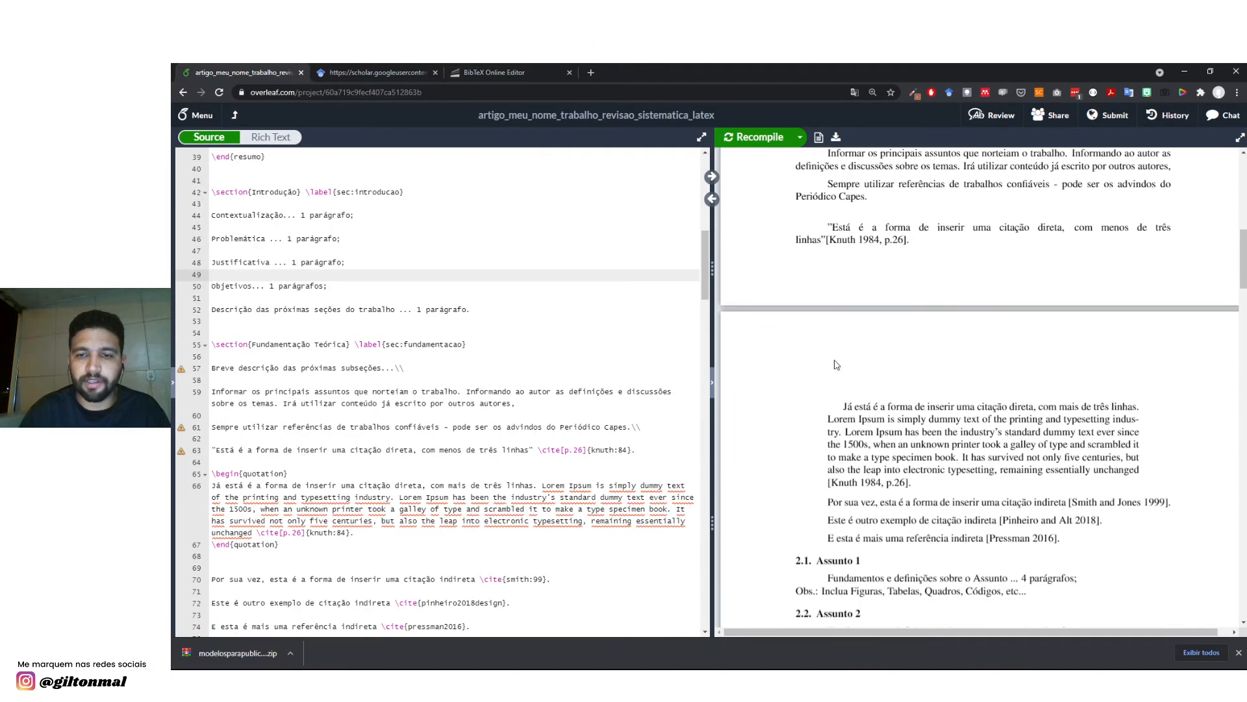
{"action": "scroll", "coordinate": [835, 351], "scroll_direction": "up", "scroll_amount": 2}
{"action": "scroll", "coordinate": [821, 299], "scroll_direction": "down", "scroll_amount": 6}
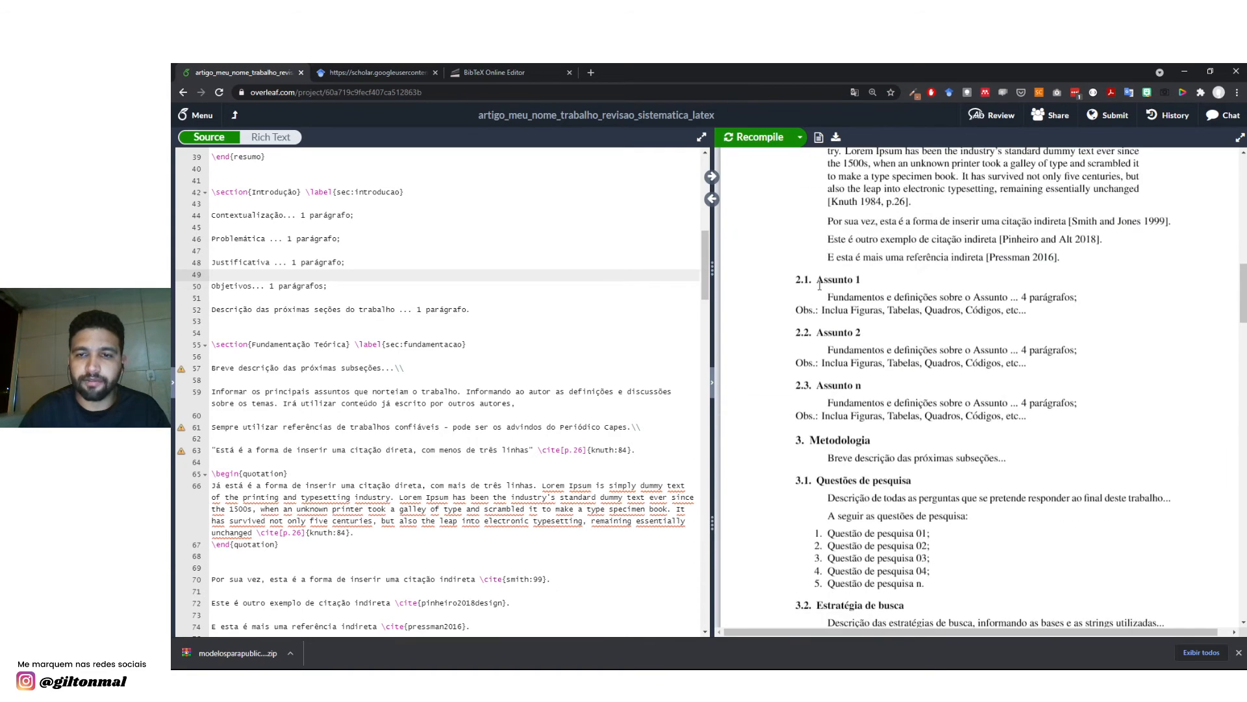
{"action": "scroll", "coordinate": [822, 299], "scroll_direction": "down", "scroll_amount": 2}
{"action": "double_click", "coordinate": [825, 327]}
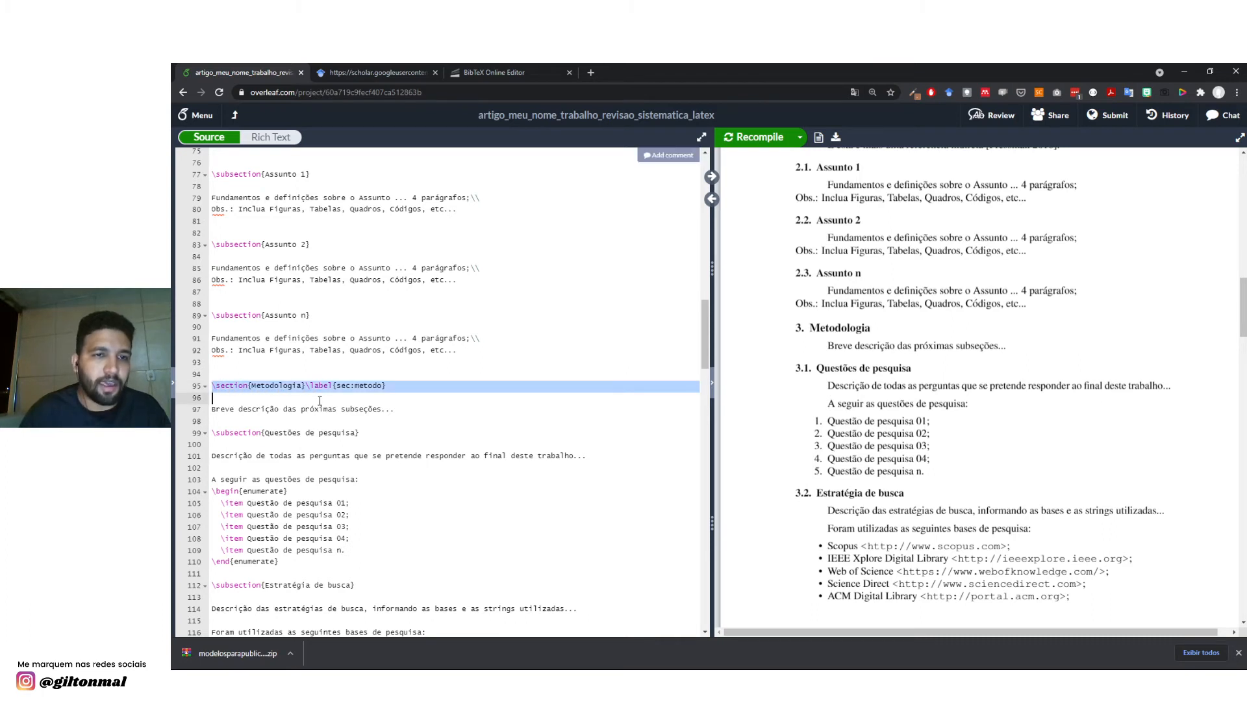
{"action": "left_click", "coordinate": [404, 408]}
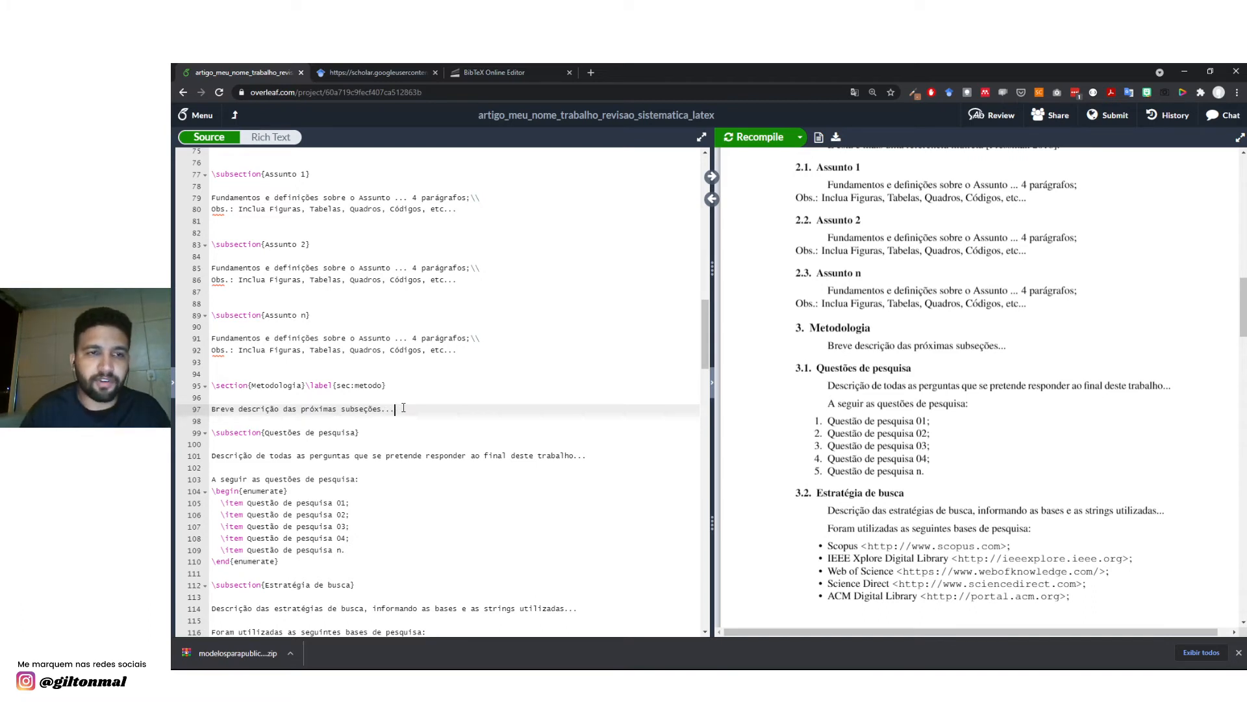
Examine the source of the Questões de pesquisa and Estratégia de busca subsections alongside their rendering in the PDF.
{"action": "scroll", "coordinate": [297, 421], "scroll_direction": "down", "scroll_amount": 1}
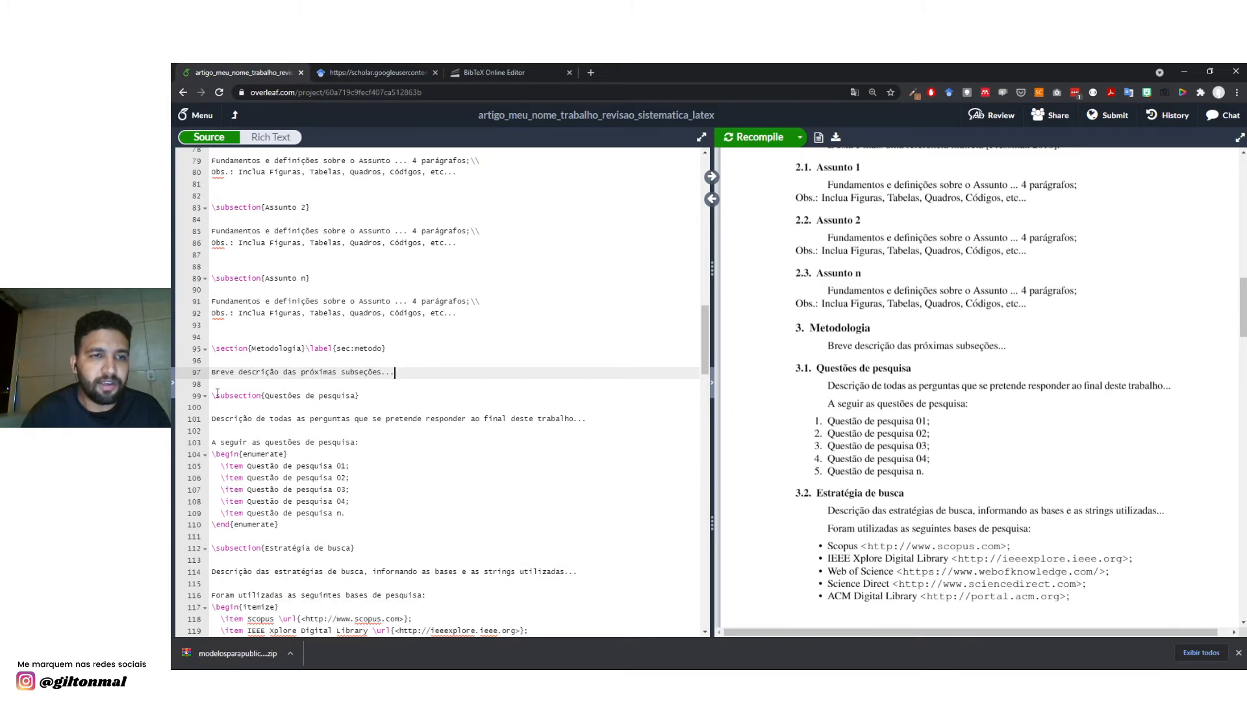
{"action": "left_click_drag", "start_coordinate": [213, 395], "coordinate": [331, 524]}
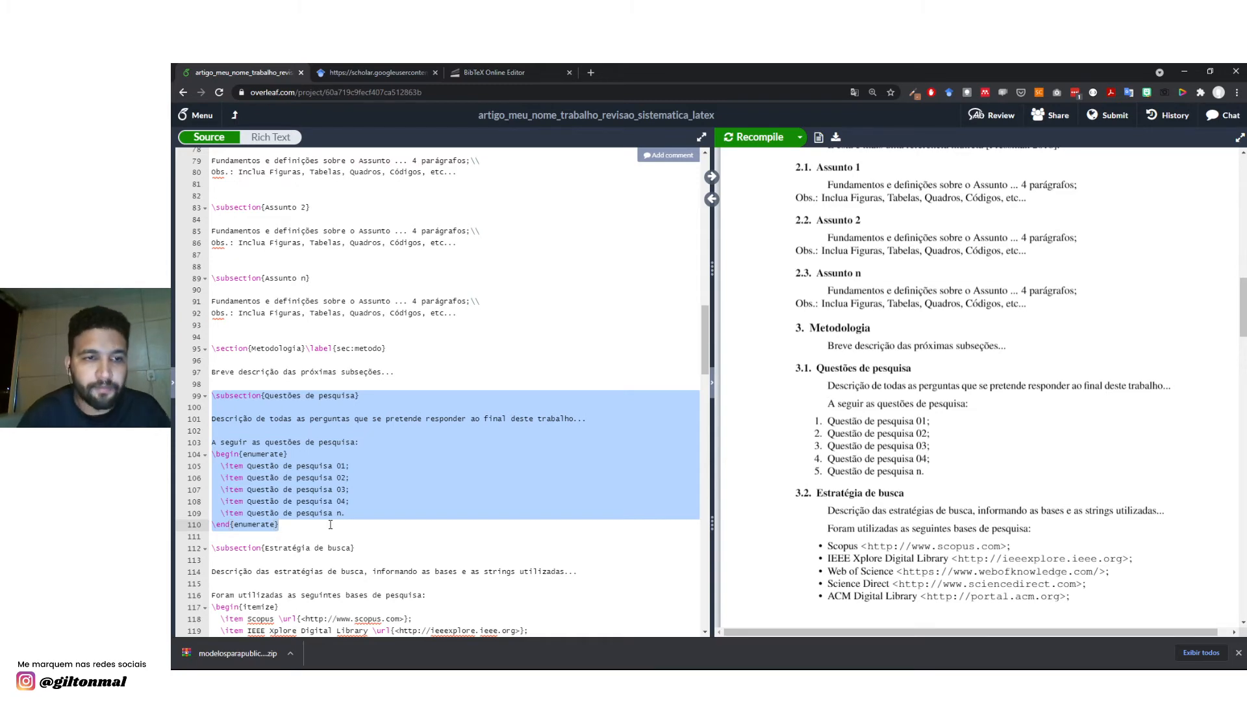
{"action": "scroll", "coordinate": [331, 524], "scroll_direction": "down", "scroll_amount": 1}
{"action": "scroll", "coordinate": [851, 380], "scroll_direction": "down", "scroll_amount": 2}
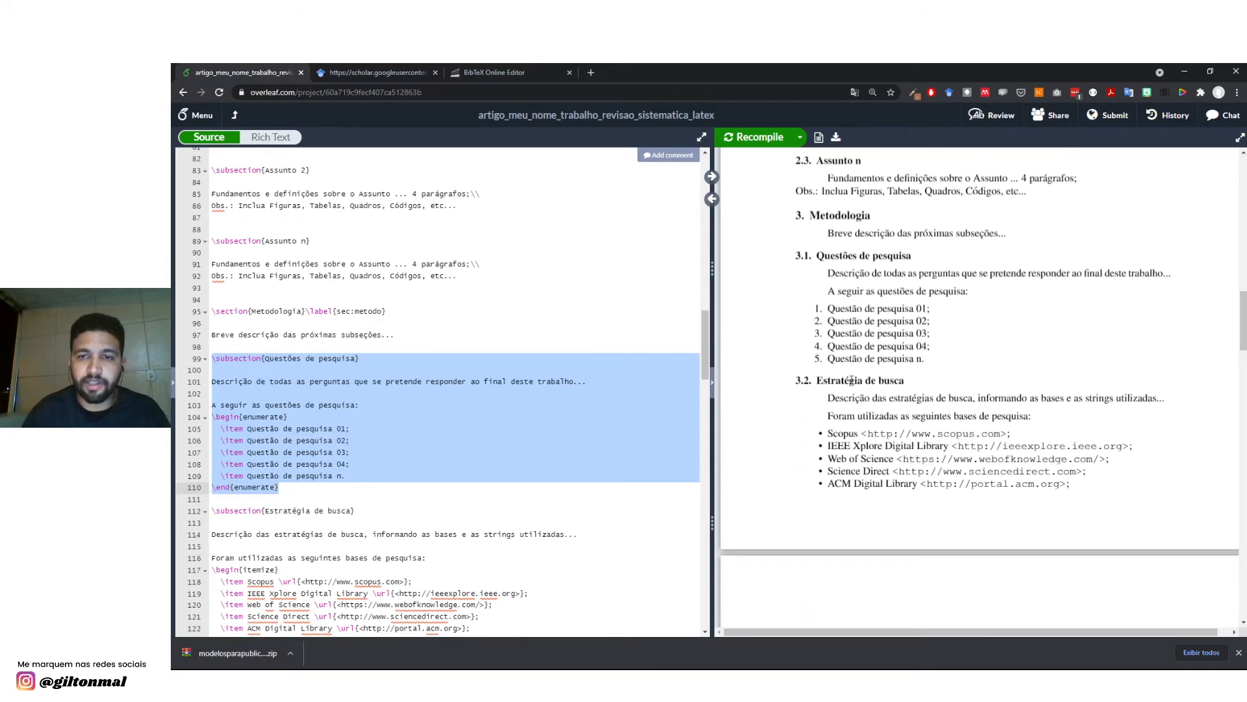
{"action": "scroll", "coordinate": [252, 399], "scroll_direction": "down", "scroll_amount": 4}
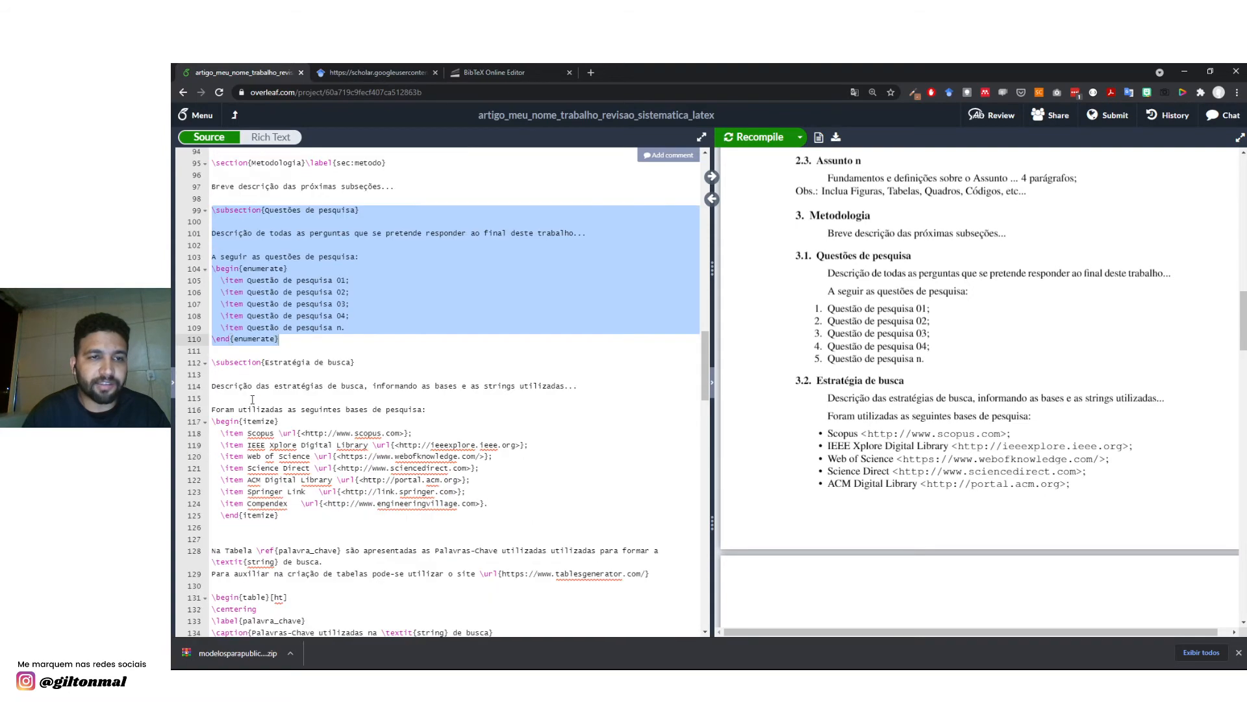
{"action": "left_click_drag", "start_coordinate": [213, 362], "coordinate": [289, 533]}
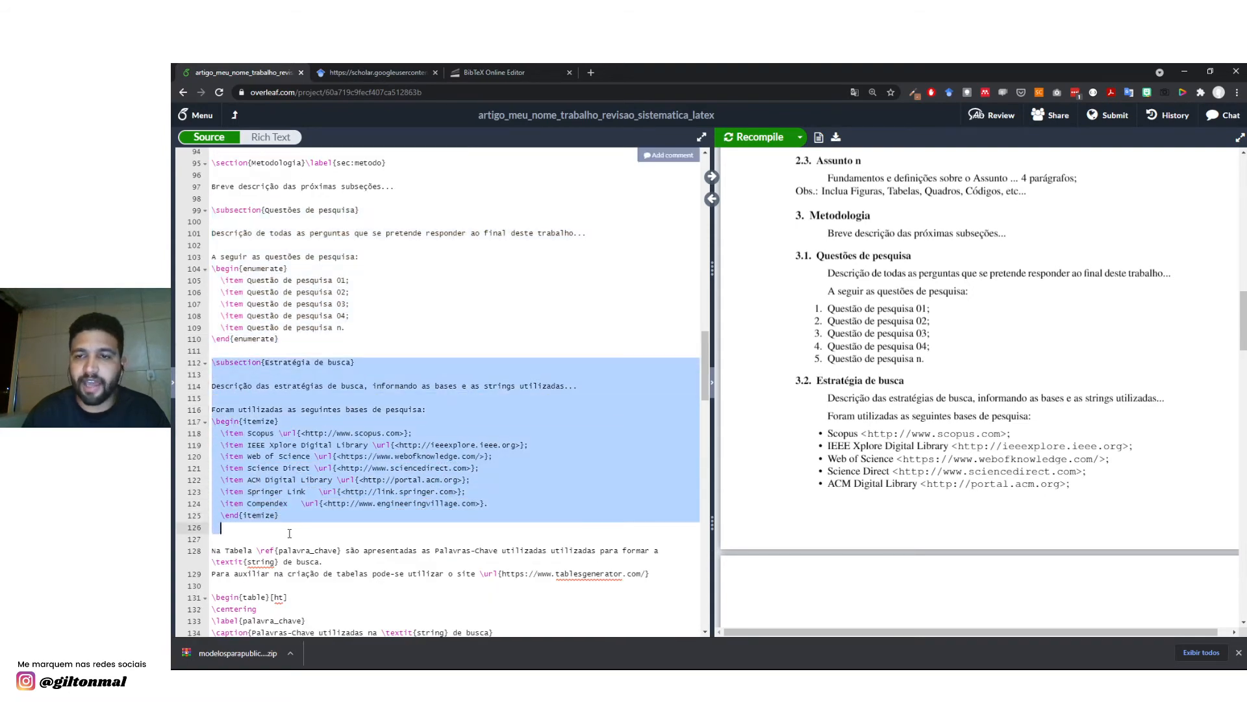
{"action": "scroll", "coordinate": [847, 434], "scroll_direction": "down", "scroll_amount": 3}
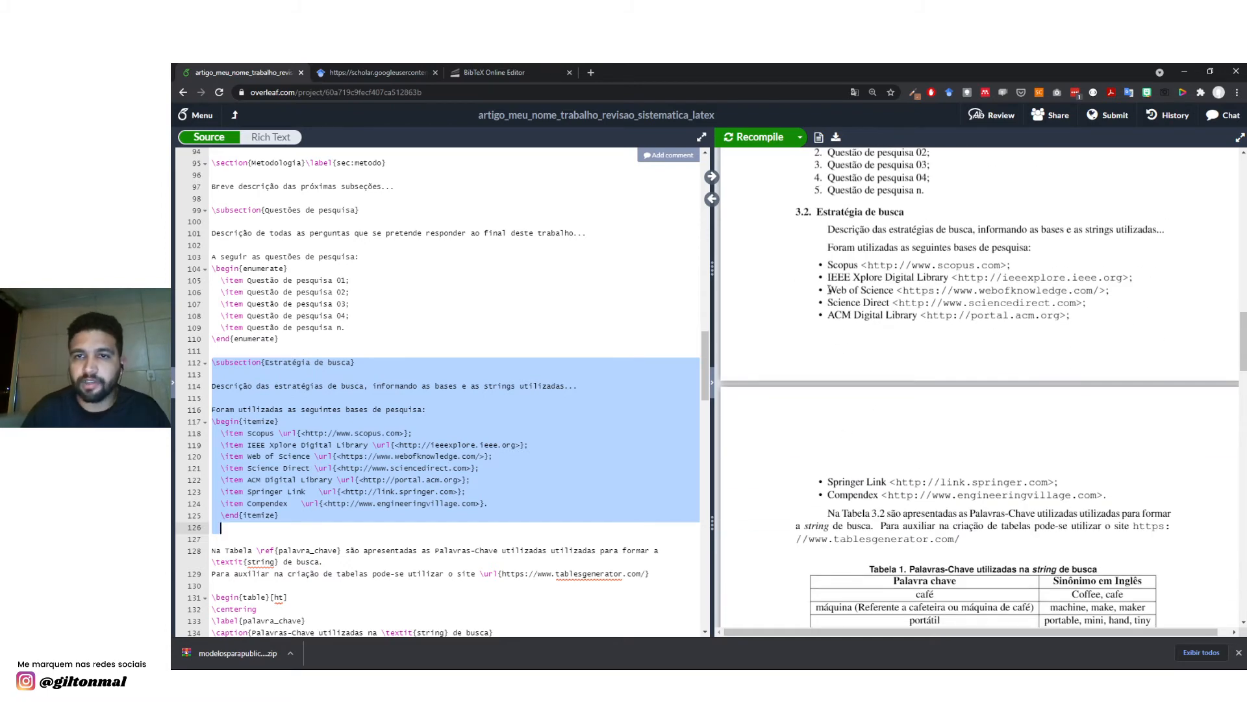
Remove the indentation before \end{itemize} in the Estratégia de busca list of research databases.
{"action": "left_click", "coordinate": [354, 316]}
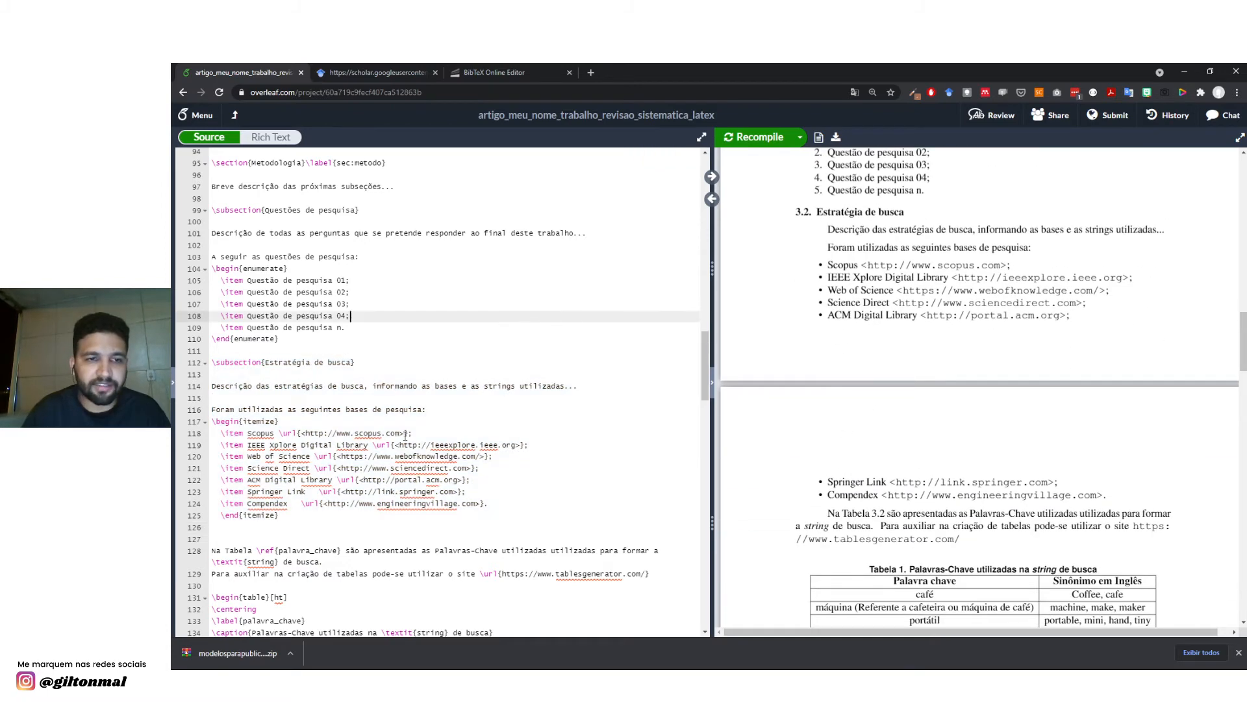
{"action": "left_click_drag", "start_coordinate": [279, 515], "coordinate": [209, 411]}
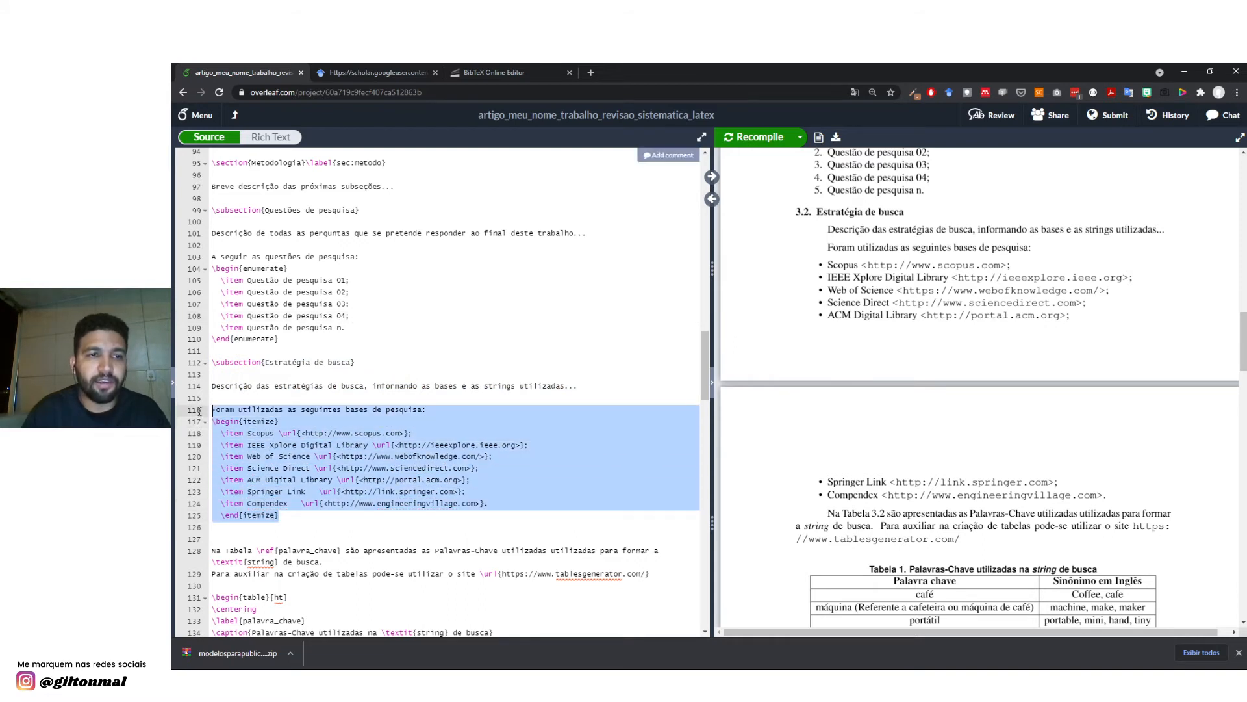
{"action": "left_click", "coordinate": [290, 522]}
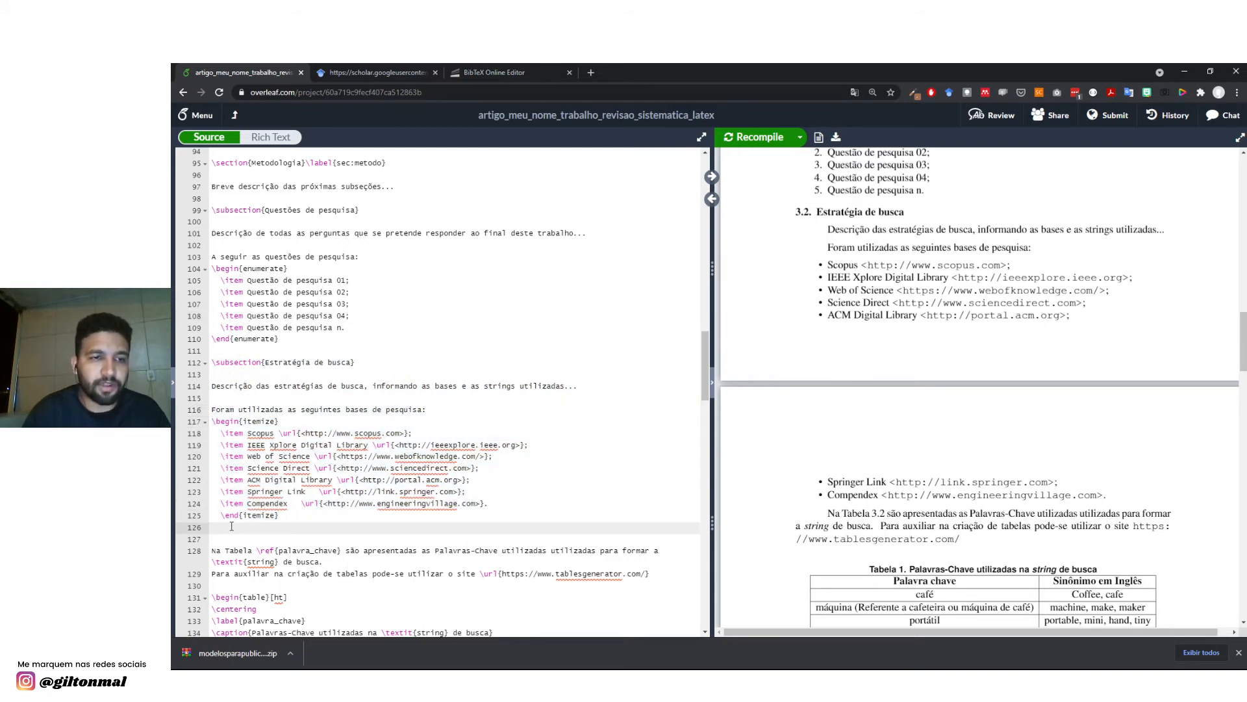
{"action": "left_click_drag", "start_coordinate": [231, 526], "coordinate": [207, 423]}
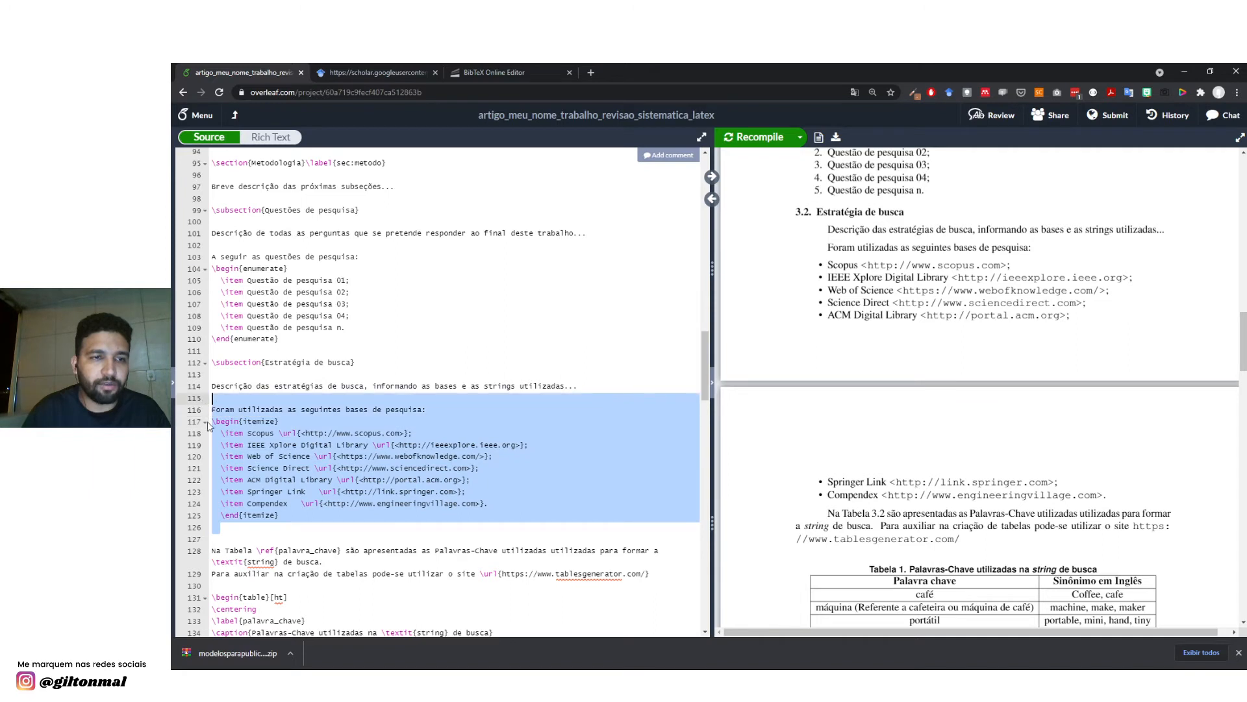
{"action": "left_click", "coordinate": [220, 520]}
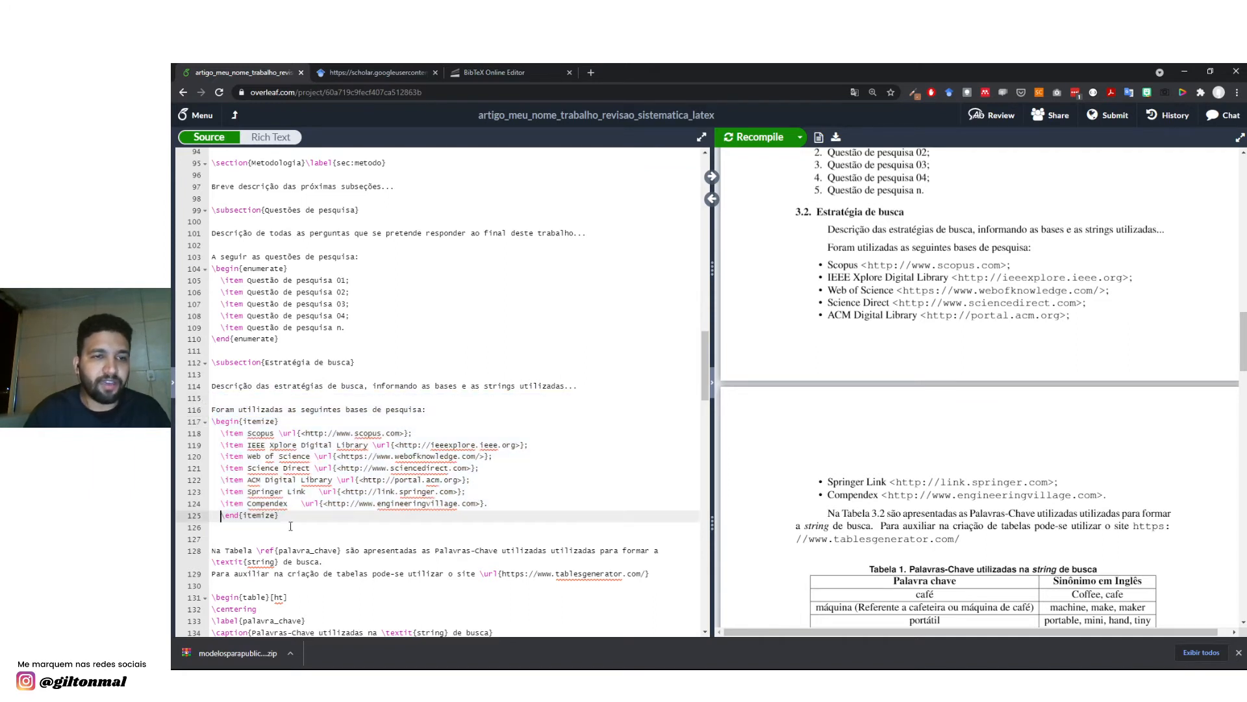
{"action": "key", "text": "BackSpace"}
{"action": "key", "text": "BackSpace"}
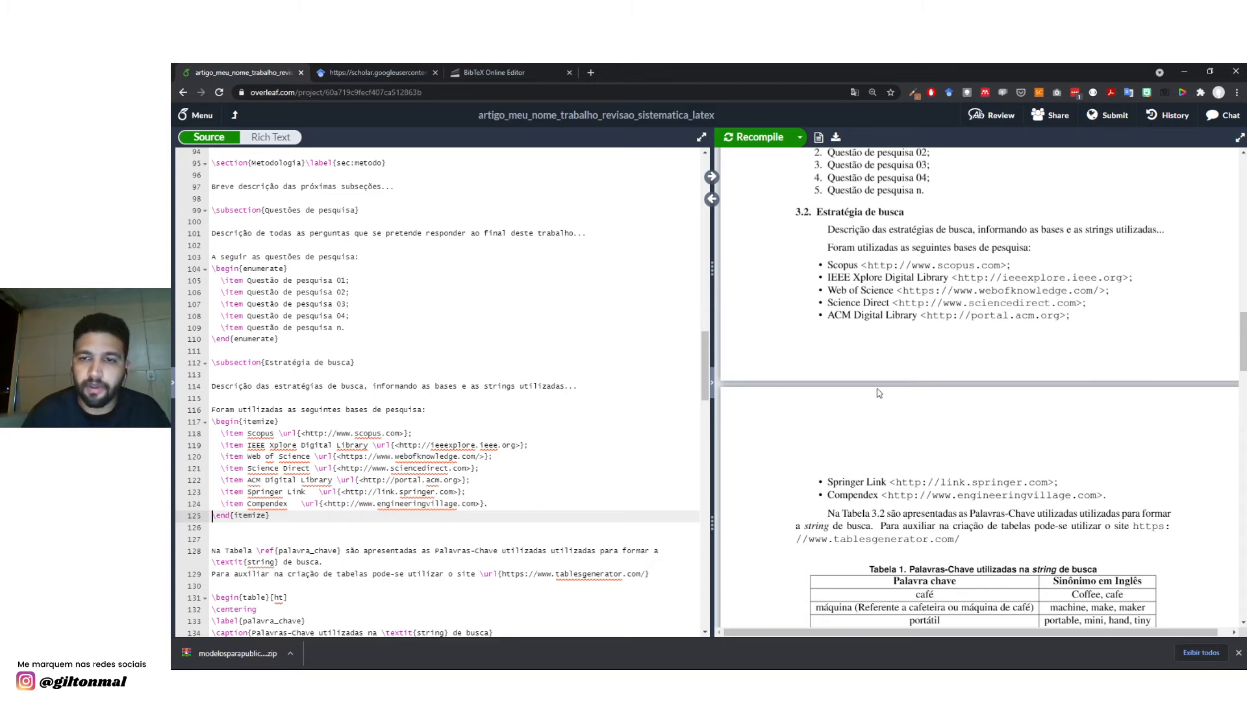
Open the tablesgenerator.com link given above Tabela 1 in the PDF and look over the Tables Generator page.
{"action": "scroll", "coordinate": [880, 393], "scroll_direction": "down", "scroll_amount": 2}
{"action": "scroll", "coordinate": [937, 416], "scroll_direction": "down", "scroll_amount": 1}
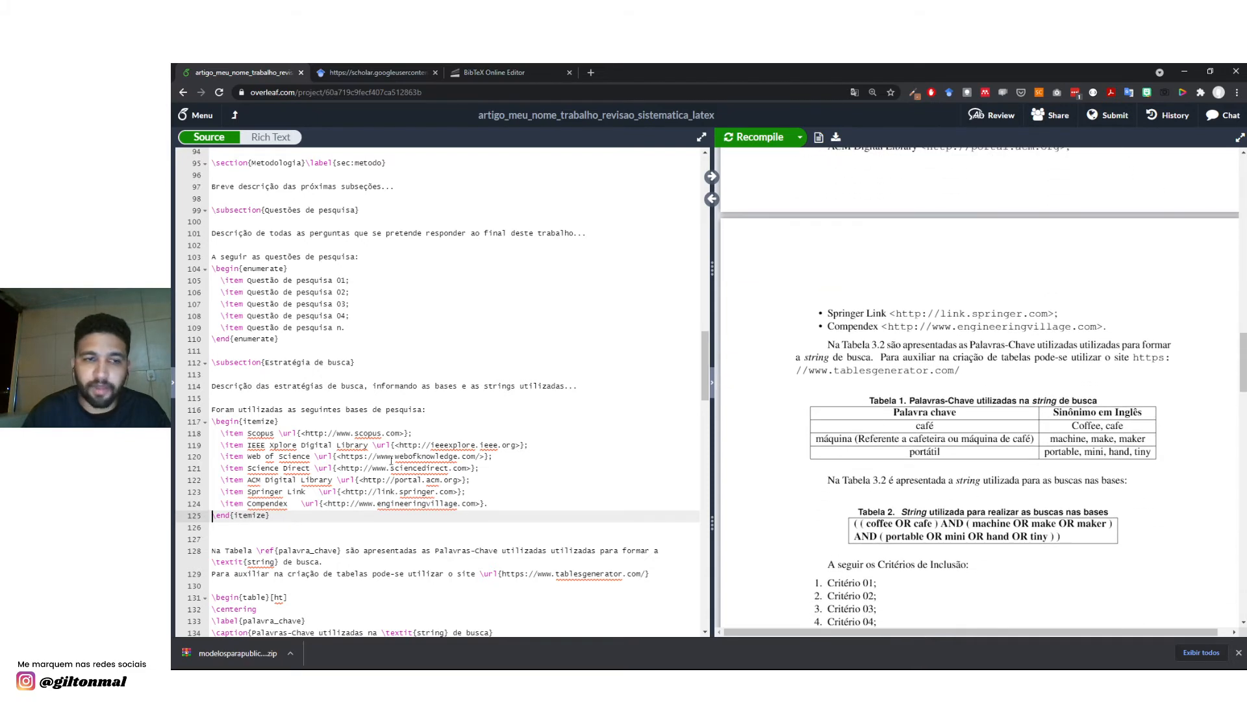
{"action": "scroll", "coordinate": [354, 475], "scroll_direction": "down", "scroll_amount": 1}
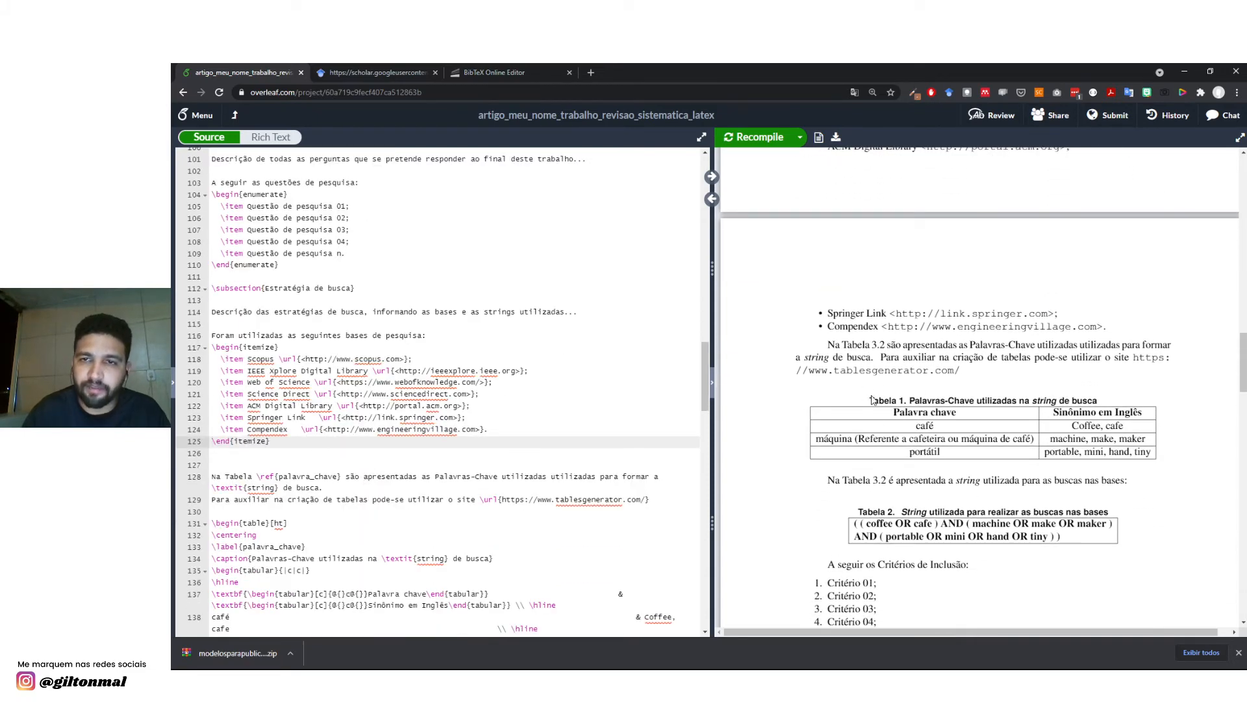
{"action": "scroll", "coordinate": [872, 398], "scroll_direction": "down", "scroll_amount": 2}
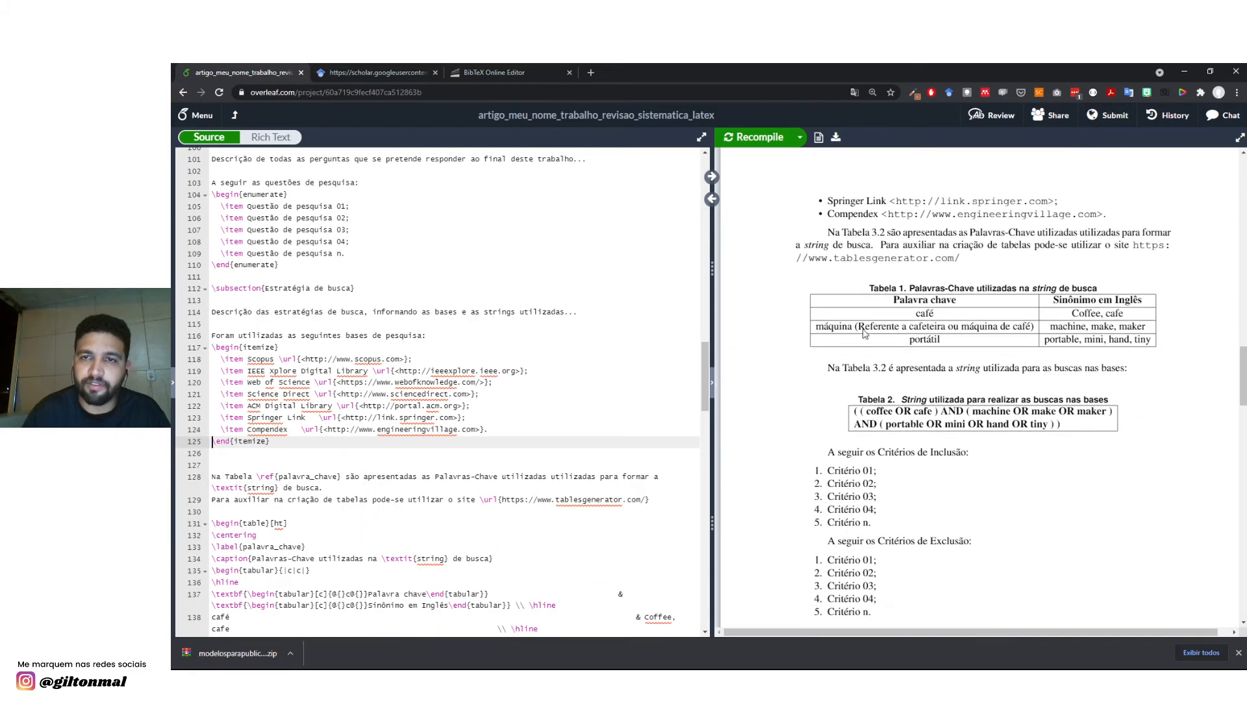
{"action": "left_click", "coordinate": [861, 260]}
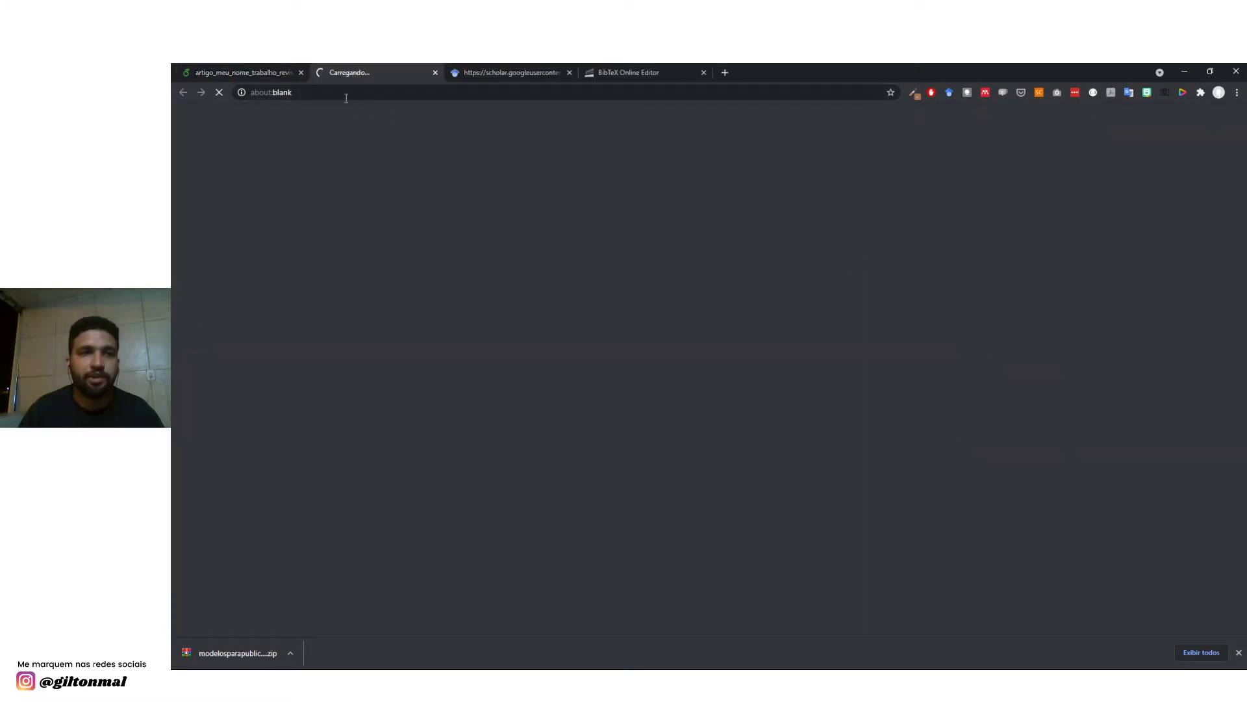
{"action": "left_click", "coordinate": [260, 72]}
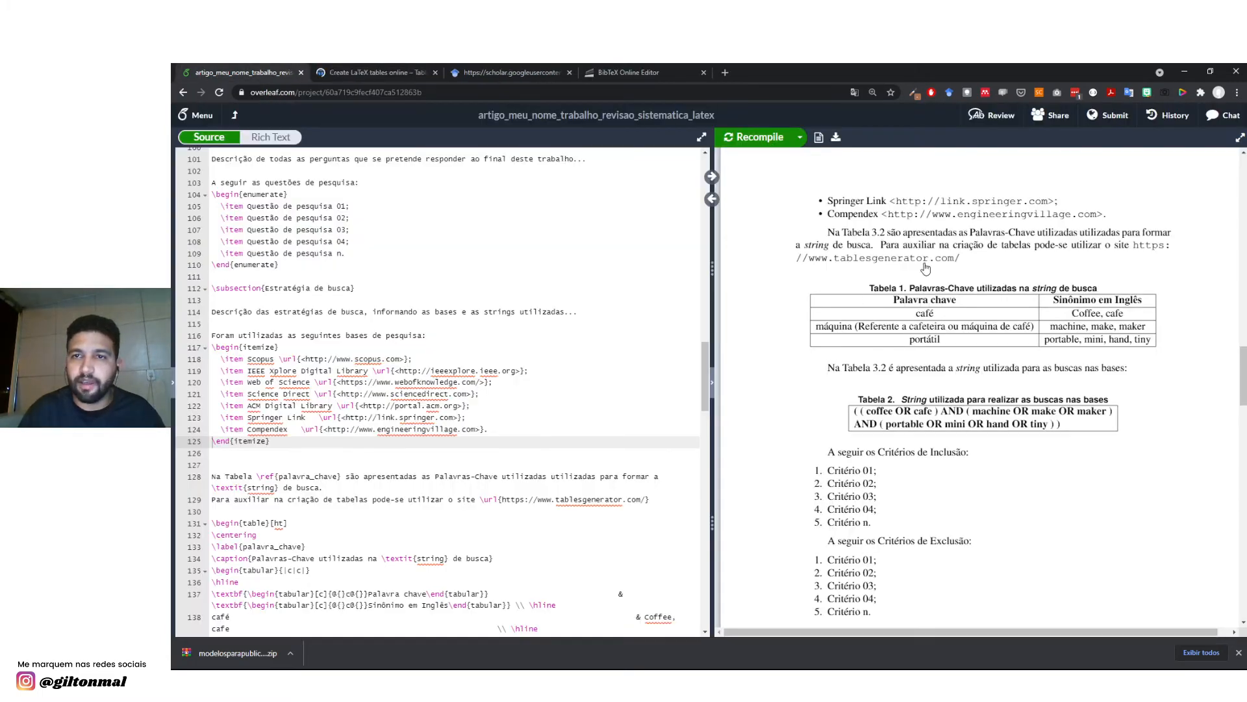
{"action": "left_click", "coordinate": [345, 73]}
{"action": "scroll", "coordinate": [515, 332], "scroll_direction": "down", "scroll_amount": 3}
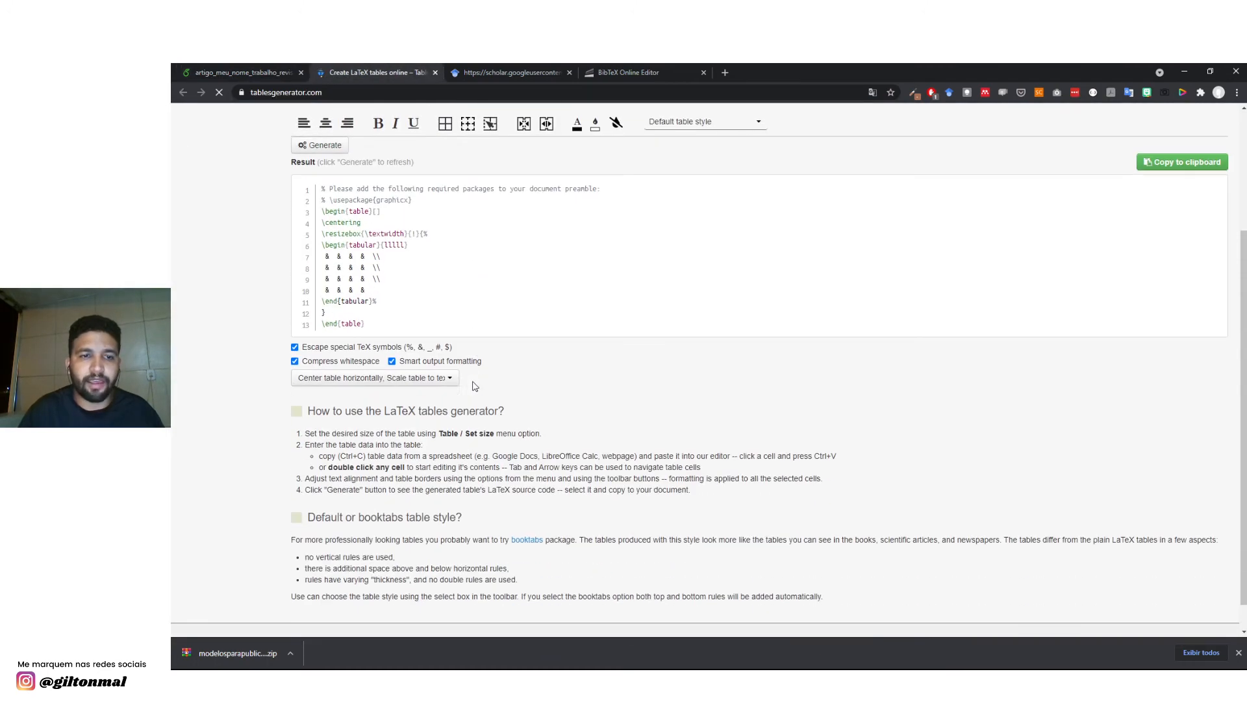
{"action": "scroll", "coordinate": [470, 385], "scroll_direction": "up", "scroll_amount": 3}
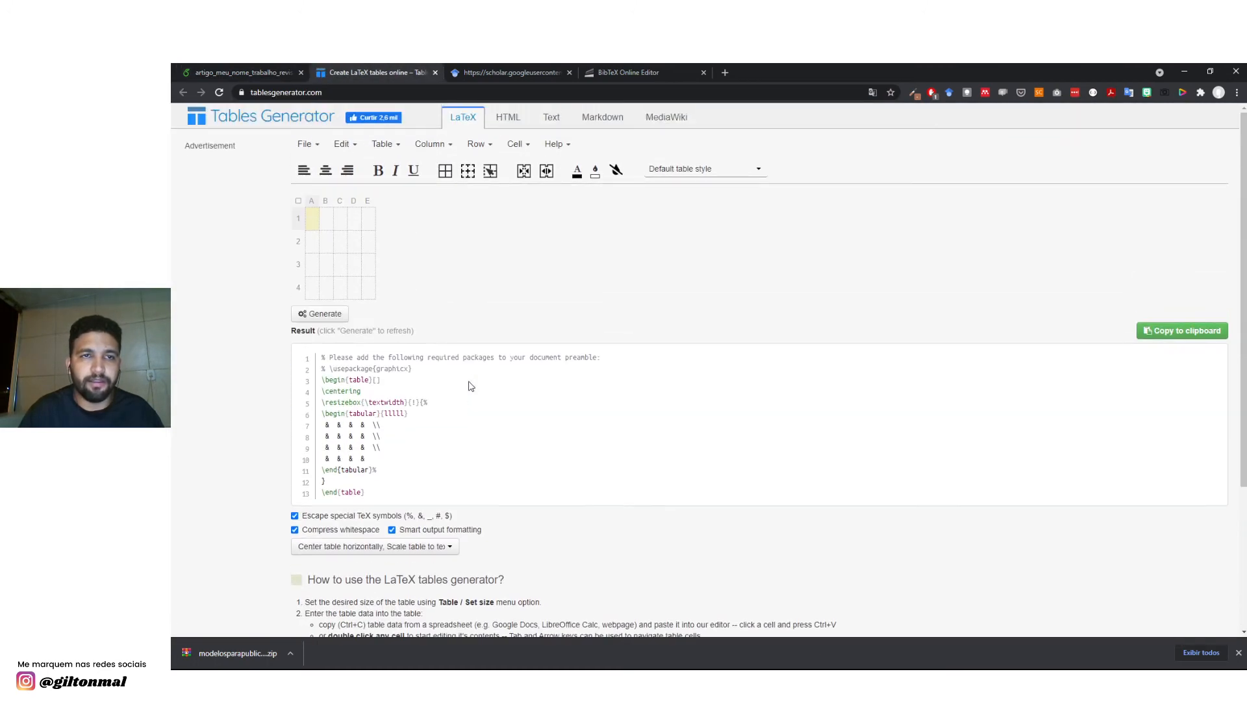
Create a new LaTeX table with 3 rows and 3 columns in Tables Generator.
{"action": "left_click", "coordinate": [311, 146]}
{"action": "left_click", "coordinate": [320, 165]}
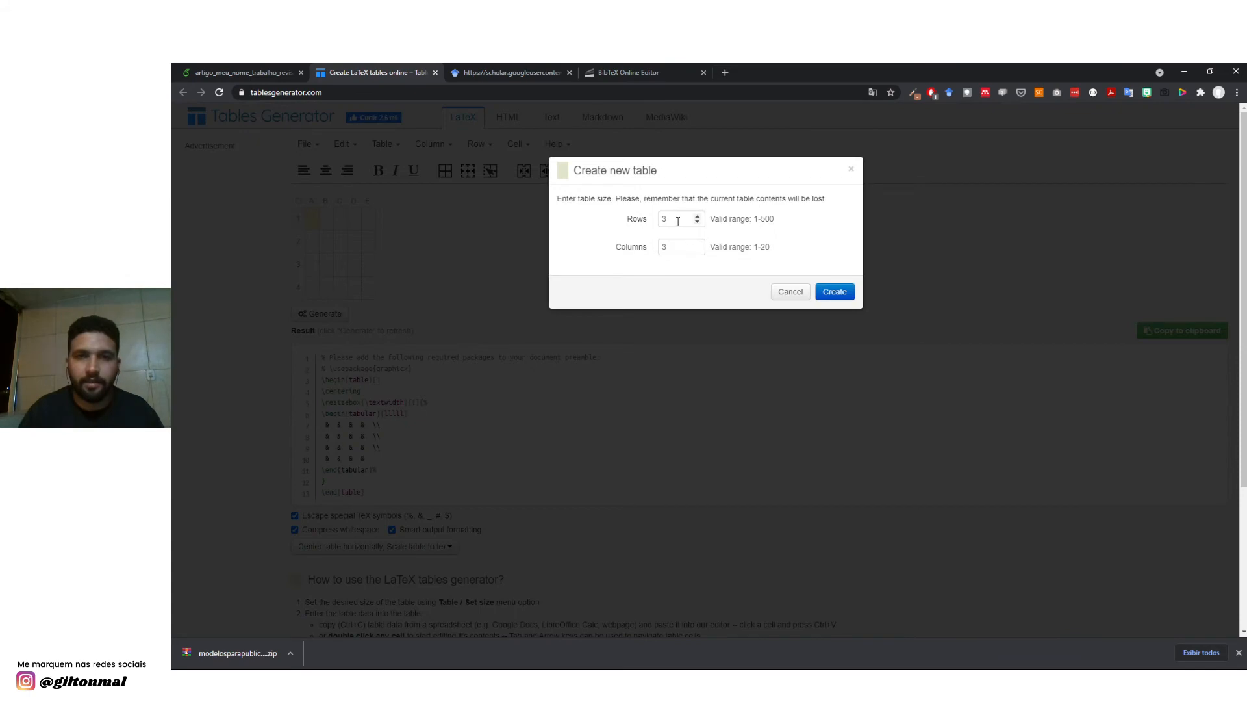
{"action": "left_click", "coordinate": [834, 291]}
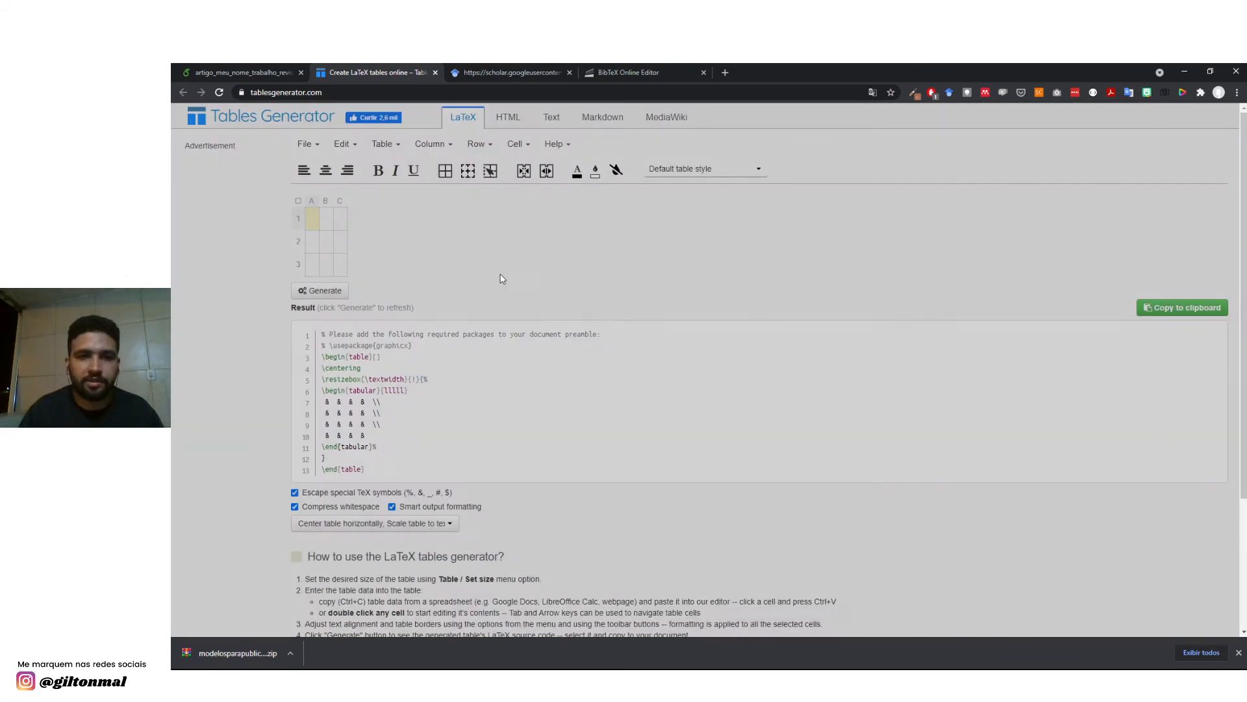
Fill the first table row with the sample text asadsasd, asdas and assadasd.
{"action": "scroll", "coordinate": [328, 228], "scroll_direction": "down", "scroll_amount": 1}
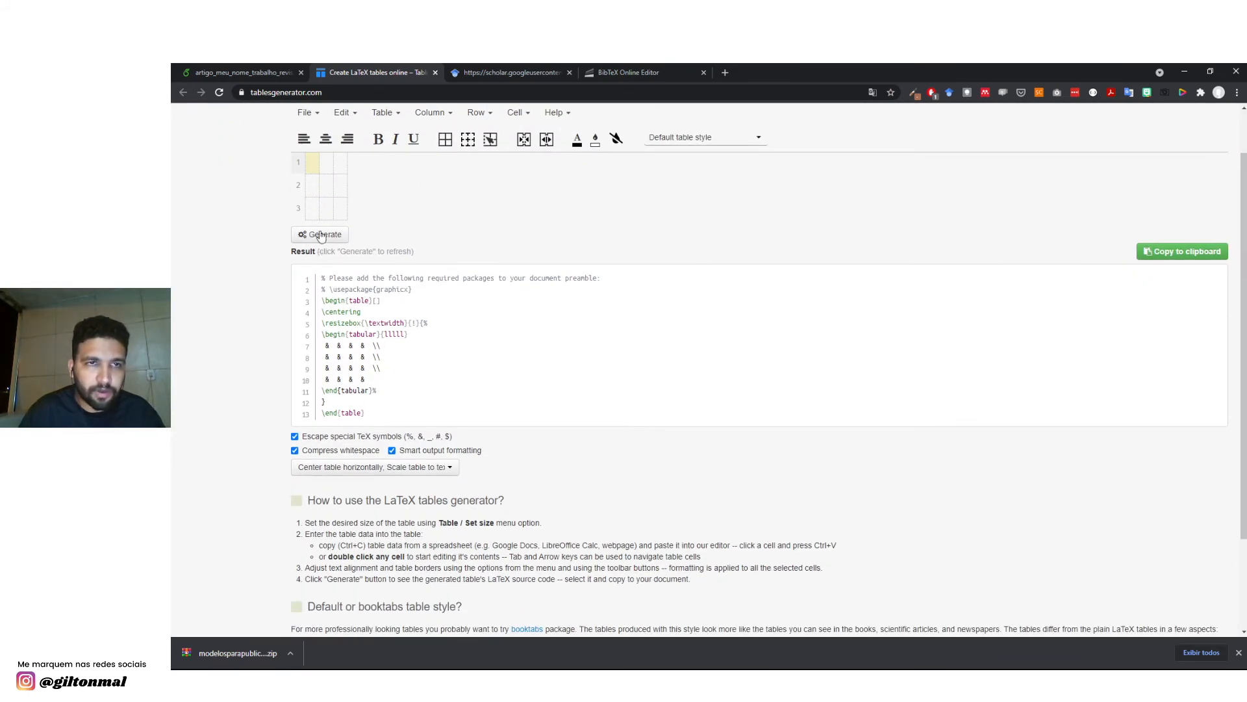
{"action": "scroll", "coordinate": [329, 222], "scroll_direction": "up", "scroll_amount": 1}
{"action": "type", "text": "asadsasd"}
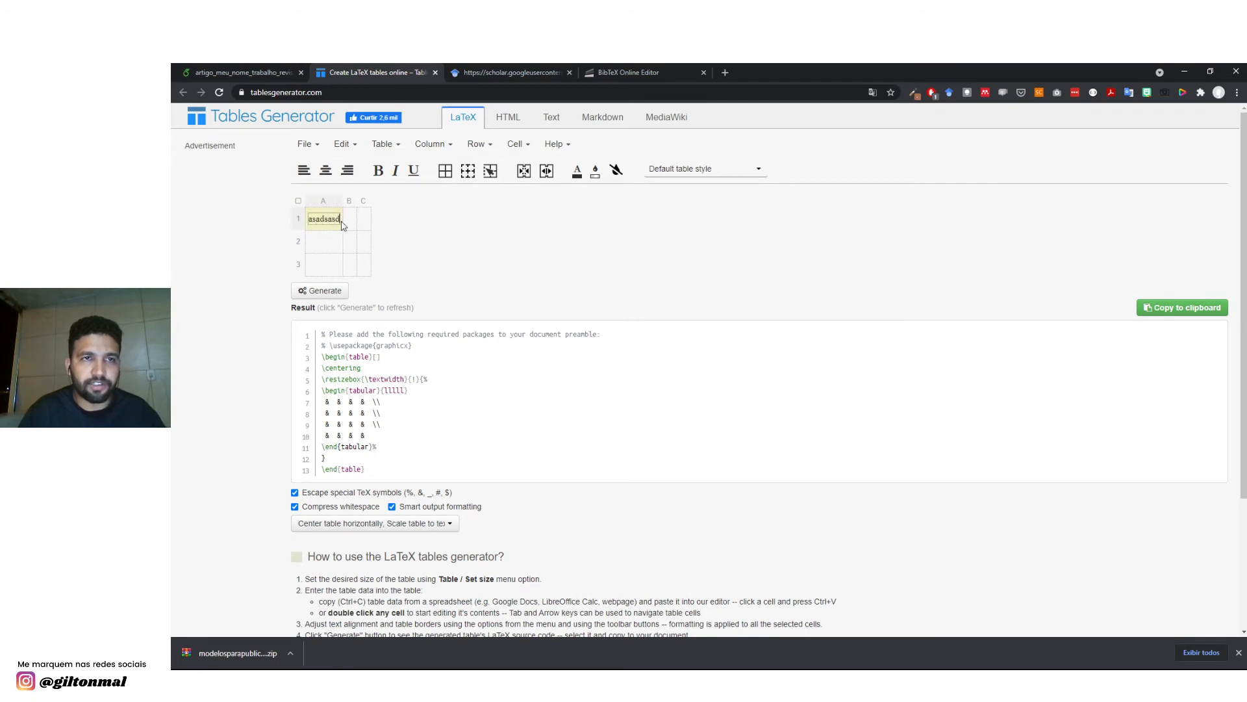
{"action": "key", "text": "Tab"}
{"action": "type", "text": "asdas"}
{"action": "key", "text": "Tab"}
{"action": "type", "text": "assadasd"}
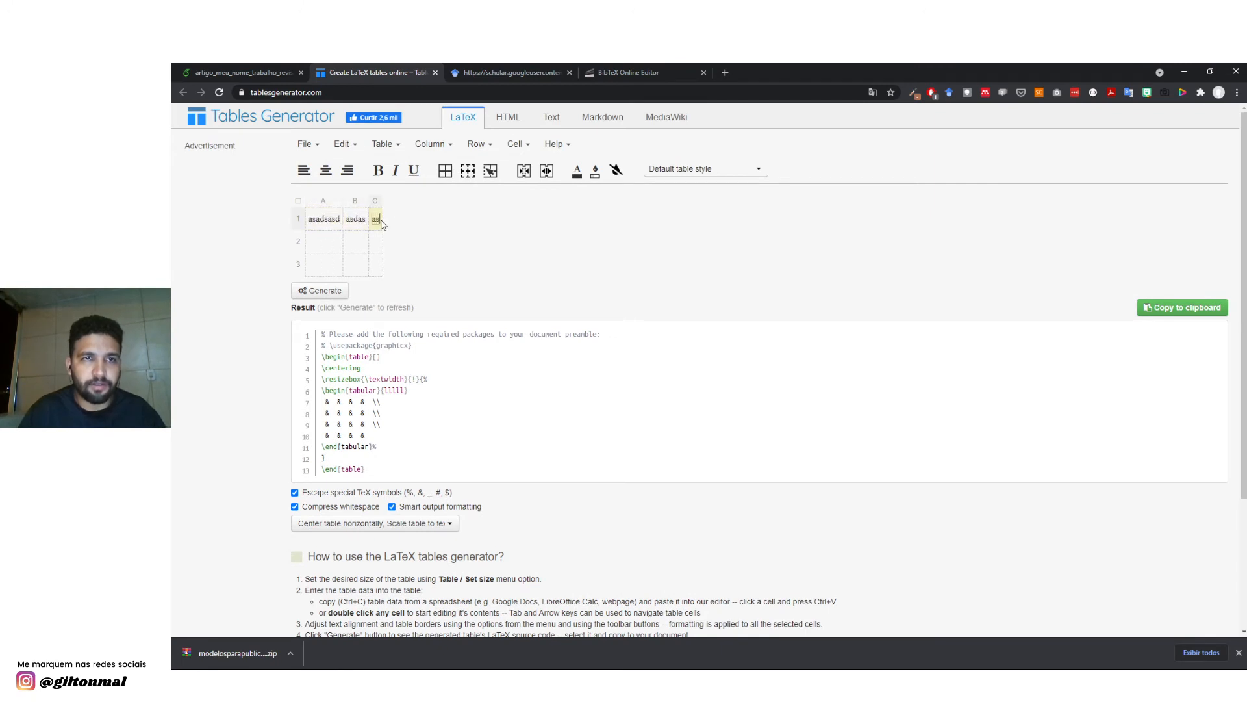
Fill the second table row with the sample text asdasas, asdas and asdas.
{"action": "left_click", "coordinate": [338, 242]}
{"action": "type", "text": "asdasas"}
{"action": "key", "text": "Tab"}
{"action": "type", "text": "asdas"}
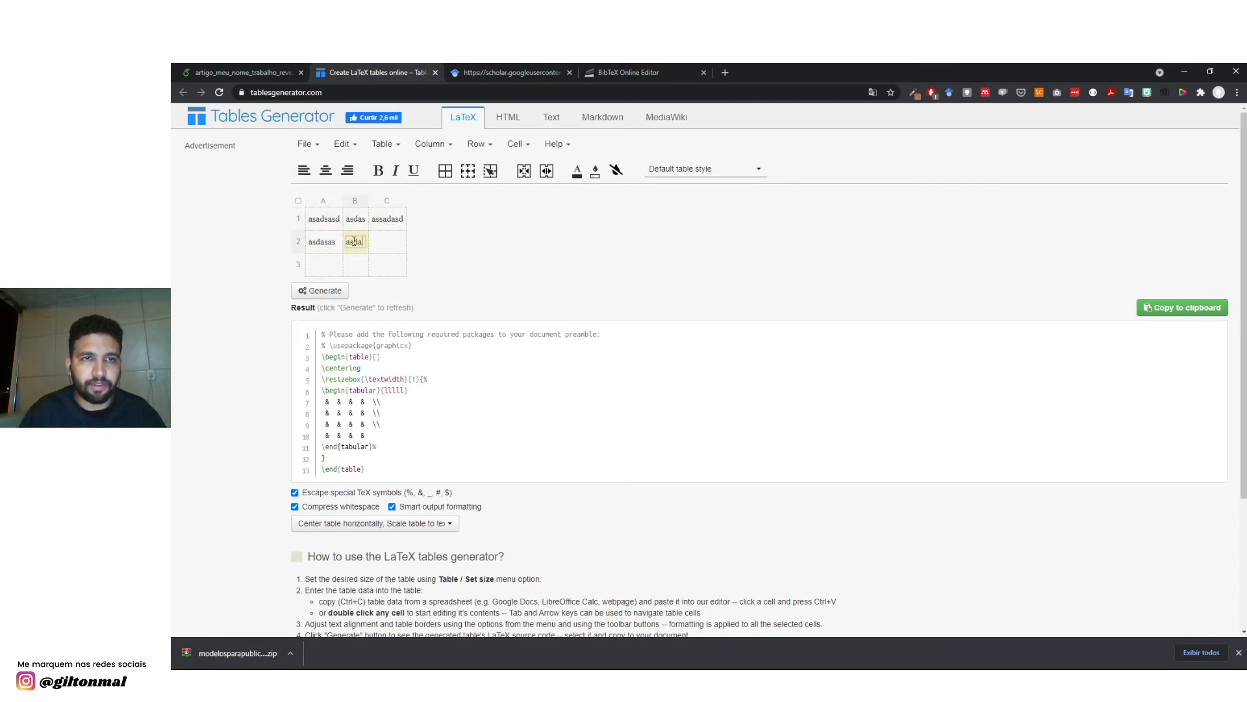
{"action": "key", "text": "Tab"}
{"action": "type", "text": "asdas"}
Fill the third table row with the sample text asdas, asdas and adasd.
{"action": "key", "text": "Tab"}
{"action": "type", "text": "asdas"}
{"action": "key", "text": "Tab"}
{"action": "type", "text": "asdas"}
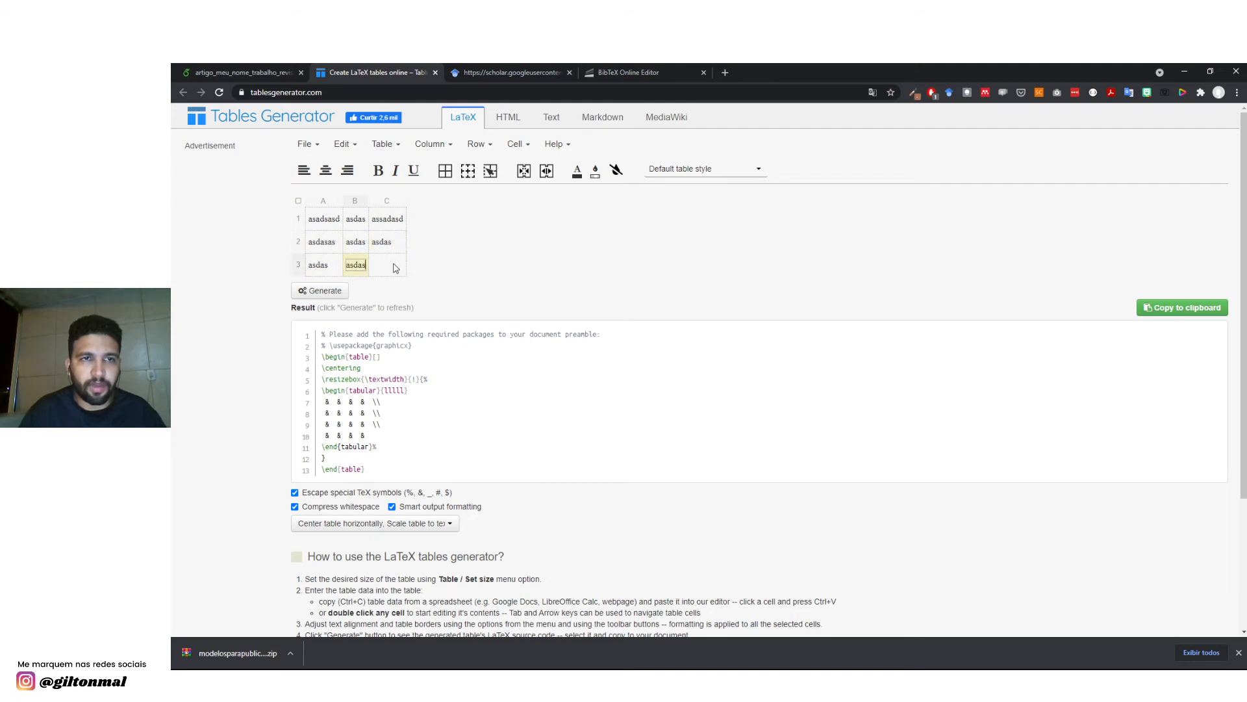
{"action": "key", "text": "Tab"}
{"action": "type", "text": "adas"}
Generate the LaTeX code for the table and copy the block from \begin{table} to \end{table}.
{"action": "left_click", "coordinate": [322, 290]}
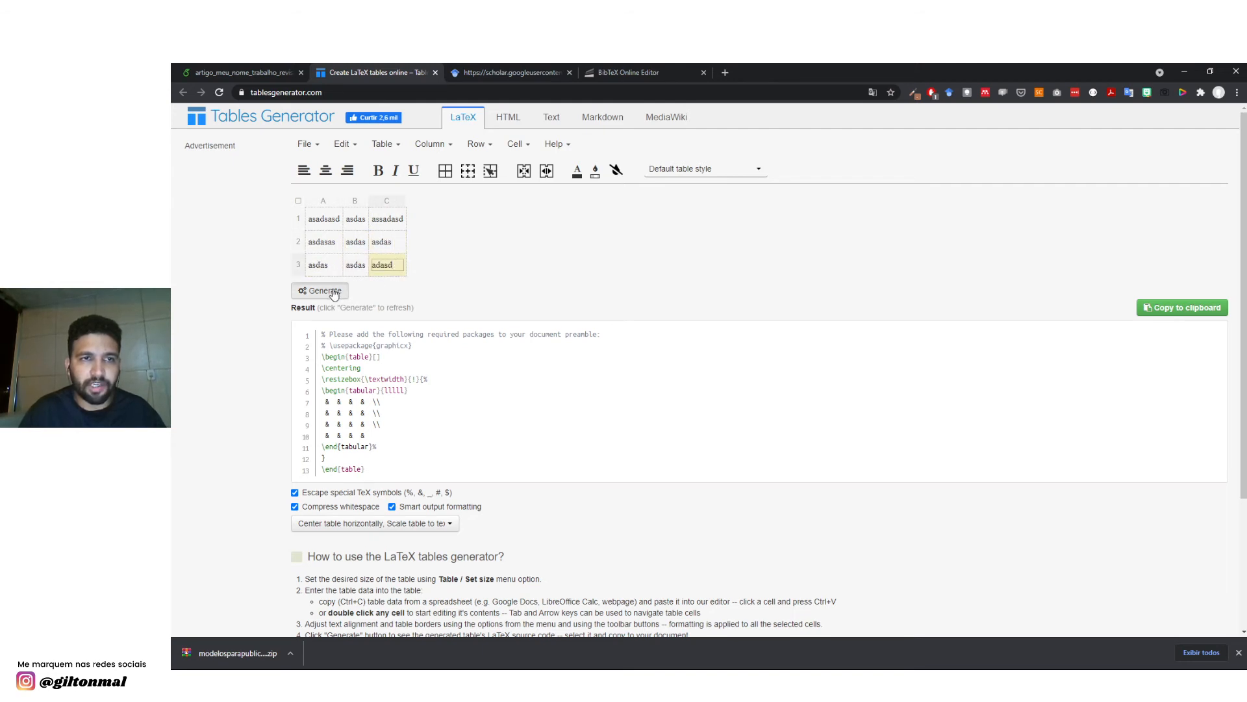
{"action": "left_click_drag", "start_coordinate": [372, 463], "coordinate": [354, 356]}
{"action": "key", "text": "ctrl+c"}
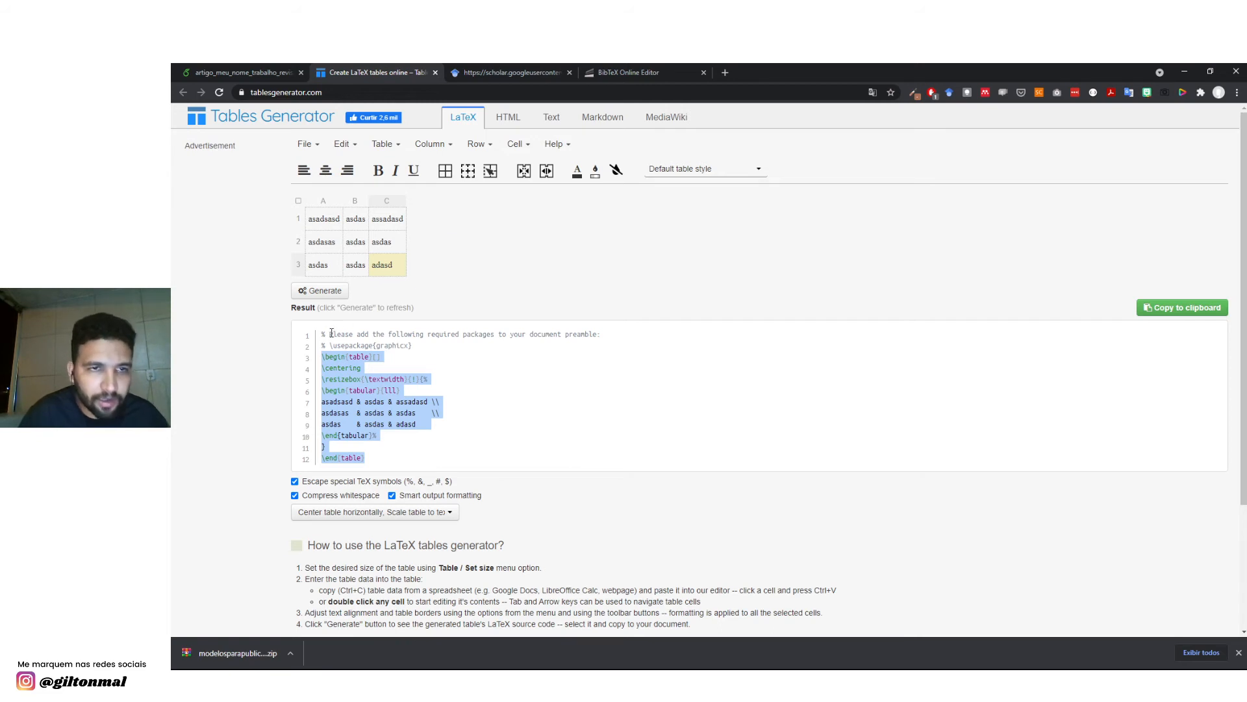
Check the generated code's note on the required graphicx package against the package list at the start of the Overleaf source.
{"action": "left_click_drag", "start_coordinate": [331, 333], "coordinate": [593, 344]}
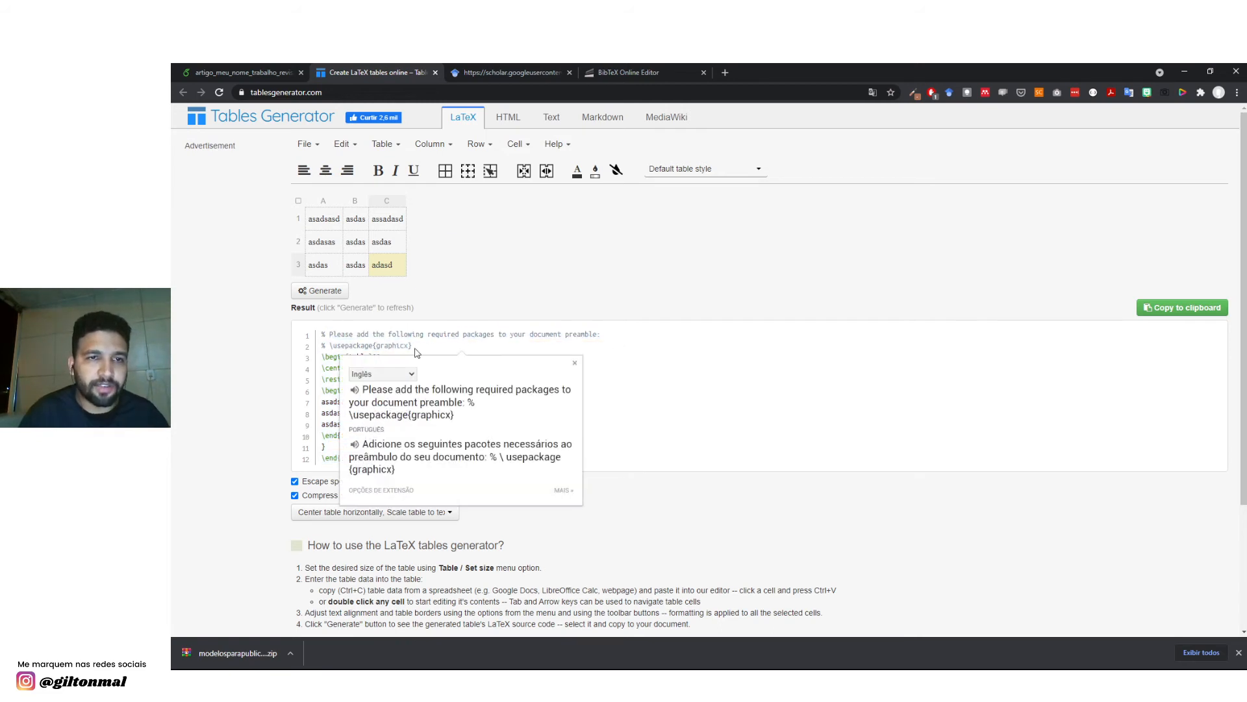
{"action": "left_click_drag", "start_coordinate": [417, 349], "coordinate": [326, 346]}
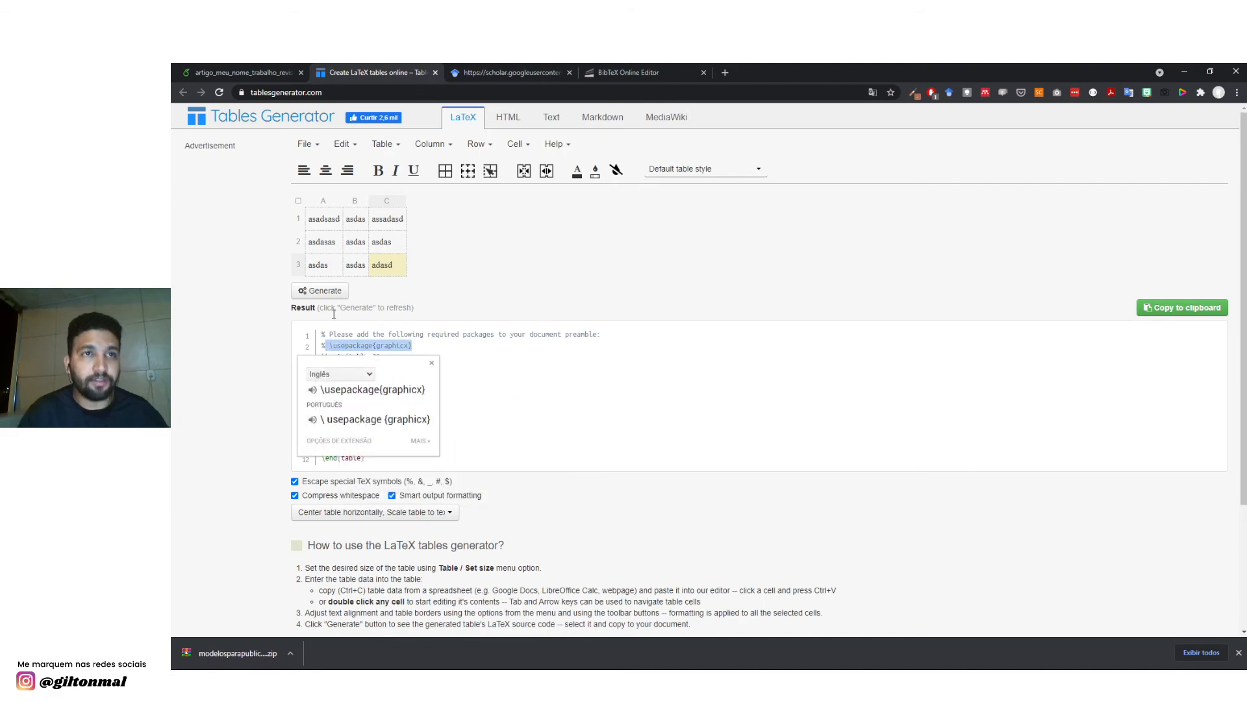
{"action": "left_click", "coordinate": [272, 73]}
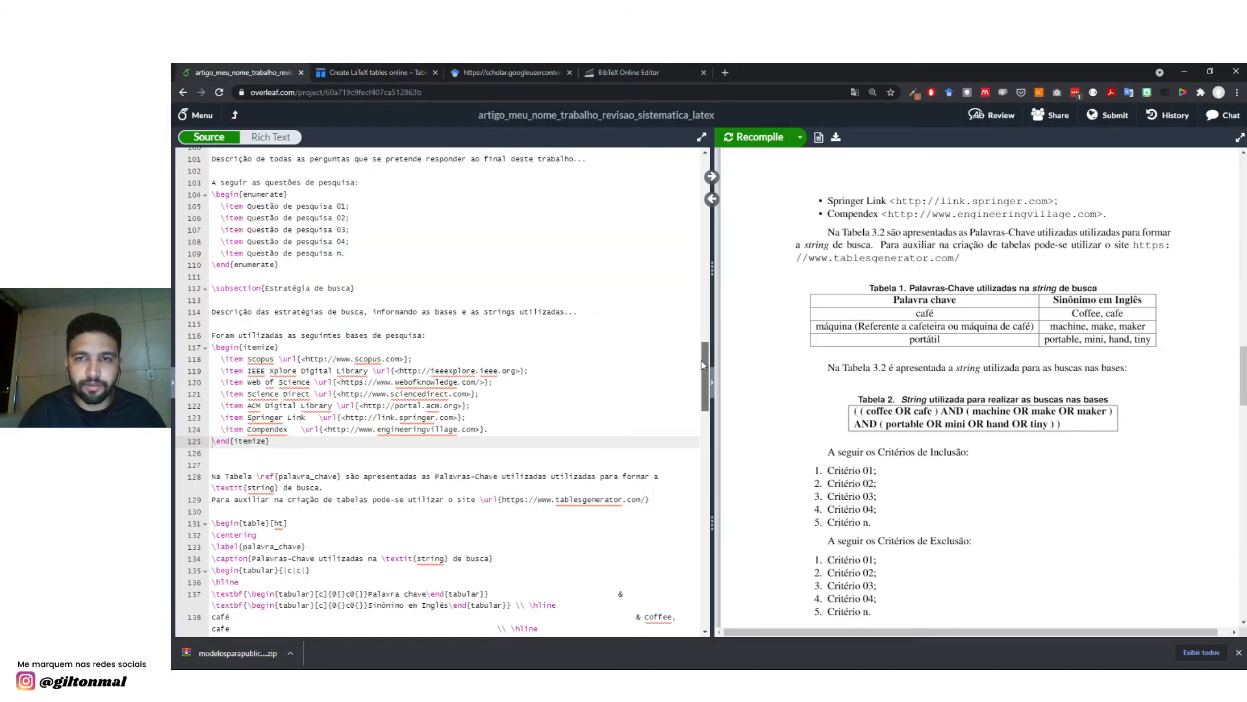
{"action": "scroll", "coordinate": [287, 190], "scroll_direction": "up", "scroll_amount": 20}
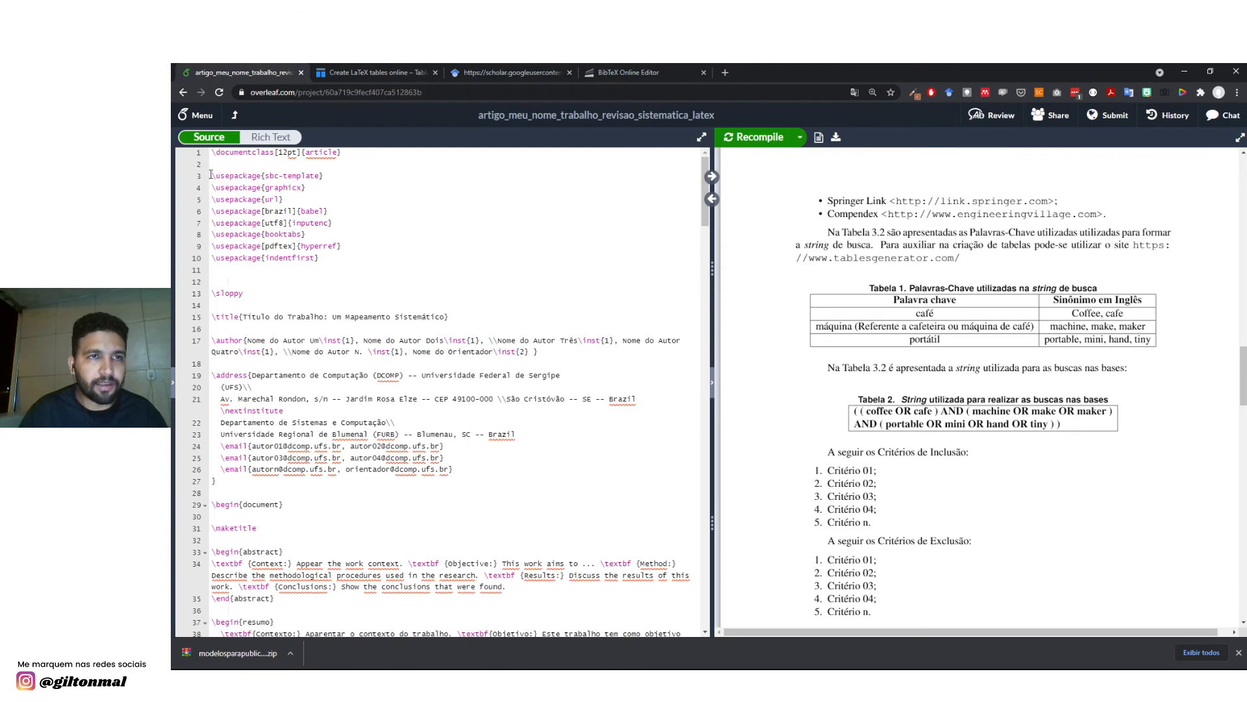
Add two blank lines above the \usepackage list and insert the comment %pacotes directly before it.
{"action": "left_click", "coordinate": [212, 168]}
{"action": "key", "text": "Return"}
{"action": "key", "text": "Return"}
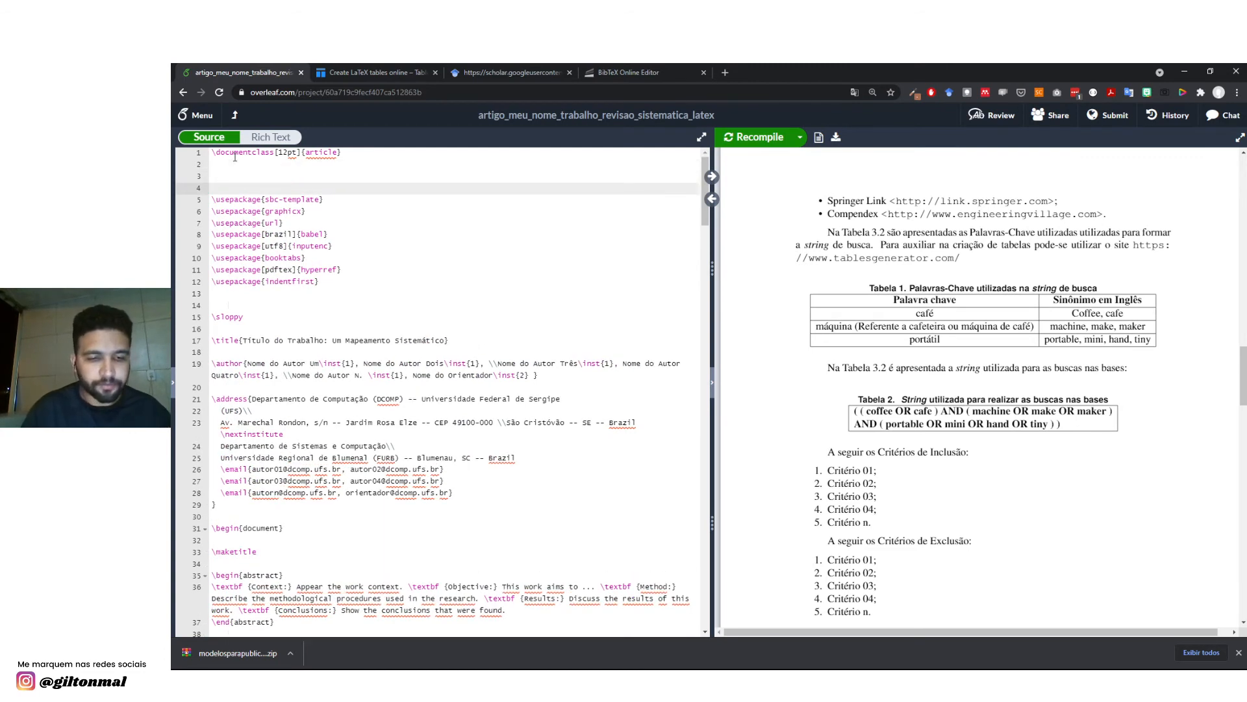
{"action": "type", "text": "%pacotes"}
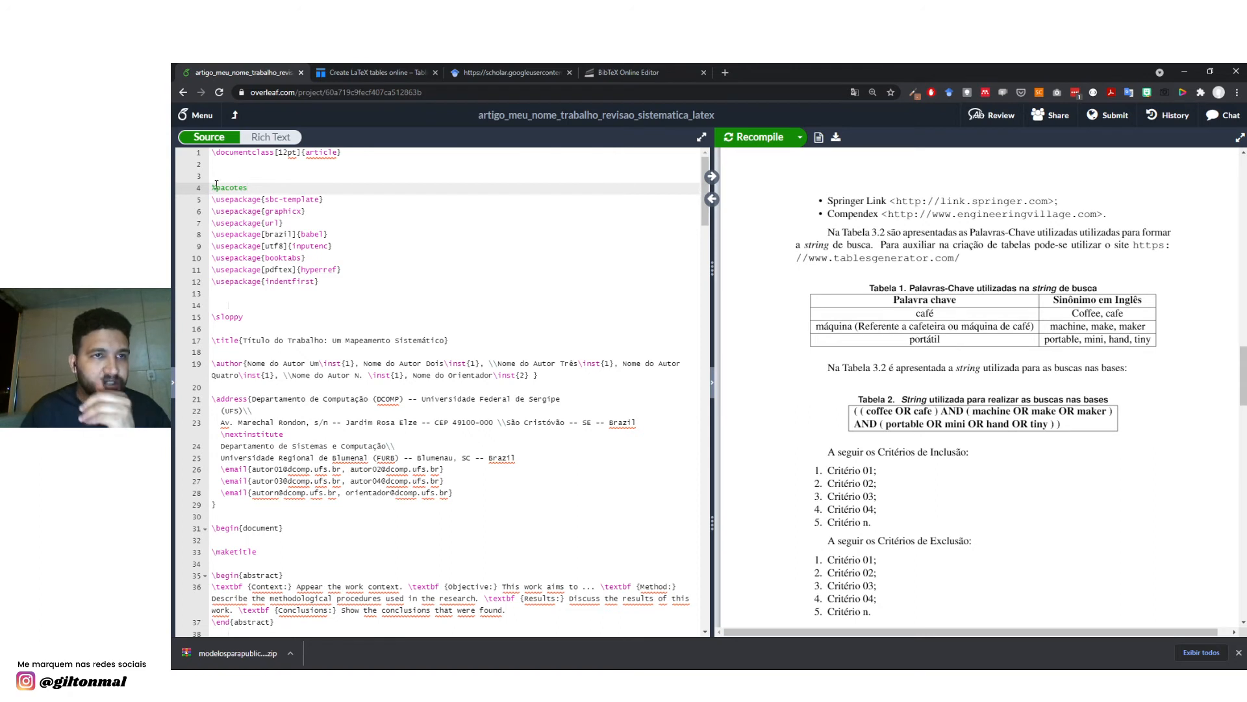
{"action": "left_click_drag", "start_coordinate": [213, 187], "coordinate": [218, 186]}
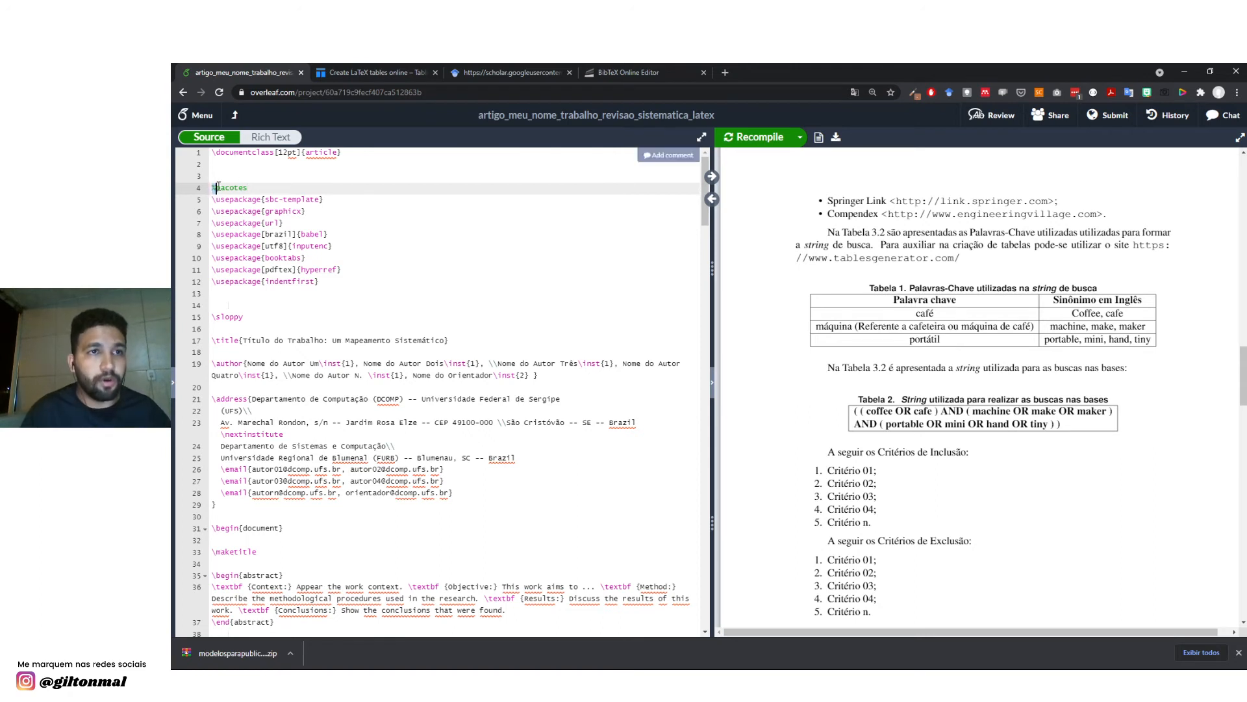
Review the \usepackage lines under the %pacotes comment, comparing the graphicx line with the package required by the Tables Generator code.
{"action": "left_click", "coordinate": [258, 188]}
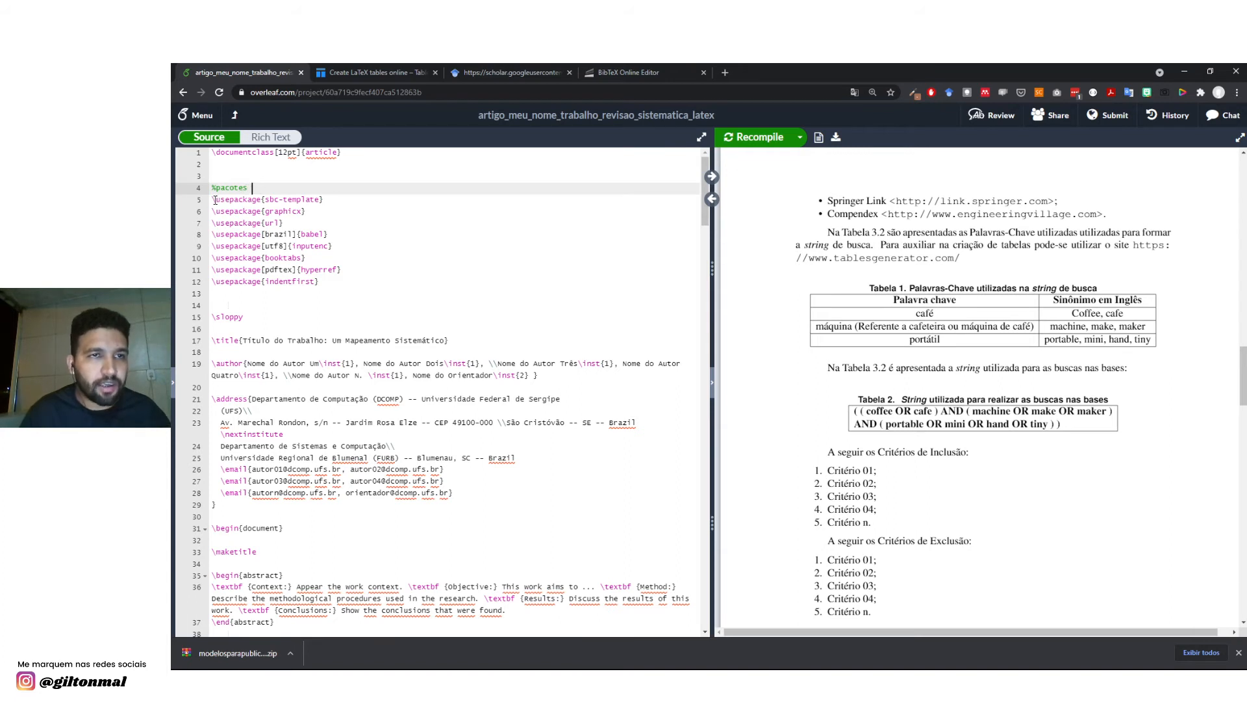
{"action": "left_click_drag", "start_coordinate": [323, 200], "coordinate": [226, 200]}
{"action": "left_click_drag", "start_coordinate": [310, 211], "coordinate": [212, 211]}
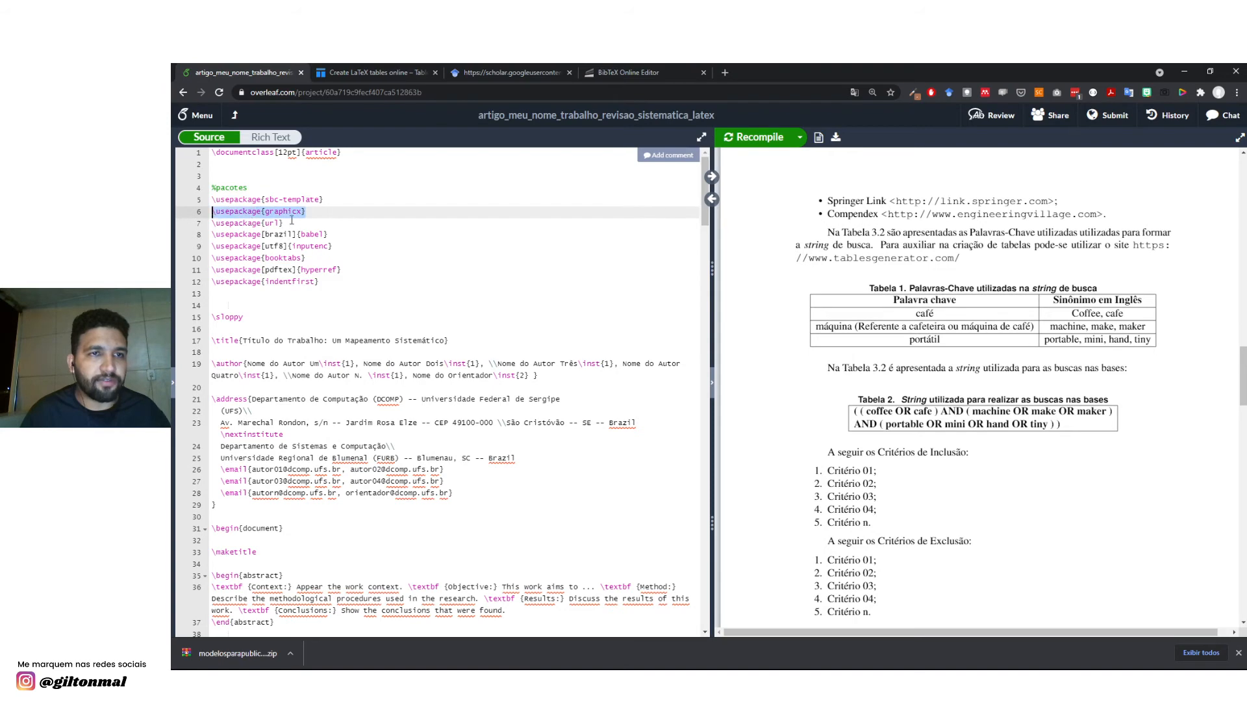
{"action": "left_click", "coordinate": [298, 223]}
{"action": "left_click", "coordinate": [324, 284]}
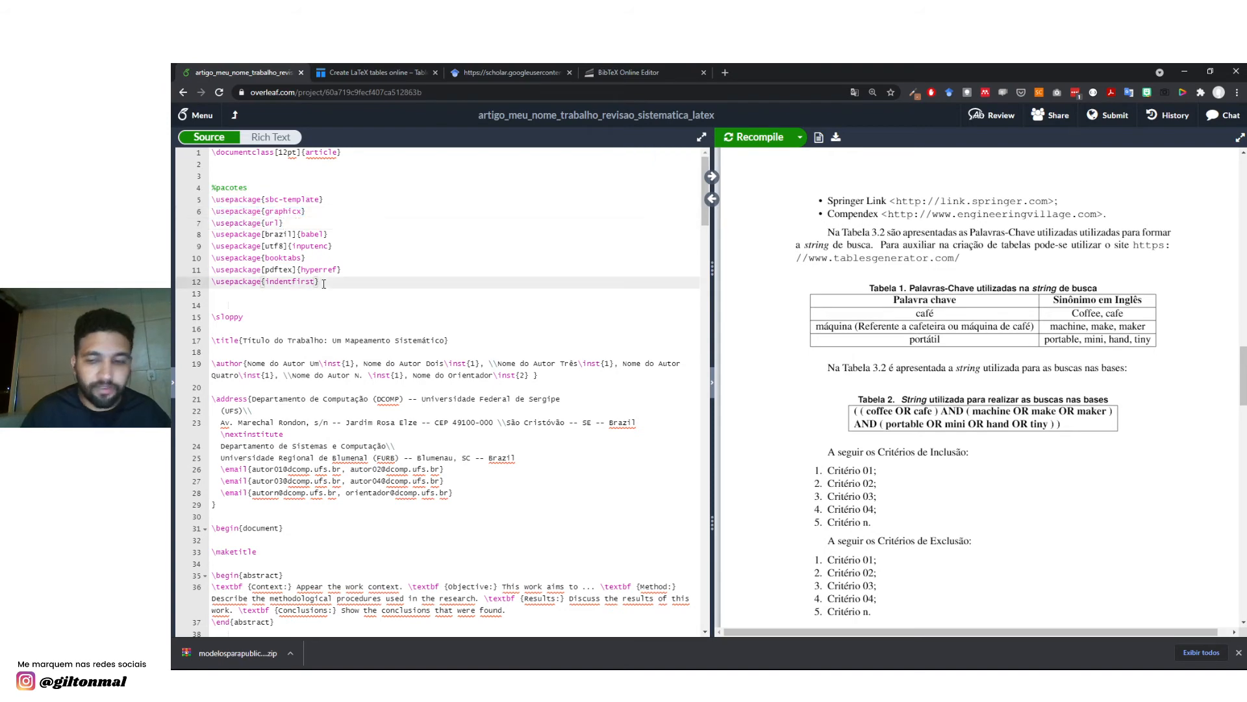
{"action": "left_click", "coordinate": [407, 67]}
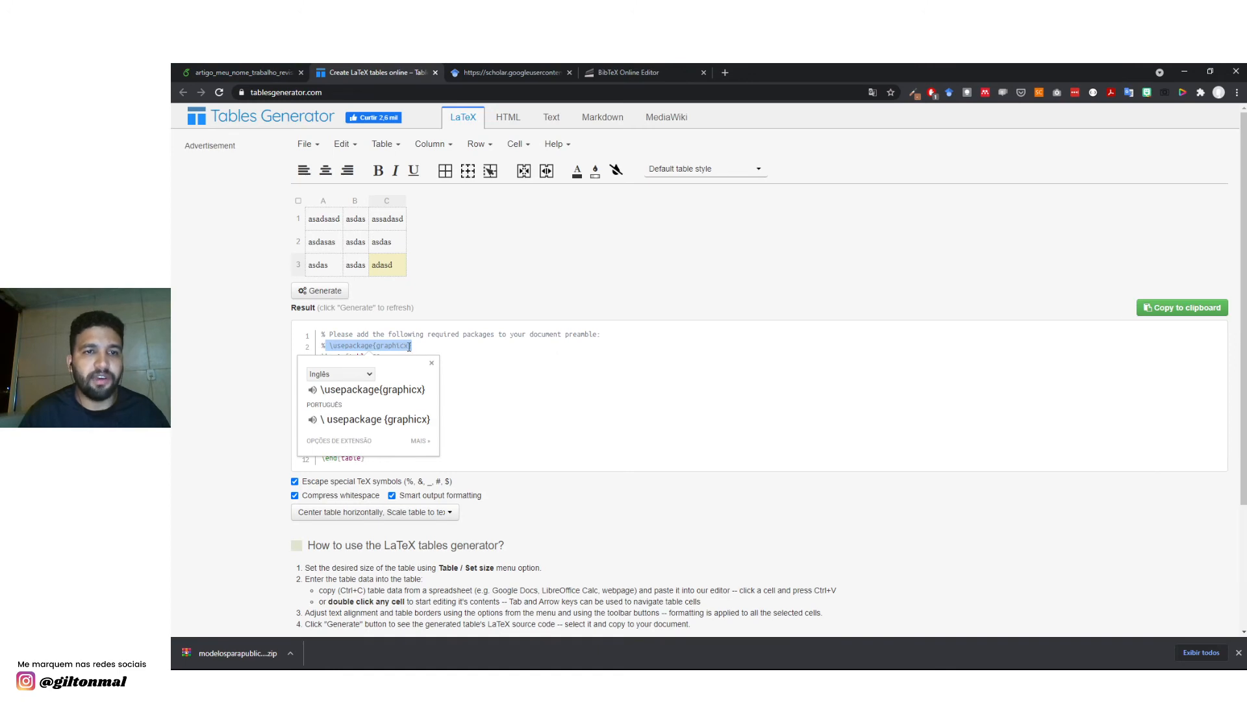
{"action": "left_click", "coordinate": [268, 73]}
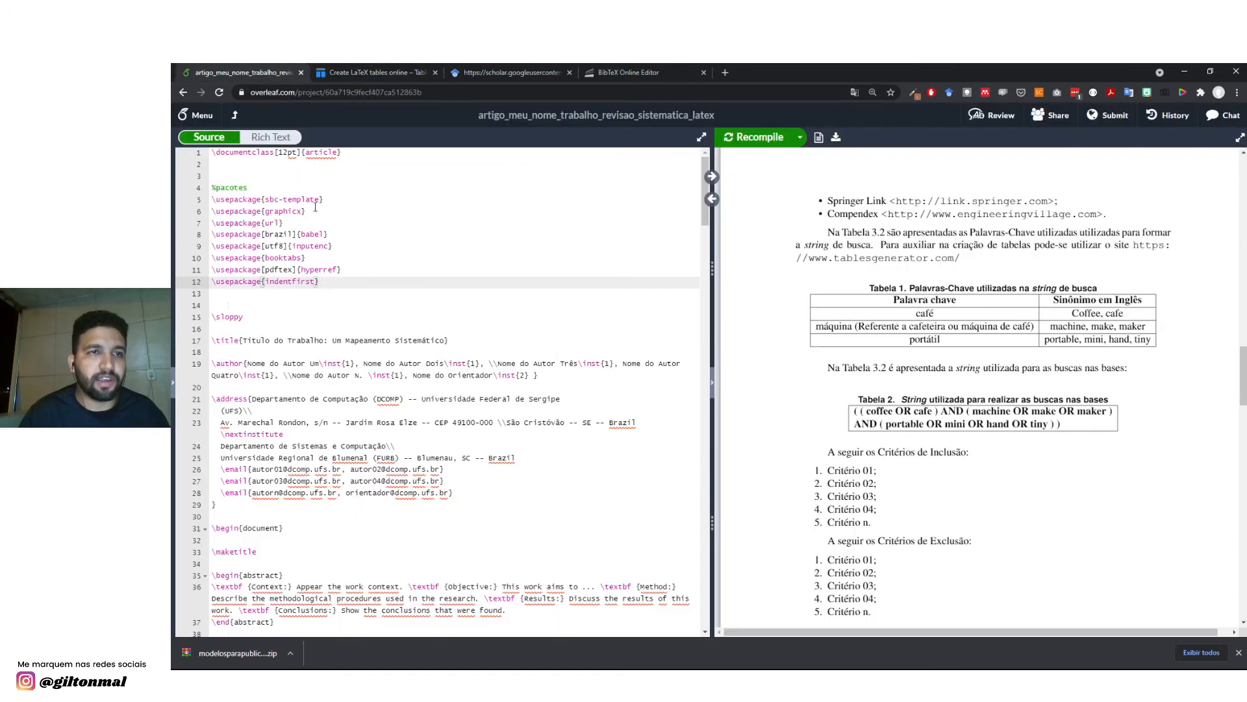
{"action": "left_click", "coordinate": [311, 209]}
{"action": "left_click_drag", "start_coordinate": [311, 209], "coordinate": [205, 211]}
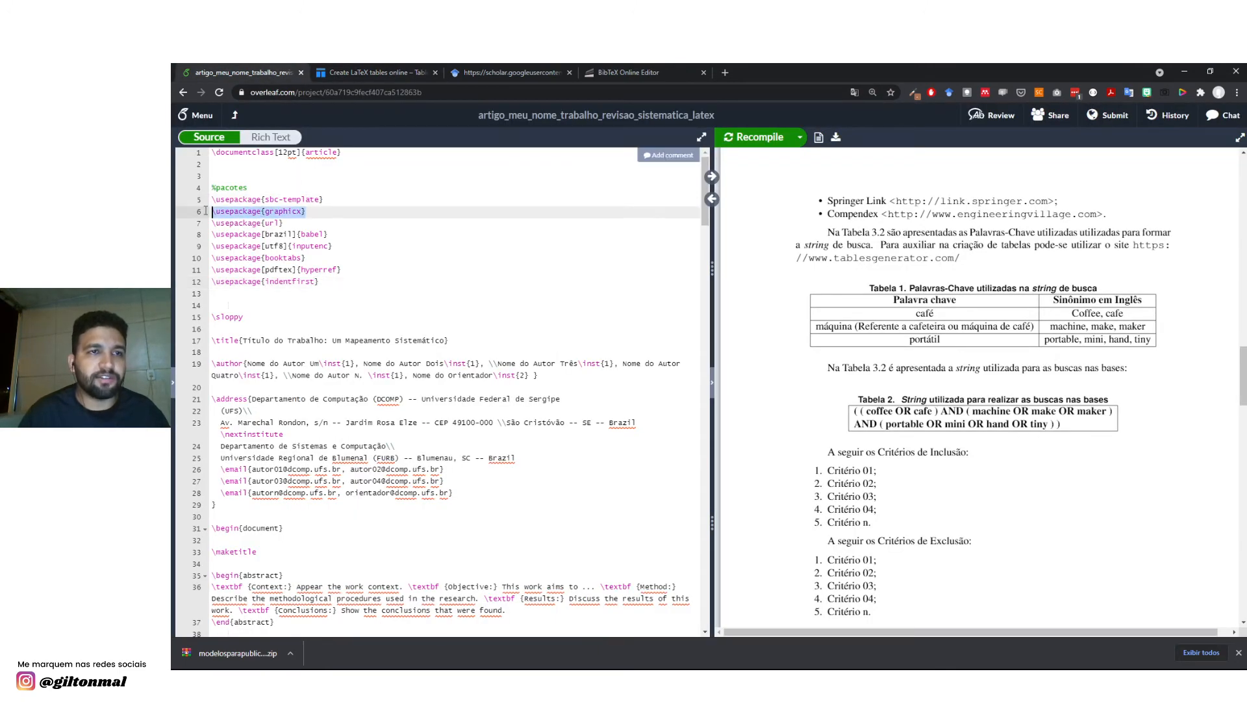
{"action": "left_click_drag", "start_coordinate": [286, 223], "coordinate": [213, 223]}
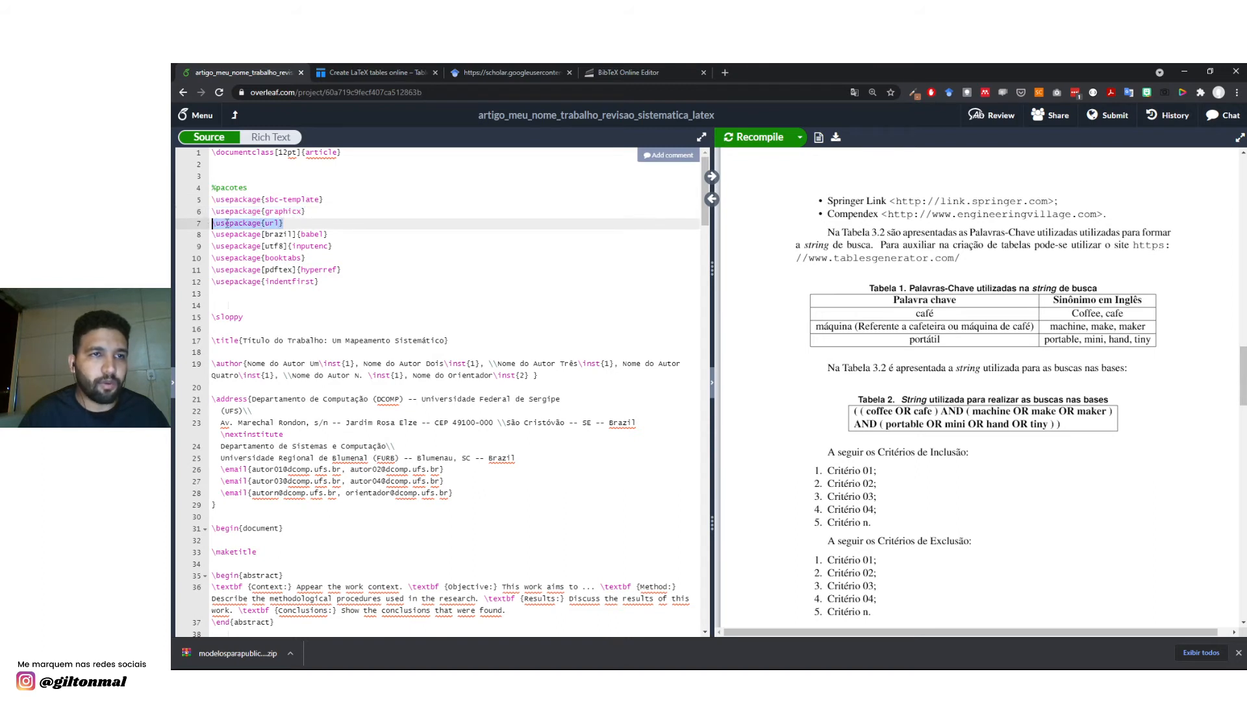
{"action": "left_click_drag", "start_coordinate": [332, 232], "coordinate": [221, 235]}
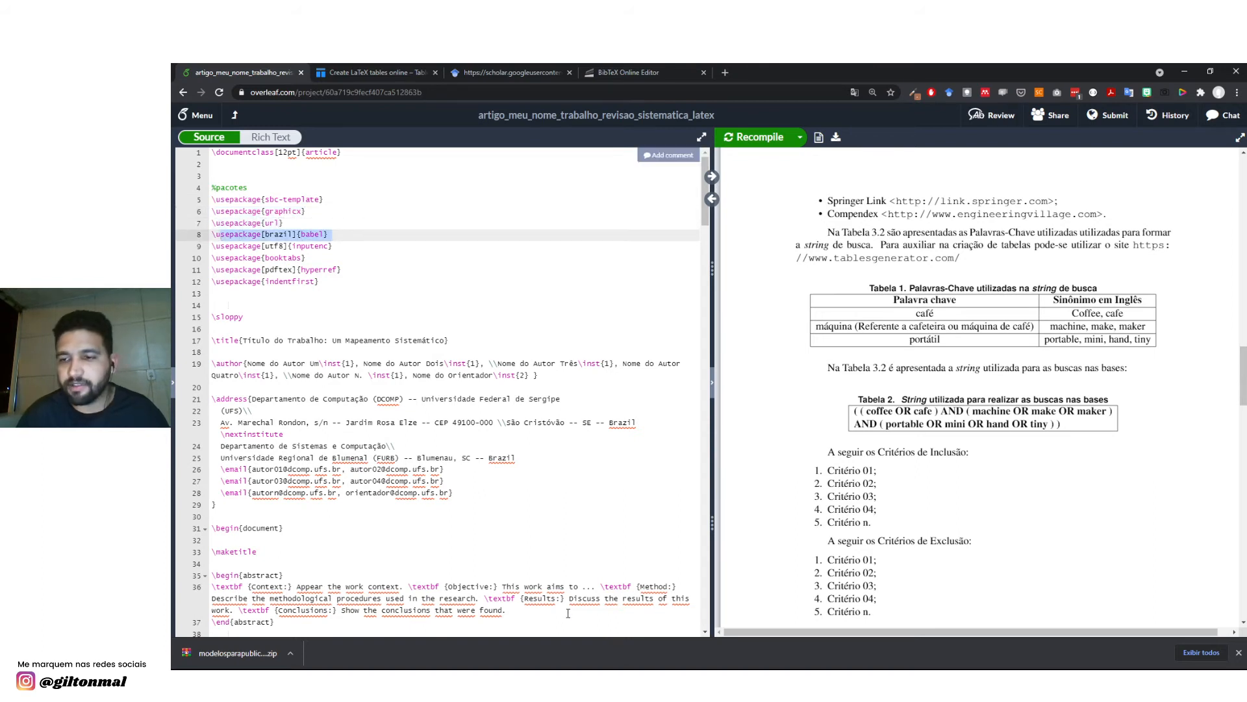
{"action": "left_click", "coordinate": [303, 294]}
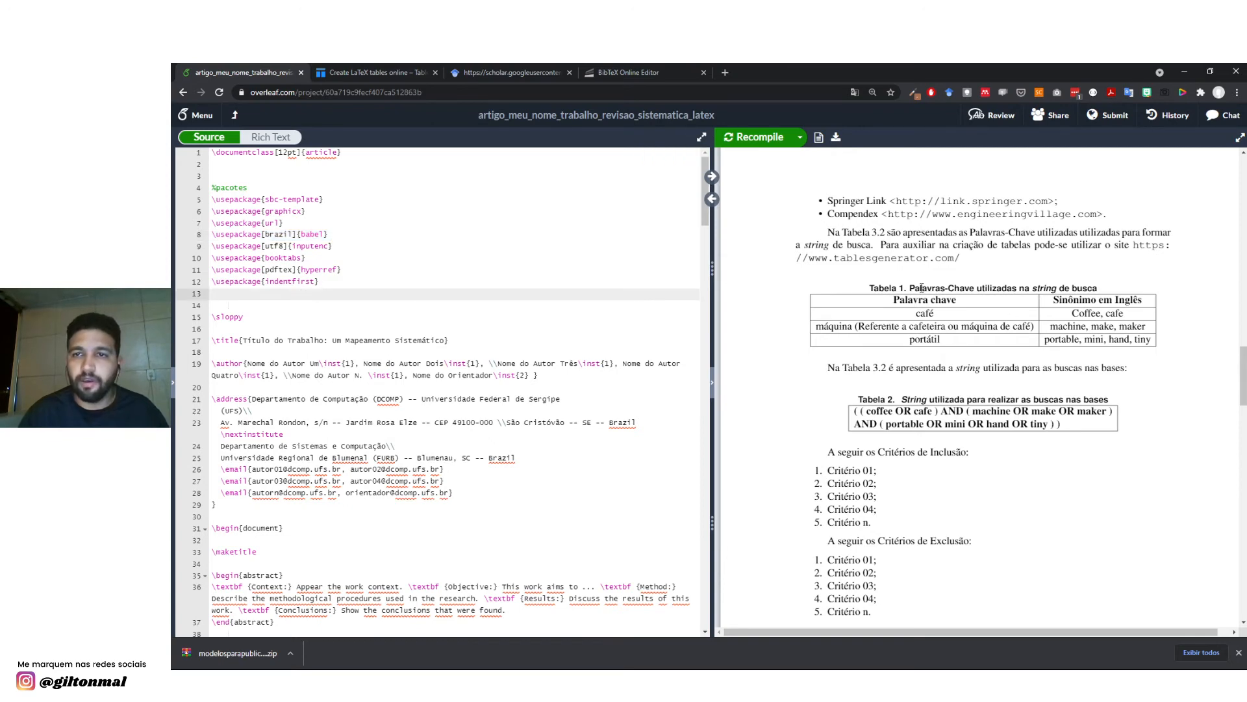
Close the browser tab with the Google Scholar citation.
{"action": "left_click", "coordinate": [534, 71]}
{"action": "left_click", "coordinate": [569, 73]}
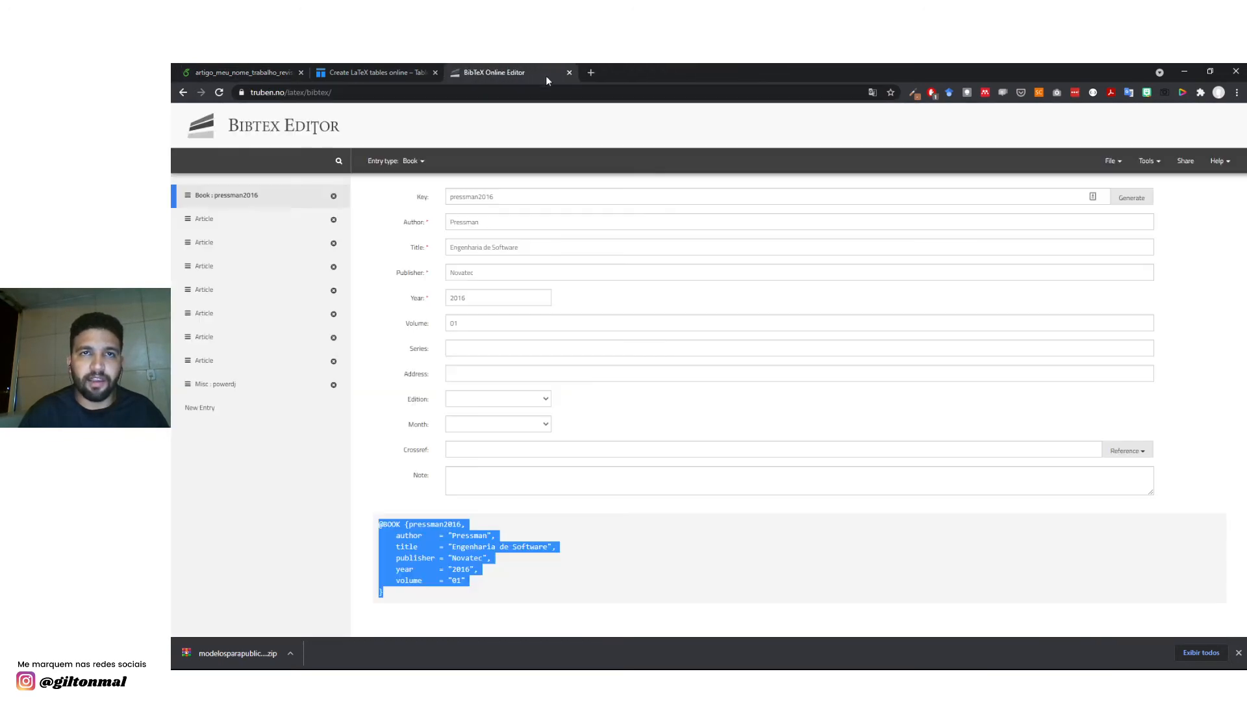
Switch to Tables Generator and select the generated table code from \begin{table} to \end{table}.
{"action": "left_click", "coordinate": [376, 72]}
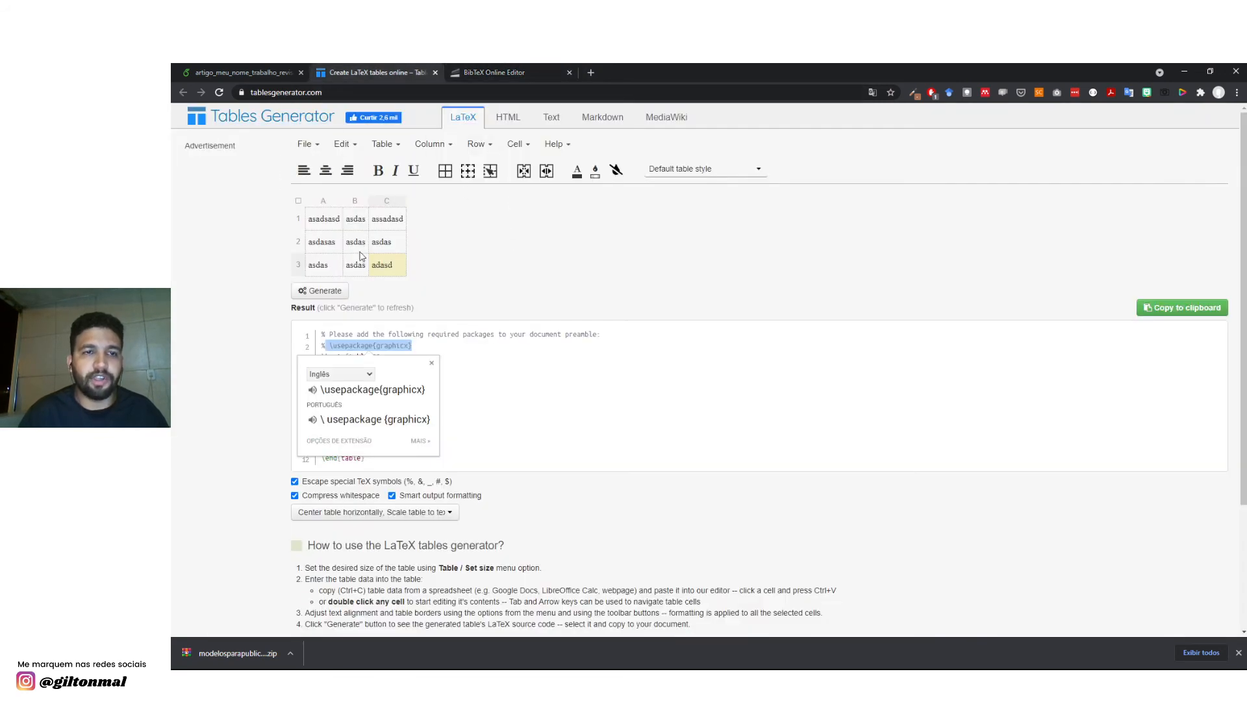
{"action": "scroll", "coordinate": [434, 327], "scroll_direction": "down", "scroll_amount": 1}
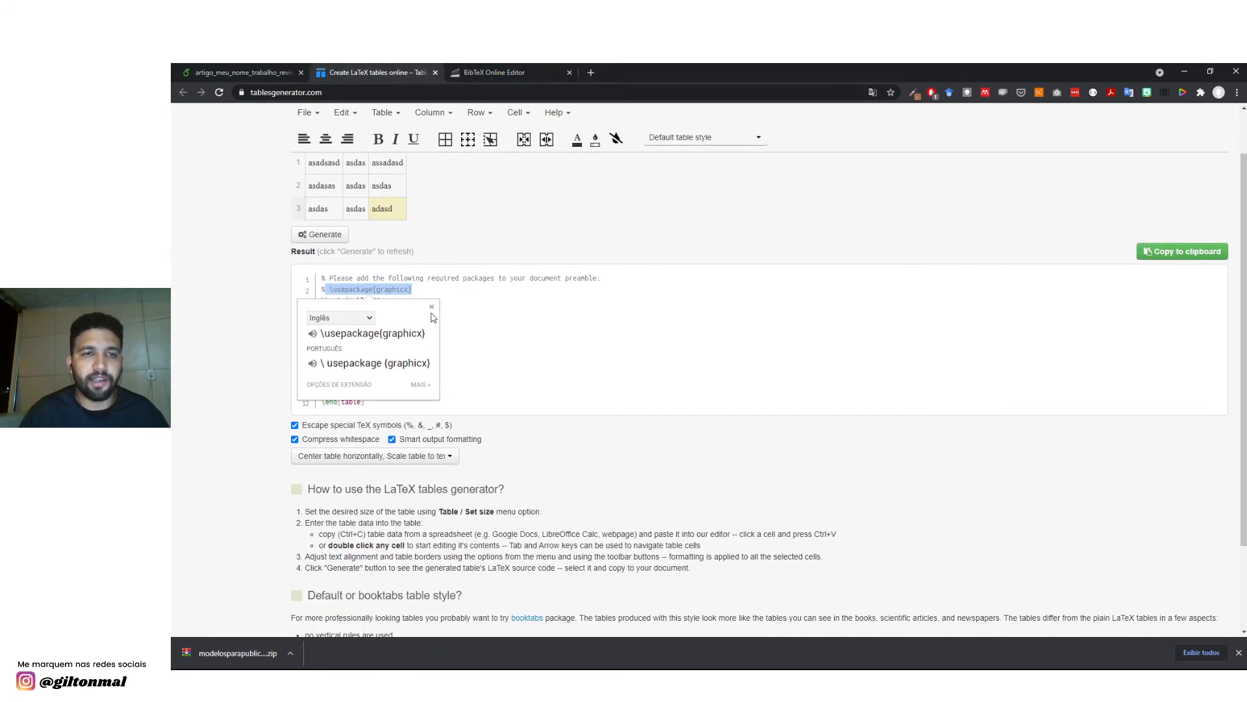
{"action": "scroll", "coordinate": [363, 299], "scroll_direction": "down", "scroll_amount": 2}
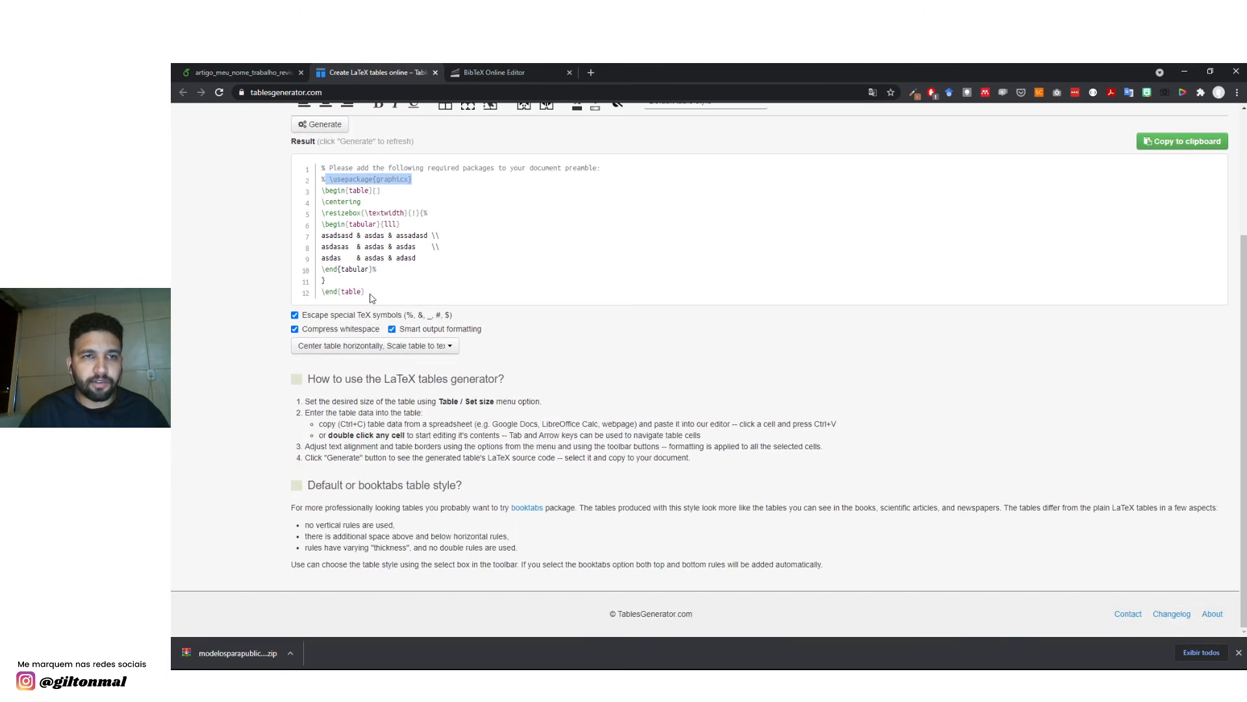
{"action": "left_click_drag", "start_coordinate": [367, 292], "coordinate": [310, 191]}
Switch back to Overleaf and go from the keyword table in the PDF to its LaTeX source.
{"action": "left_click", "coordinate": [259, 74]}
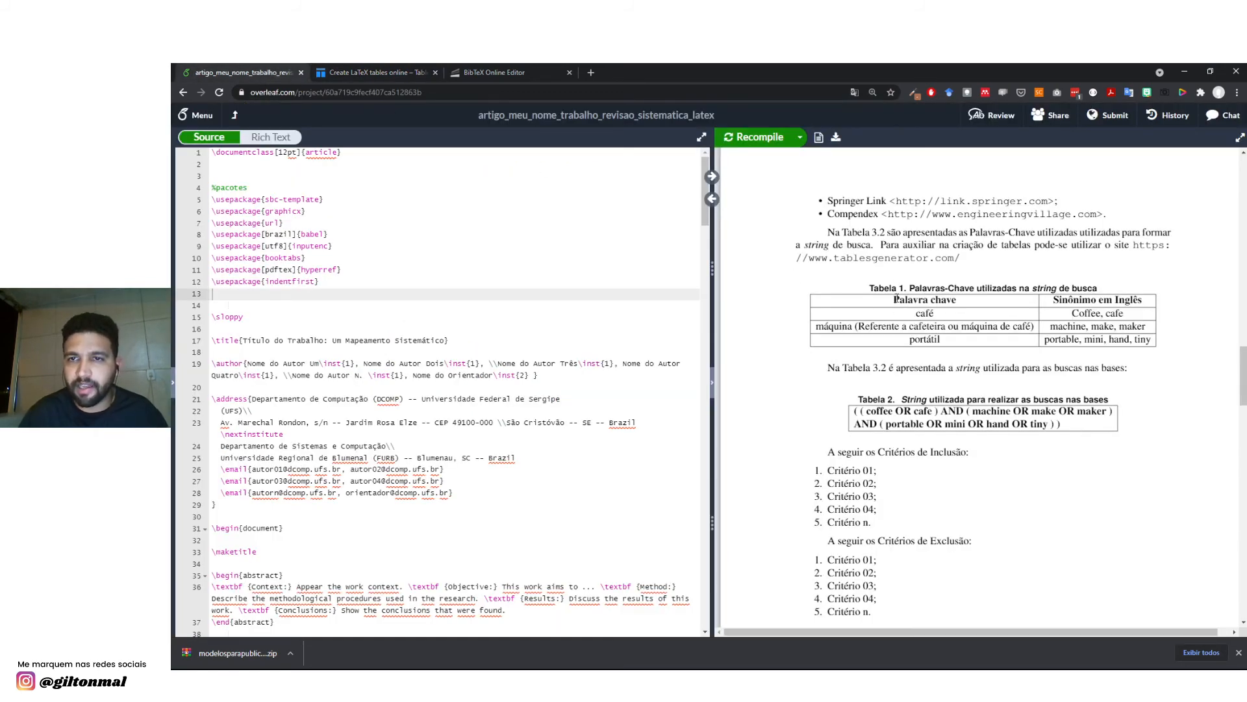
{"action": "left_click_drag", "start_coordinate": [896, 299], "coordinate": [938, 300]}
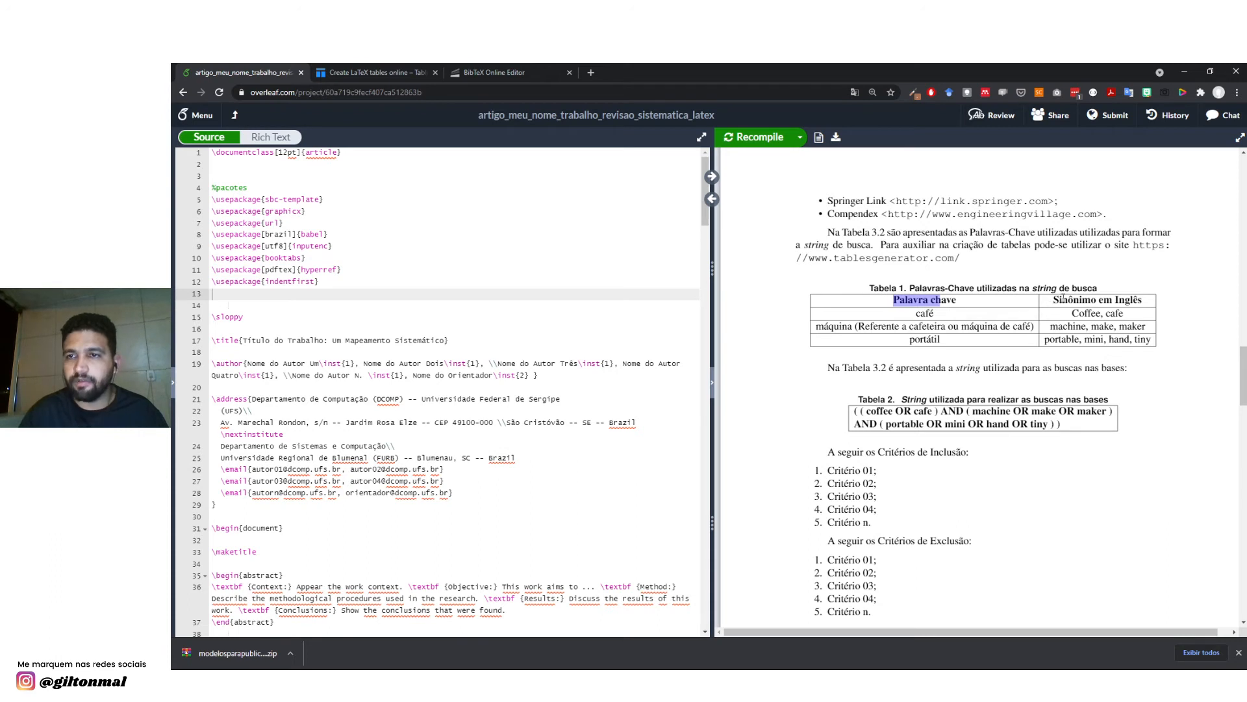
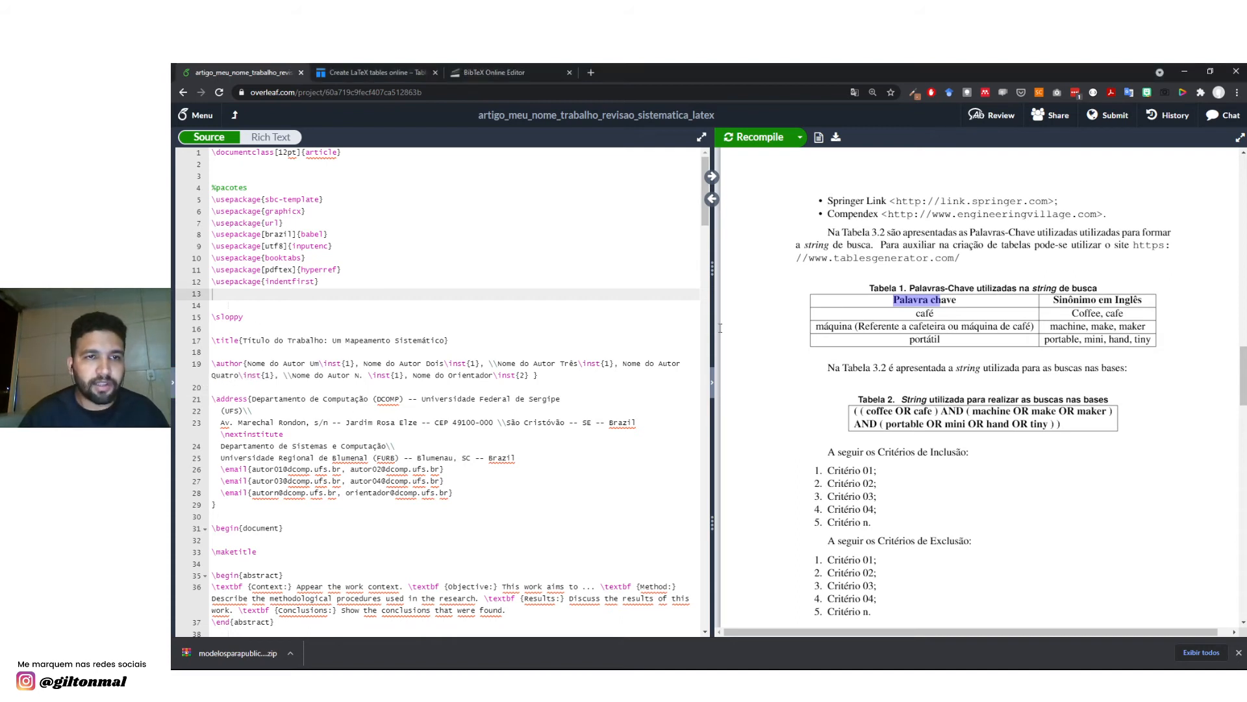
{"action": "scroll", "coordinate": [889, 326], "scroll_direction": "down", "scroll_amount": 1}
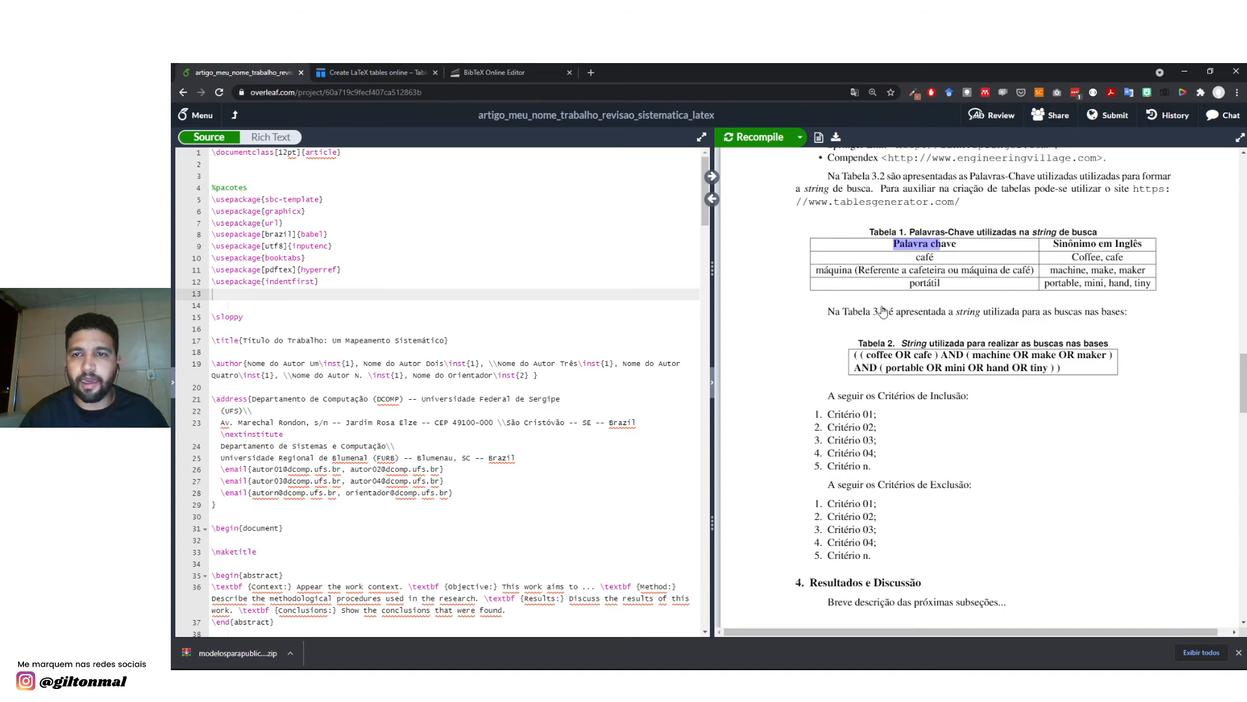
{"action": "left_click", "coordinate": [712, 199]}
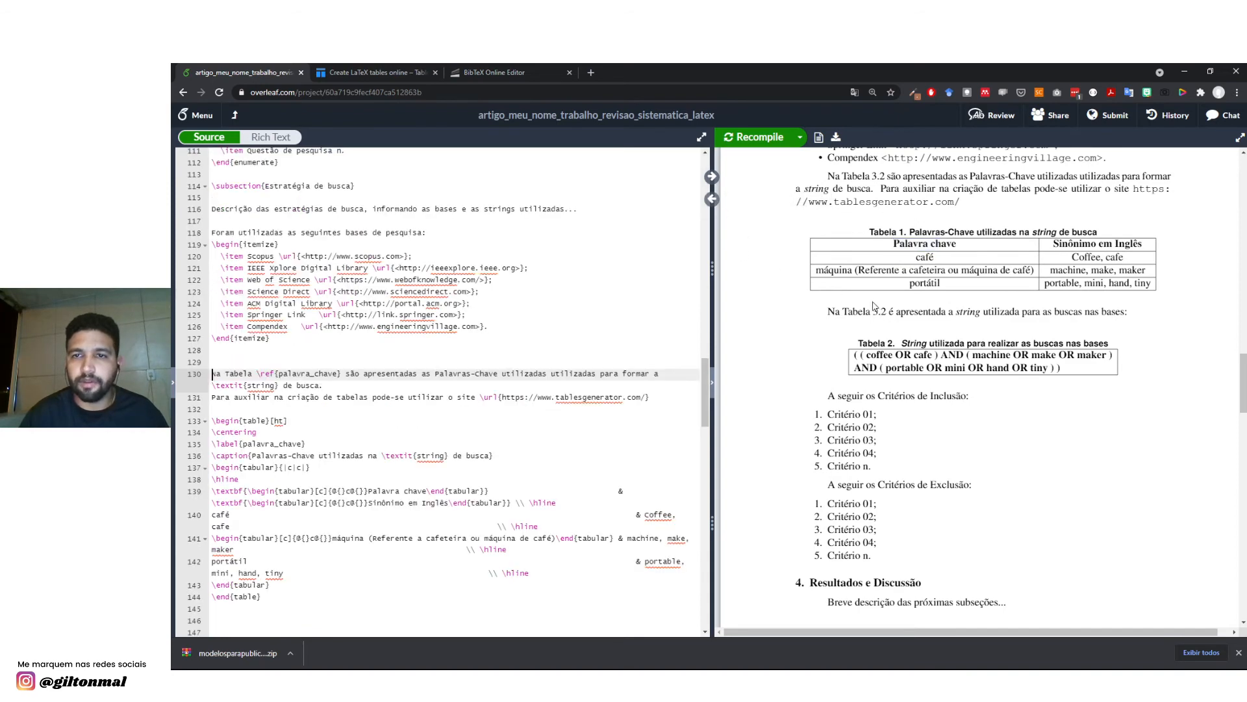
{"action": "scroll", "coordinate": [368, 325], "scroll_direction": "down", "scroll_amount": 1}
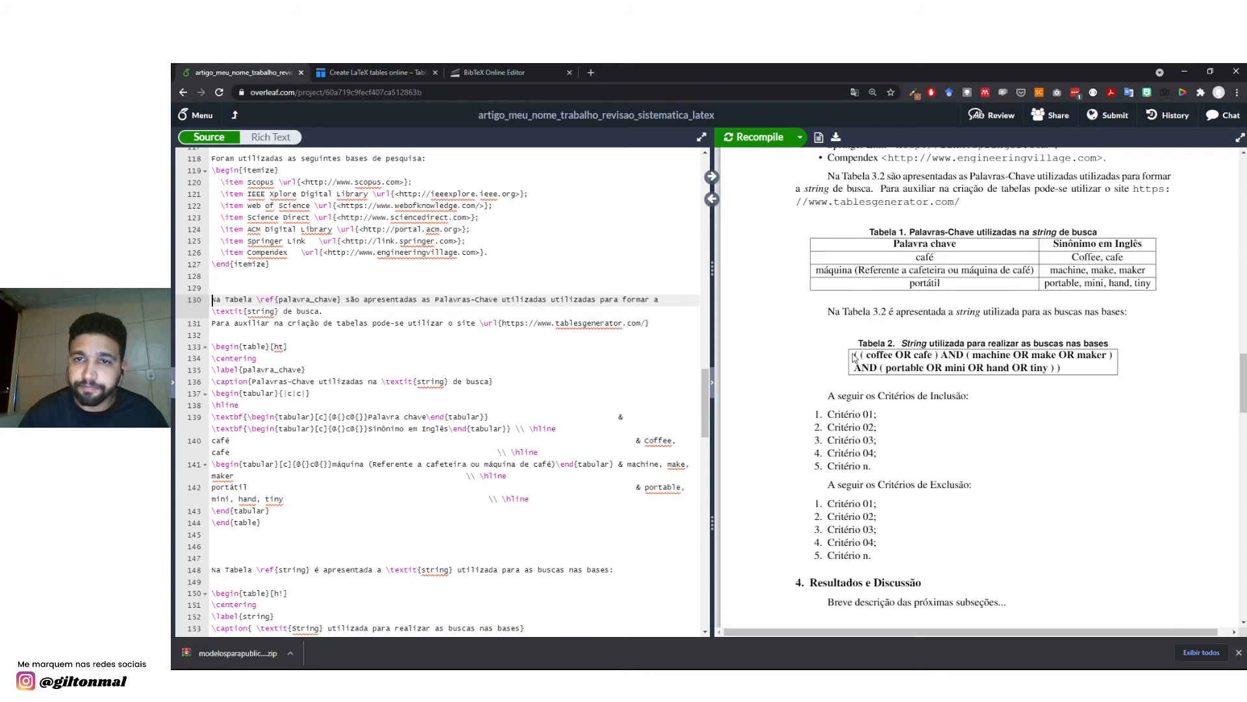
Examine the search string with its AND and OR operators in Table 2, and the inclusion and exclusion criteria lists in the PDF.
{"action": "left_click_drag", "start_coordinate": [854, 355], "coordinate": [1059, 370]}
{"action": "left_click", "coordinate": [927, 356]}
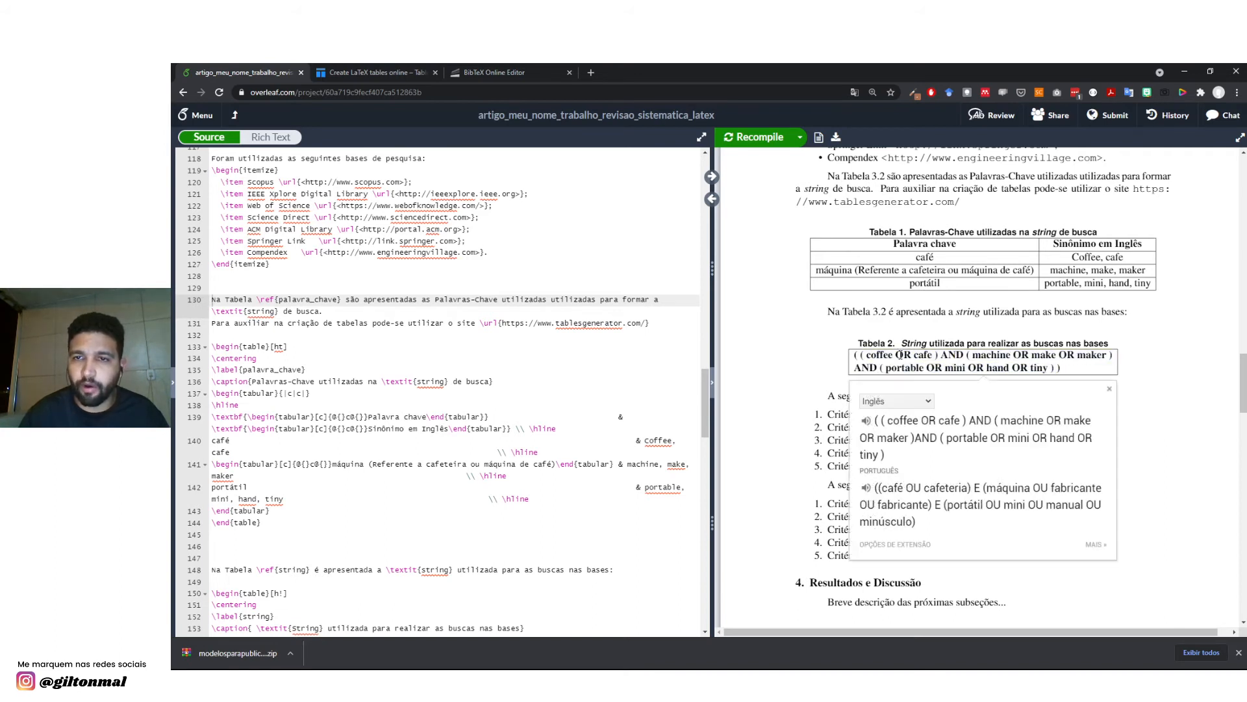
{"action": "left_click_drag", "start_coordinate": [899, 355], "coordinate": [949, 355]}
{"action": "left_click", "coordinate": [922, 353]}
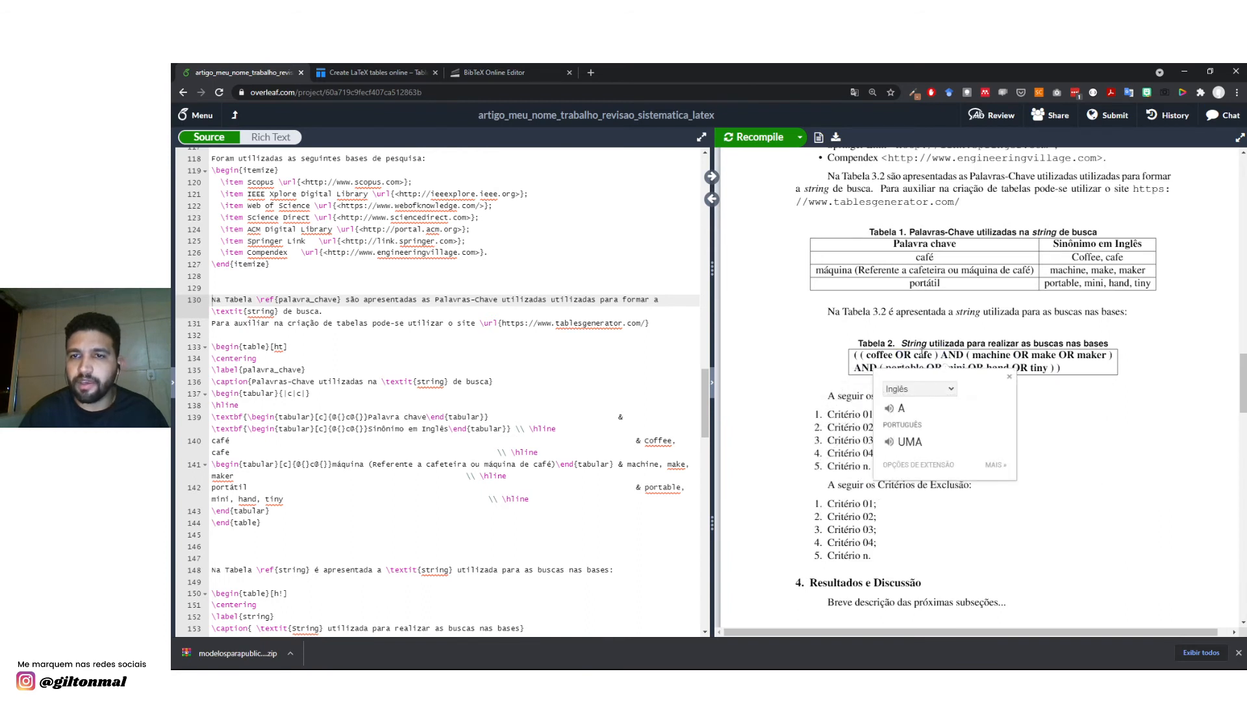
{"action": "left_click", "coordinate": [922, 353]}
{"action": "scroll", "coordinate": [838, 376], "scroll_direction": "down", "scroll_amount": 1}
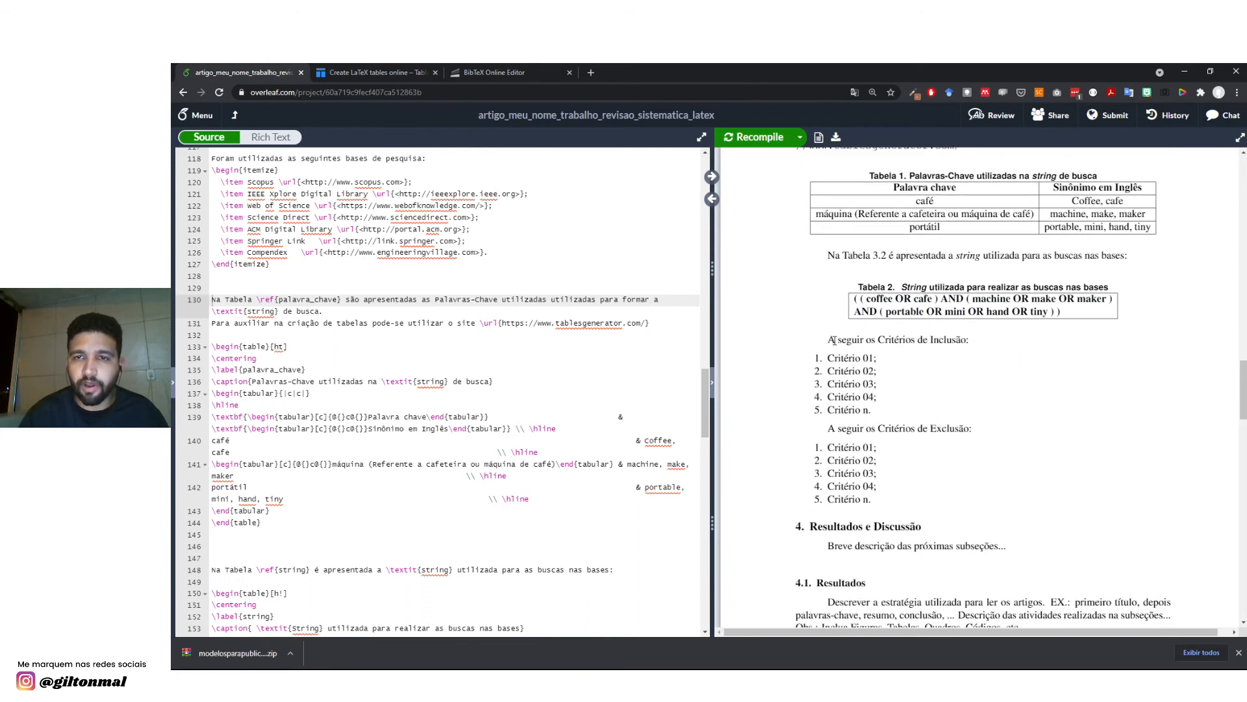
{"action": "left_click_drag", "start_coordinate": [831, 339], "coordinate": [871, 500]}
{"action": "scroll", "coordinate": [326, 408], "scroll_direction": "down", "scroll_amount": 1}
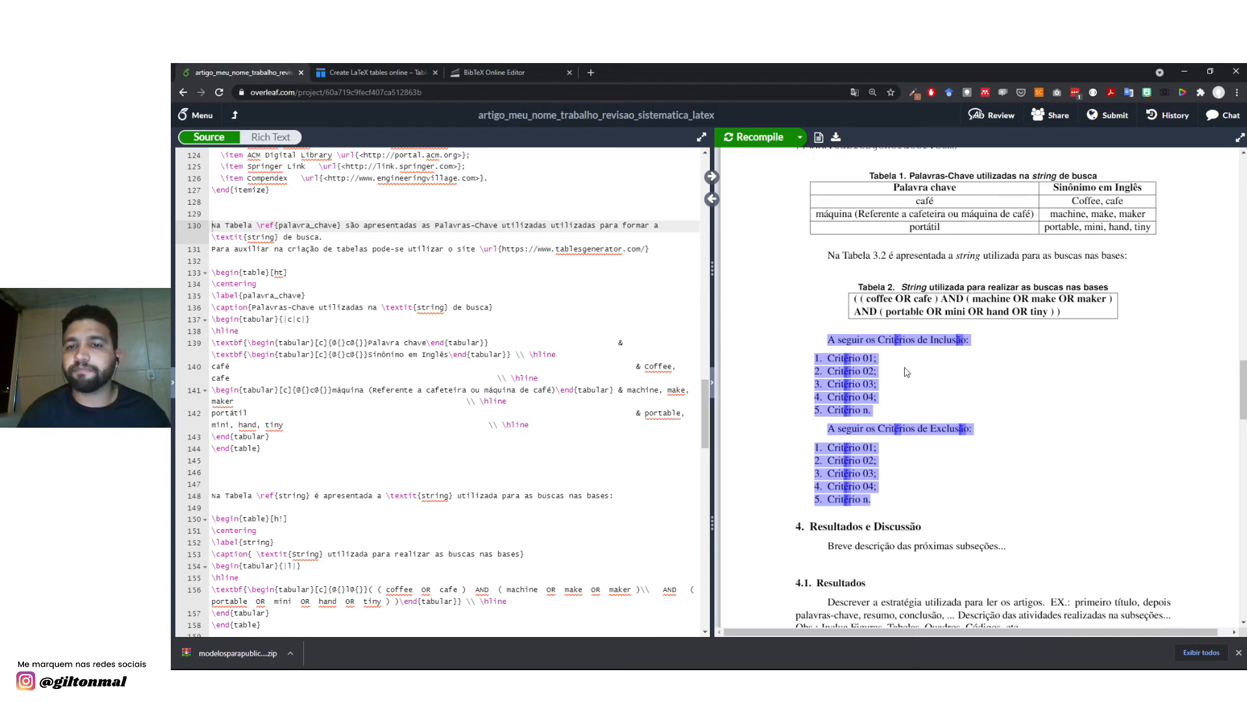
{"action": "left_click", "coordinate": [862, 294]}
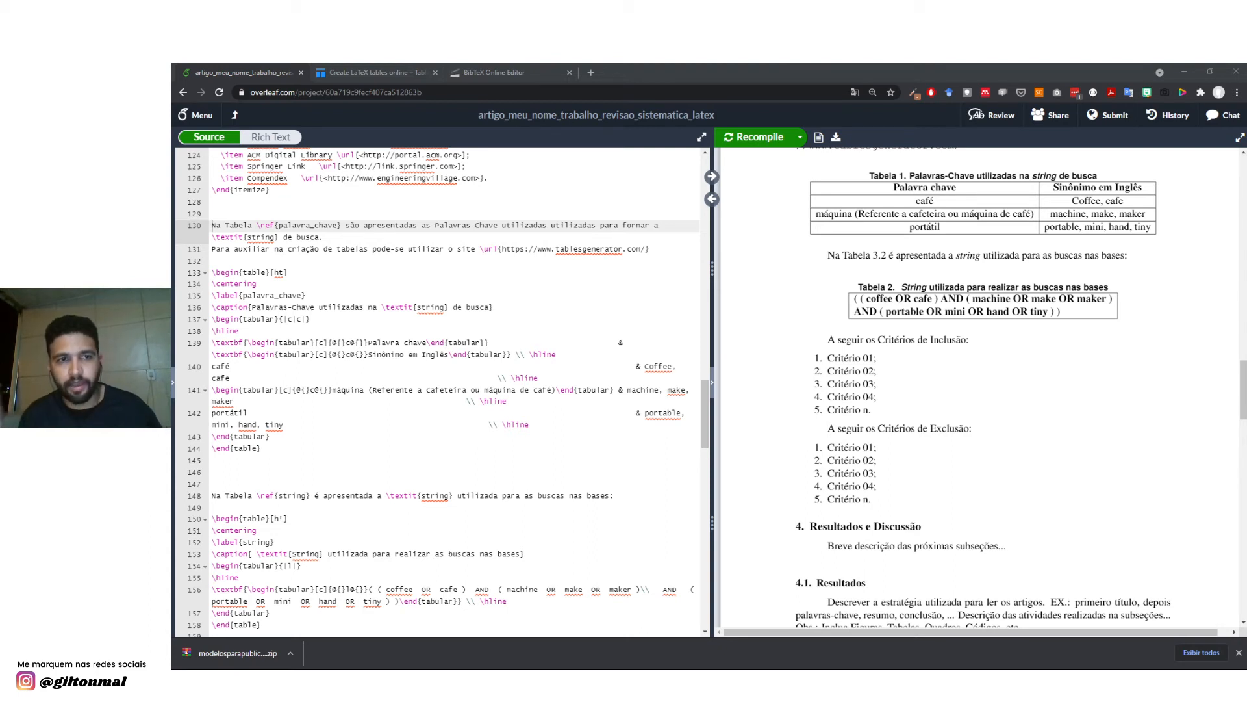
{"action": "left_click", "coordinate": [856, 312]}
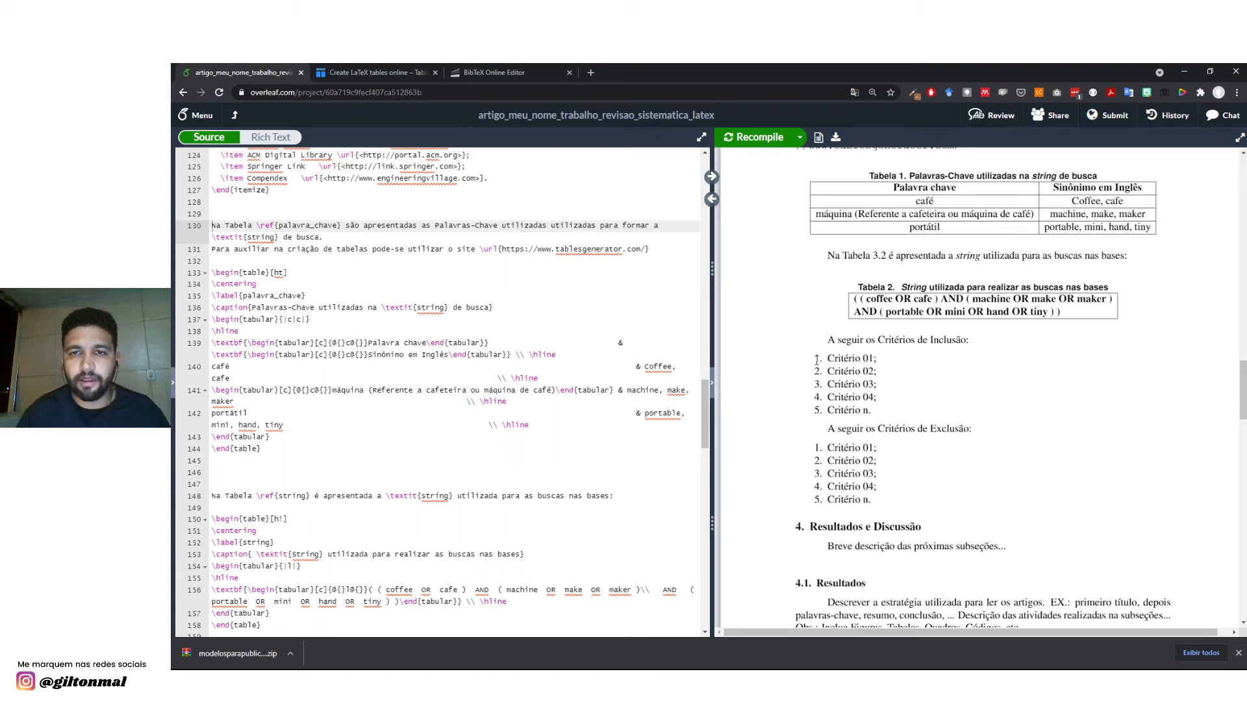
{"action": "left_click_drag", "start_coordinate": [815, 357], "coordinate": [878, 360]}
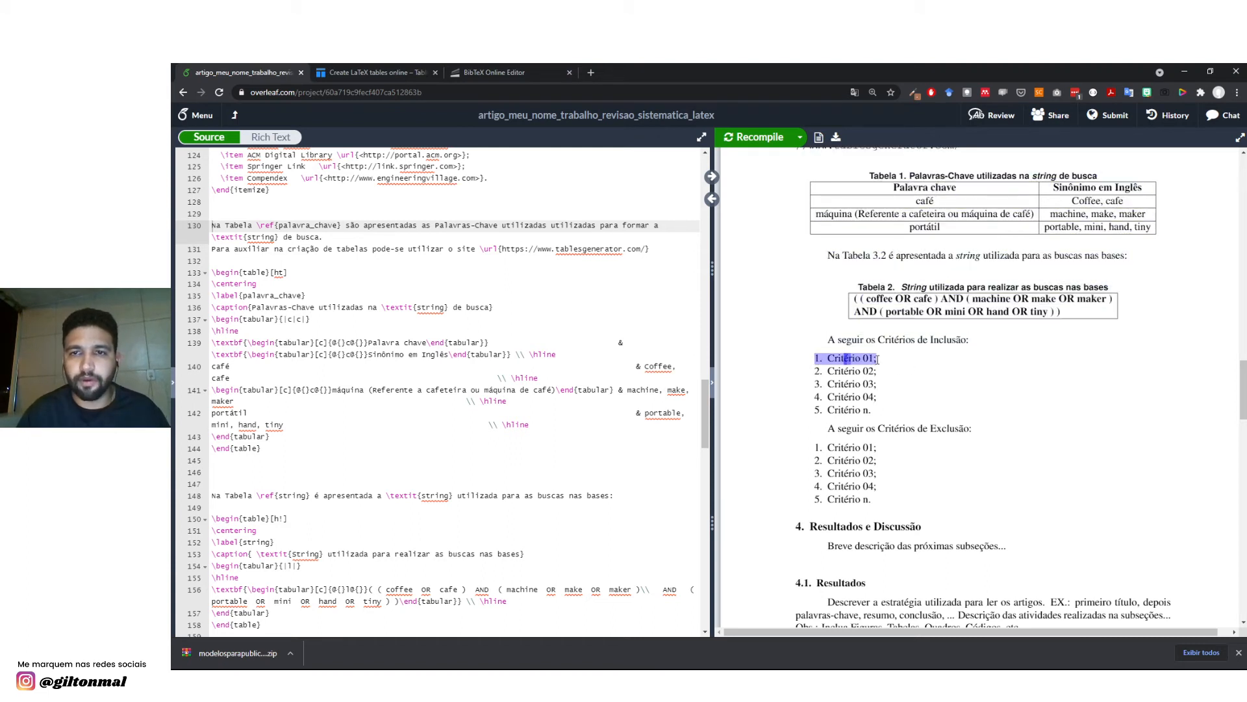
{"action": "left_click", "coordinate": [931, 340]}
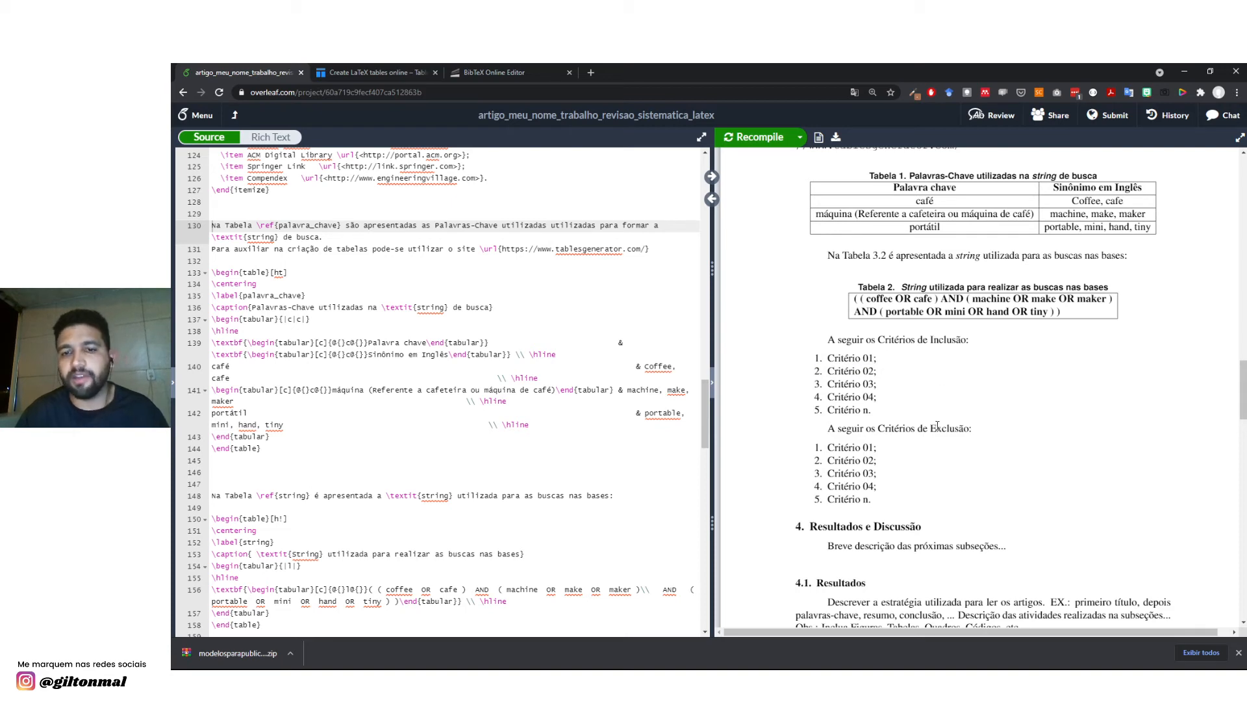
Examine section 4, Resultados e Discussão, in the PDF, from the article-reading strategy text to the PRISMA extraction figure.
{"action": "scroll", "coordinate": [905, 428], "scroll_direction": "down", "scroll_amount": 3}
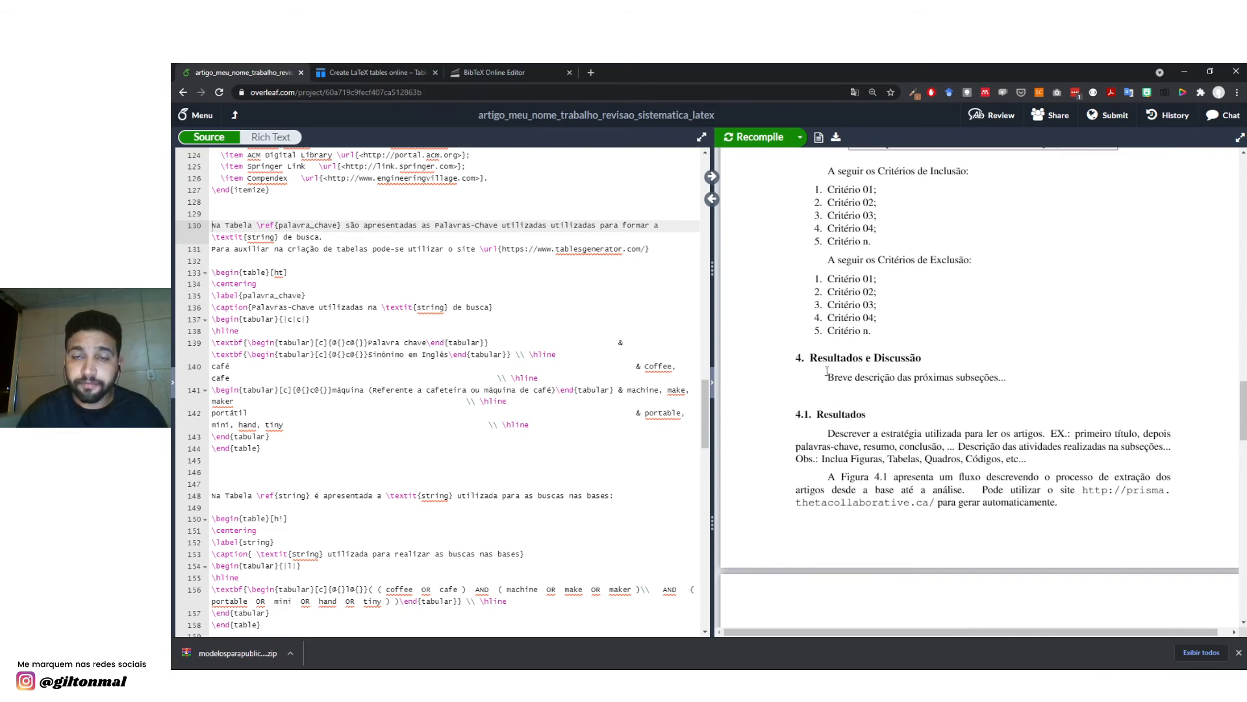
{"action": "left_click_drag", "start_coordinate": [797, 358], "coordinate": [922, 357]}
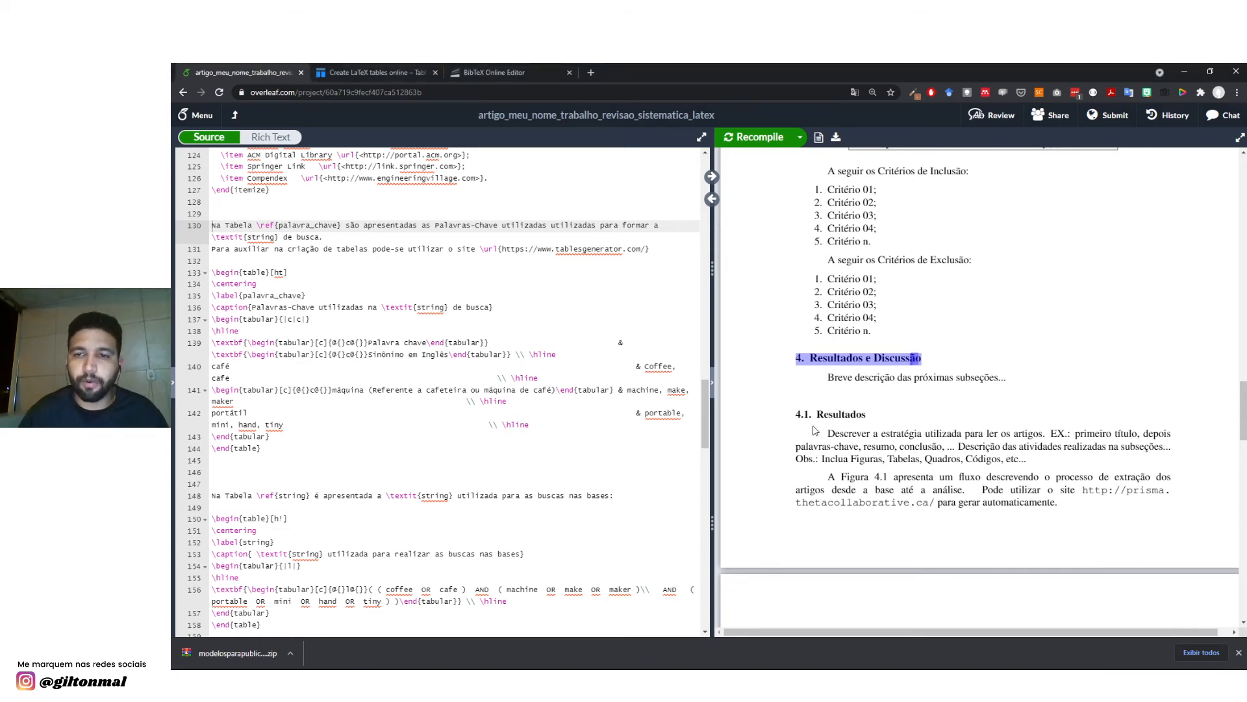
{"action": "scroll", "coordinate": [847, 431], "scroll_direction": "down", "scroll_amount": 3}
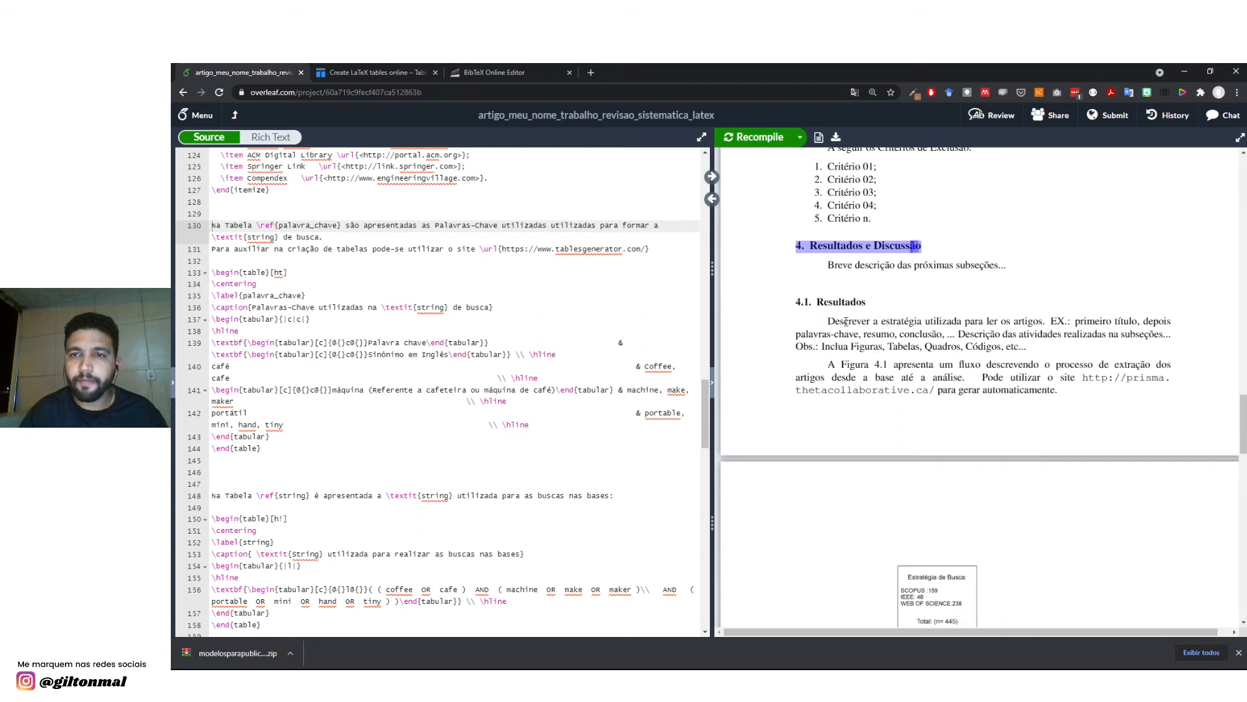
{"action": "left_click_drag", "start_coordinate": [826, 321], "coordinate": [956, 333]}
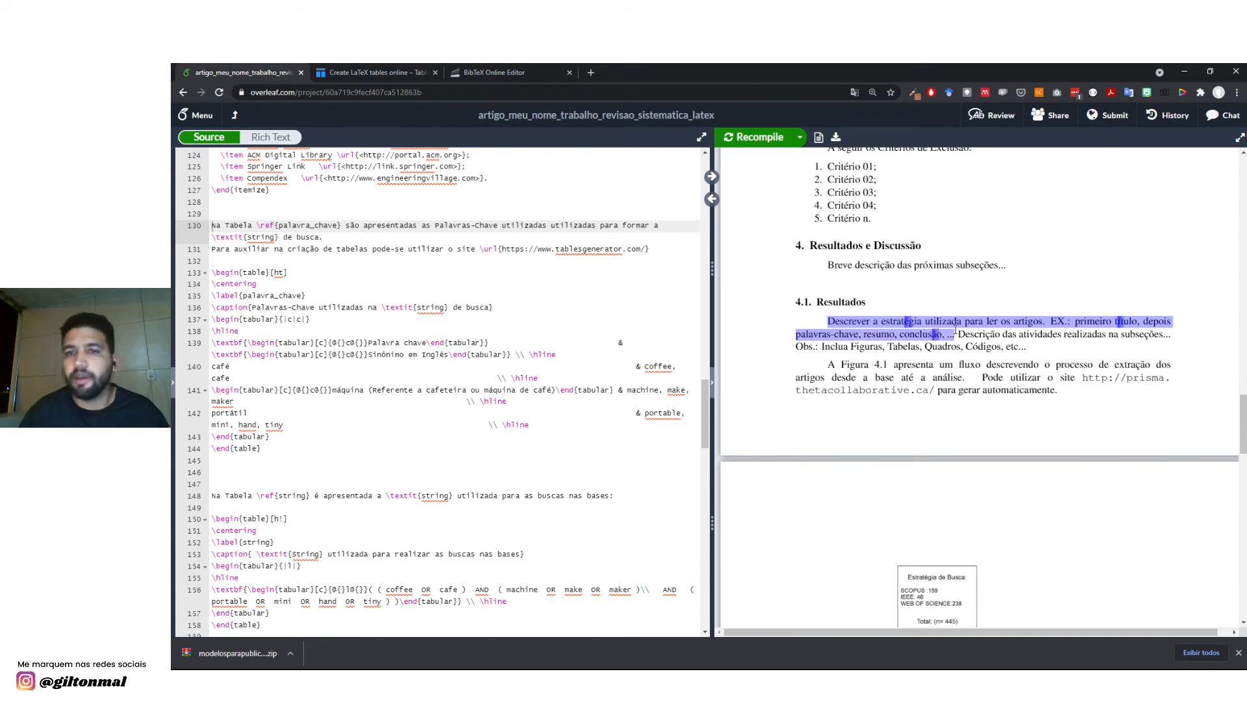
{"action": "key", "text": "alt+Tab"}
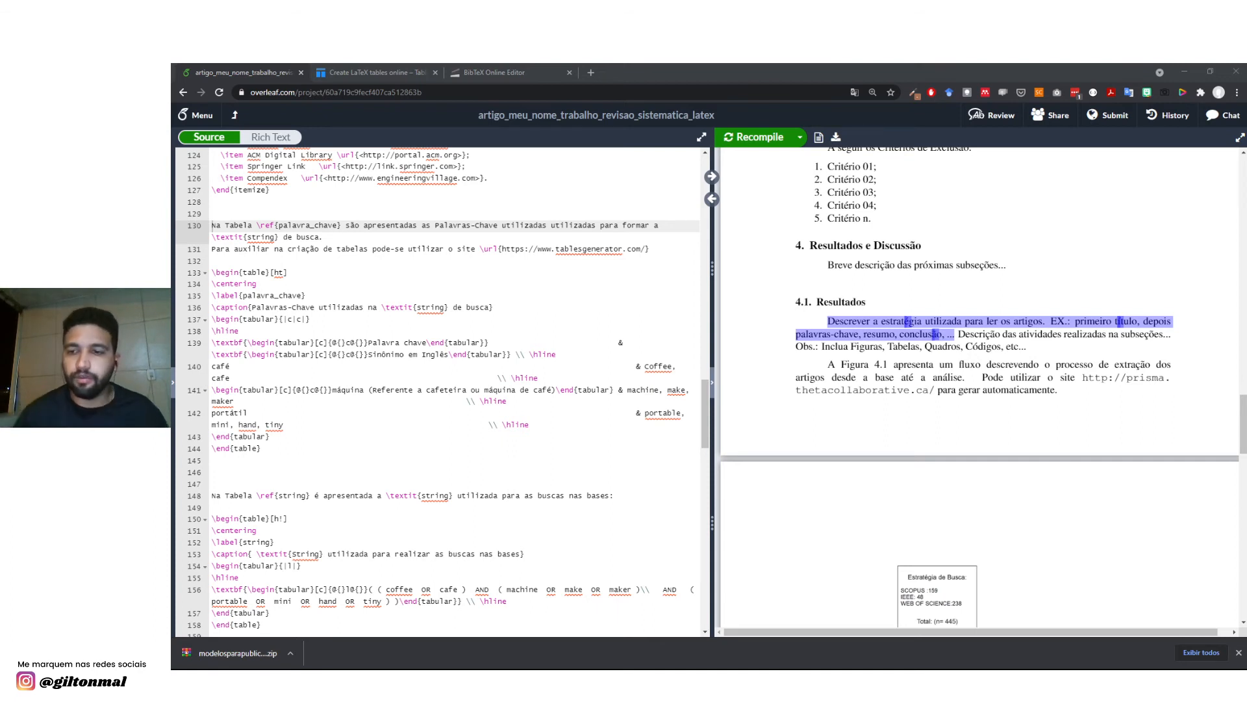
{"action": "scroll", "coordinate": [947, 362], "scroll_direction": "down", "scroll_amount": 1}
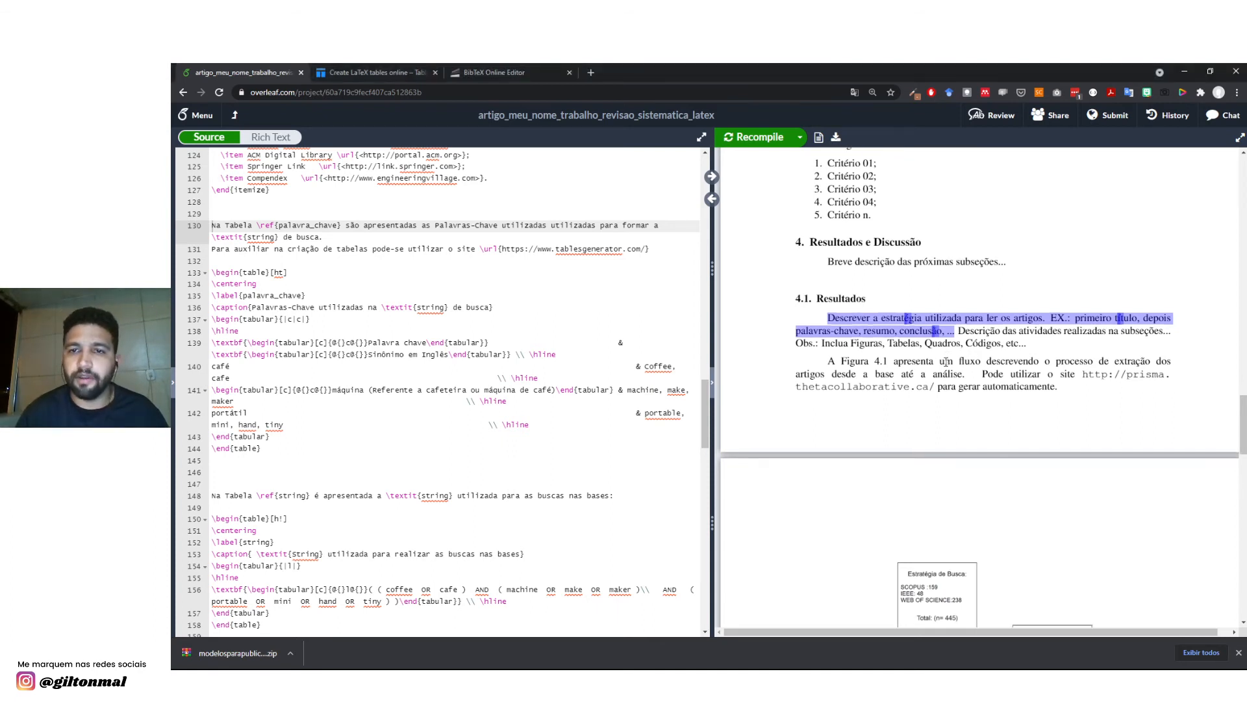
{"action": "scroll", "coordinate": [945, 362], "scroll_direction": "down", "scroll_amount": 5}
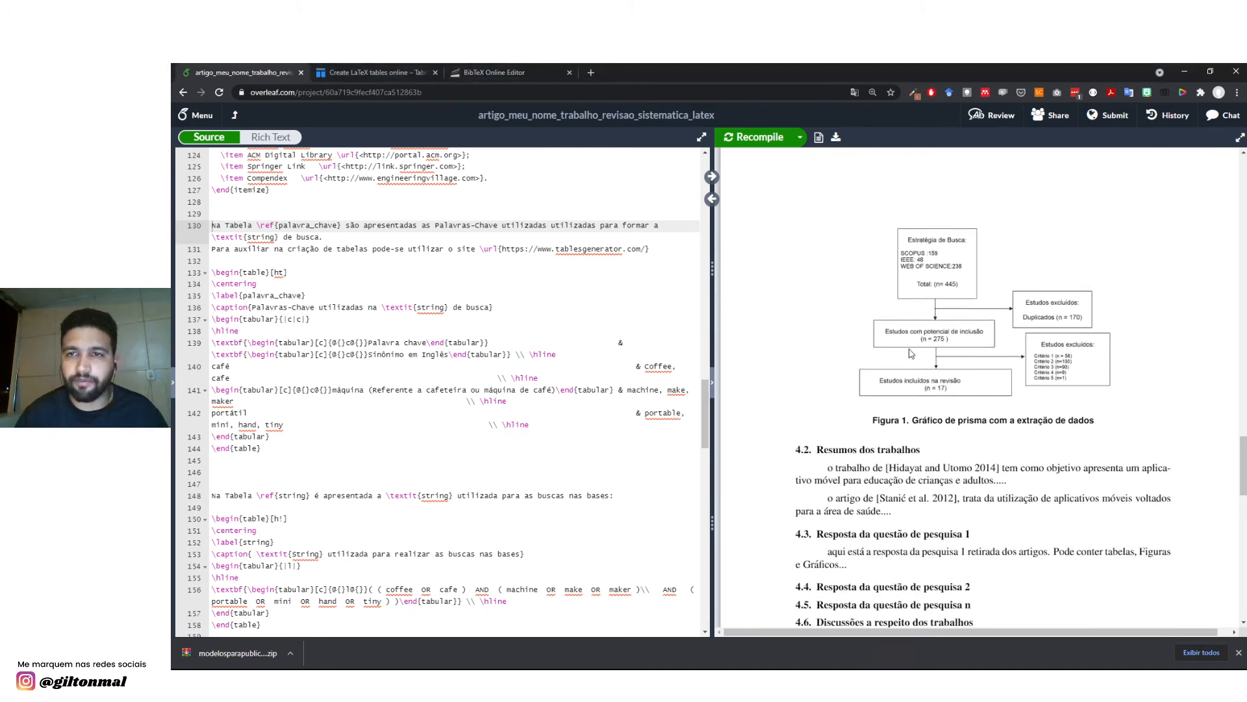
{"action": "key", "text": "alt+Tab"}
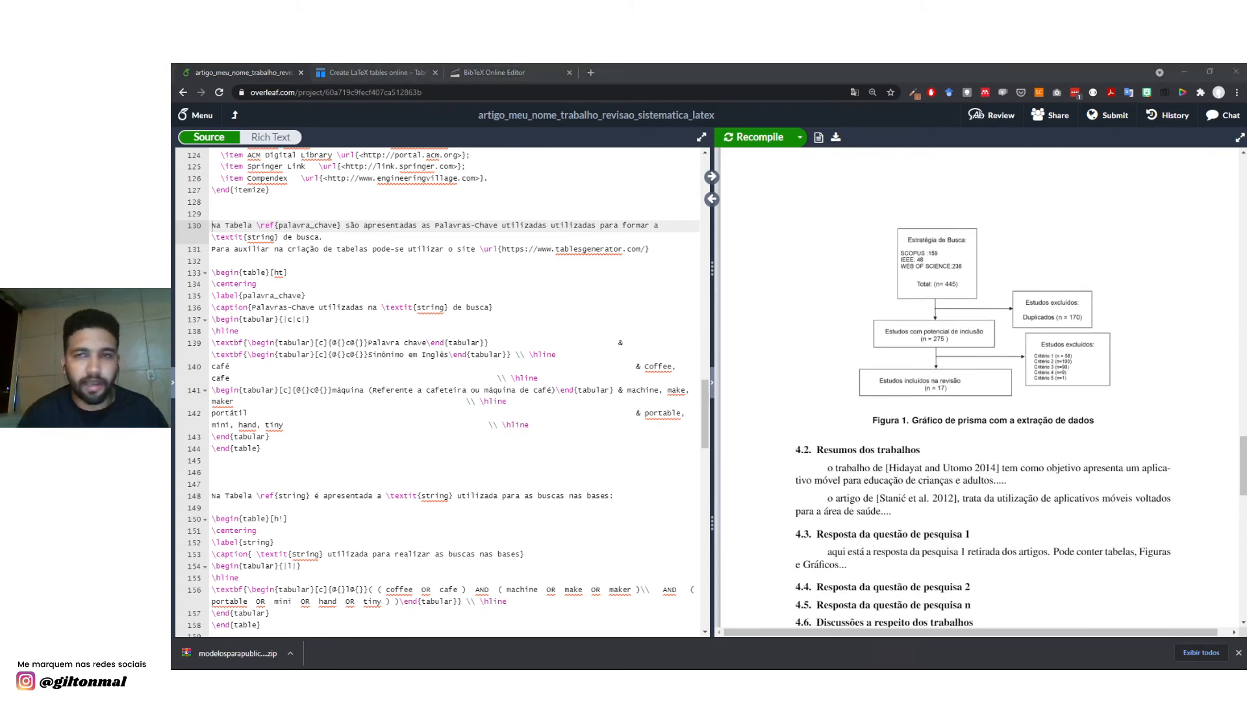
Widen the PDF preview by narrowing the source editor, and examine the PRISMA data-extraction figure.
{"action": "key", "text": "alt+Tab"}
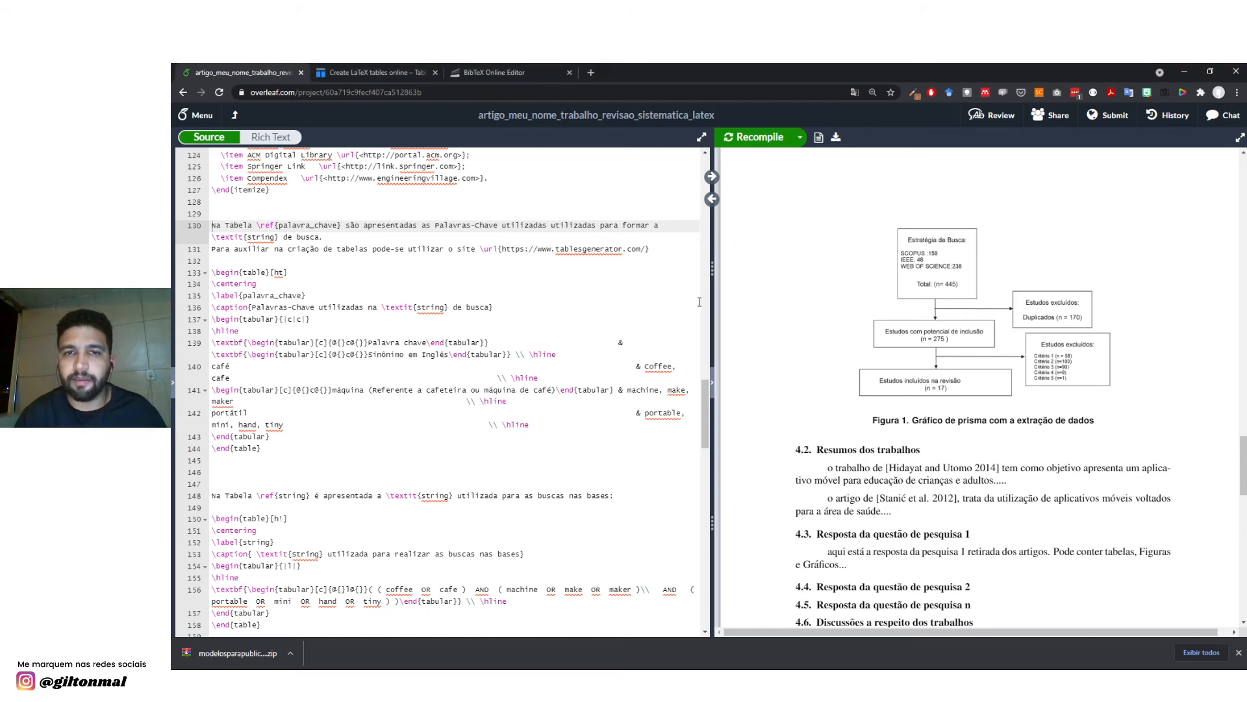
{"action": "left_click_drag", "start_coordinate": [711, 305], "coordinate": [510, 302]}
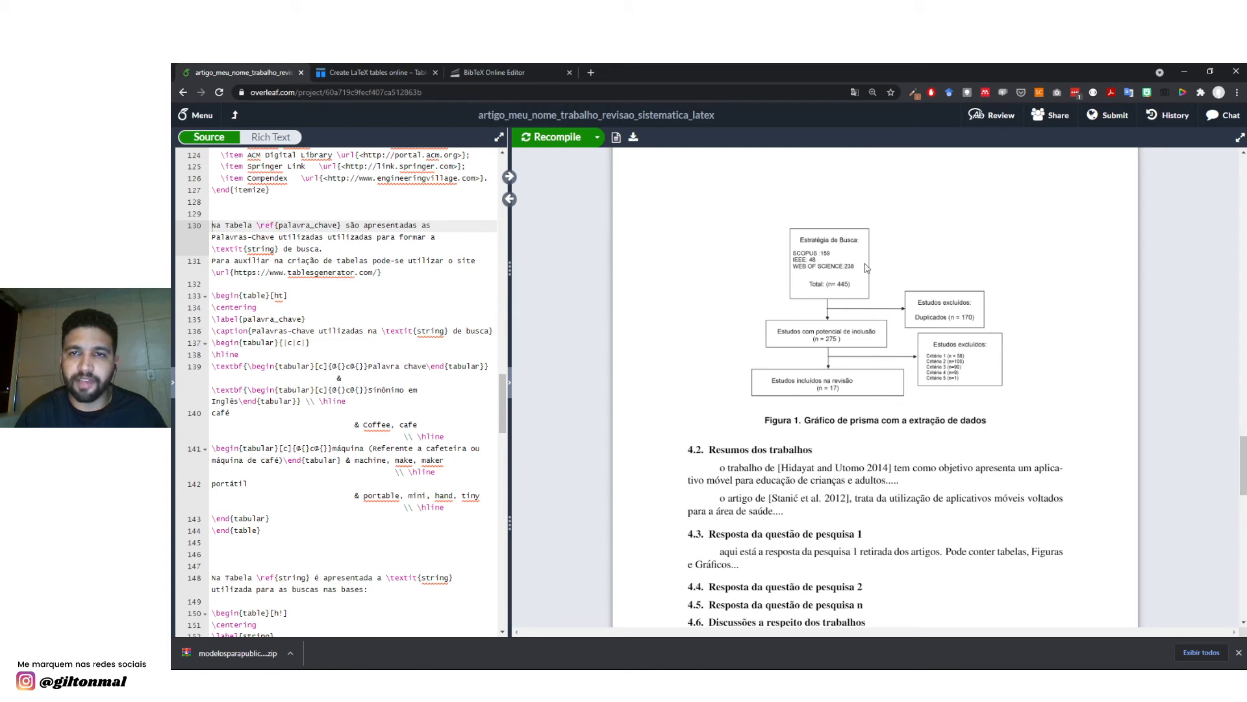
{"action": "key", "text": "alt+Tab"}
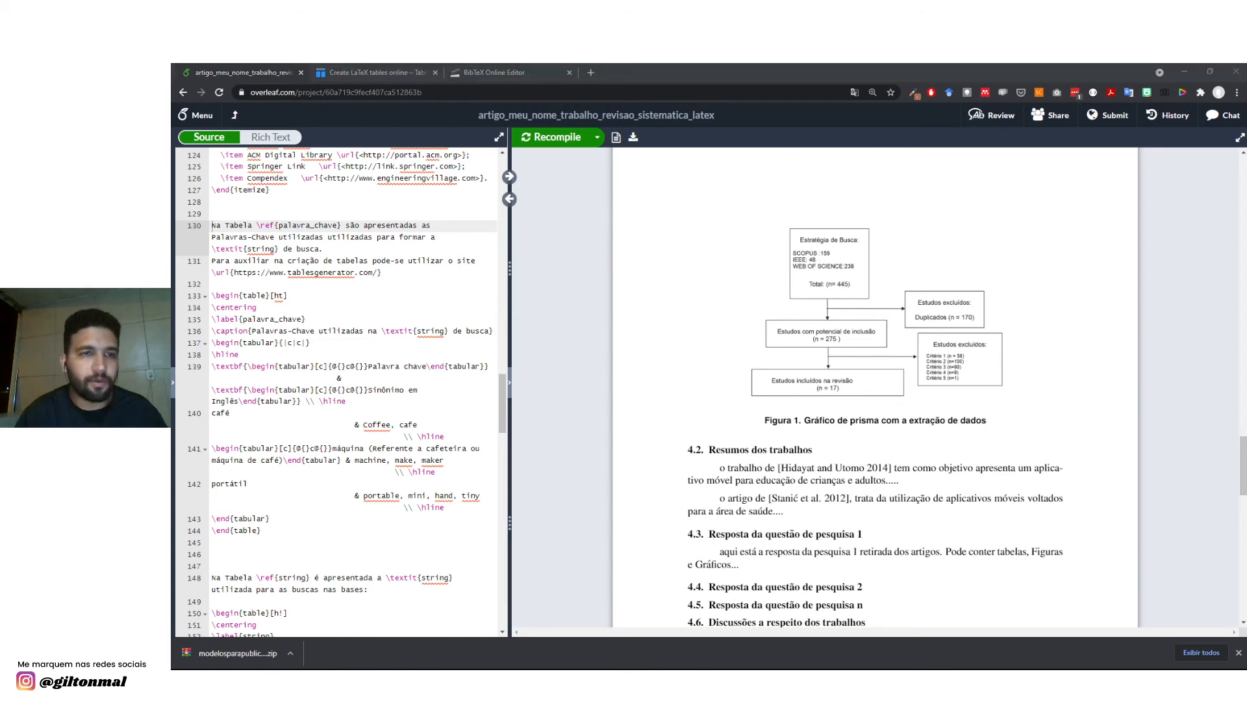
{"action": "left_click", "coordinate": [847, 288]}
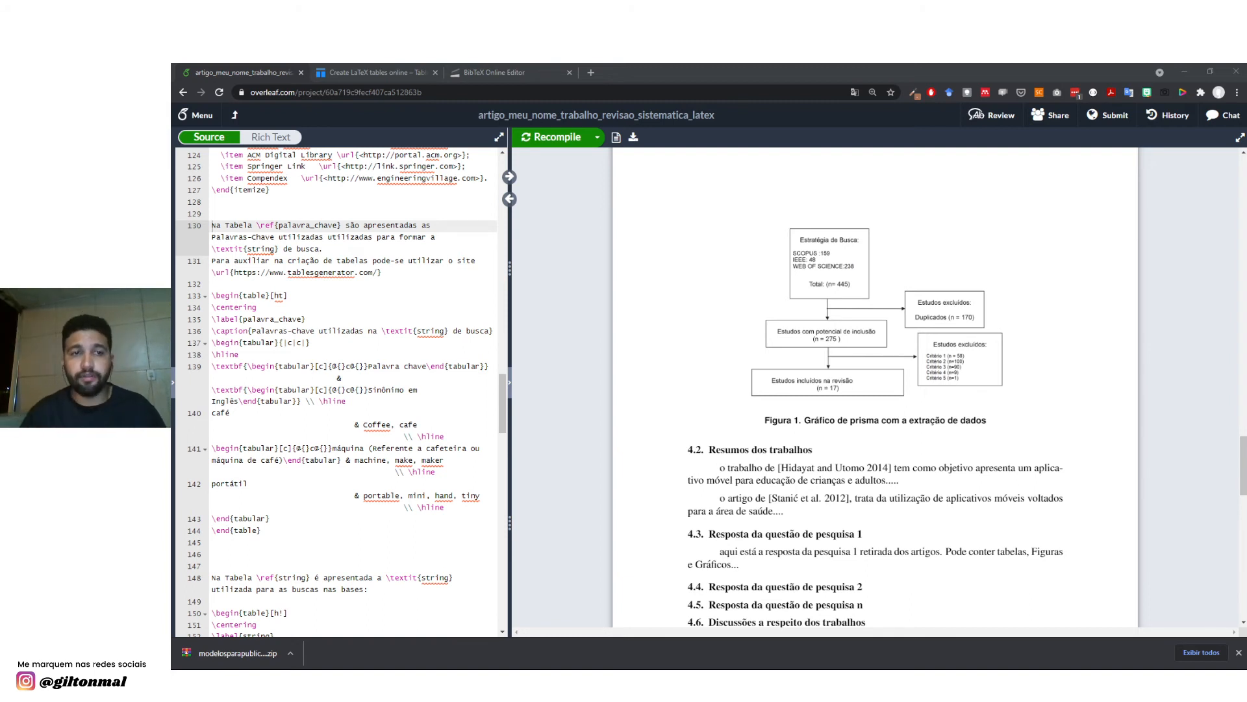
{"action": "key", "text": "alt+Tab"}
Examine subsections 4.2, Resumos dos trabalhos, and 4.3, Resposta da questão de pesquisa 1, in the PDF alongside the preceding criteria lists and results text.
{"action": "scroll", "coordinate": [742, 343], "scroll_direction": "down", "scroll_amount": 3}
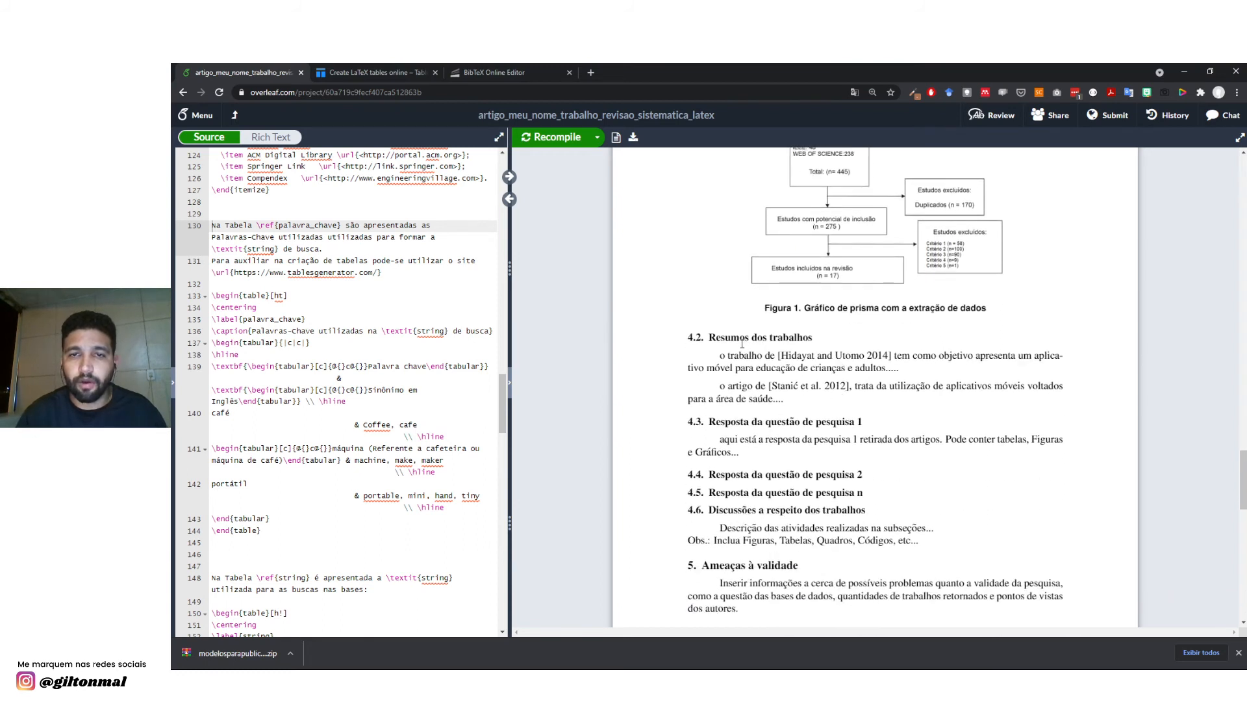
{"action": "left_click_drag", "start_coordinate": [688, 338], "coordinate": [782, 399]}
{"action": "scroll", "coordinate": [838, 312], "scroll_direction": "up", "scroll_amount": 6}
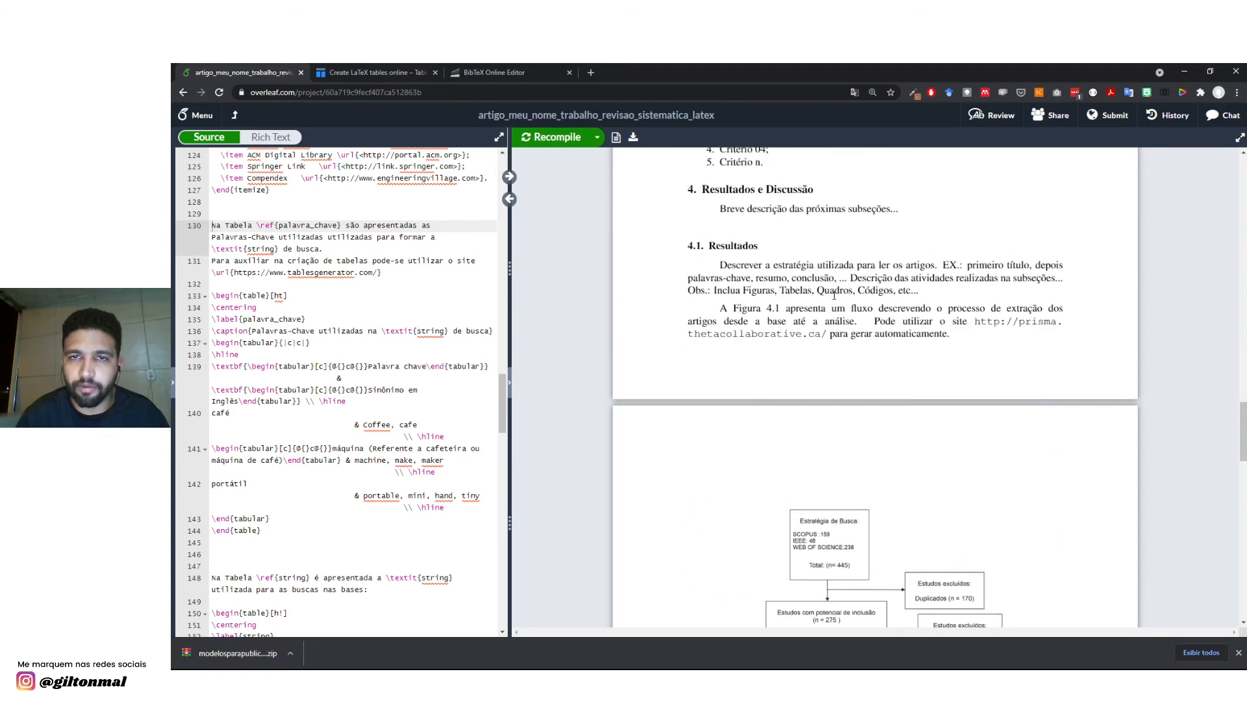
{"action": "scroll", "coordinate": [822, 354], "scroll_direction": "down", "scroll_amount": 8}
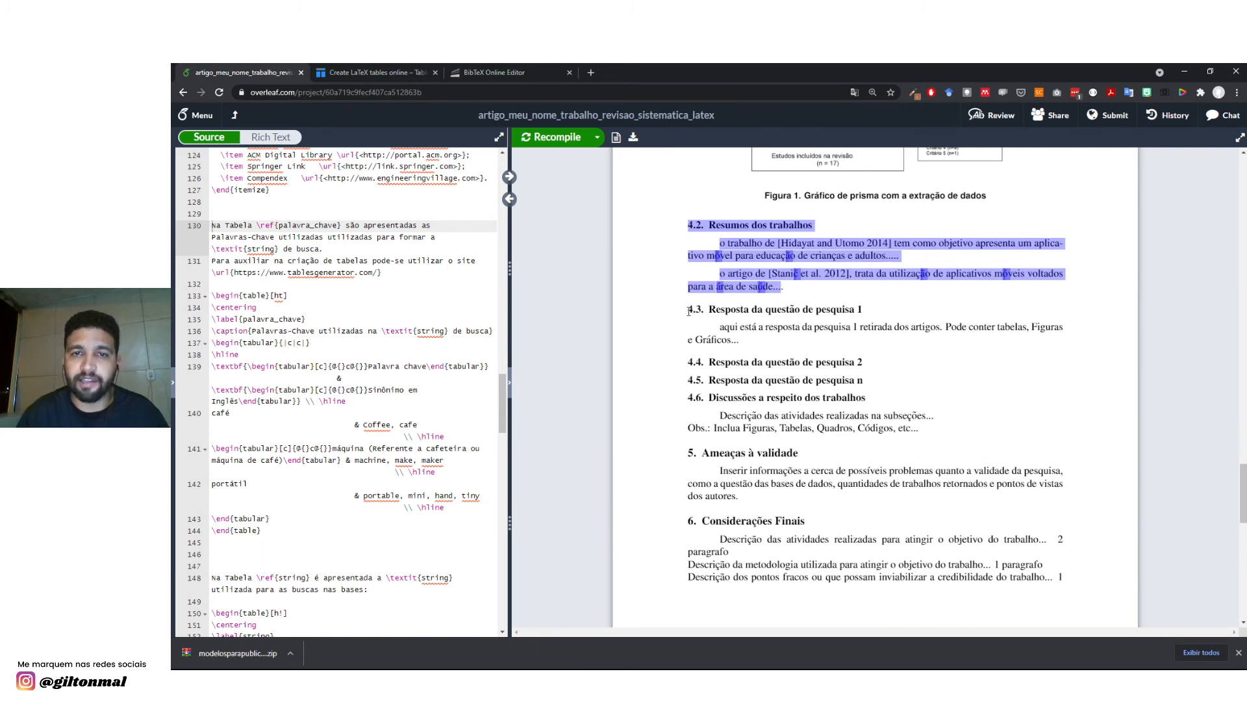
{"action": "left_click_drag", "start_coordinate": [689, 310], "coordinate": [811, 351]}
{"action": "left_click", "coordinate": [809, 356]}
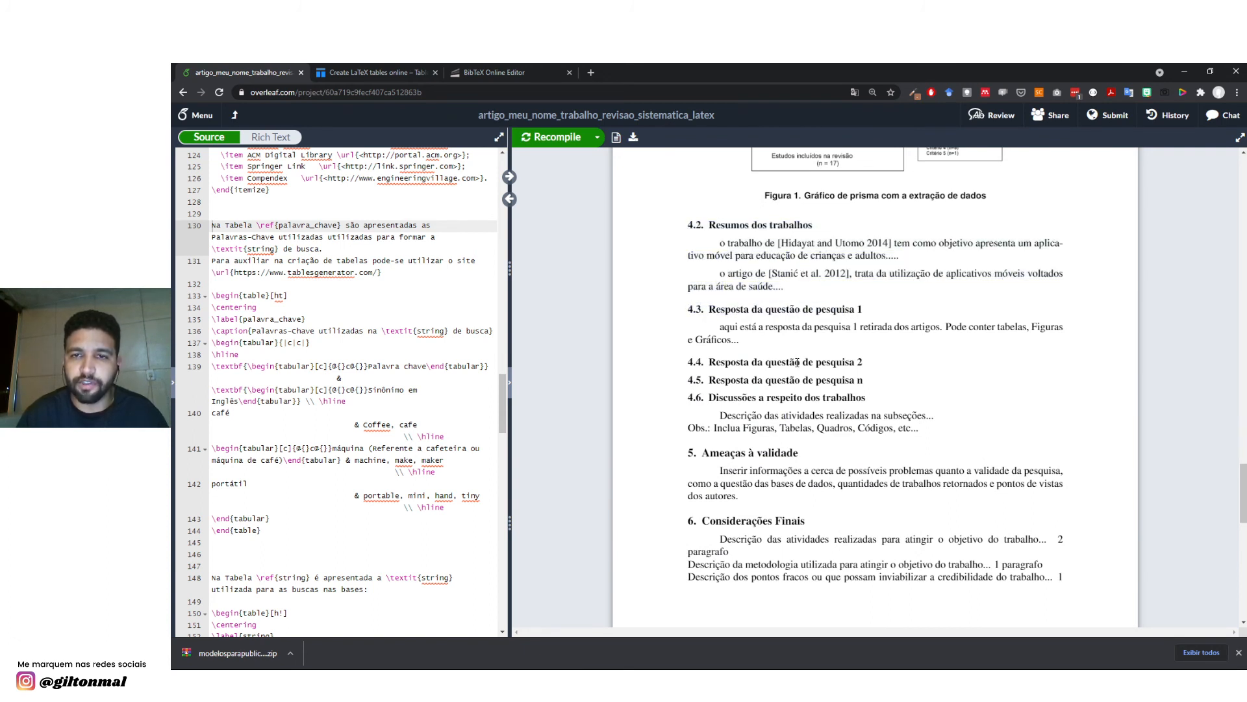
{"action": "scroll", "coordinate": [778, 377], "scroll_direction": "up", "scroll_amount": 4}
{"action": "scroll", "coordinate": [778, 377], "scroll_direction": "up", "scroll_amount": 8}
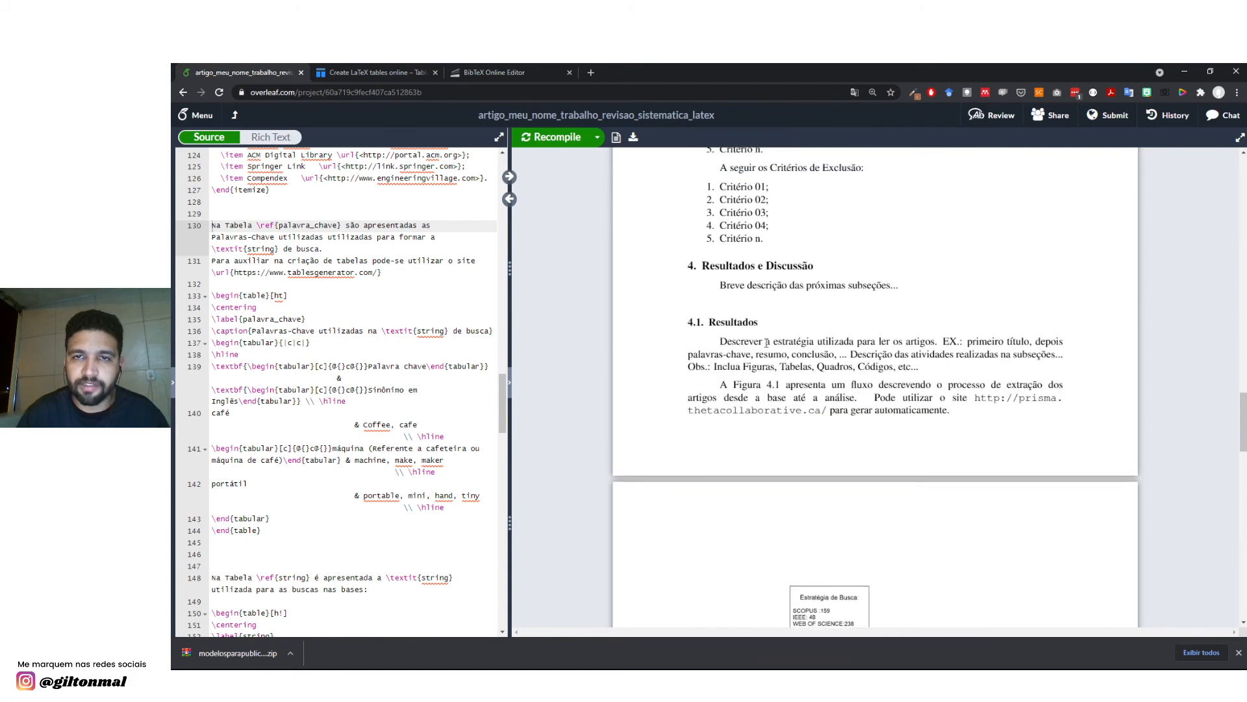
{"action": "scroll", "coordinate": [764, 448], "scroll_direction": "up", "scroll_amount": 8}
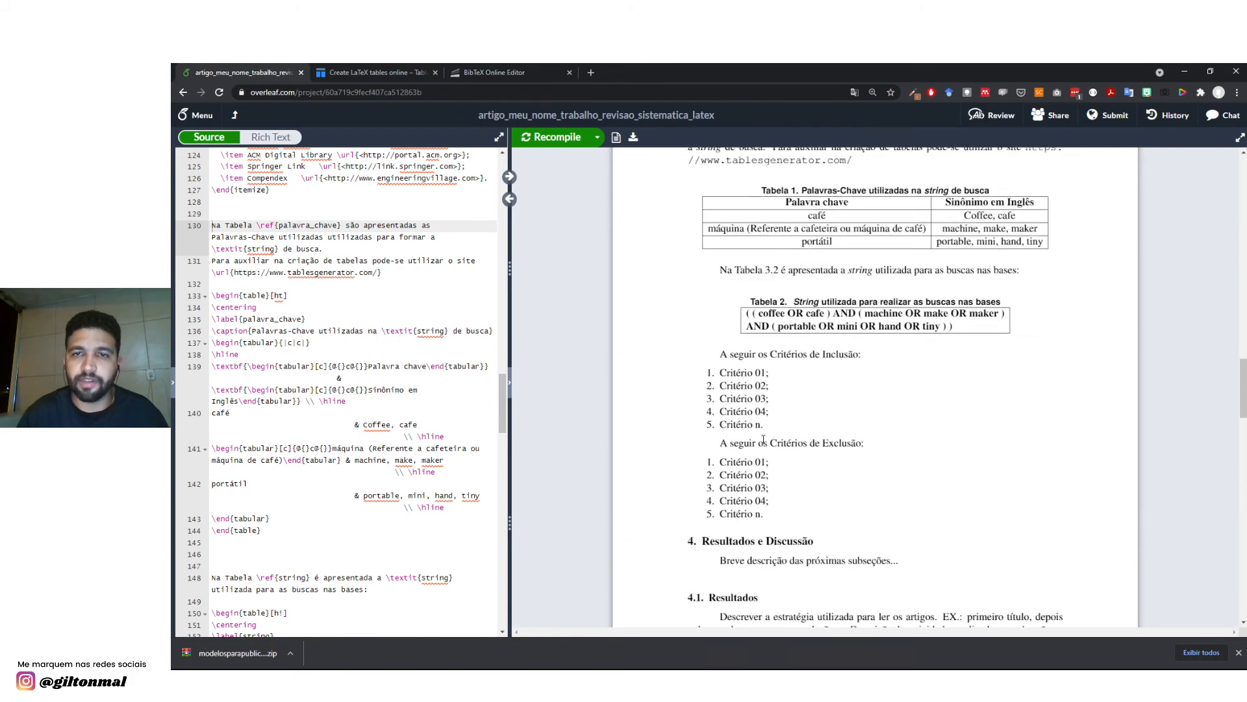
{"action": "scroll", "coordinate": [789, 392], "scroll_direction": "down", "scroll_amount": 12}
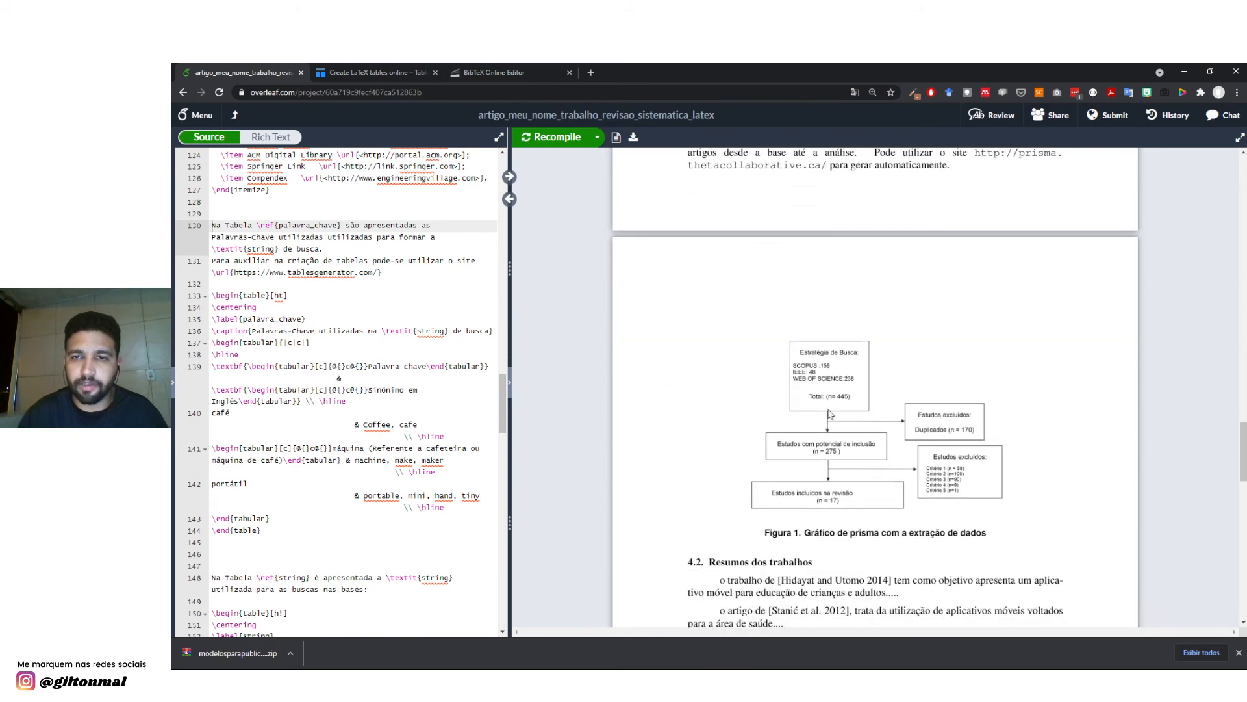
{"action": "scroll", "coordinate": [843, 439], "scroll_direction": "down", "scroll_amount": 2}
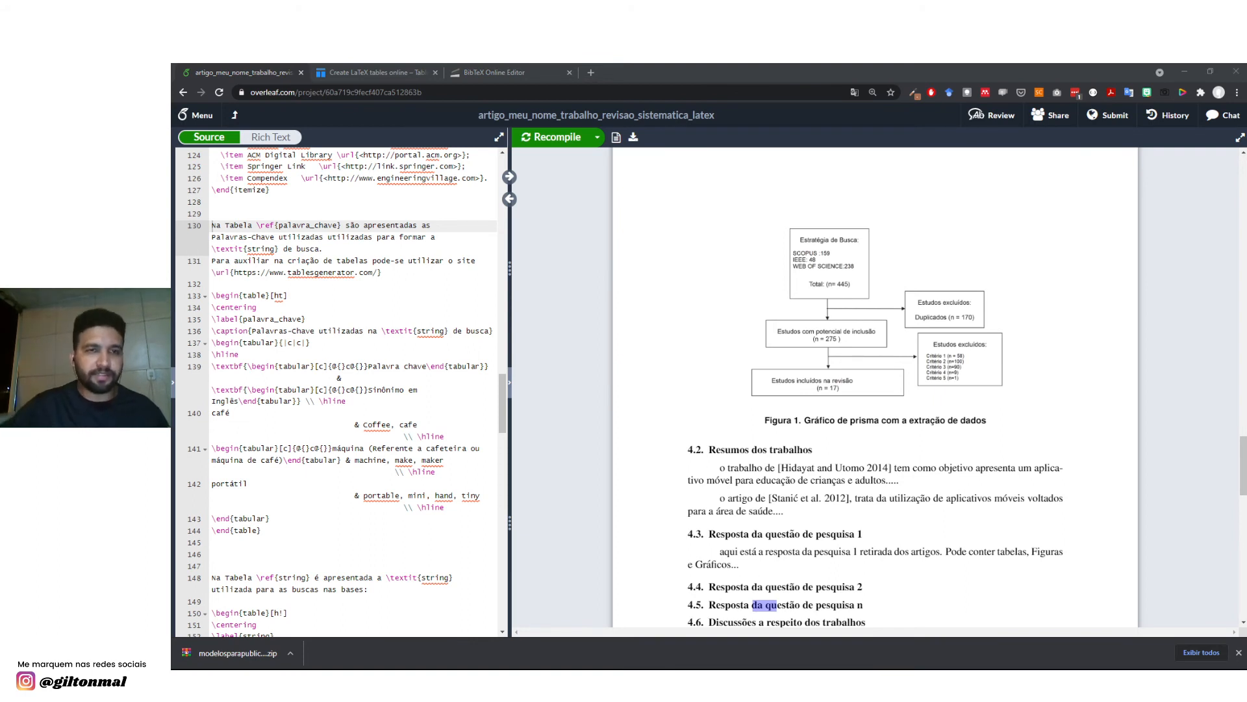
Examine the research-question answer headings 4.4 and 4.5 and the heading of subsection 4.6, Discussões a respeito dos trabalhos, in the PDF.
{"action": "scroll", "coordinate": [774, 343], "scroll_direction": "down", "scroll_amount": 2}
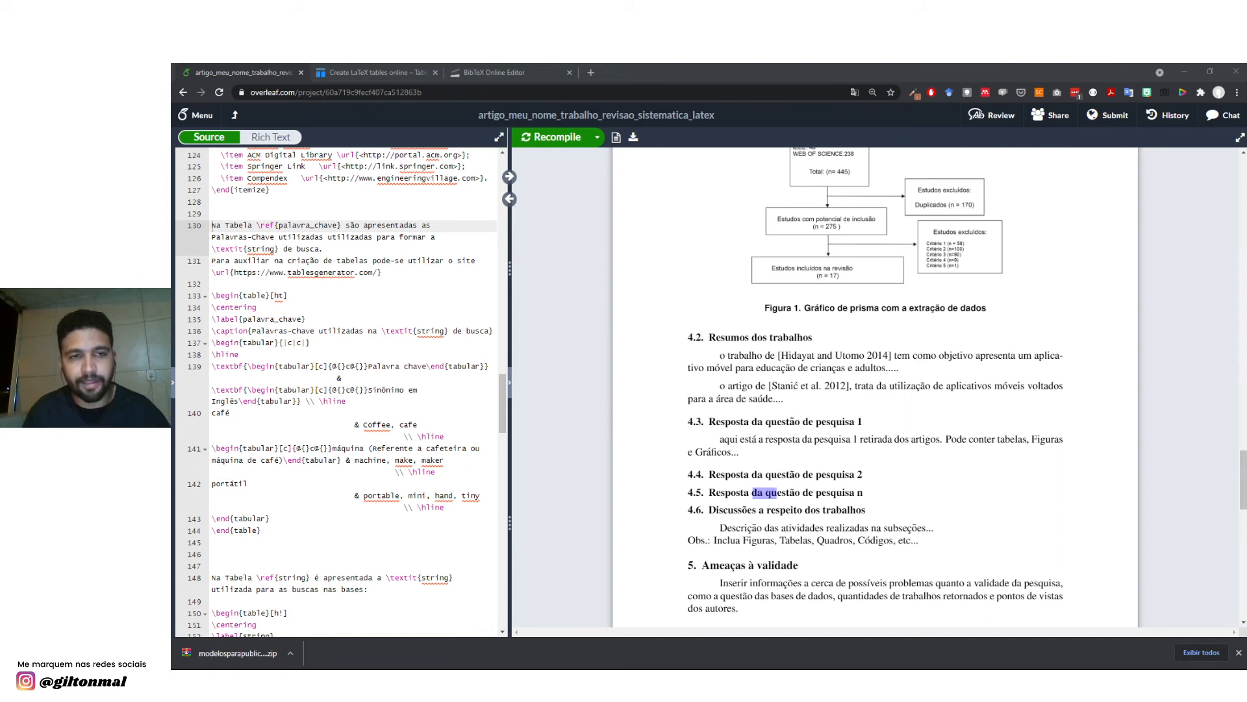
{"action": "scroll", "coordinate": [723, 361], "scroll_direction": "down", "scroll_amount": 2}
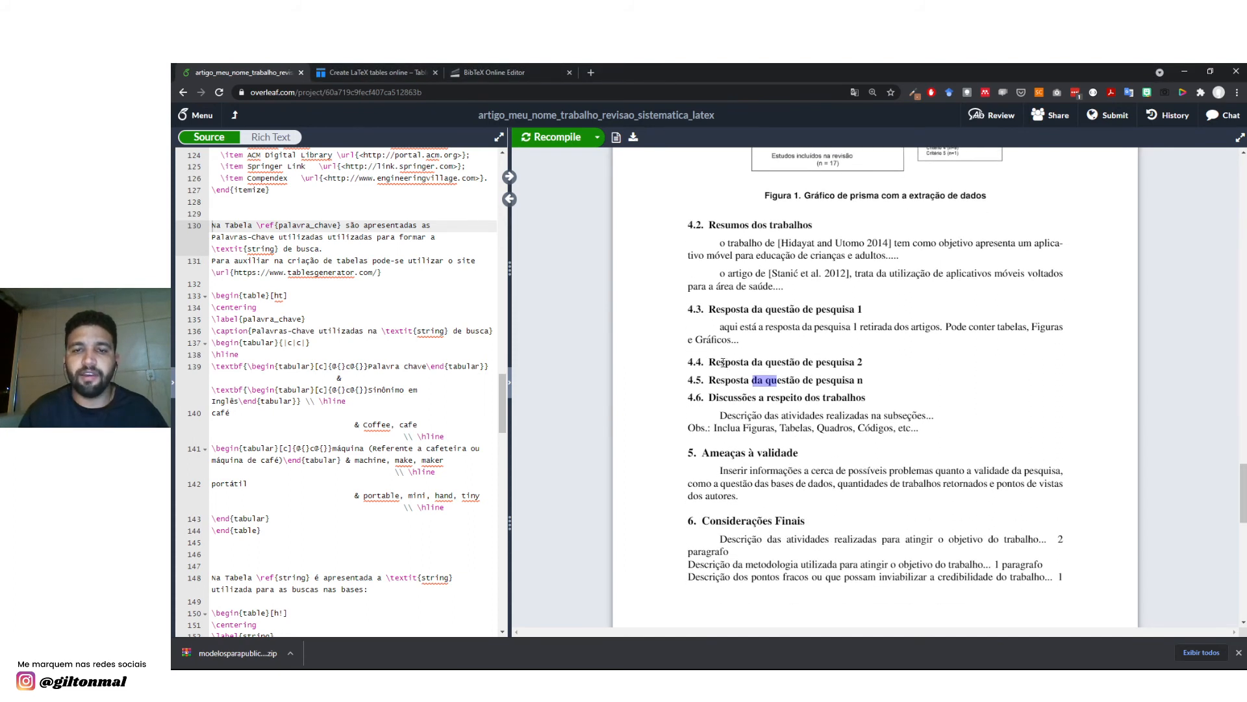
{"action": "left_click_drag", "start_coordinate": [710, 362], "coordinate": [859, 362]}
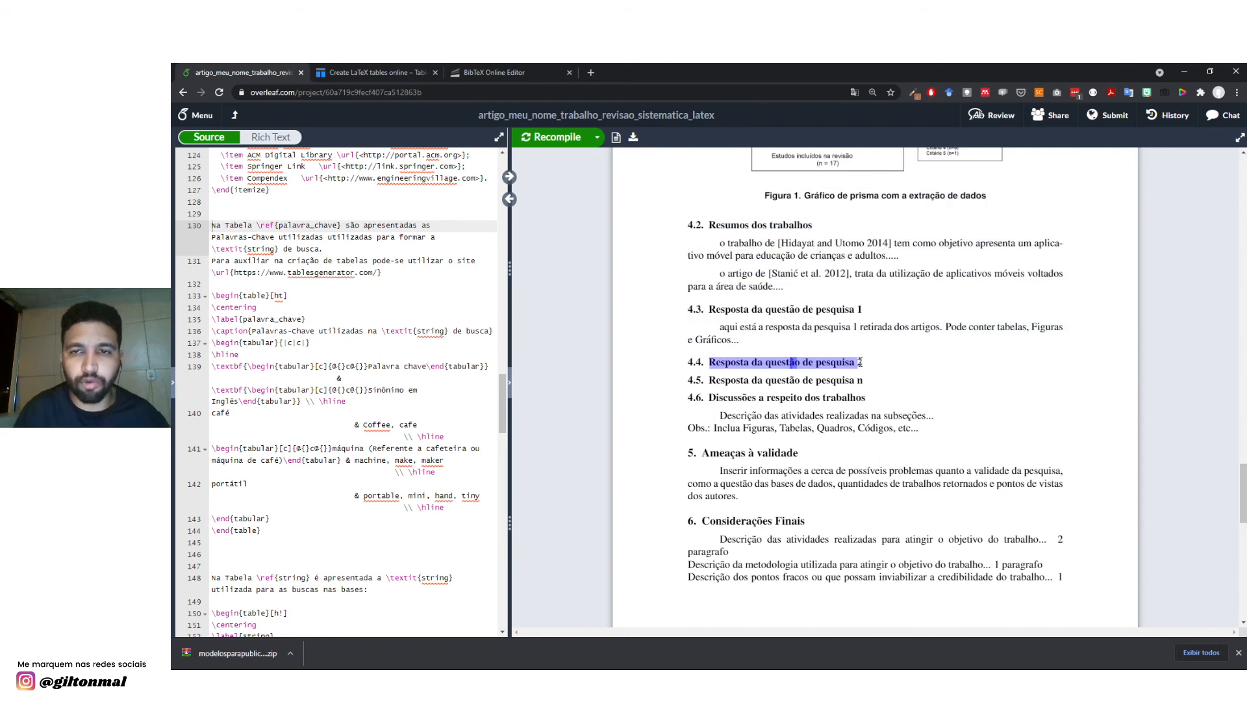
{"action": "left_click_drag", "start_coordinate": [859, 362], "coordinate": [864, 363]}
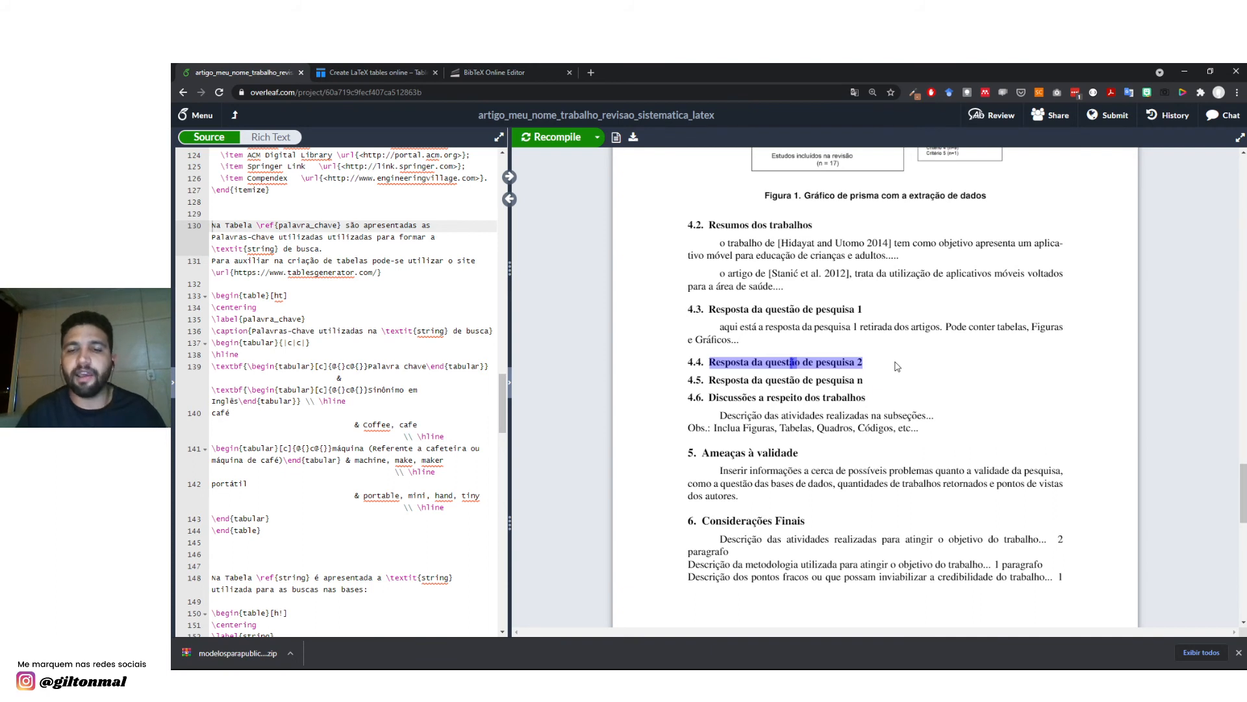
{"action": "scroll", "coordinate": [864, 390], "scroll_direction": "down", "scroll_amount": 1}
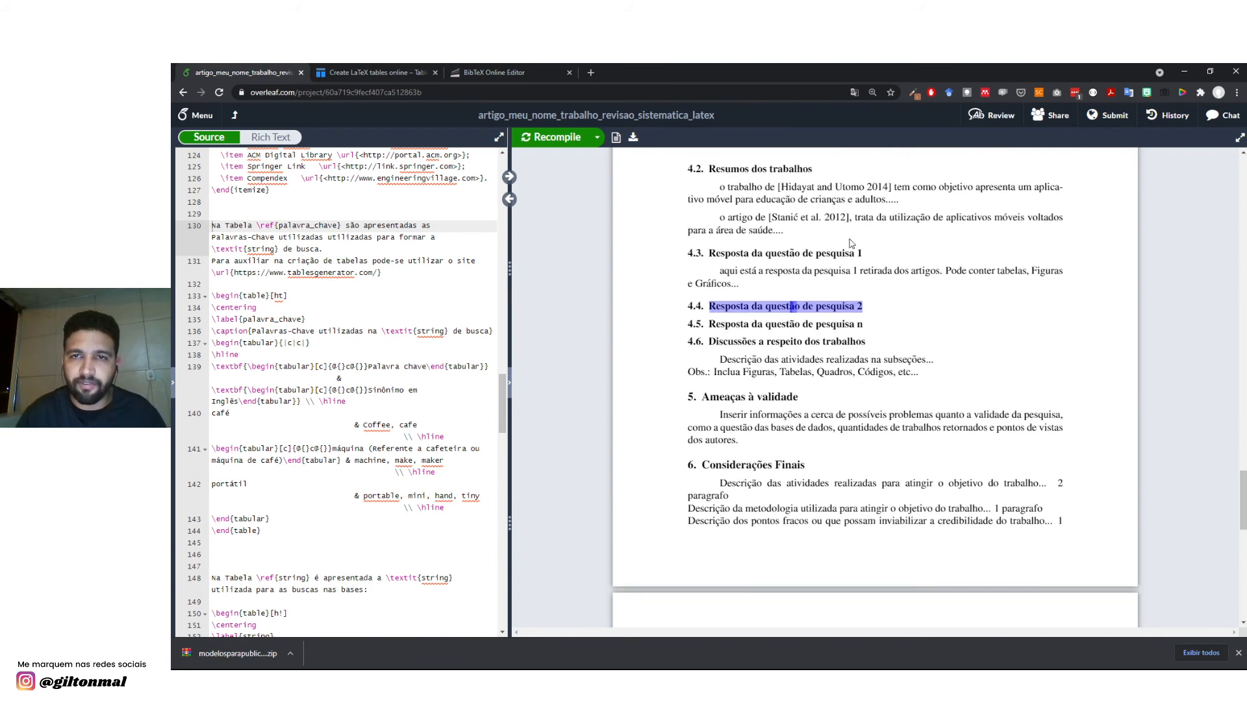
{"action": "left_click", "coordinate": [852, 252]}
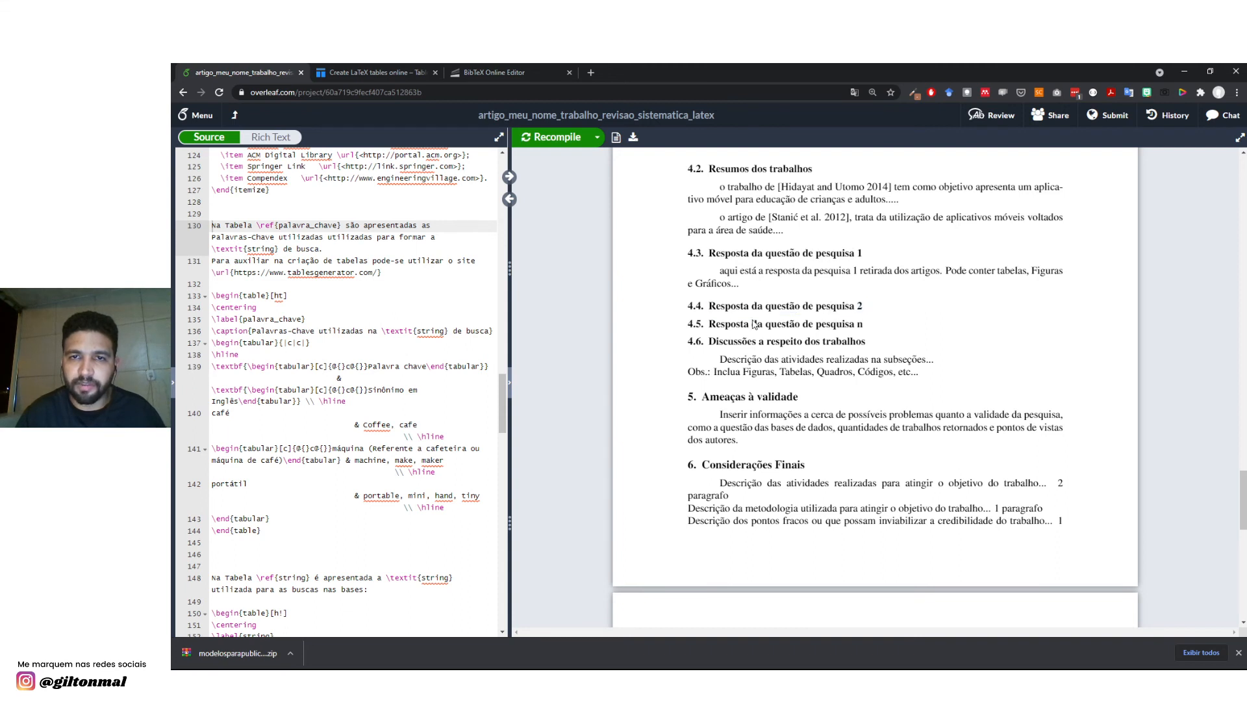
{"action": "left_click_drag", "start_coordinate": [708, 342], "coordinate": [865, 344]}
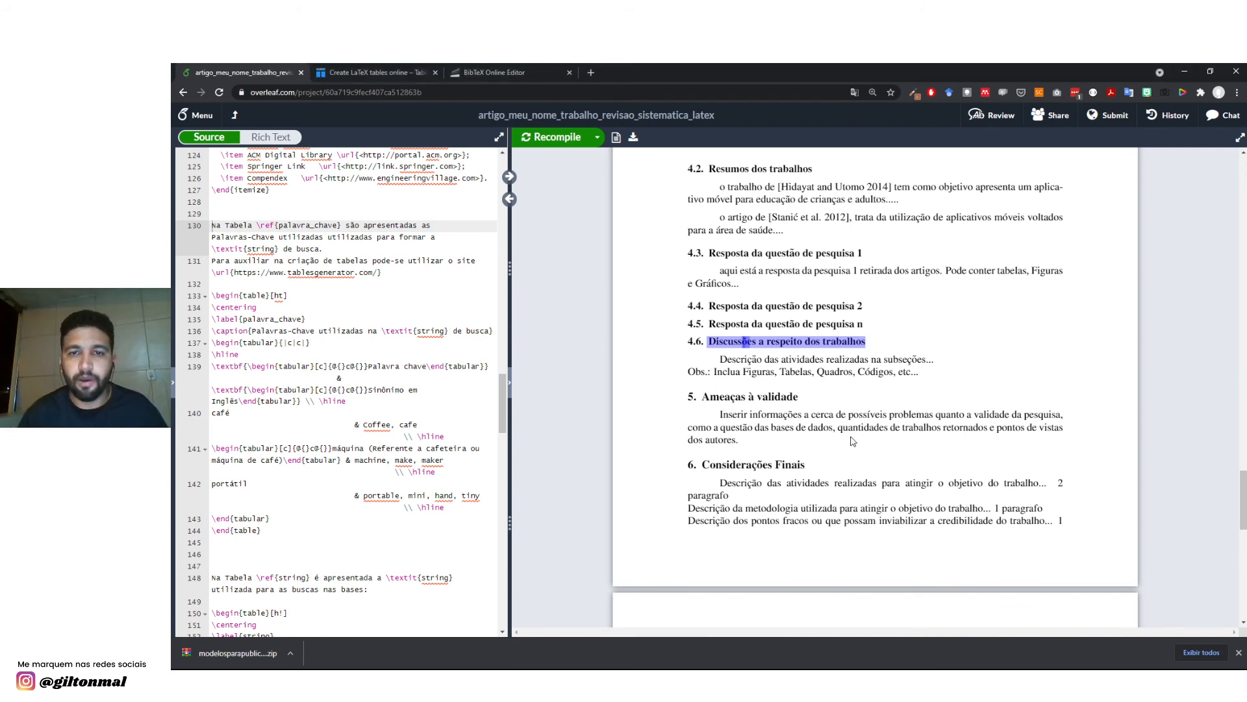
Examine section 5, Ameaças à validade, in the PDF, highlighting its heading and its guidance on databases, returned works and authors' viewpoints.
{"action": "scroll", "coordinate": [725, 339], "scroll_direction": "down", "scroll_amount": 2}
{"action": "left_click_drag", "start_coordinate": [687, 284], "coordinate": [797, 281]}
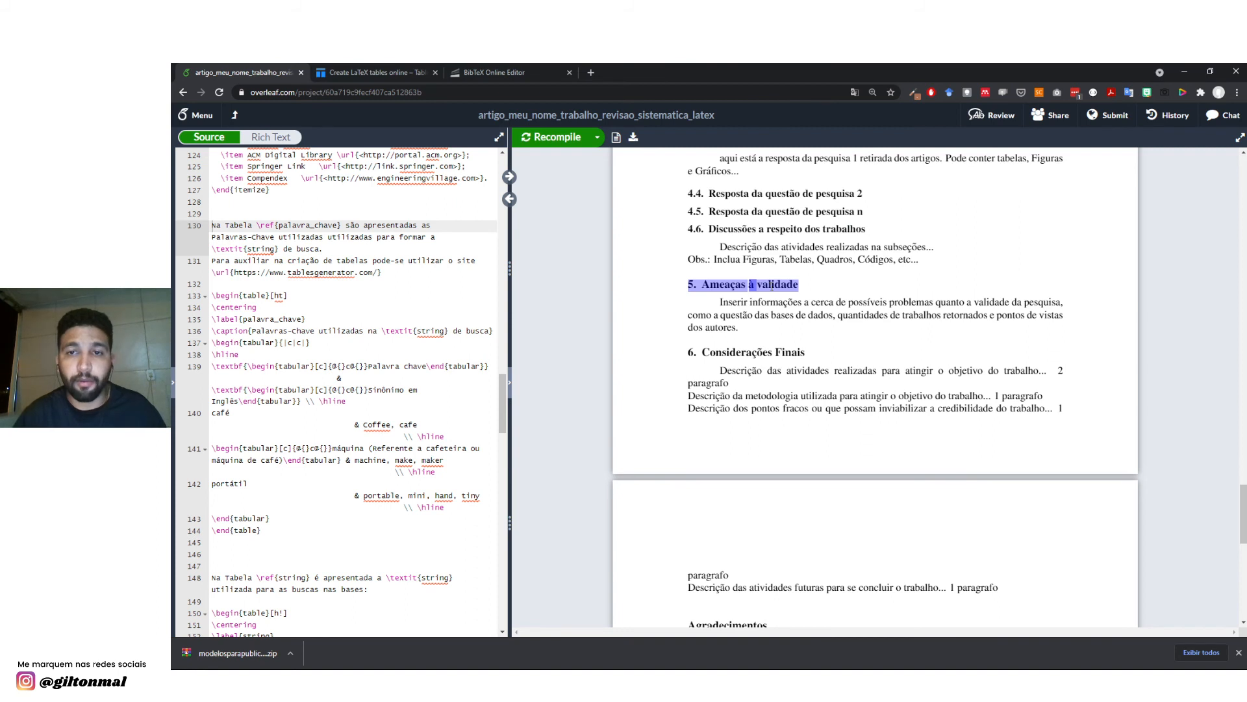
{"action": "left_click_drag", "start_coordinate": [907, 302], "coordinate": [1054, 302]}
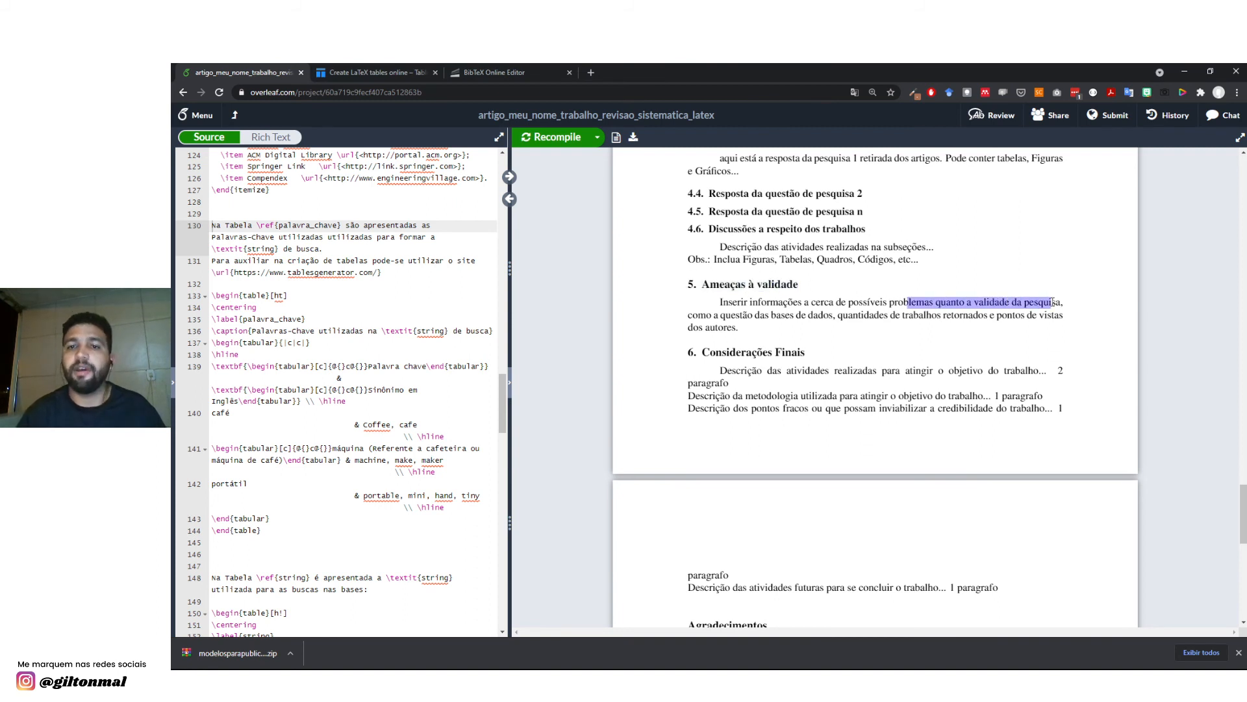
{"action": "left_click_drag", "start_coordinate": [719, 315], "coordinate": [992, 318]}
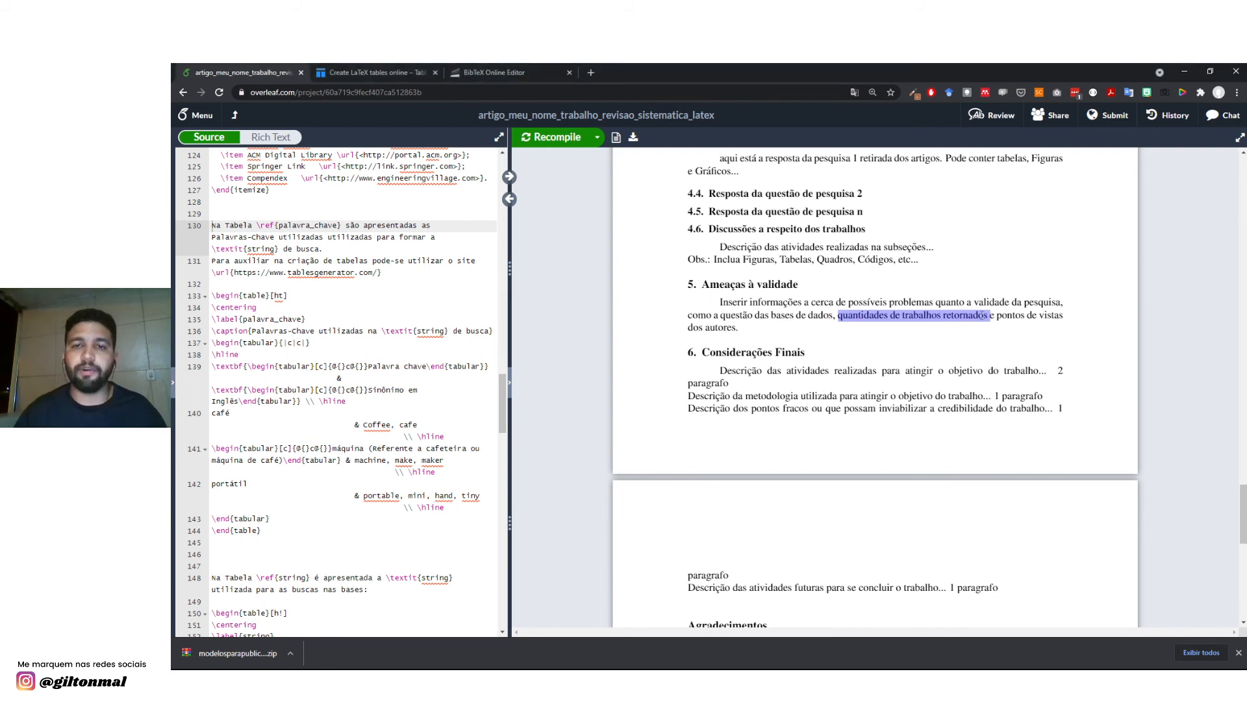
{"action": "left_click_drag", "start_coordinate": [720, 302], "coordinate": [739, 327]}
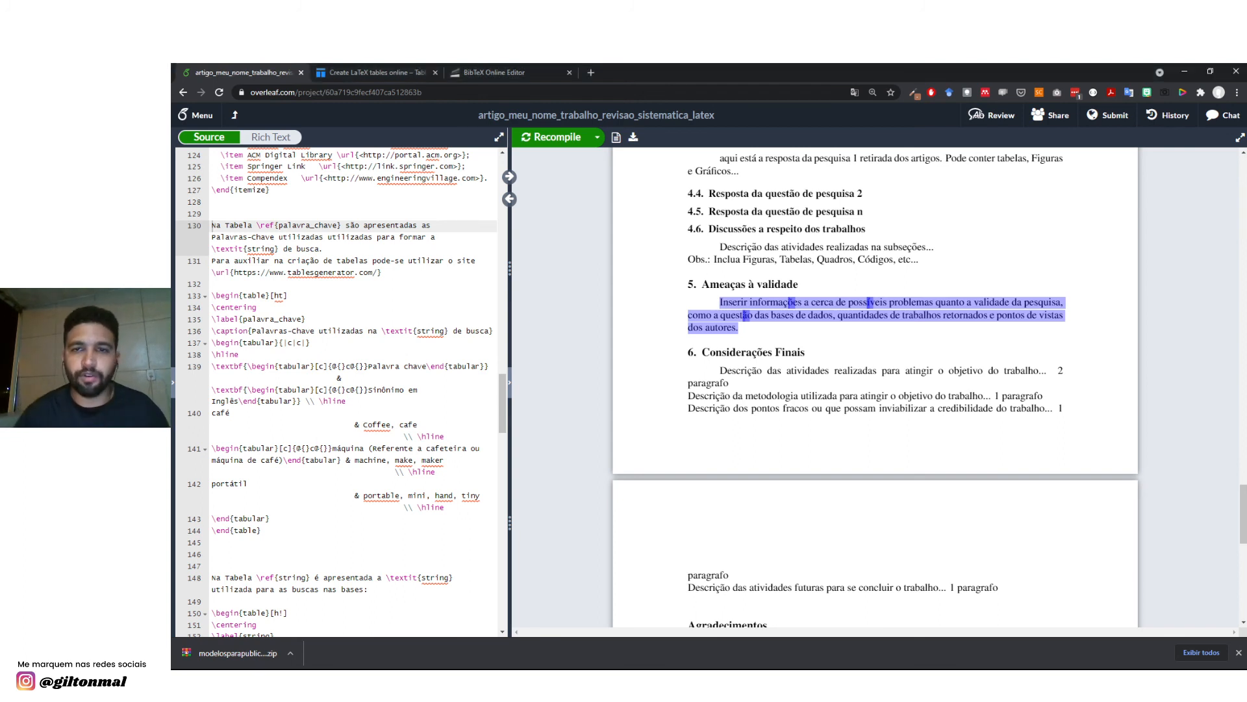
Examine section 6, Considerações Finais, in the PDF, highlighting the methodology line and the future-activities line.
{"action": "scroll", "coordinate": [747, 335], "scroll_direction": "down", "scroll_amount": 1}
{"action": "left_click", "coordinate": [689, 297]}
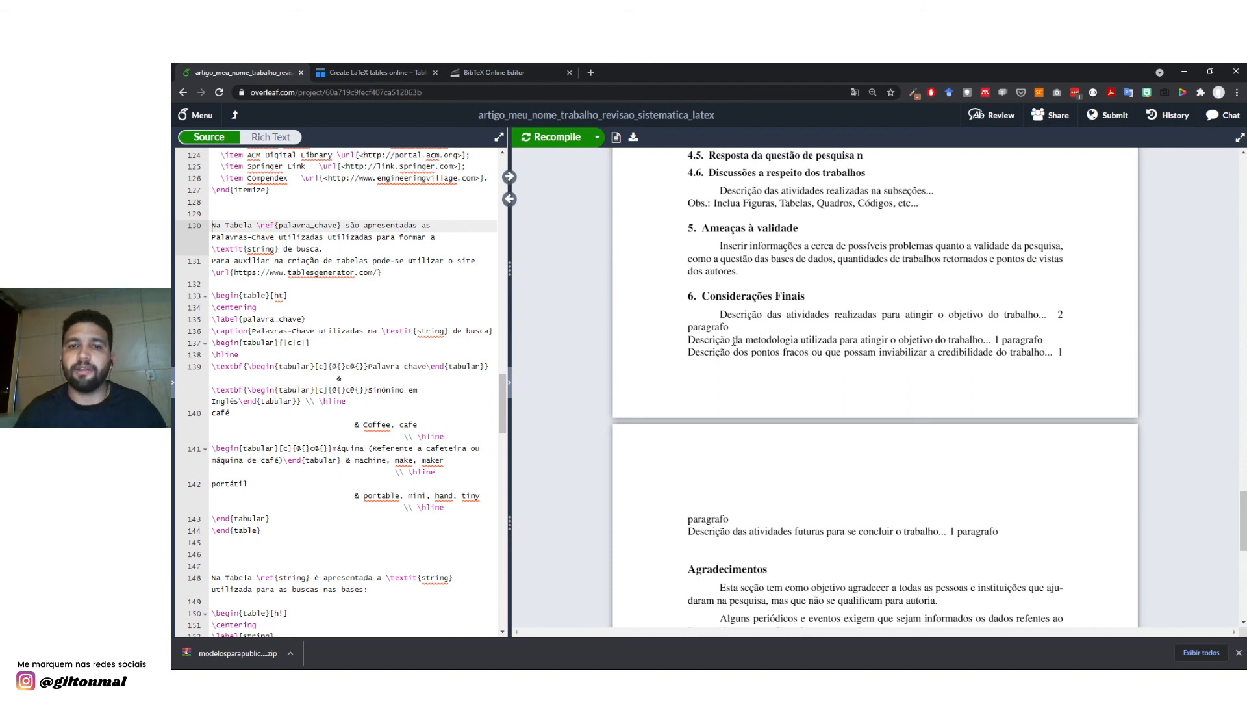
{"action": "left_click_drag", "start_coordinate": [734, 339], "coordinate": [995, 339]}
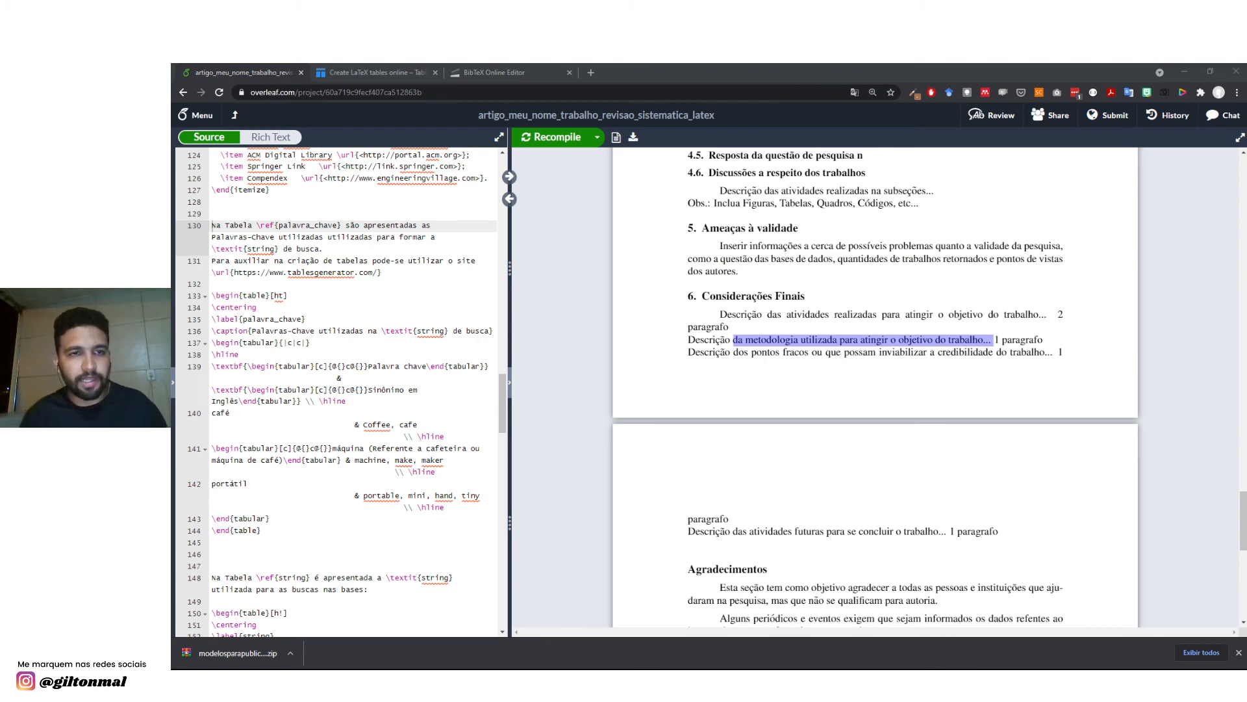
{"action": "scroll", "coordinate": [936, 469], "scroll_direction": "down", "scroll_amount": 1}
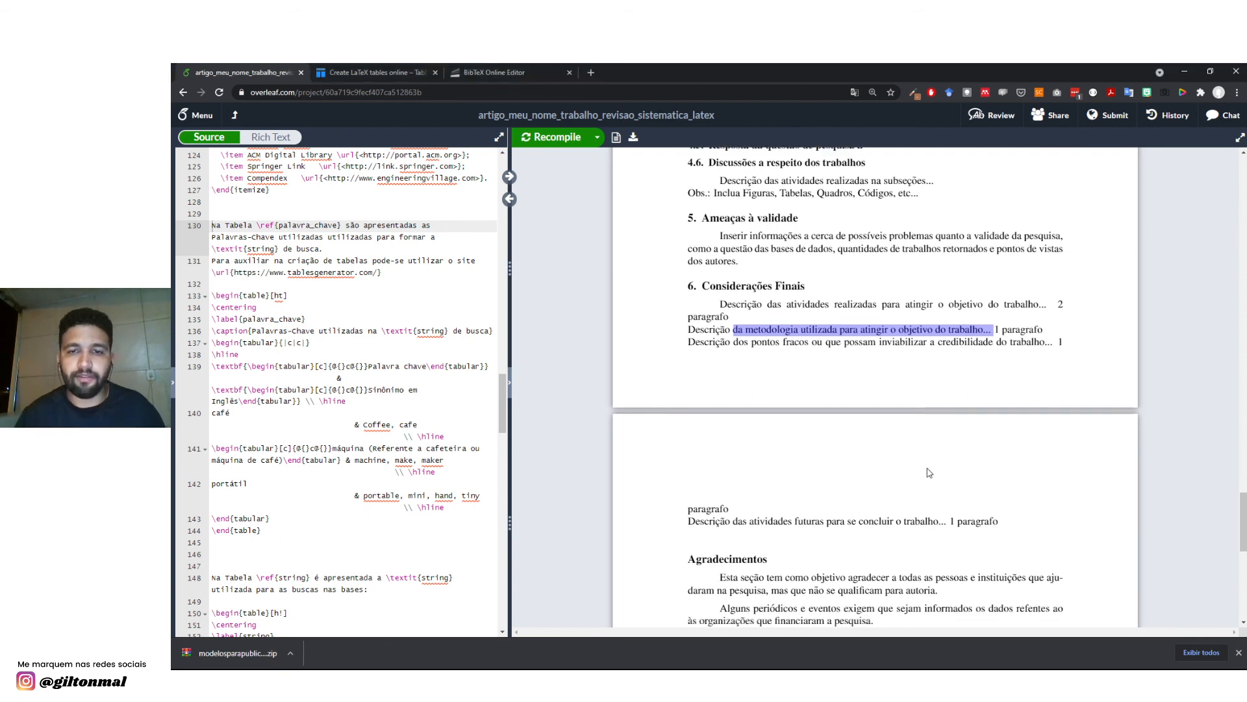
{"action": "left_click_drag", "start_coordinate": [690, 475], "coordinate": [940, 478]}
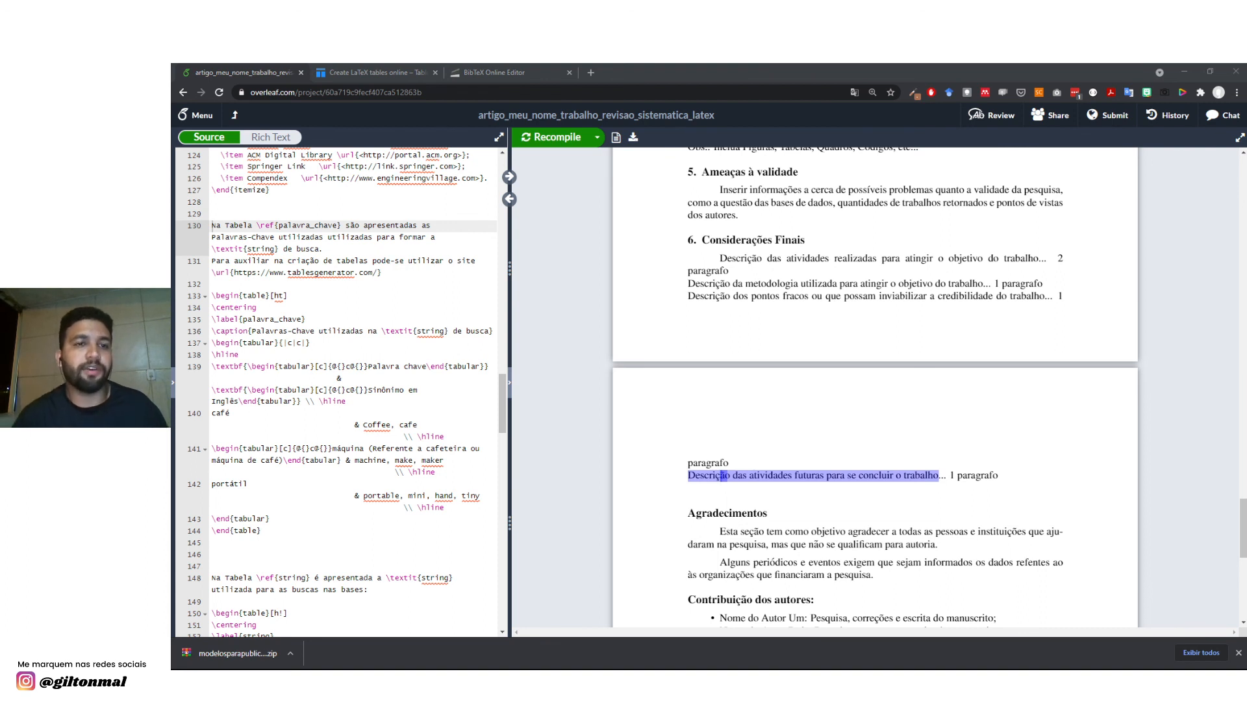
Examine the Agradecimentos section in the PDF, highlighting its two paragraphs on contributors and funding organizations.
{"action": "scroll", "coordinate": [718, 463], "scroll_direction": "down", "scroll_amount": 2}
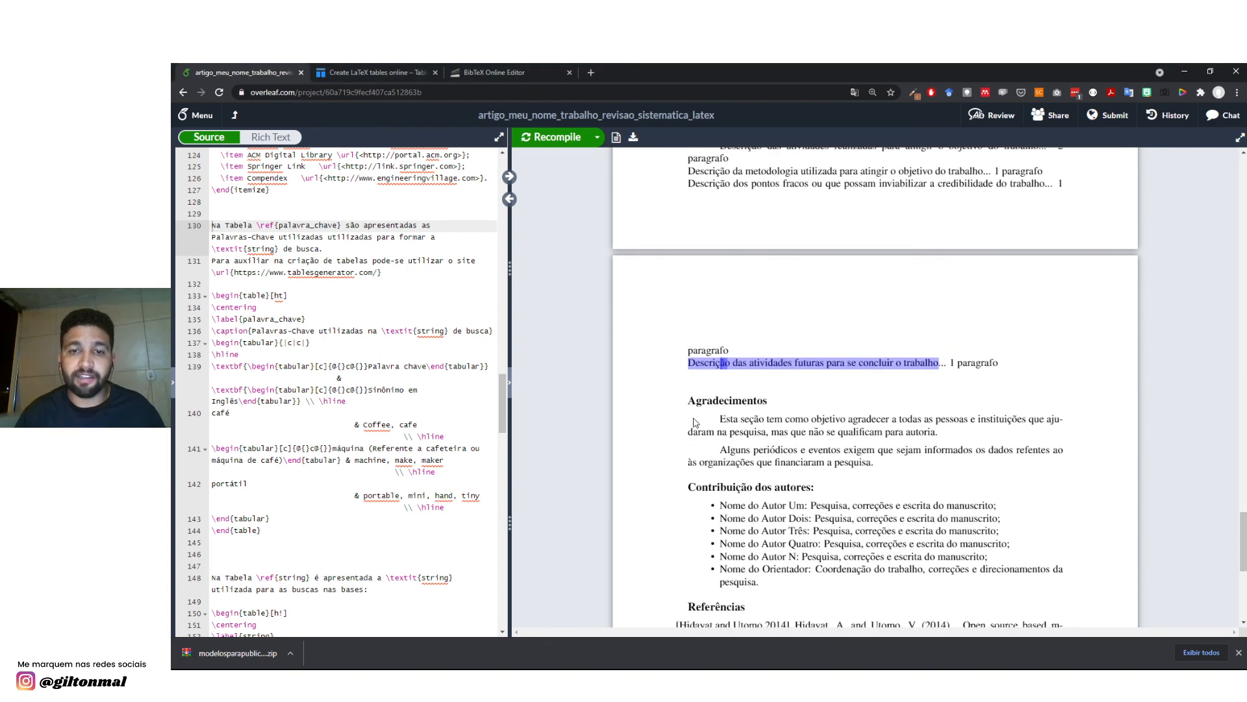
{"action": "left_click_drag", "start_coordinate": [691, 404], "coordinate": [872, 463]}
{"action": "left_click", "coordinate": [823, 447]}
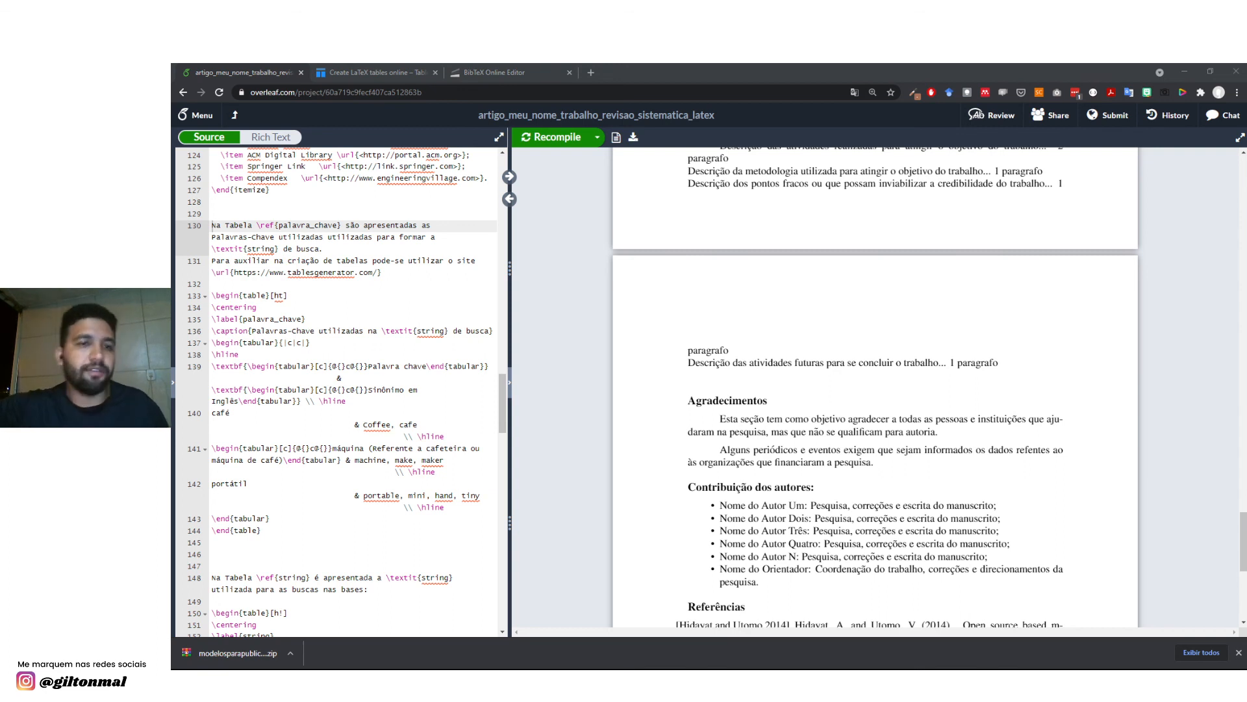
{"action": "left_click", "coordinate": [710, 426]}
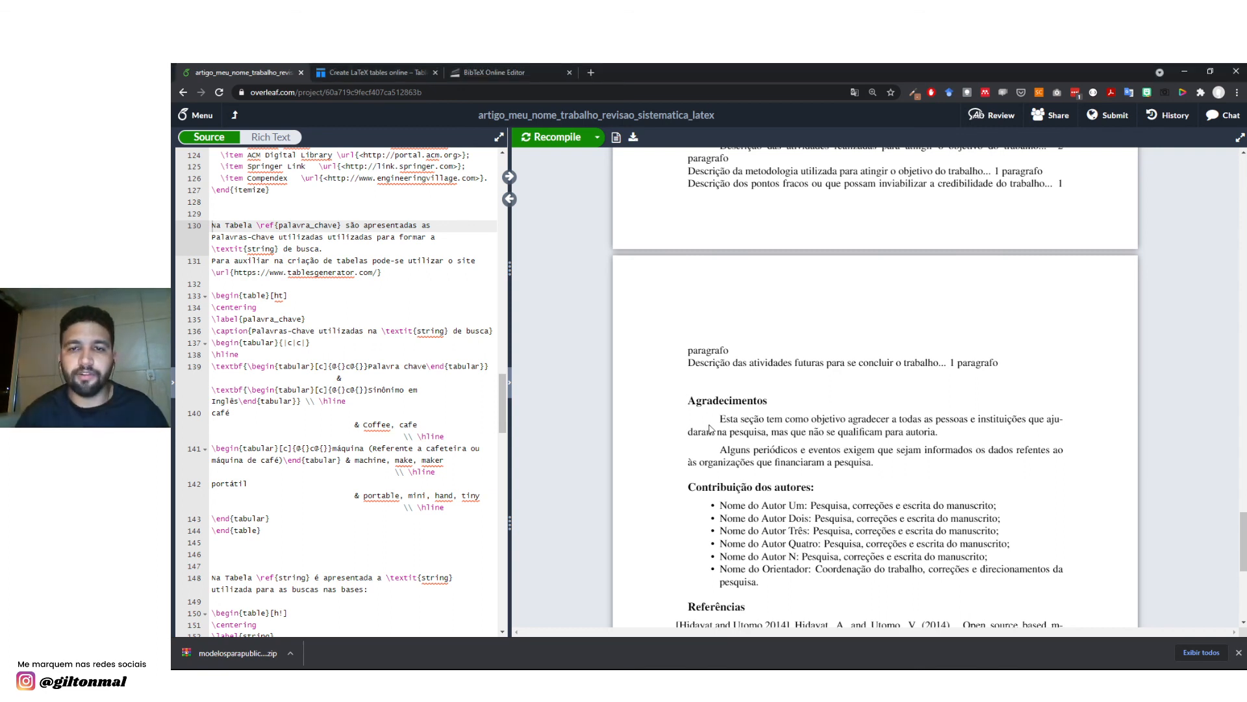
{"action": "left_click_drag", "start_coordinate": [721, 422], "coordinate": [872, 463]}
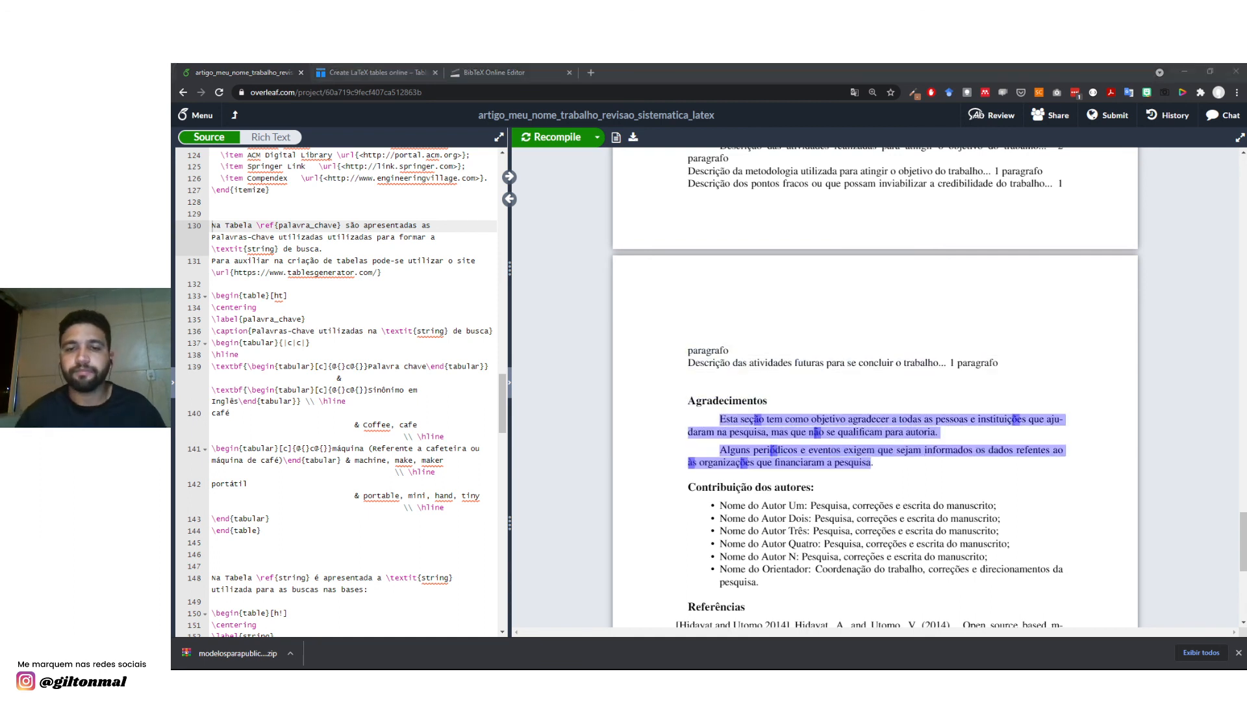
Examine the Contribuição dos autores section in the PDF, highlighting the full list of author and advisor roles.
{"action": "scroll", "coordinate": [741, 390], "scroll_direction": "down", "scroll_amount": 2}
{"action": "left_click_drag", "start_coordinate": [690, 375], "coordinate": [816, 375]}
{"action": "left_click", "coordinate": [721, 392]}
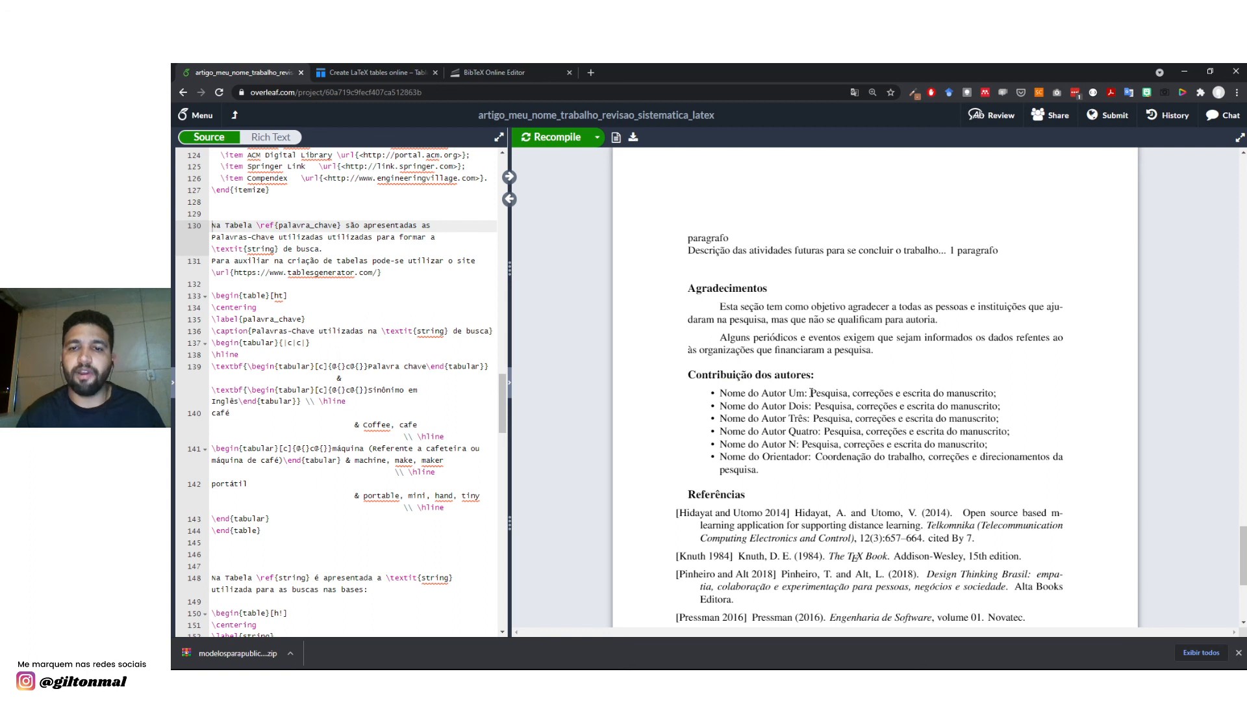
{"action": "left_click_drag", "start_coordinate": [811, 393], "coordinate": [981, 394]}
{"action": "left_click", "coordinate": [994, 394]}
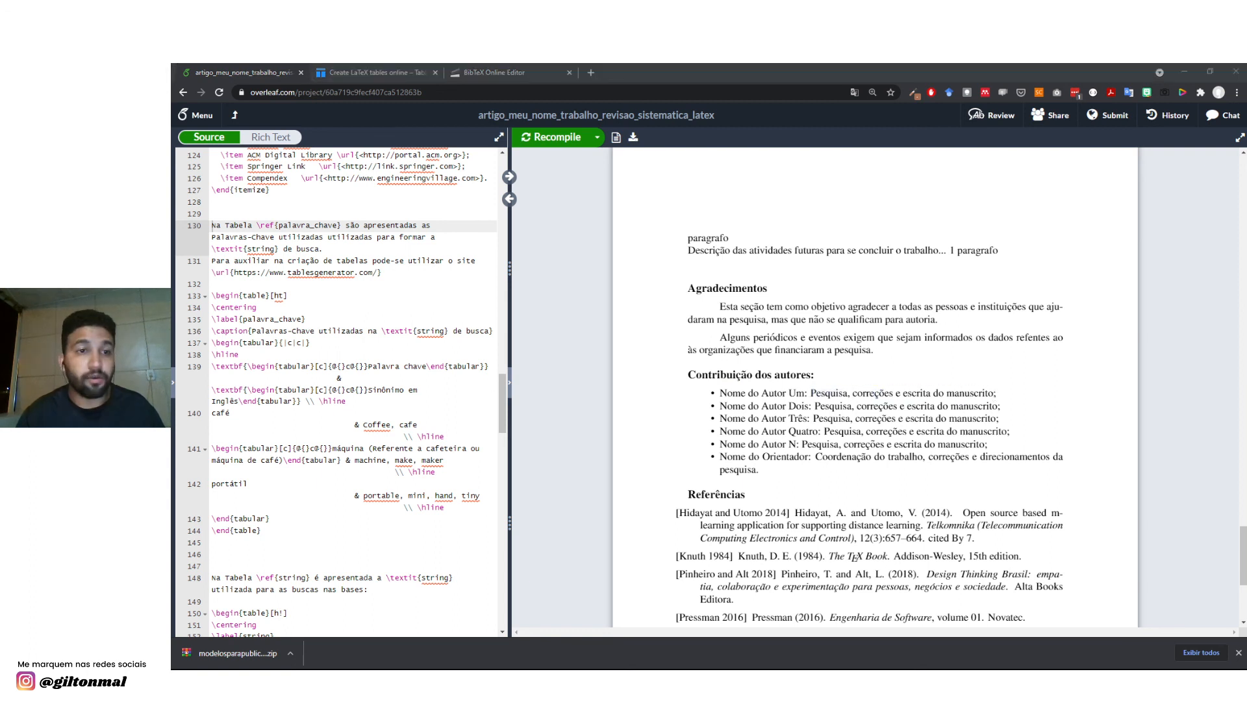
{"action": "left_click", "coordinate": [791, 398]}
{"action": "scroll", "coordinate": [764, 405], "scroll_direction": "down", "scroll_amount": 3}
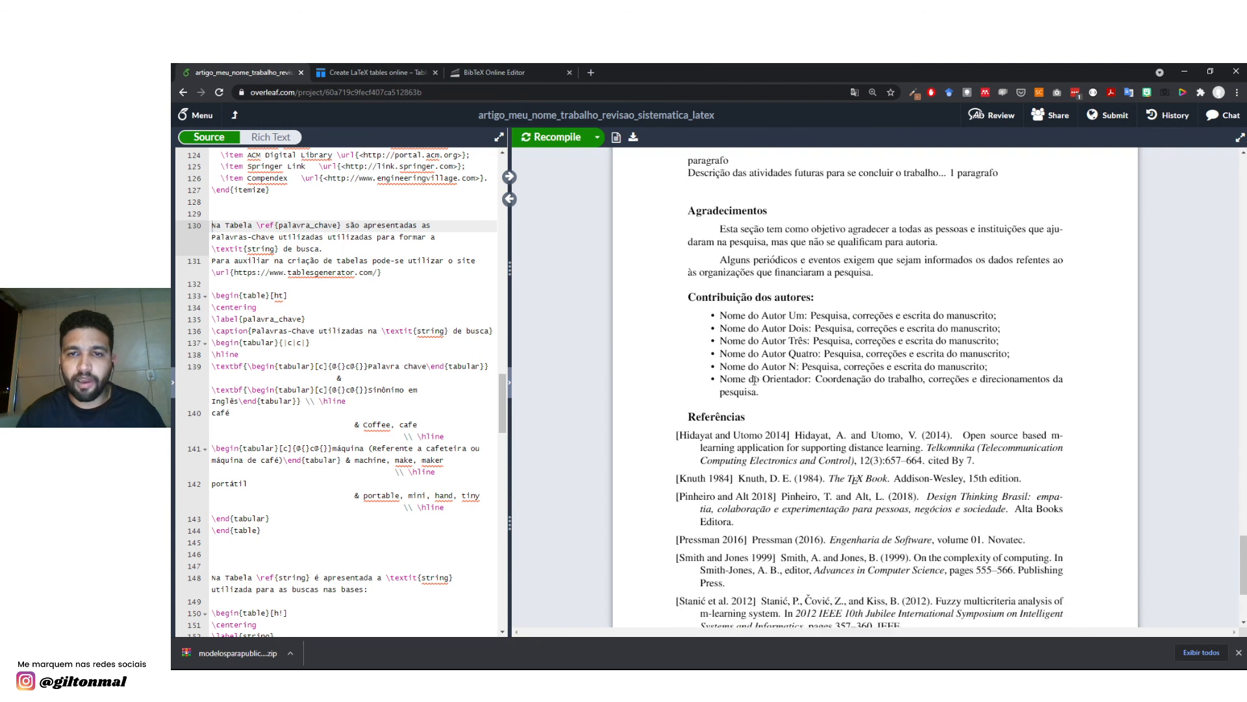
{"action": "left_click_drag", "start_coordinate": [757, 359], "coordinate": [713, 281]}
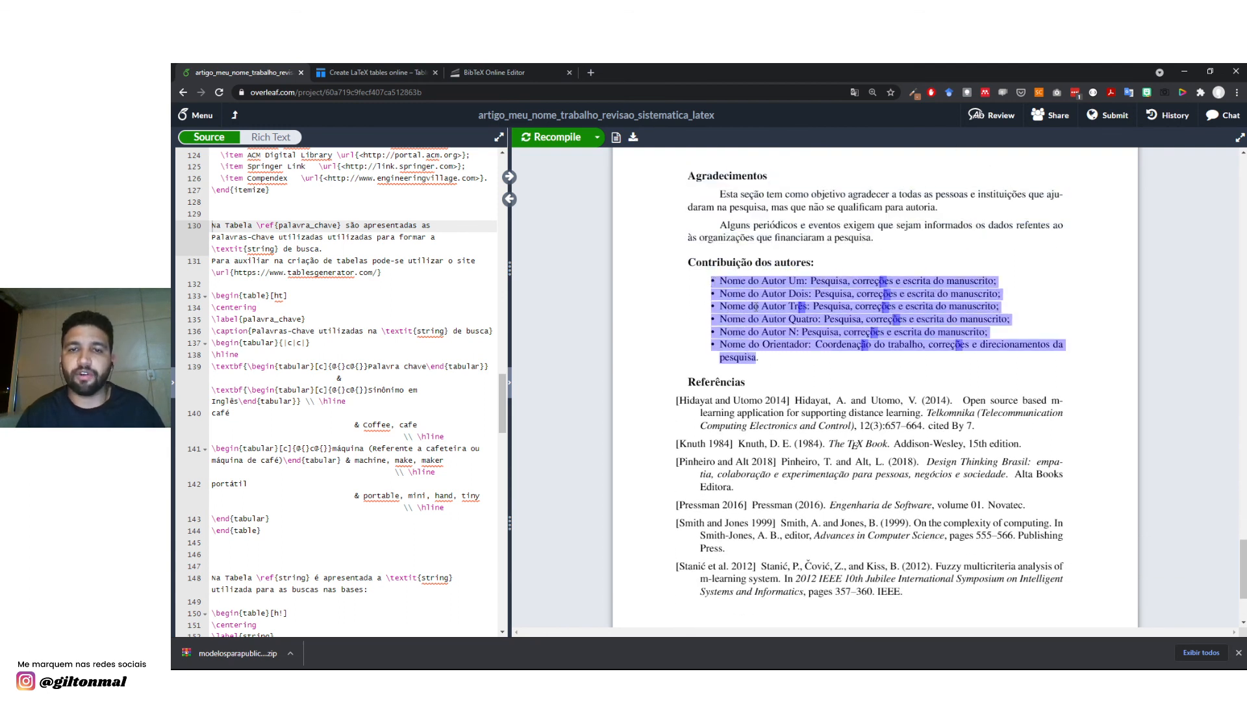
Examine the Referências section at the end of the PDF, highlighting its heading.
{"action": "scroll", "coordinate": [751, 324], "scroll_direction": "down", "scroll_amount": 2}
{"action": "left_click_drag", "start_coordinate": [690, 326], "coordinate": [747, 328]}
{"action": "key", "text": "alt+Tab"}
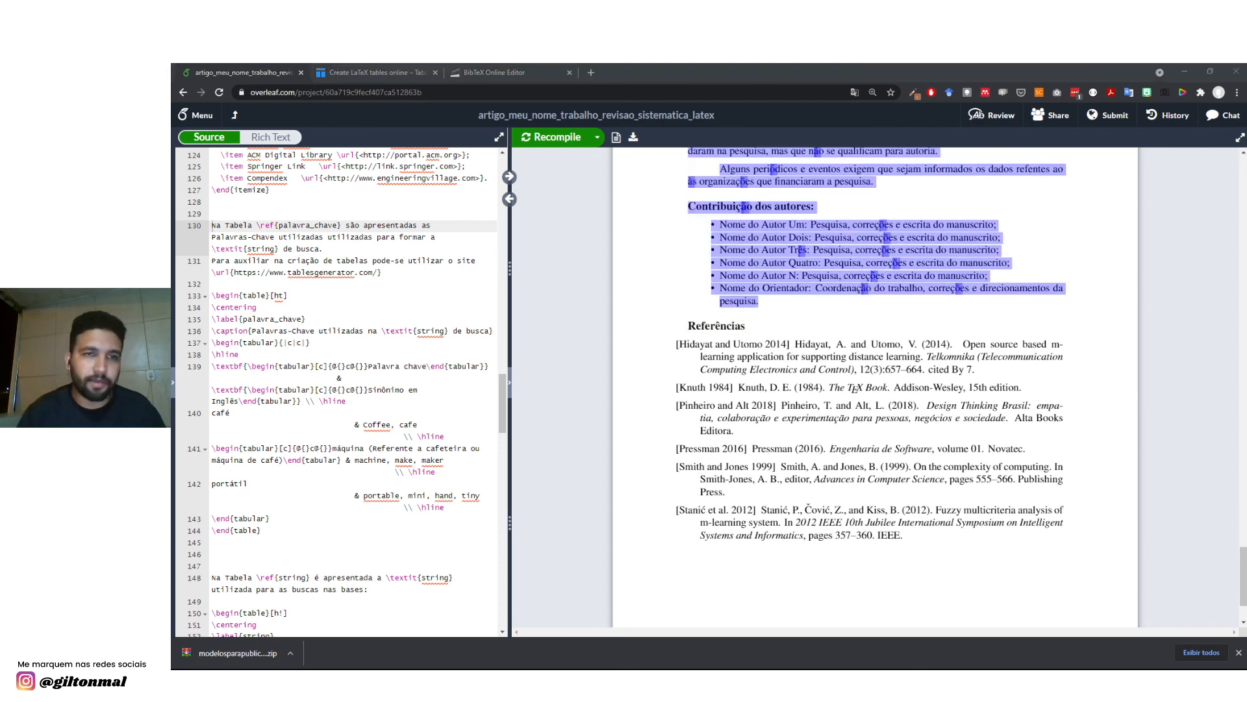
{"action": "key", "text": "alt+Tab"}
{"action": "left_click", "coordinate": [746, 328]}
{"action": "key", "text": "alt+Tab"}
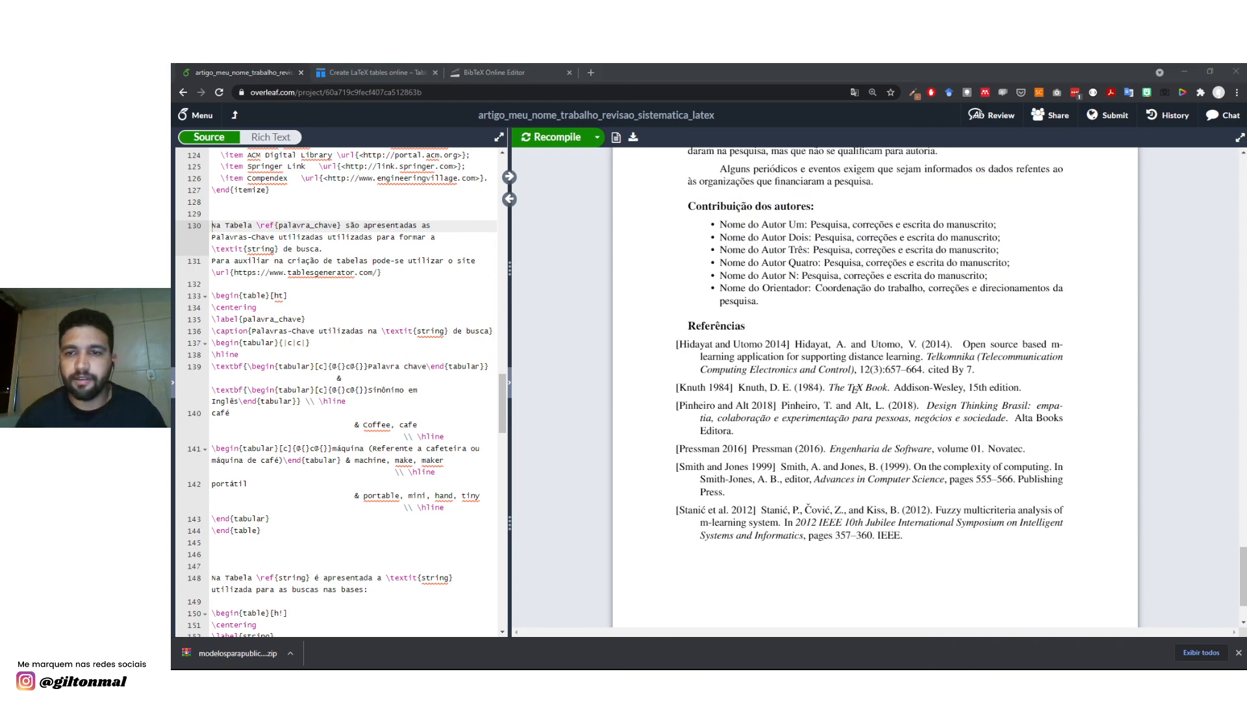
{"action": "key", "text": "alt+Tab"}
{"action": "scroll", "coordinate": [870, 389], "scroll_direction": "down", "scroll_amount": 2}
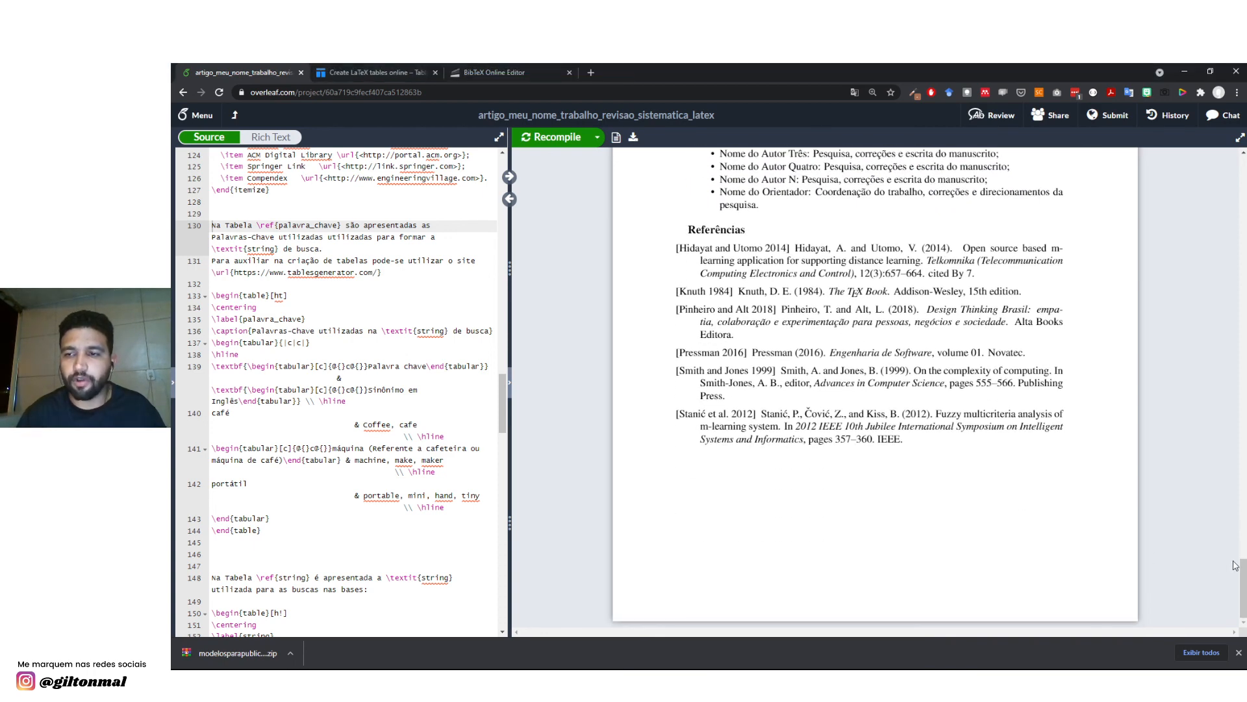
Widen the source editor beside the PDF preview and show the project's file list with the images folder selected.
{"action": "left_click_drag", "start_coordinate": [1243, 579], "coordinate": [1243, 176]}
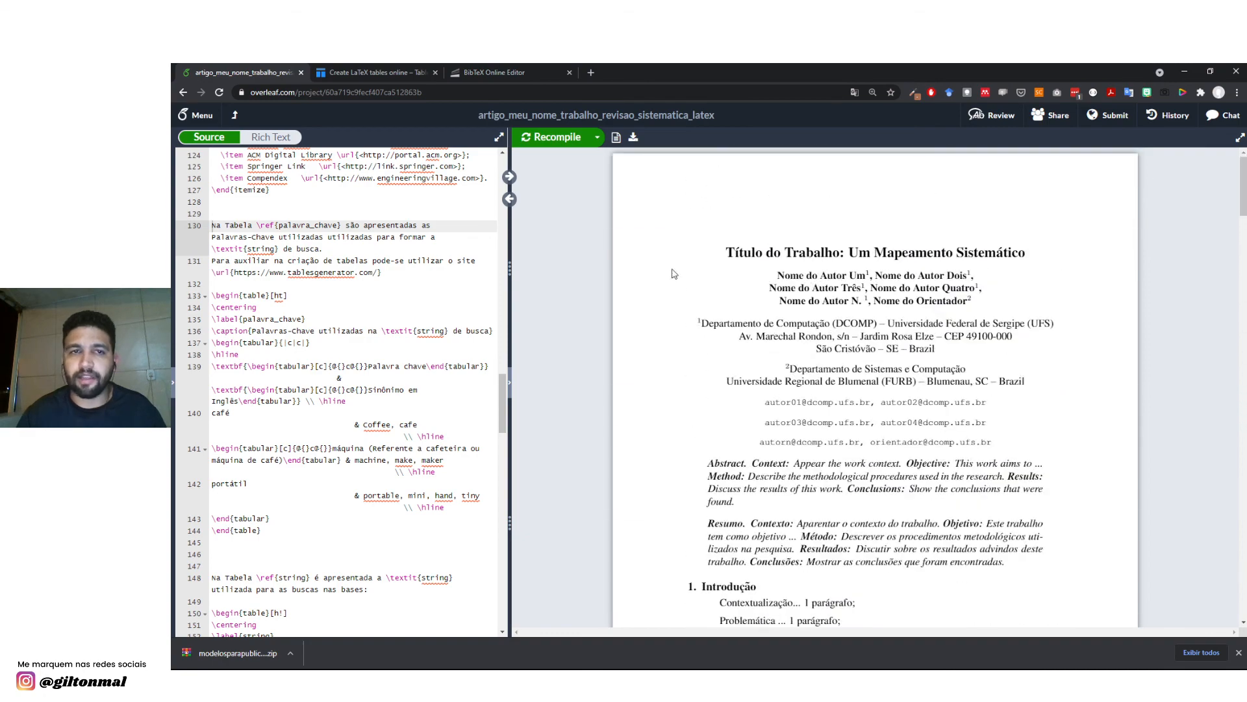
{"action": "left_click_drag", "start_coordinate": [509, 298], "coordinate": [682, 299]}
{"action": "left_click", "coordinate": [173, 381]}
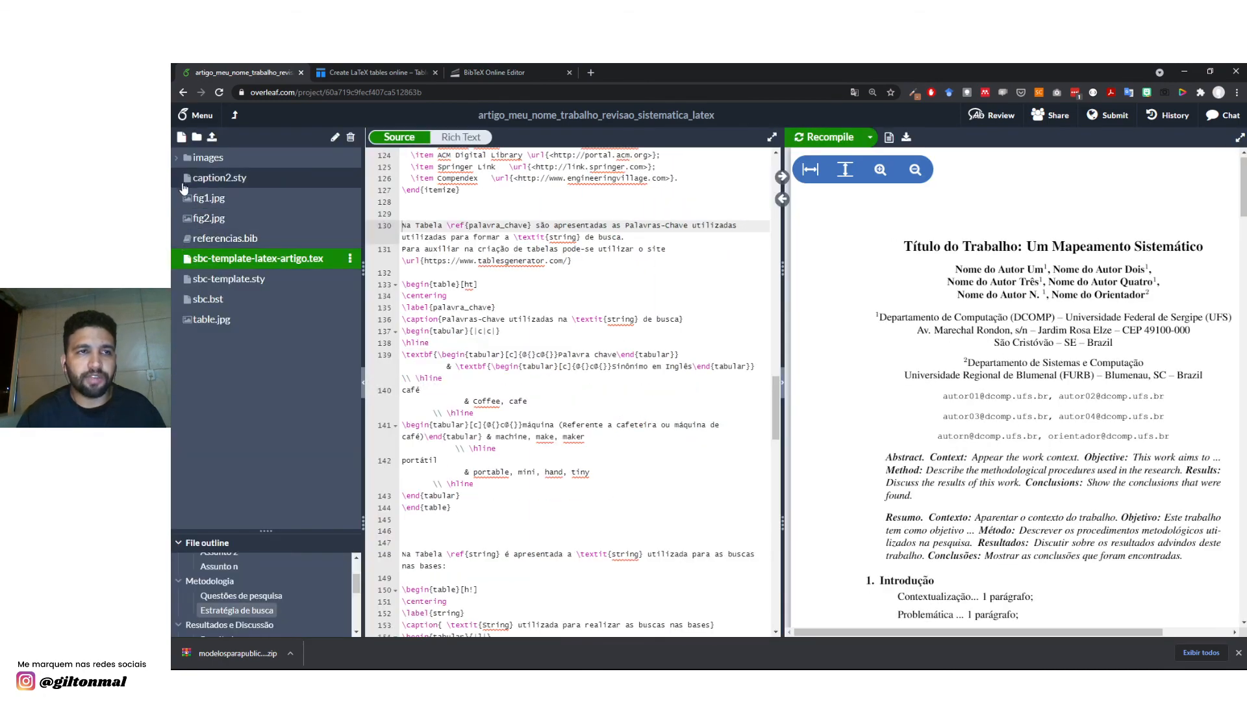
{"action": "left_click", "coordinate": [175, 163]}
{"action": "left_click", "coordinate": [175, 162]}
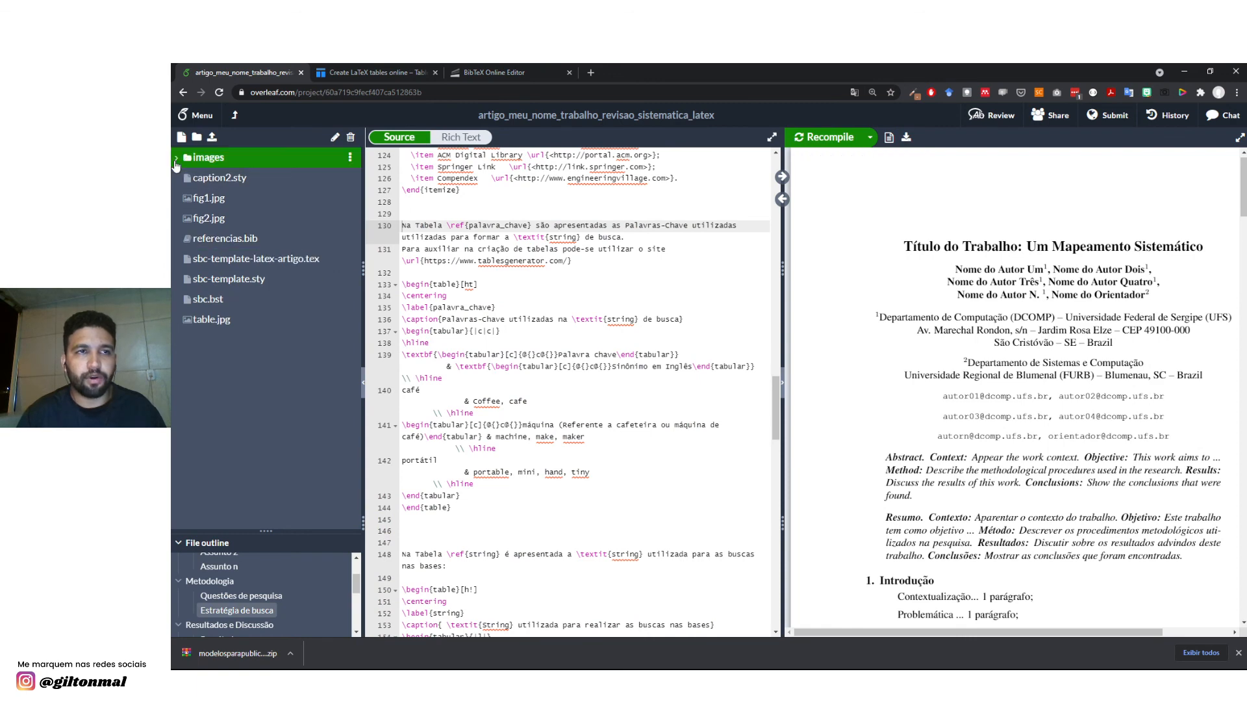
Look over the source of the keyword and search-string tables, and the title page and introduction in the PDF preview.
{"action": "left_click", "coordinate": [526, 287]}
{"action": "scroll", "coordinate": [526, 287], "scroll_direction": "down", "scroll_amount": 3}
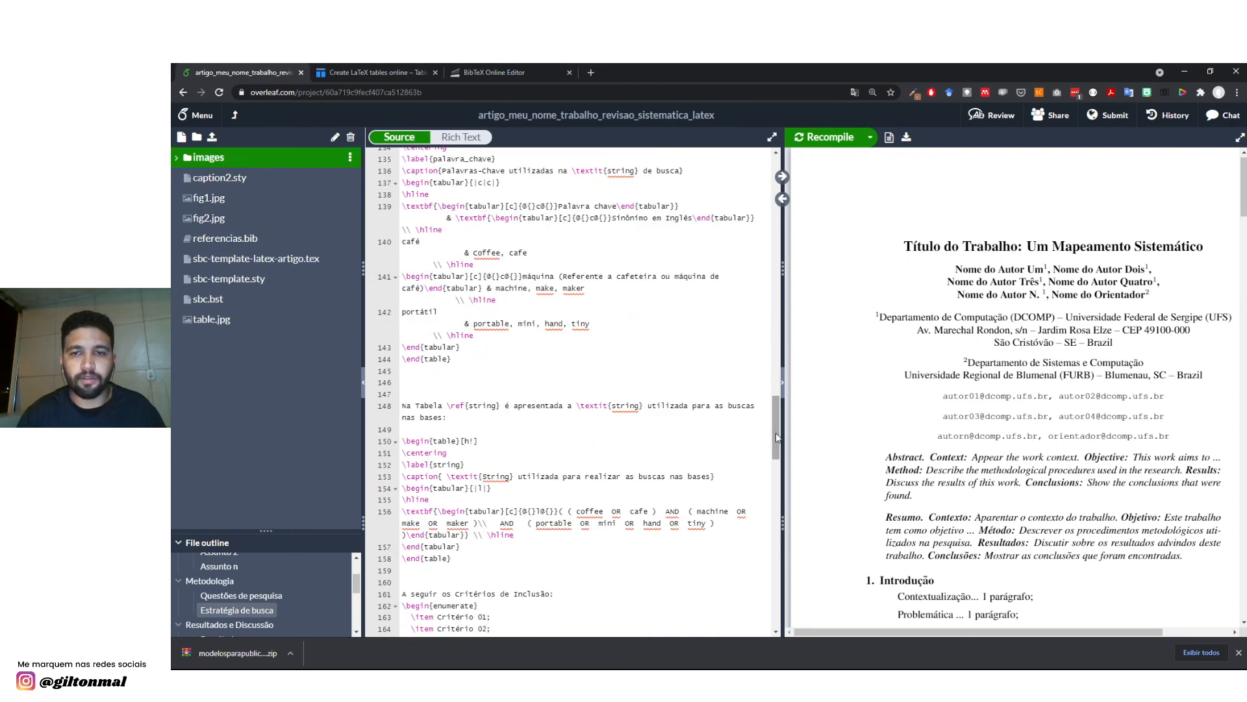
{"action": "scroll", "coordinate": [958, 333], "scroll_direction": "down", "scroll_amount": 5}
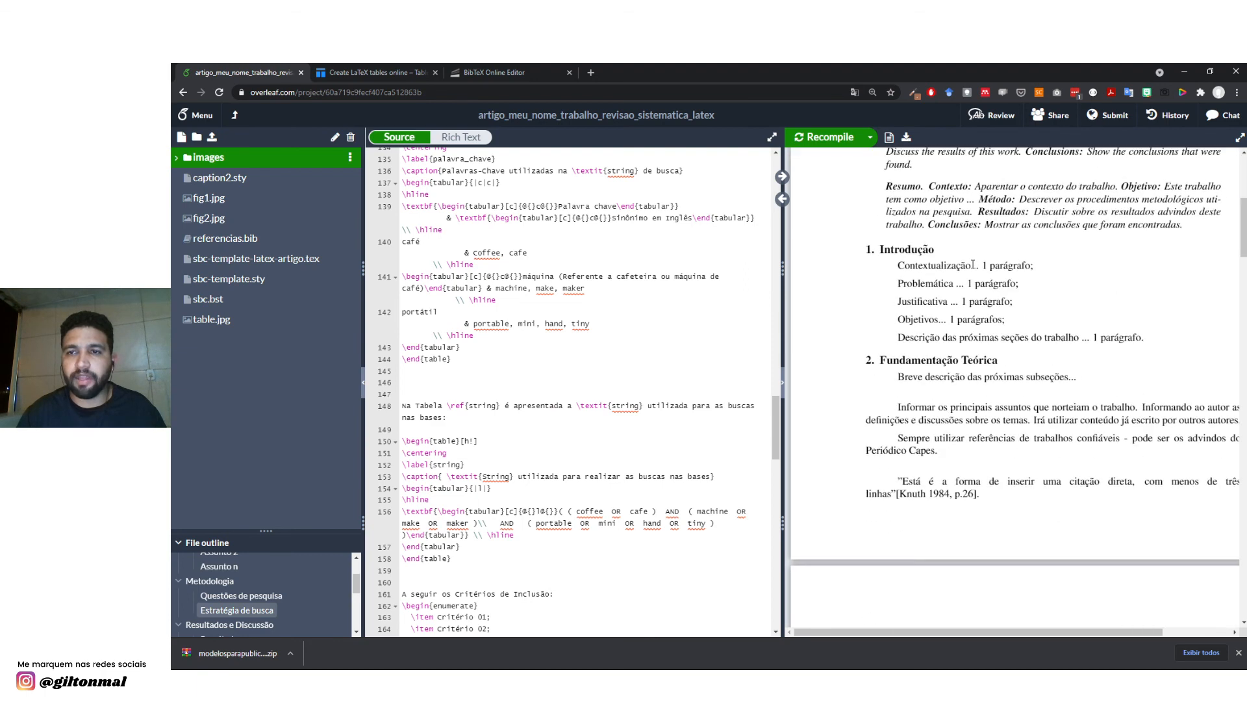
{"action": "scroll", "coordinate": [958, 333], "scroll_direction": "up", "scroll_amount": 4}
{"action": "scroll", "coordinate": [849, 318], "scroll_direction": "up", "scroll_amount": 2}
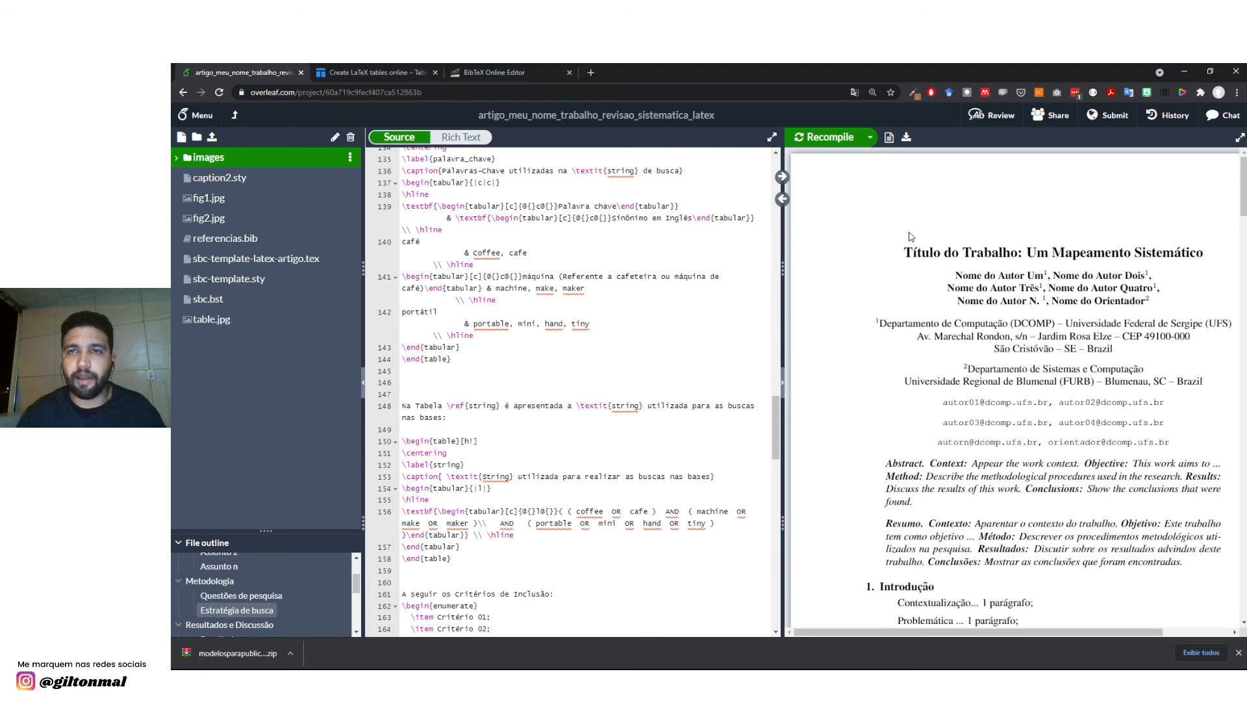
Download the compiled PDF and review it in the browser's PDF viewer from the title page through the references.
{"action": "left_click", "coordinate": [907, 138]}
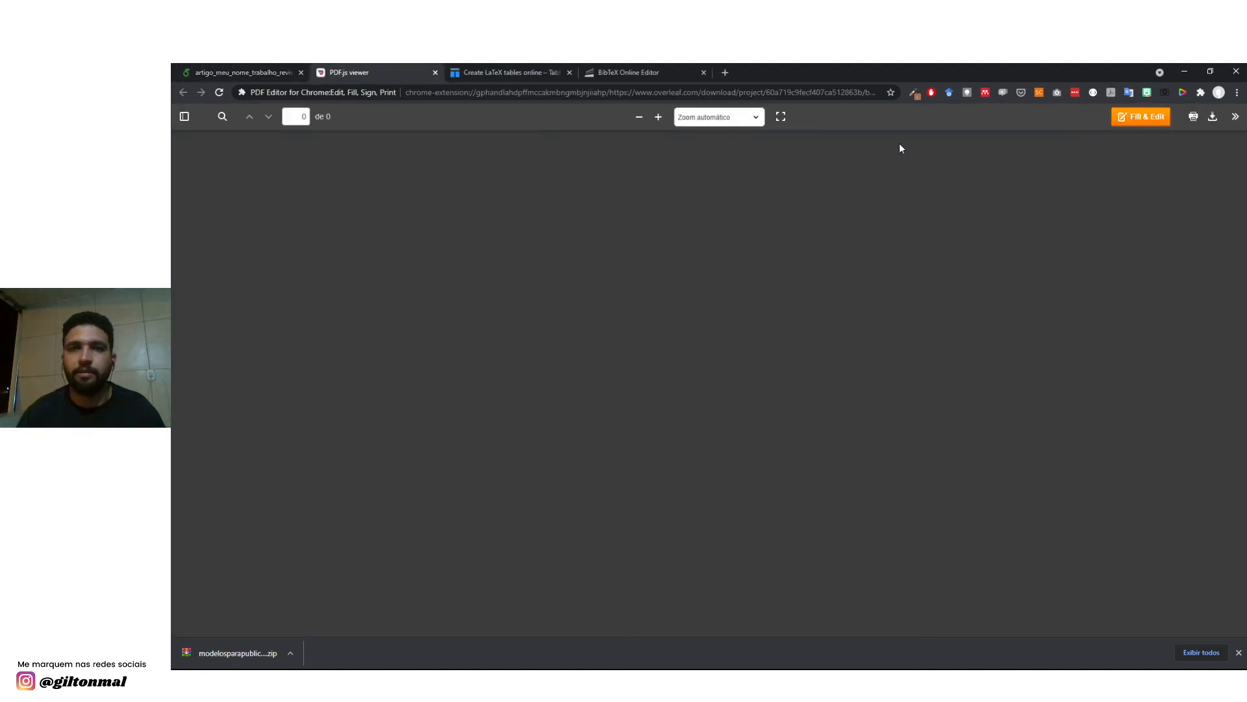
{"action": "scroll", "coordinate": [673, 258], "scroll_direction": "down", "scroll_amount": 10}
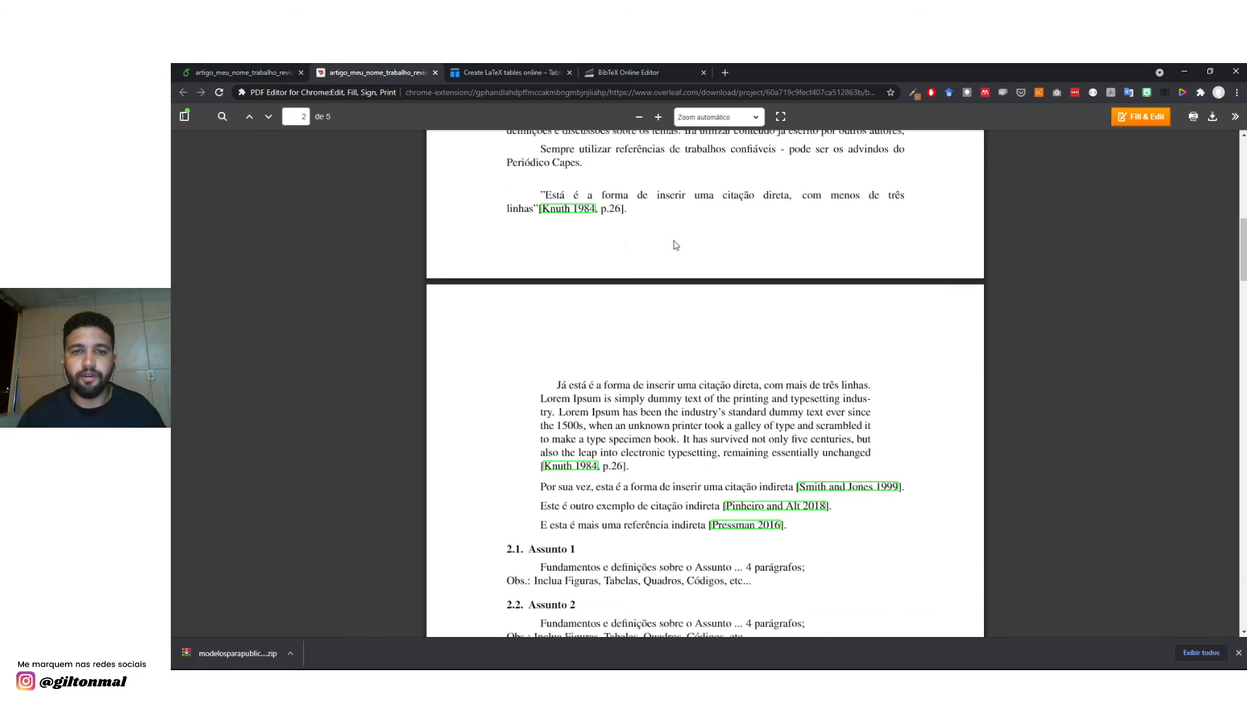
{"action": "scroll", "coordinate": [774, 252], "scroll_direction": "down", "scroll_amount": 8}
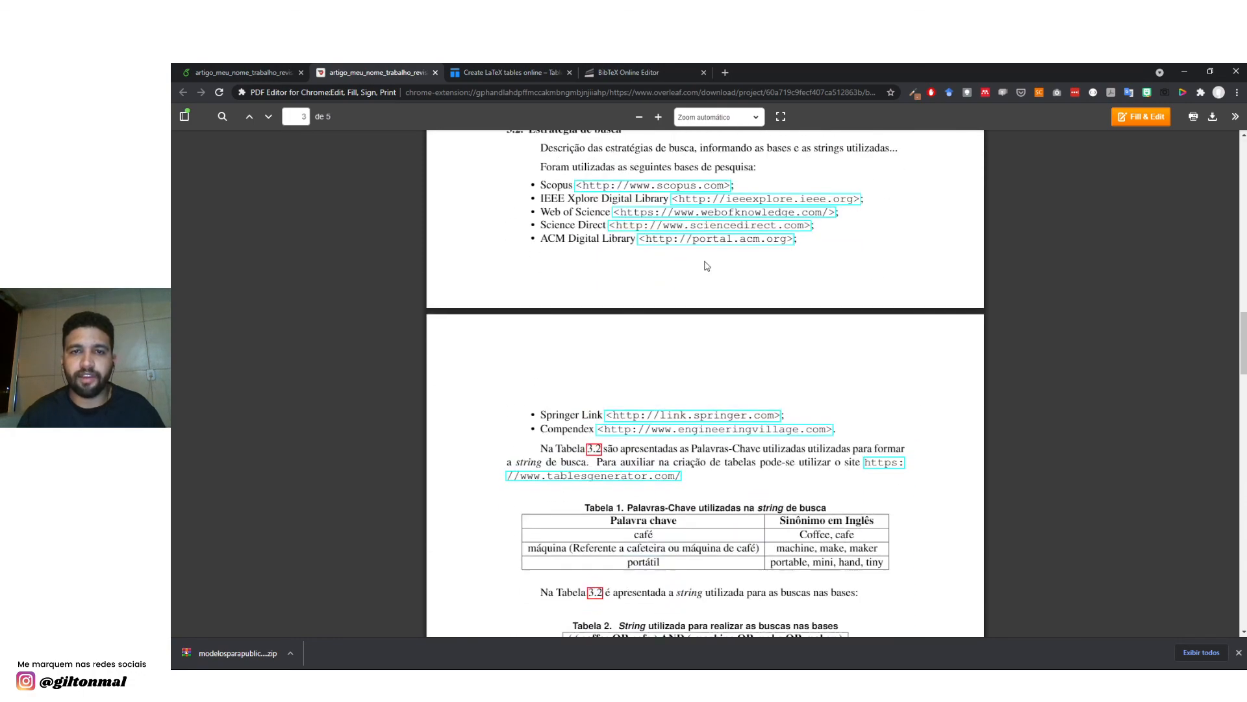
{"action": "scroll", "coordinate": [701, 237], "scroll_direction": "down", "scroll_amount": 3}
{"action": "scroll", "coordinate": [604, 227], "scroll_direction": "down", "scroll_amount": 15}
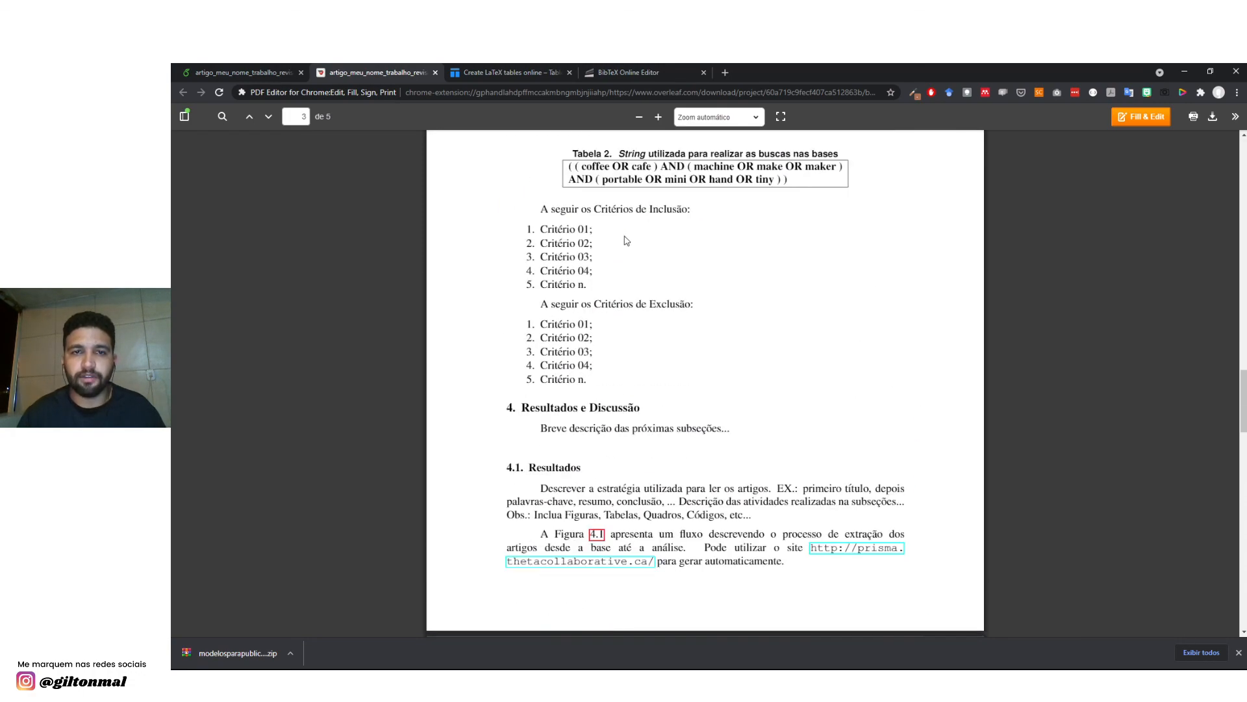
{"action": "scroll", "coordinate": [873, 396], "scroll_direction": "down", "scroll_amount": 5}
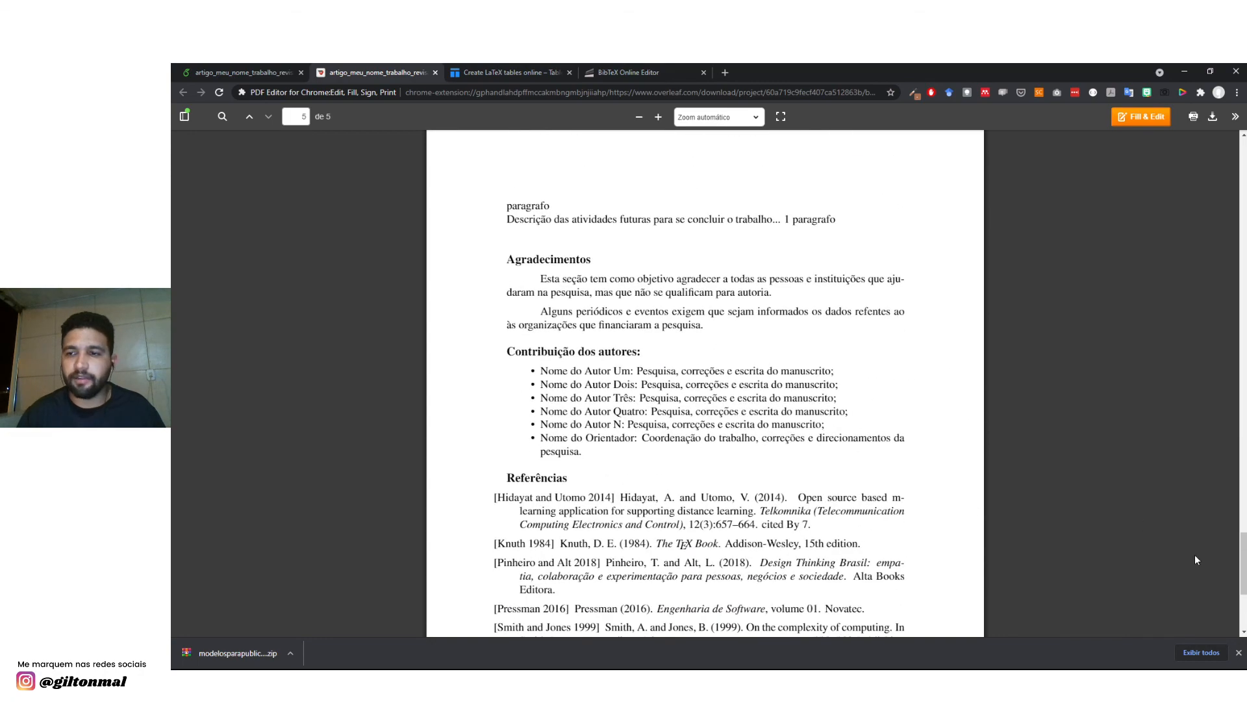
{"action": "left_click_drag", "start_coordinate": [1238, 549], "coordinate": [1225, 143]}
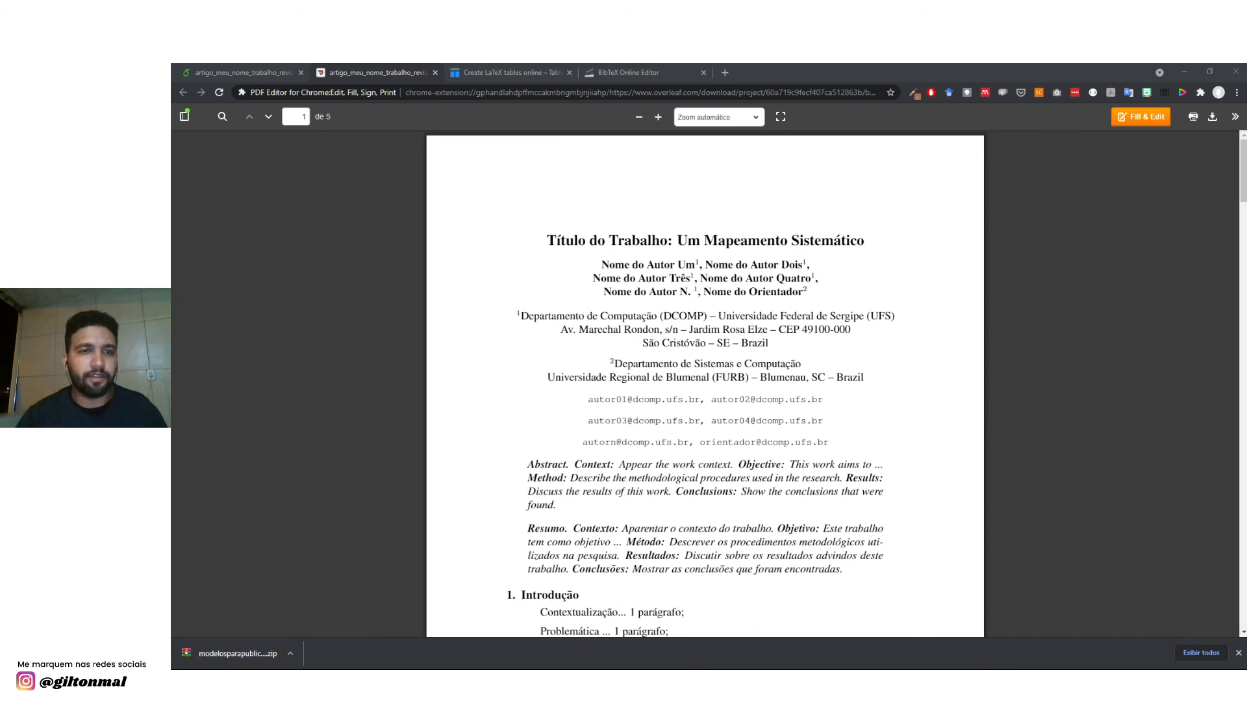